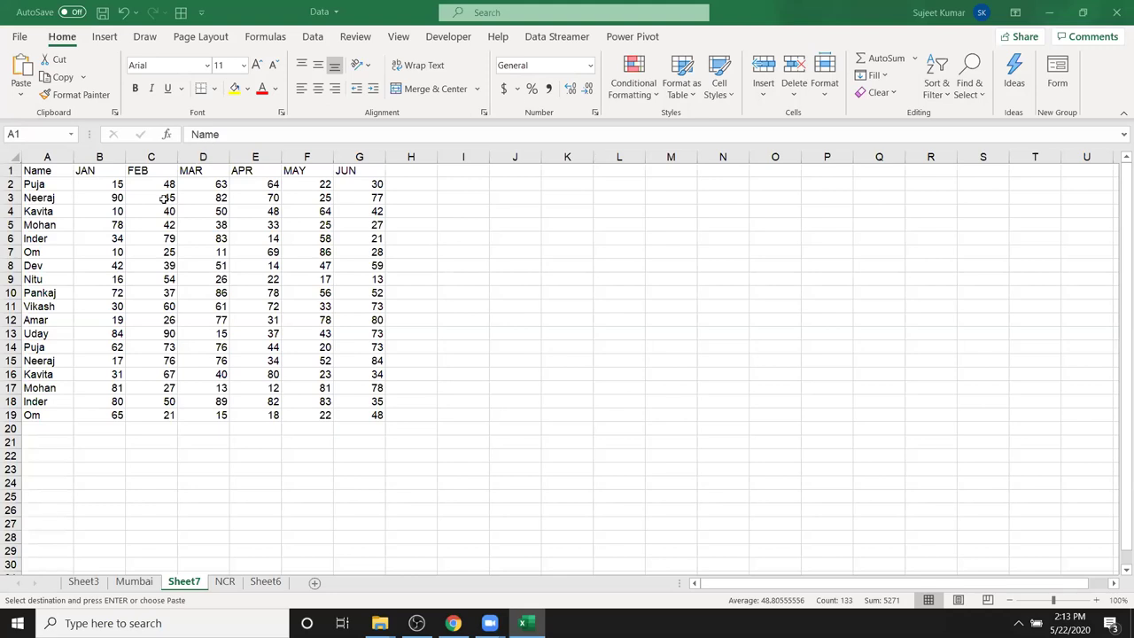
Paste the copied Name/JAN–JUN table into the sheet and dismiss the paste options.
key("ctrl+v")
left_click(339, 238)
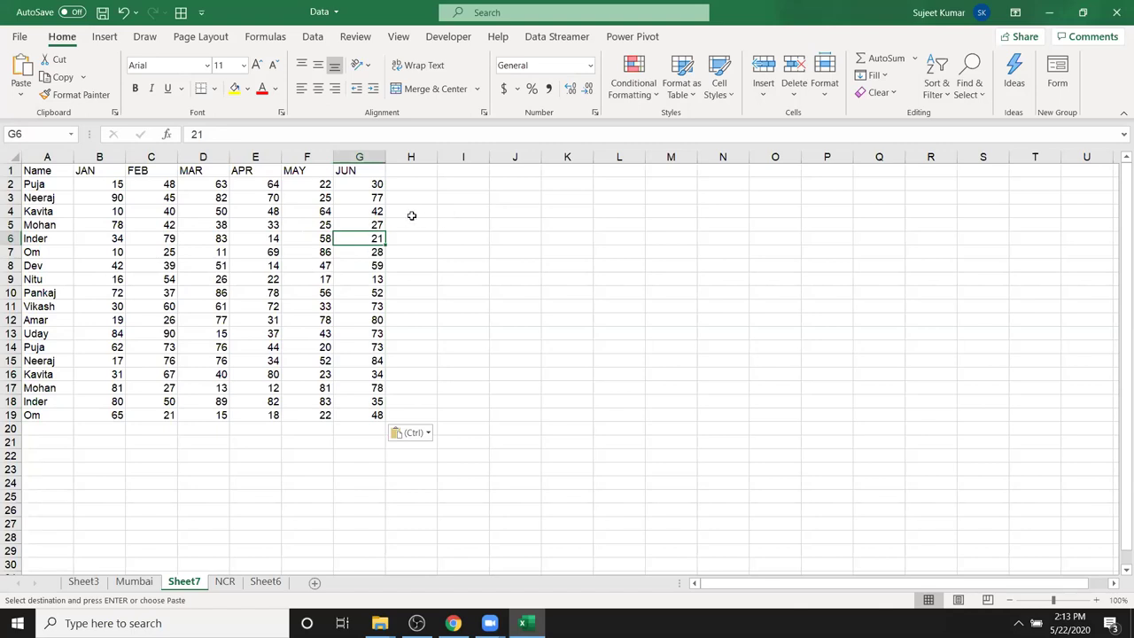
left_click(293, 586)
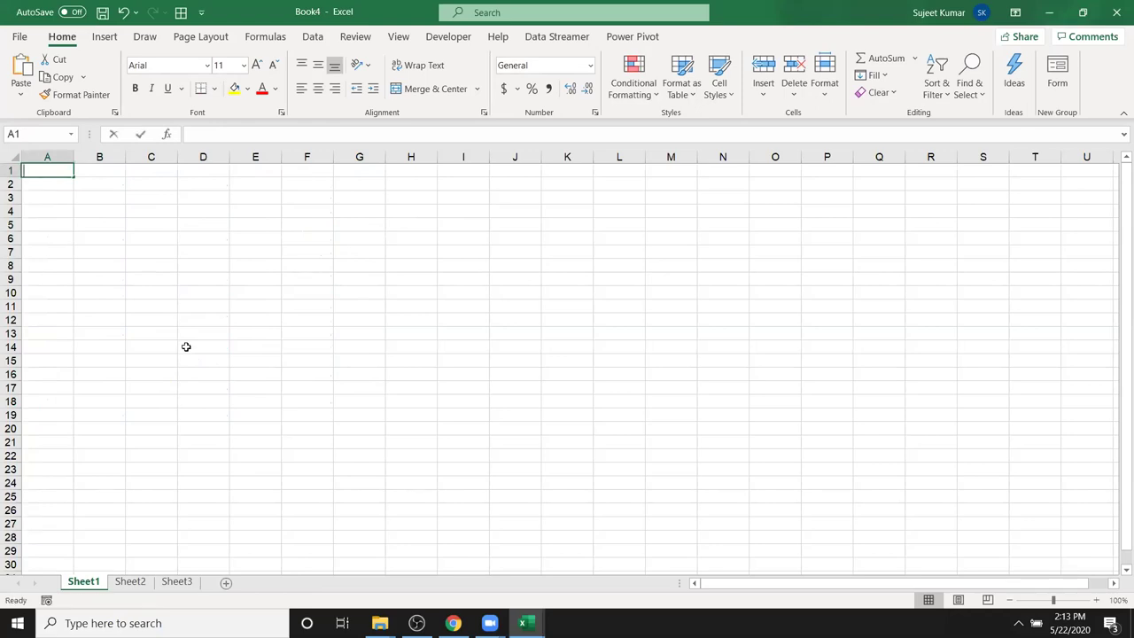
On Book4's Sheet1, enter 'Date' in A1 and today's date 5/22/2020 in B1.
type("dATE")
key("Tab")
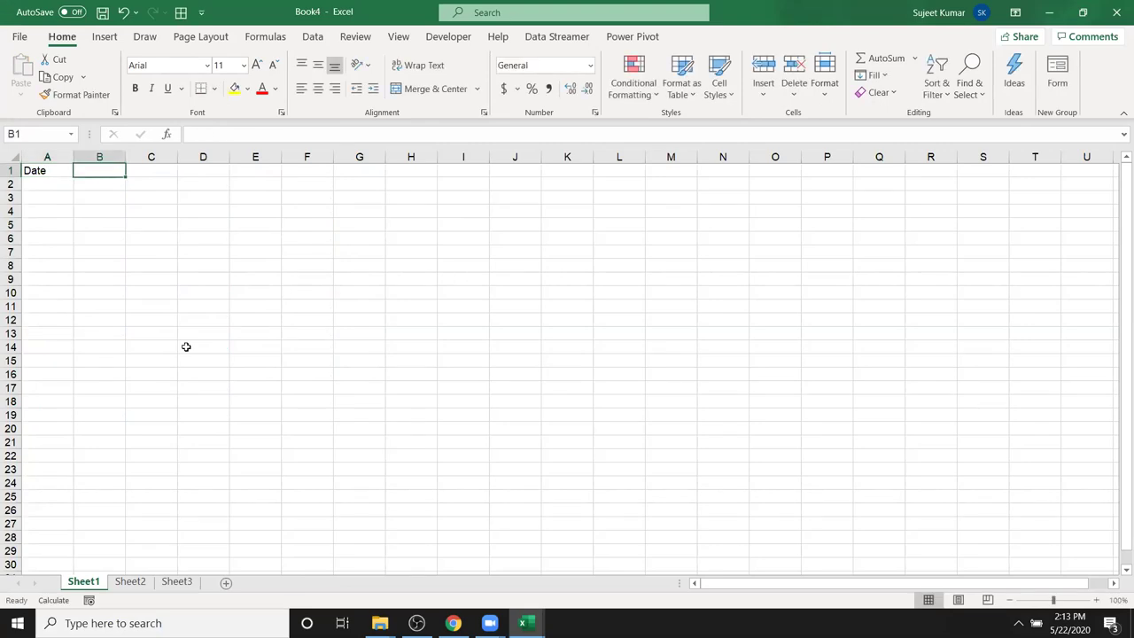
type("T")
key("BackSpace")
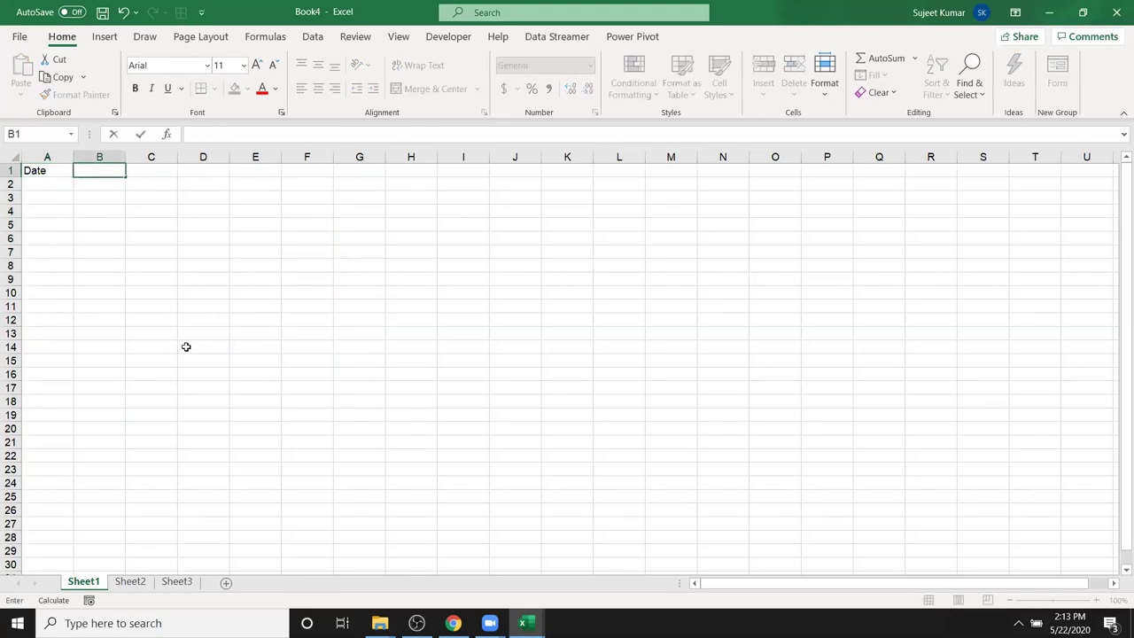
key("ctrl+semicolon")
key("Return")
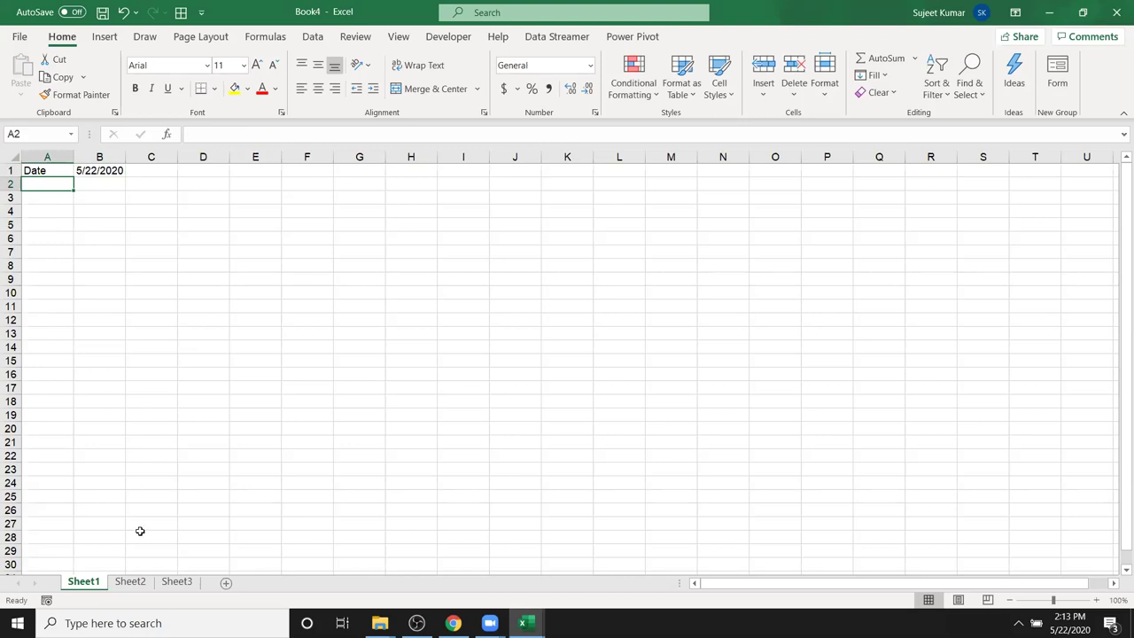
left_click(130, 581)
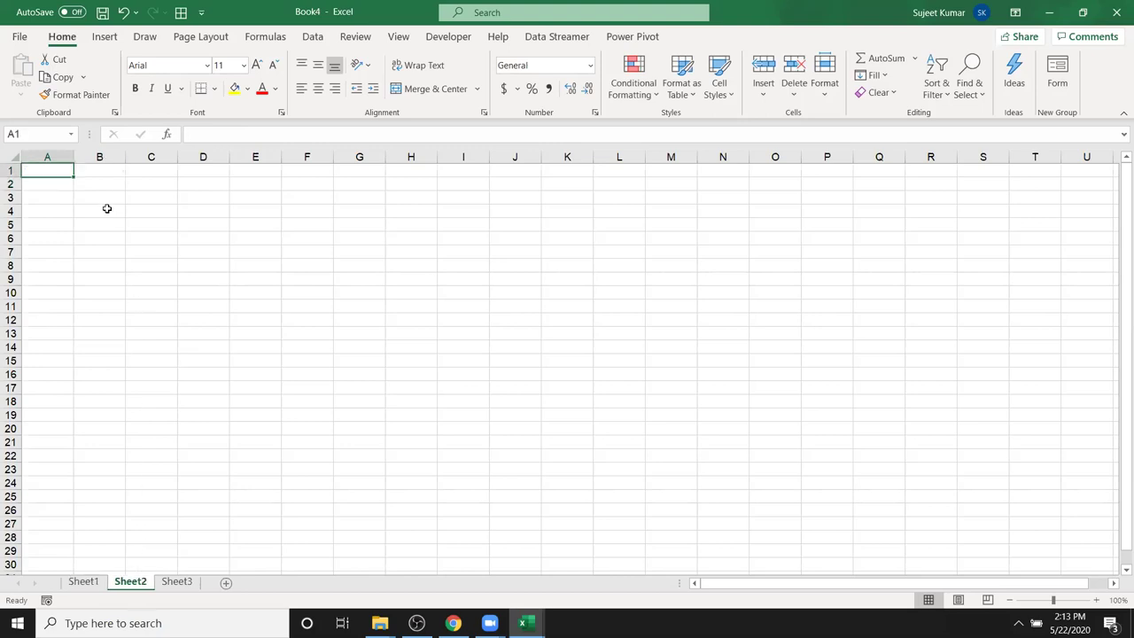
Fill Sheet2's A1 with =Sheet1!A1 and B1 with =Sheet1!B1.
type("=")
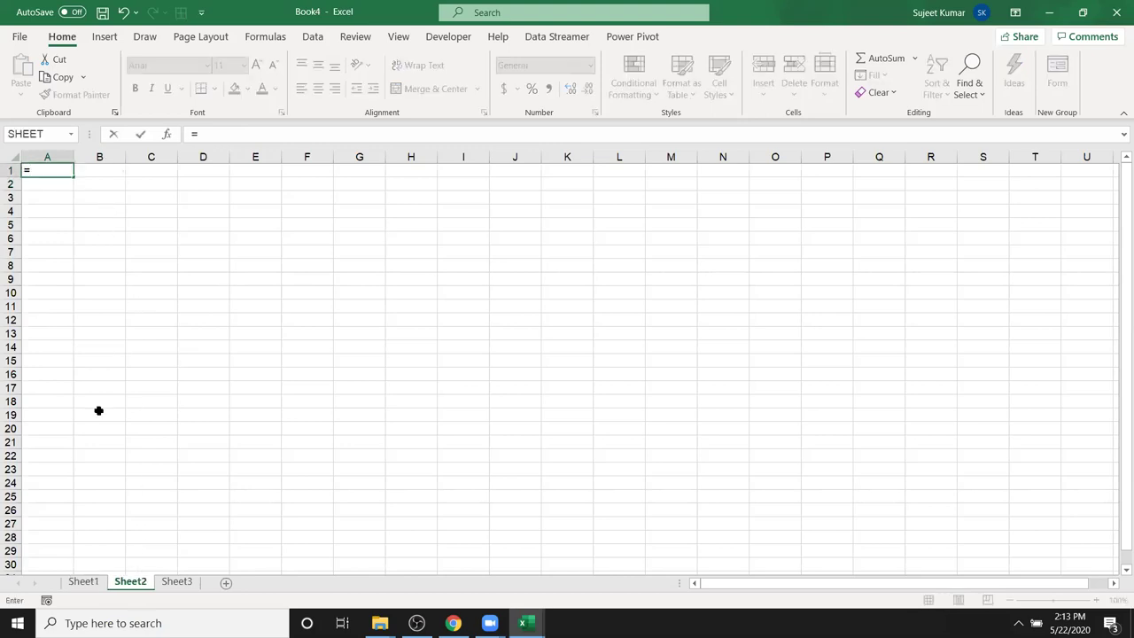
left_click(88, 581)
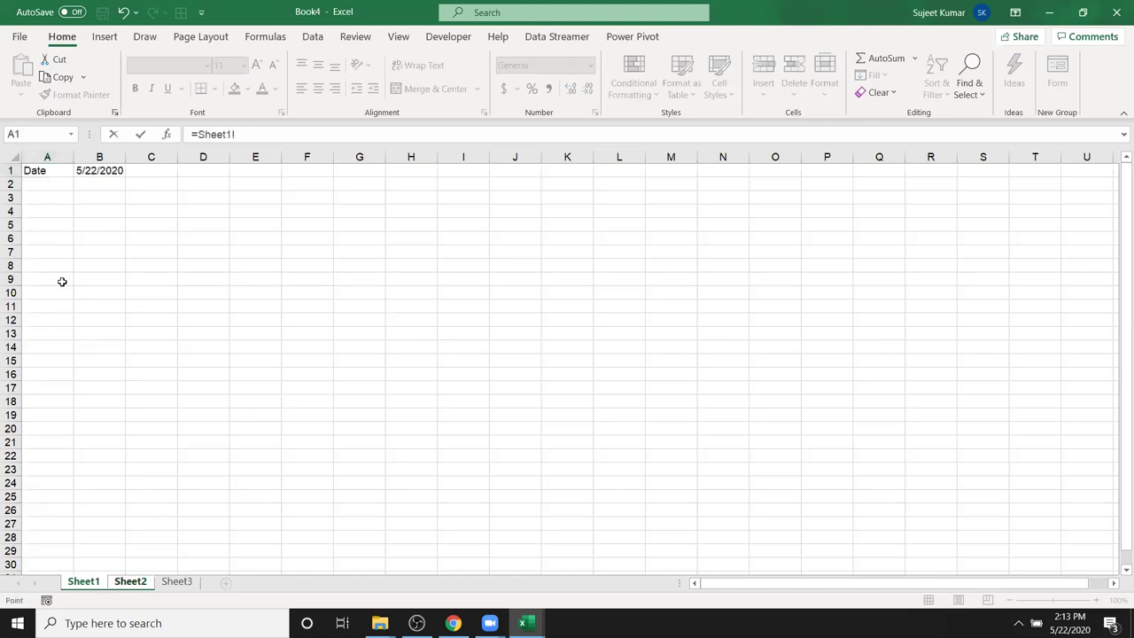
left_click(43, 170)
key("Return")
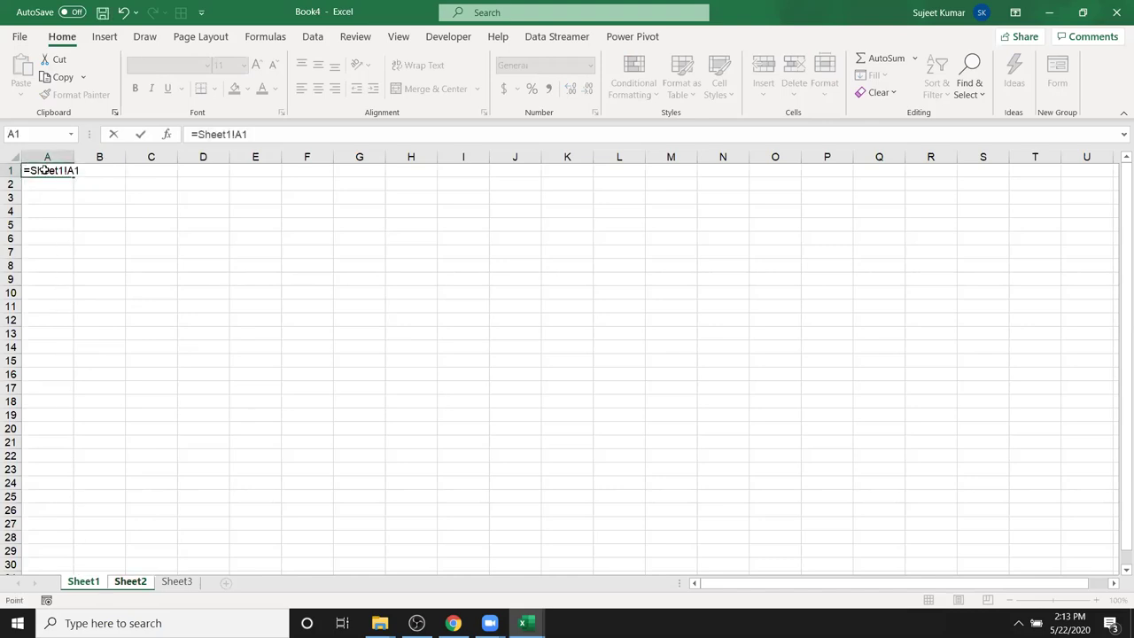
left_click(43, 170)
left_click(99, 170)
type("=")
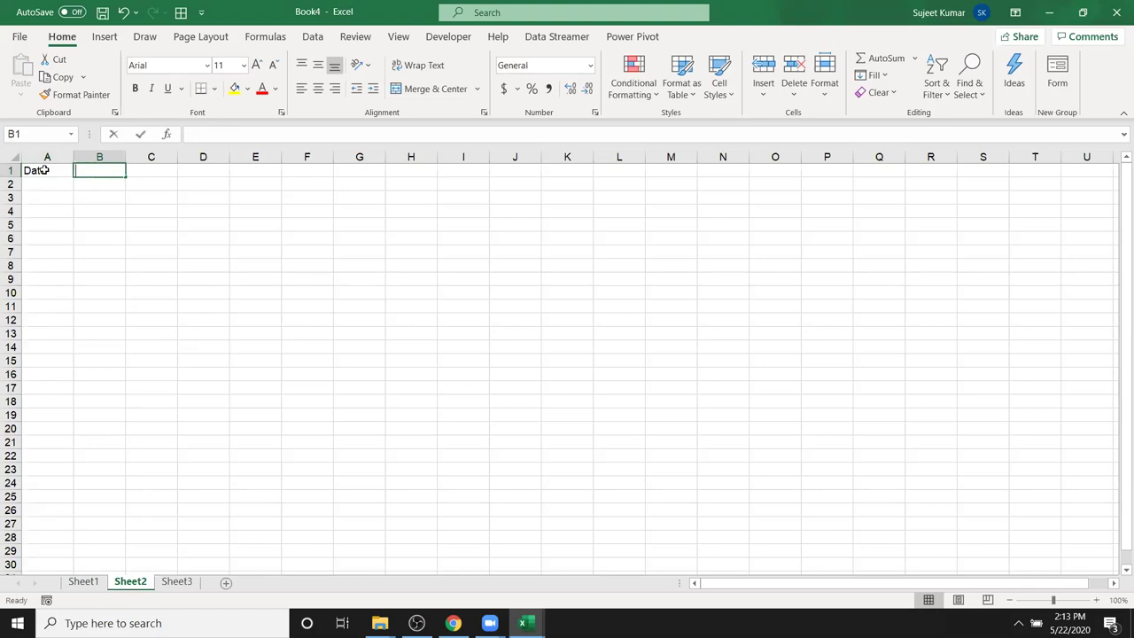
left_click(94, 581)
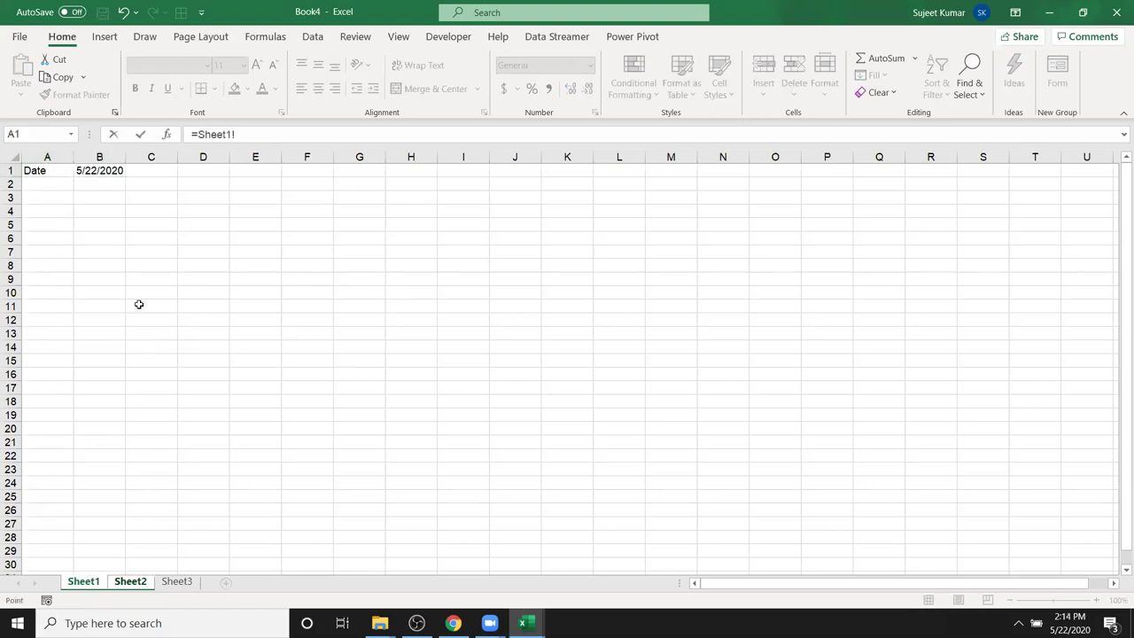
left_click(102, 170)
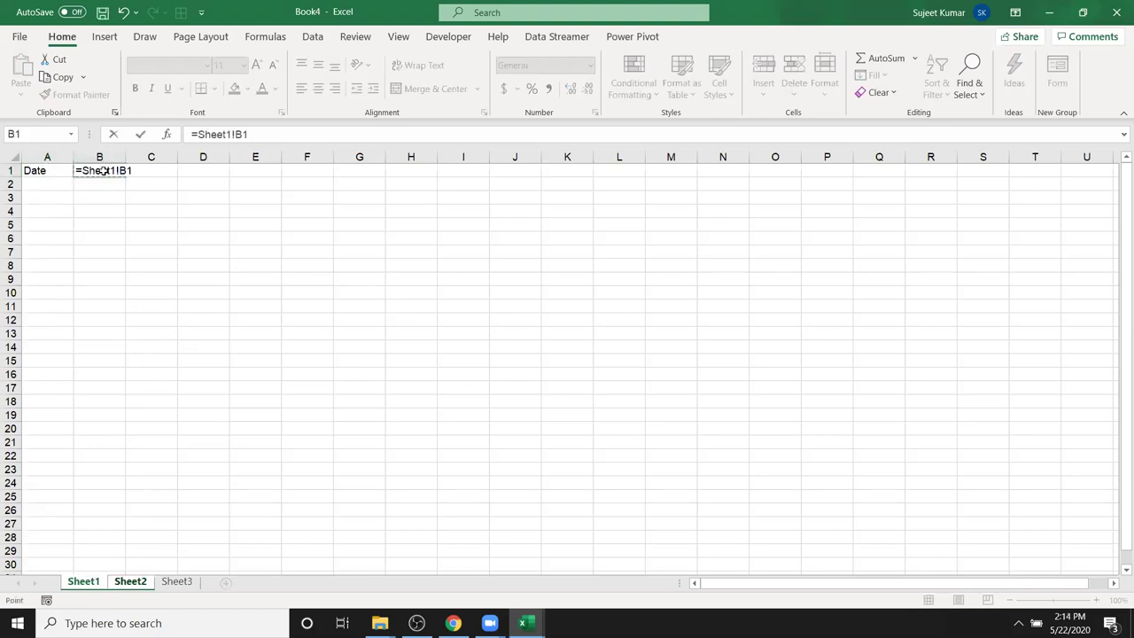
key("Return")
On Sheet3, enter =Sheet1!A1 in A1 and =Sheet1!B1 in B1.
left_click(181, 582)
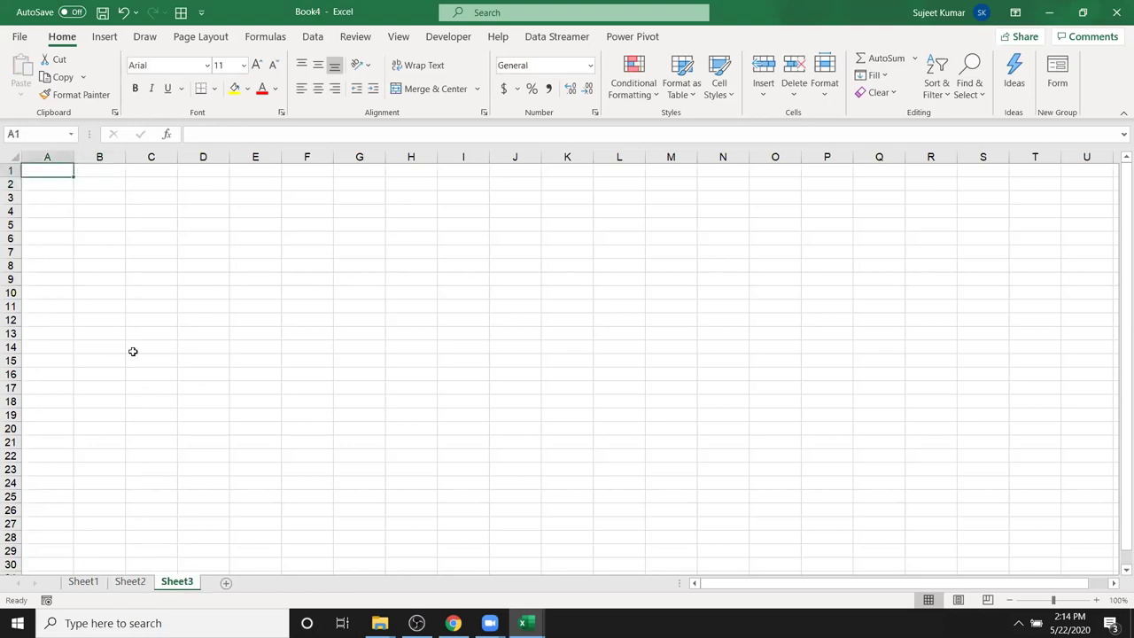
type("=")
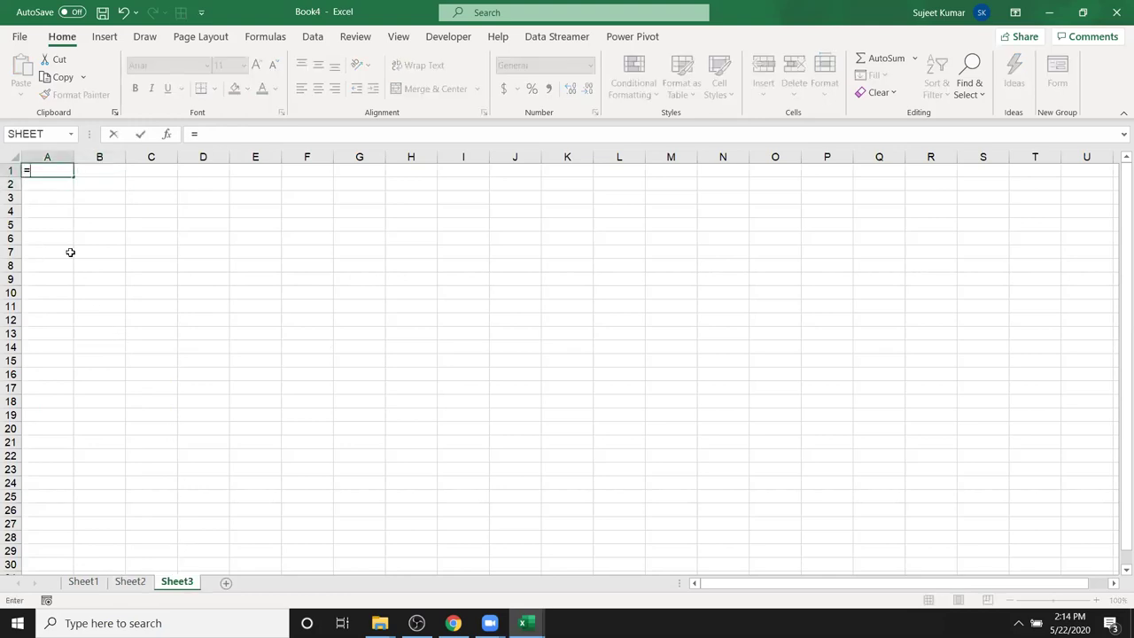
left_click(85, 583)
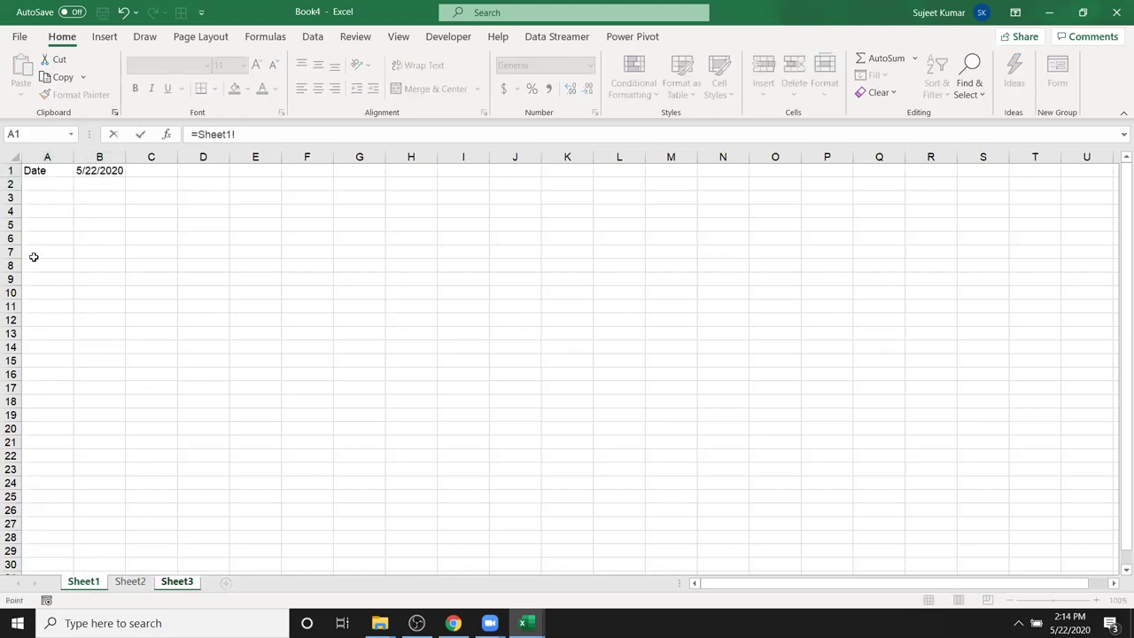
left_click(40, 171)
key("Return")
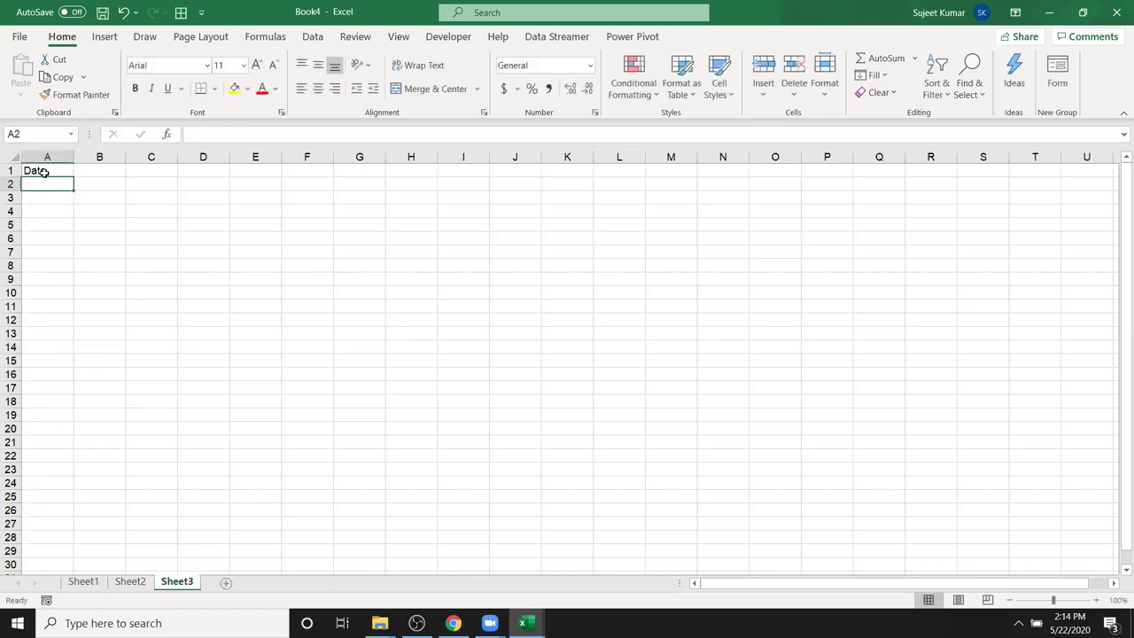
left_click(100, 171)
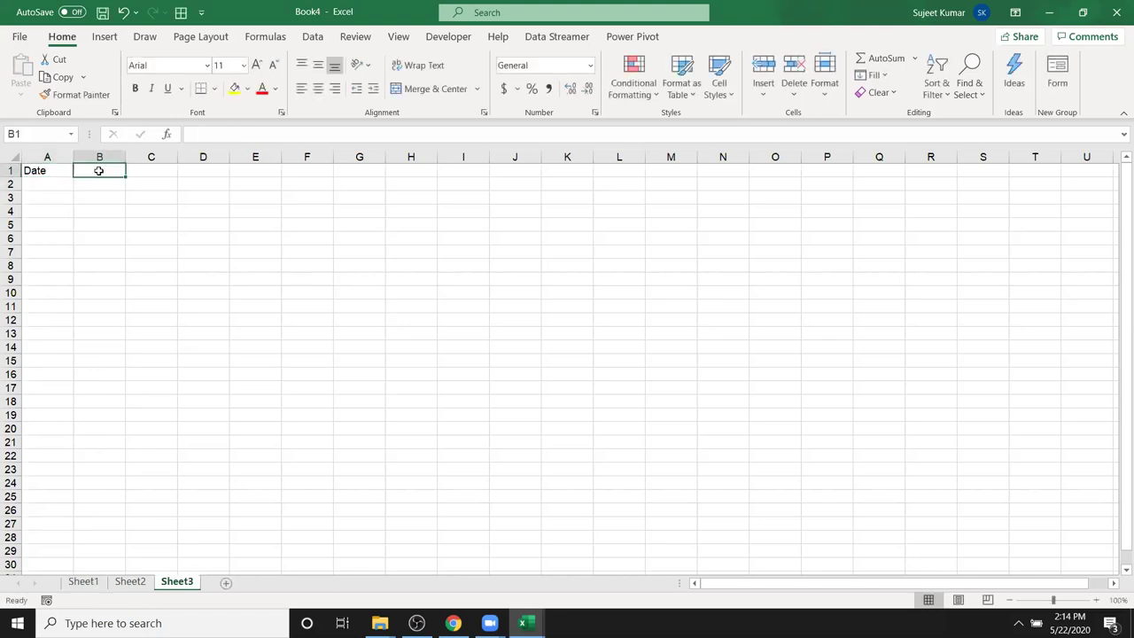
type("=")
left_click(83, 581)
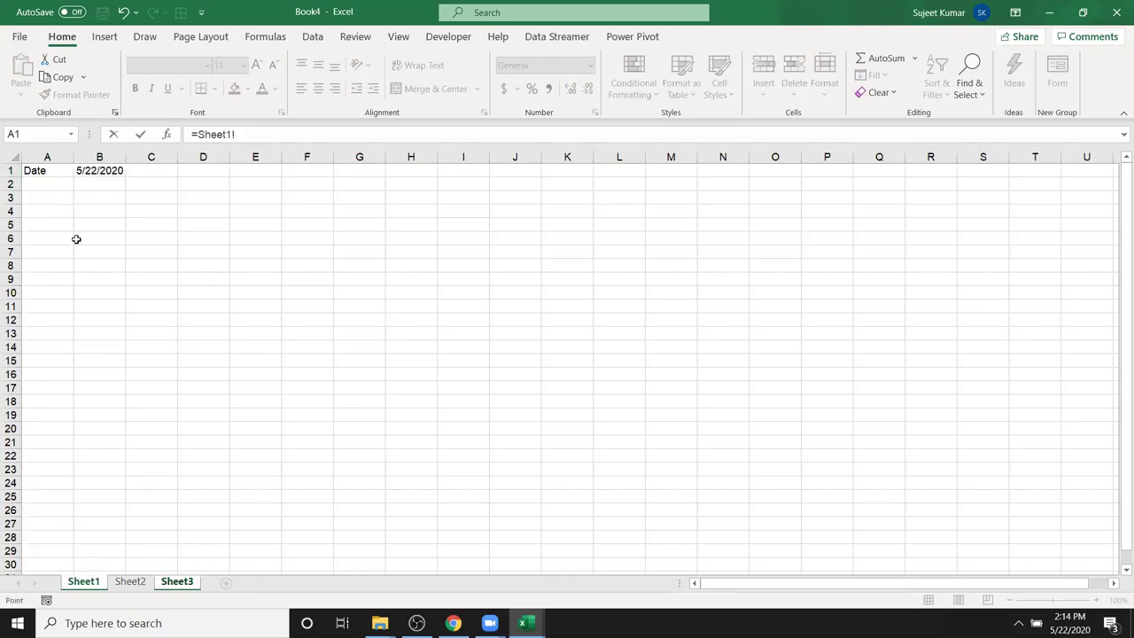
left_click(90, 171)
key("Return")
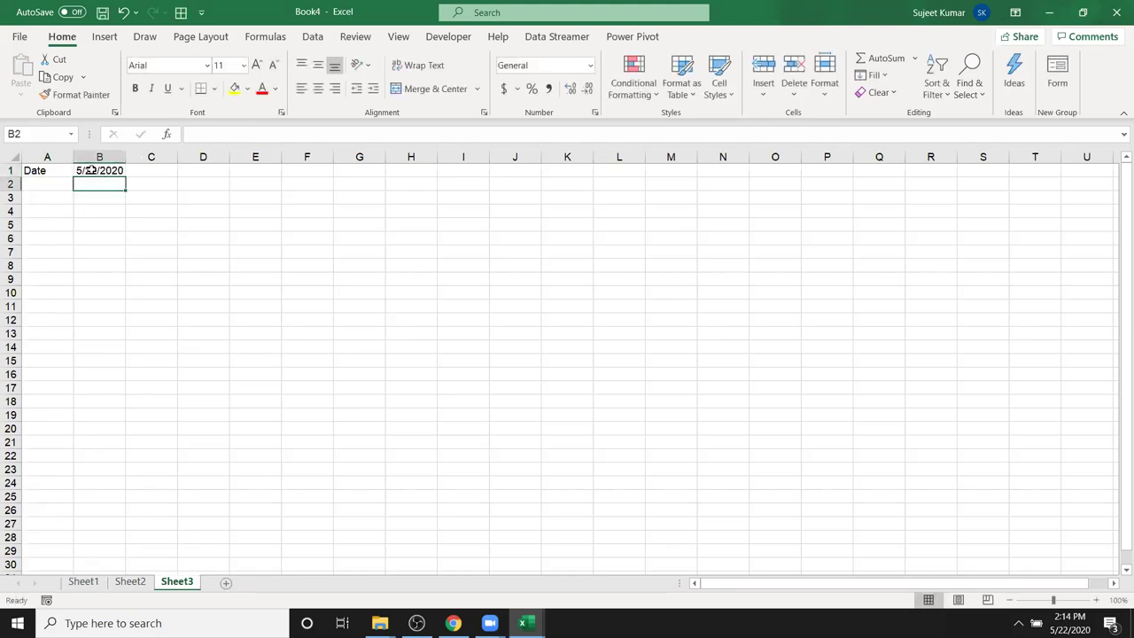
left_click(130, 581)
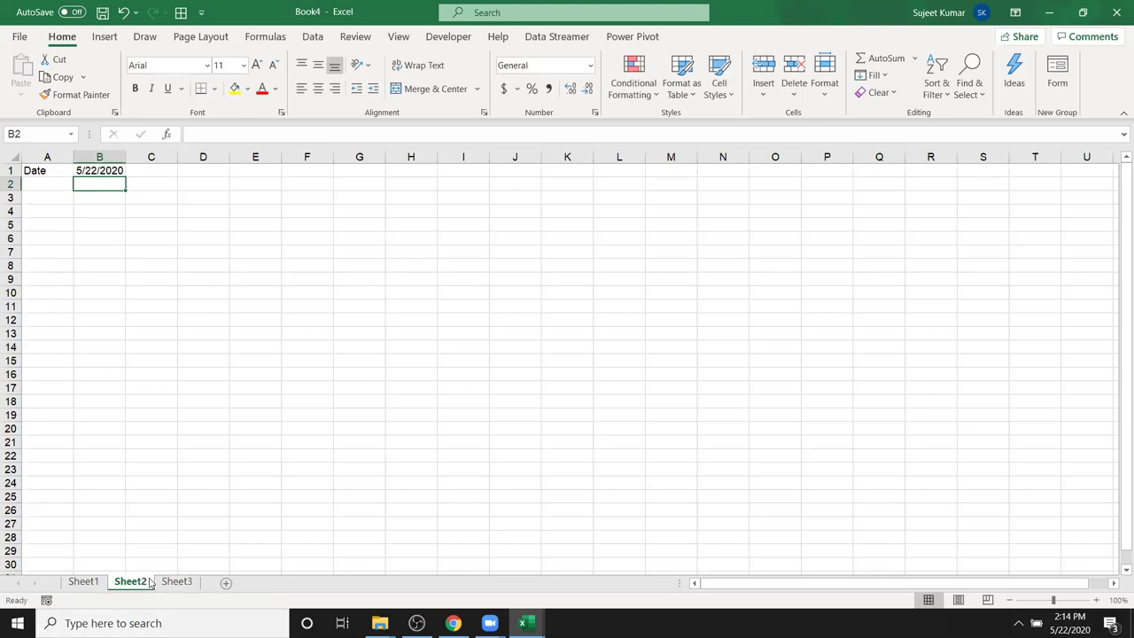
Change Sheet1's B1 date to 5/23/2020.
left_click(95, 583)
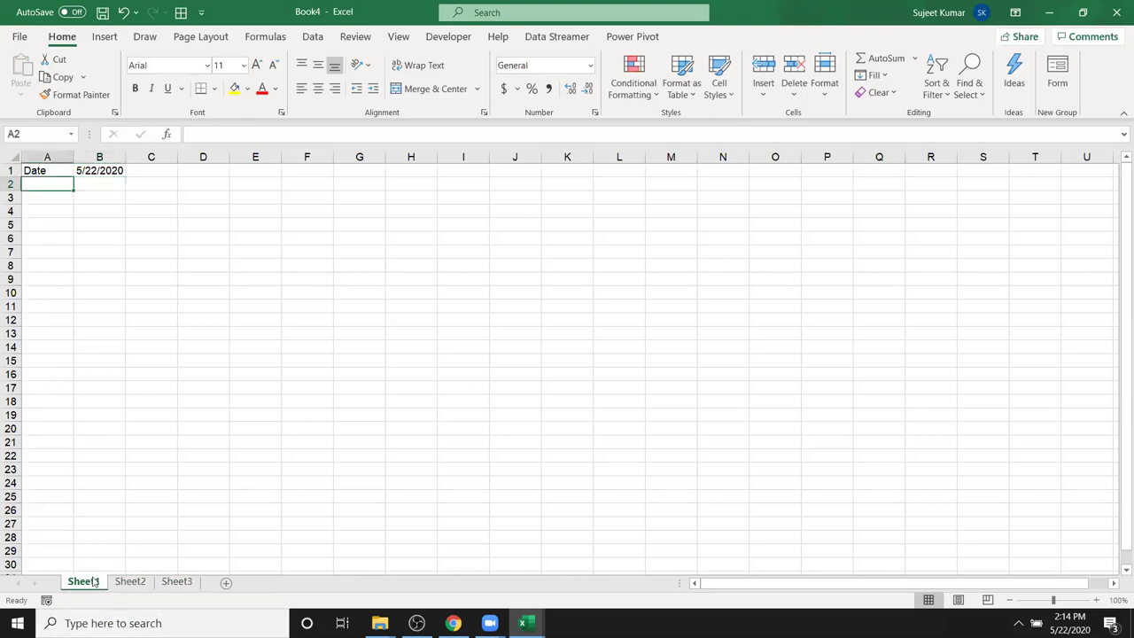
left_click(100, 171)
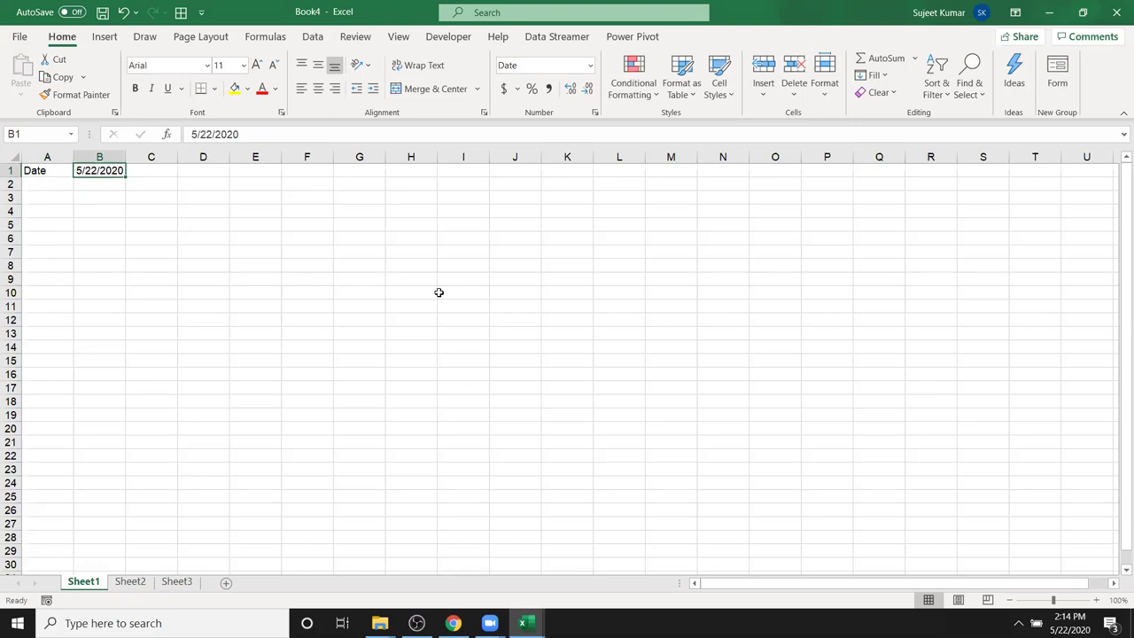
type("5/23")
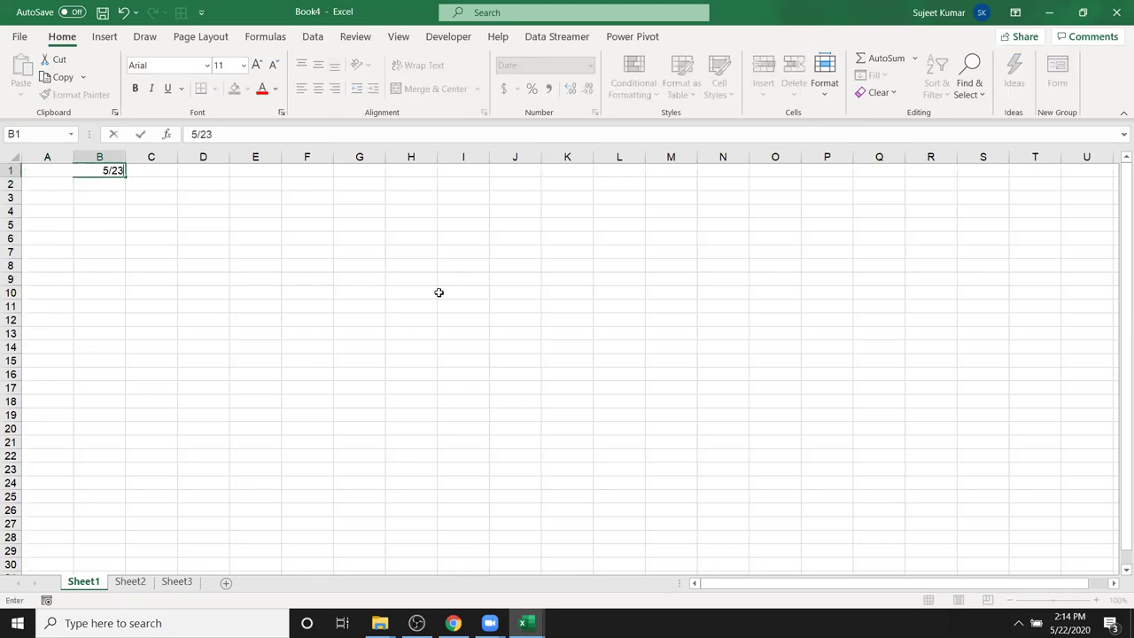
key("Return")
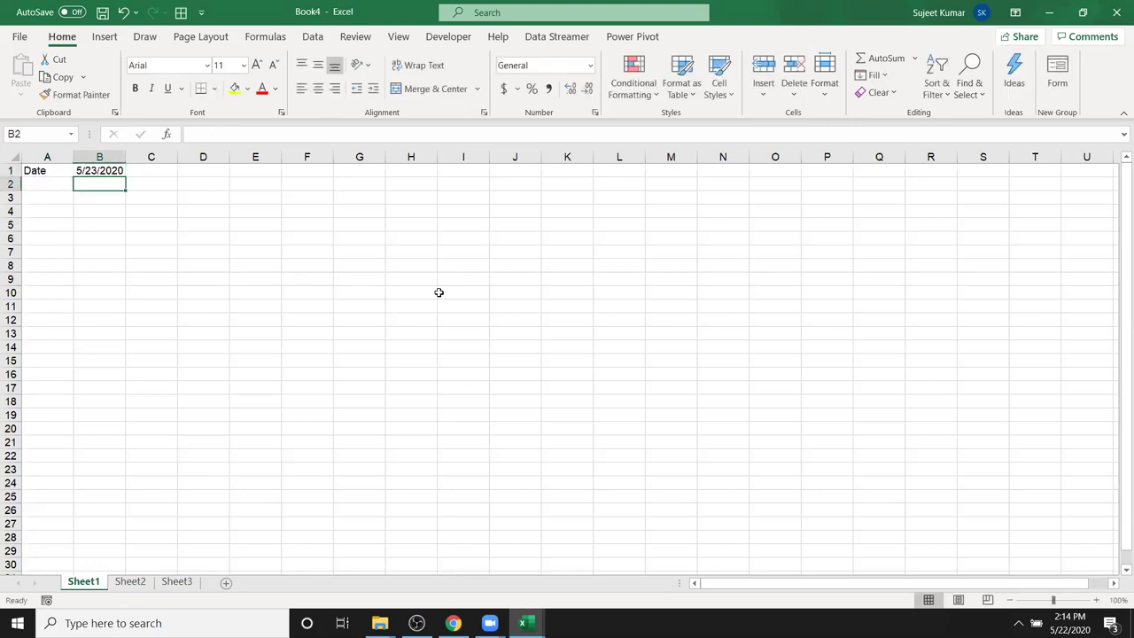
Confirm the new date on Sheet2 and Sheet3, then return to the Data workbook.
left_click(137, 592)
left_click(176, 588)
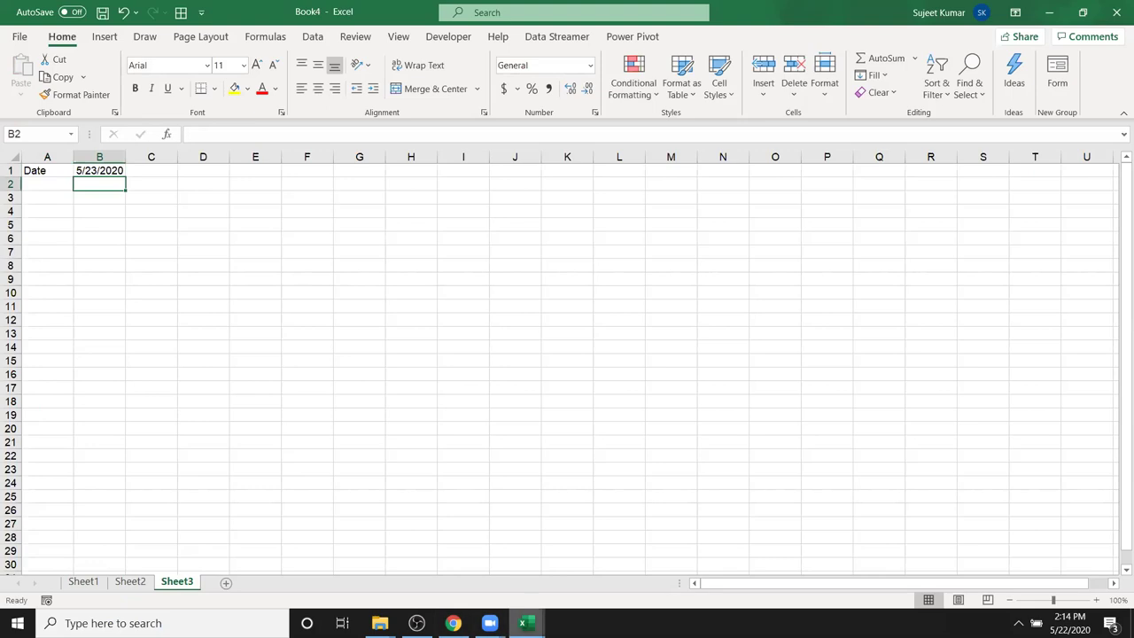
mouse_move(522, 623)
left_click(463, 587)
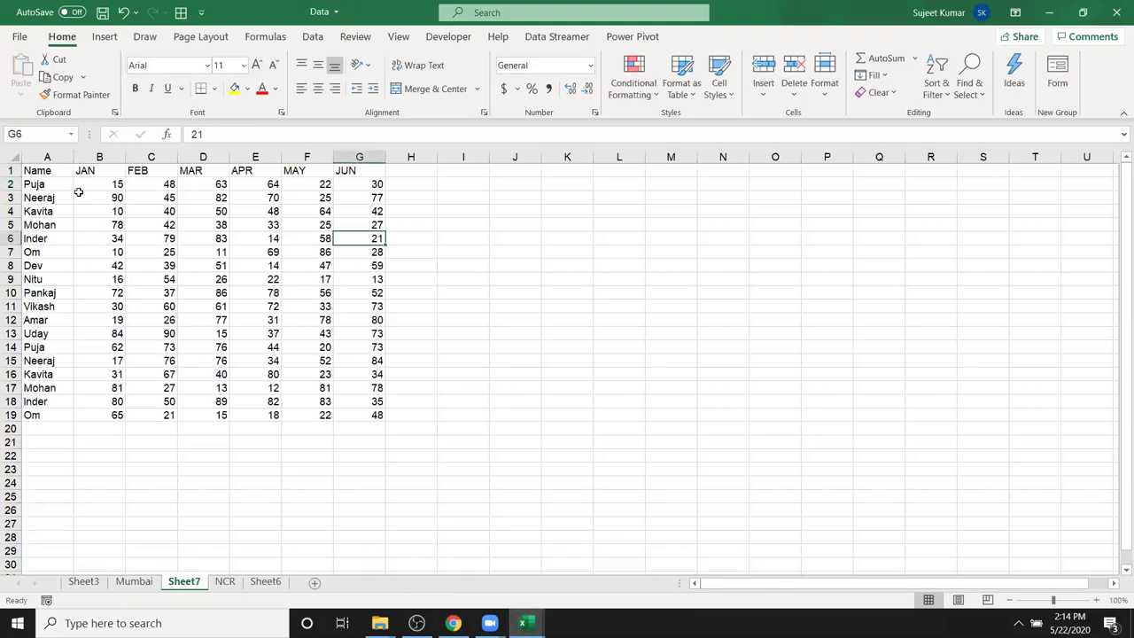
Link K1 to A2 with =A2, then add a surname to A2's first name.
left_click(579, 168)
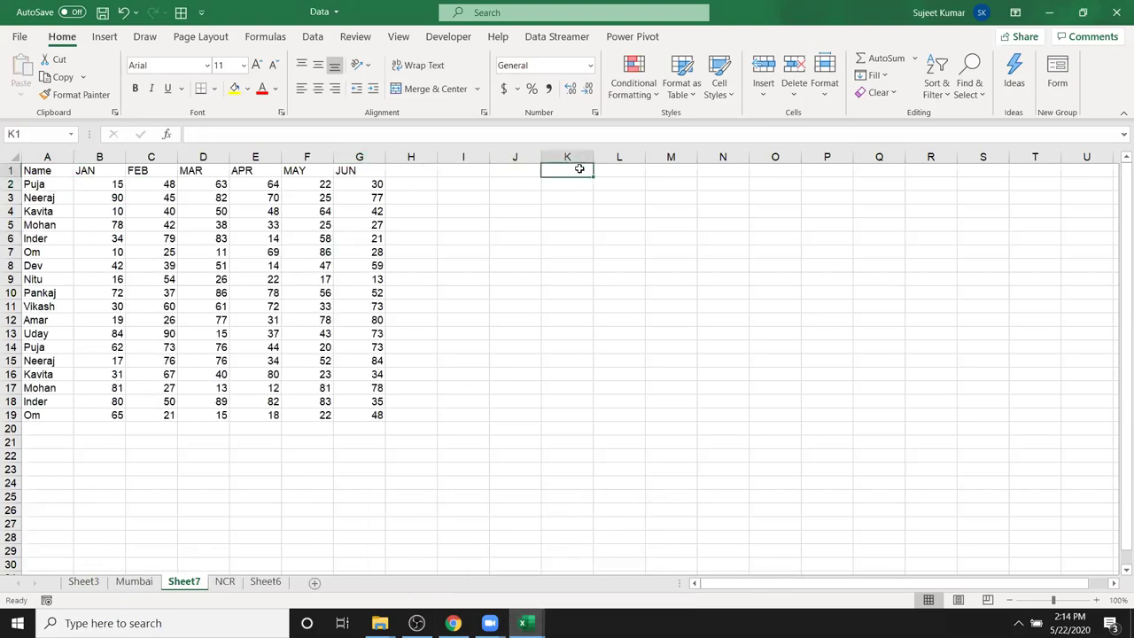
type("=")
left_click(44, 184)
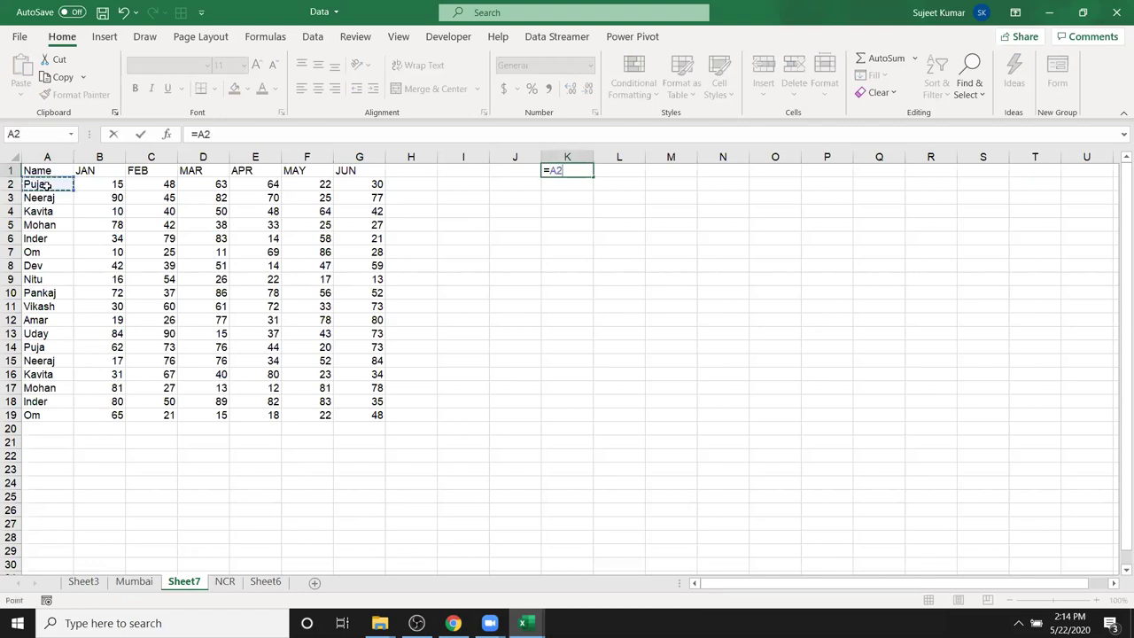
key("Return")
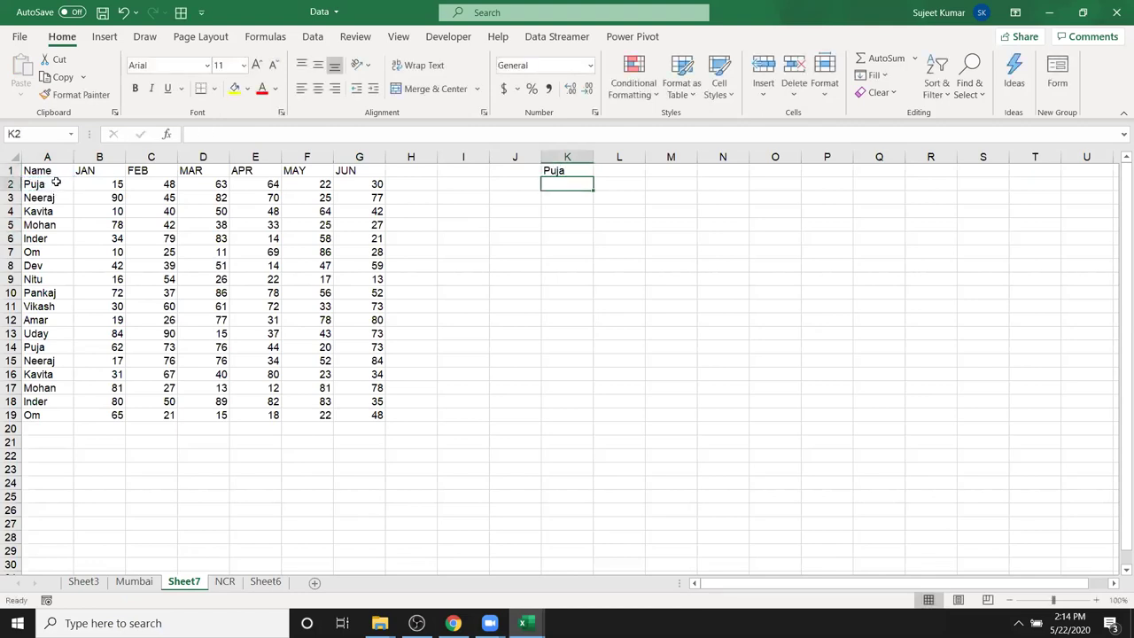
double_click(56, 182)
type("Singh")
key("Return")
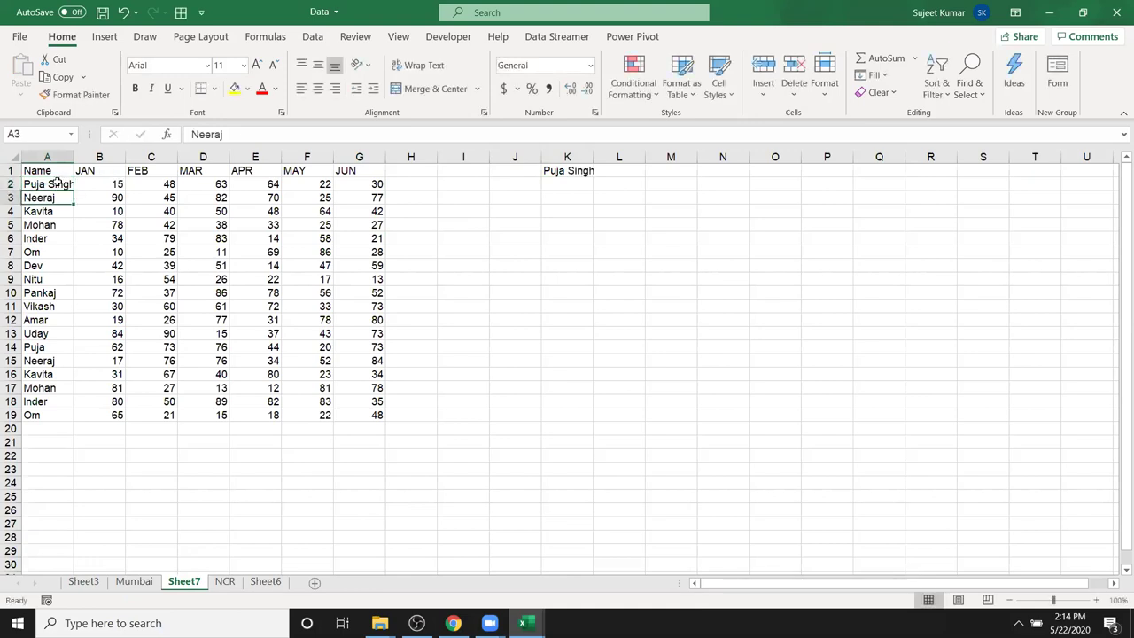
Clear K1's =A2 formula and remove the added surname from A2.
left_click(569, 183)
left_click(573, 171)
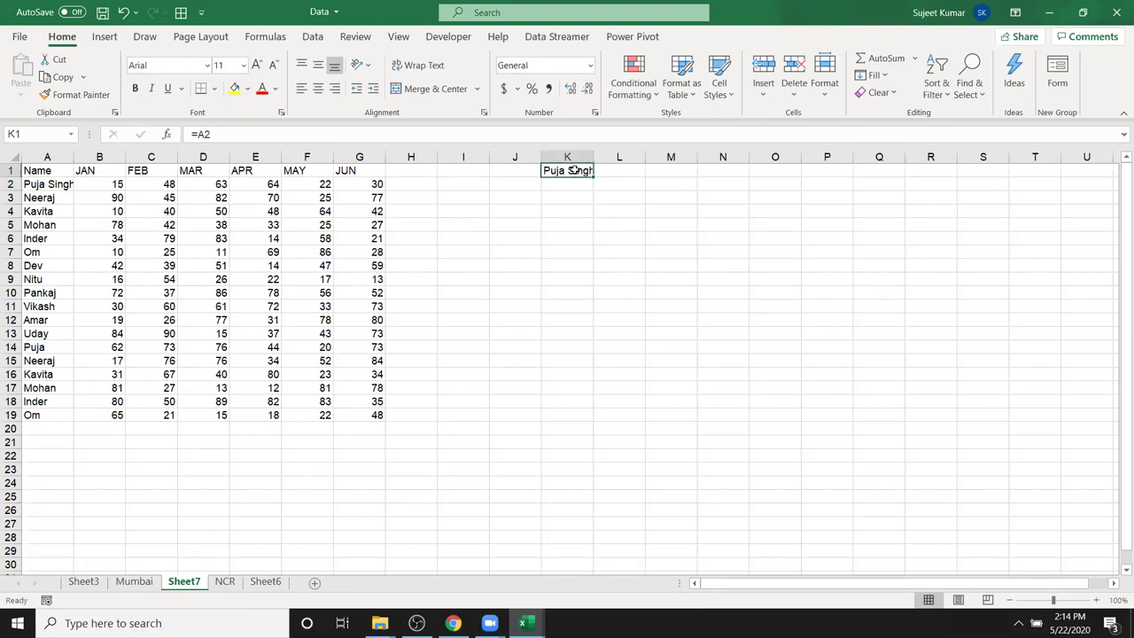
key("Delete")
left_click(49, 185)
double_click(228, 133)
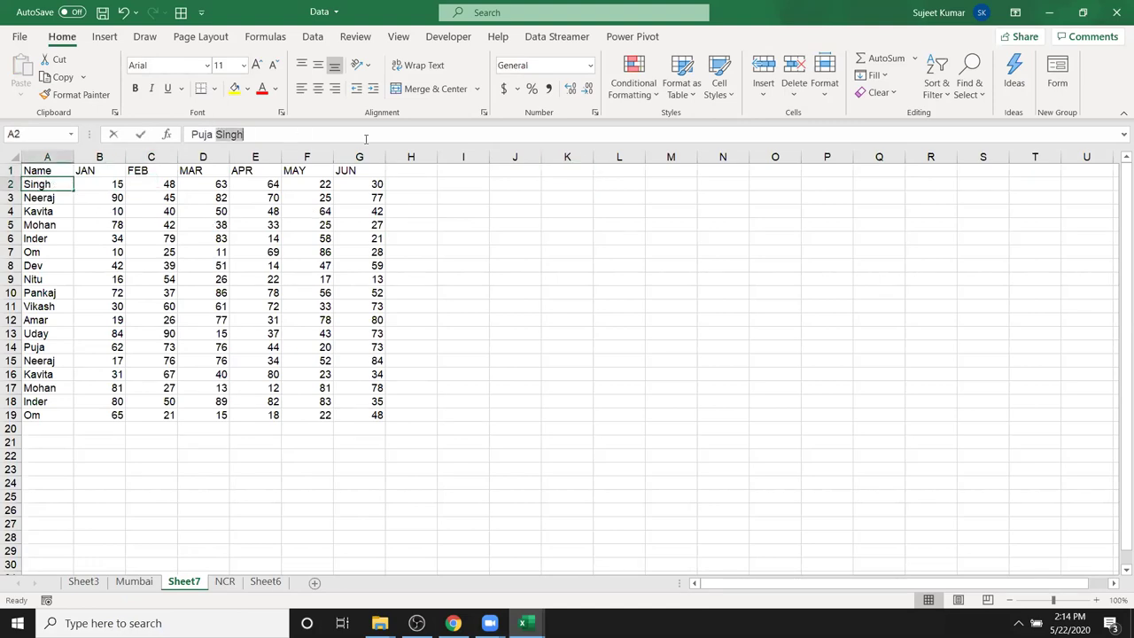
key("BackSpace")
key("BackSpace")
key("Return")
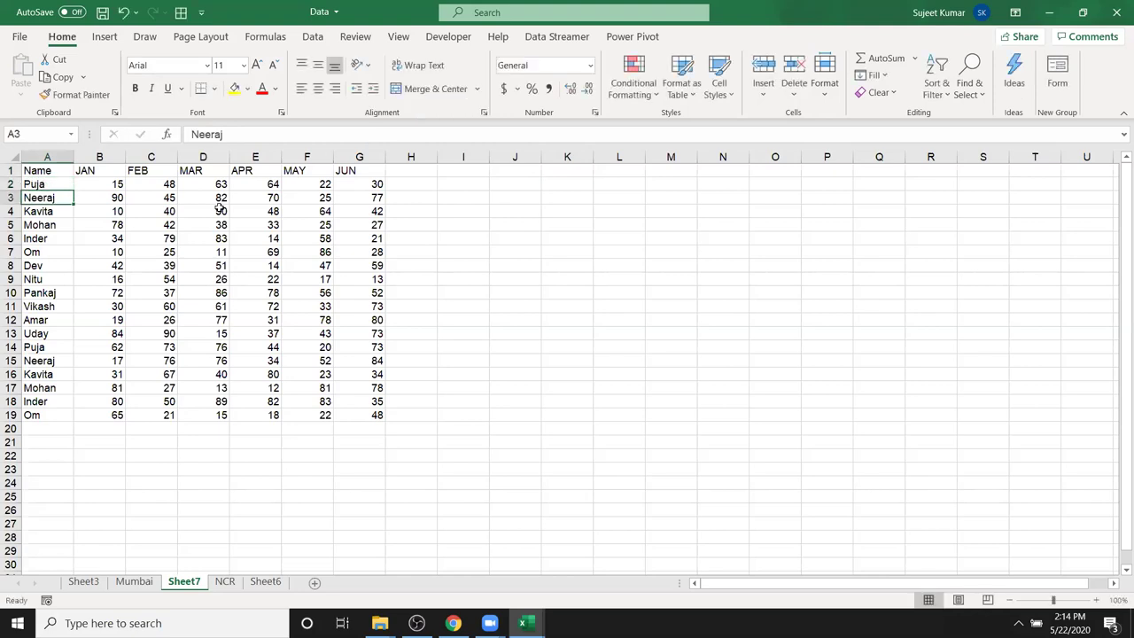
Copy the Name, APR and JUN columns and Paste Link them at L1.
mouse_move(39, 172)
left_mouse_down()
mouse_move(263, 356)
mouse_move(173, 266)
left_mouse_up()
left_click_drag(39, 170, 31, 414)
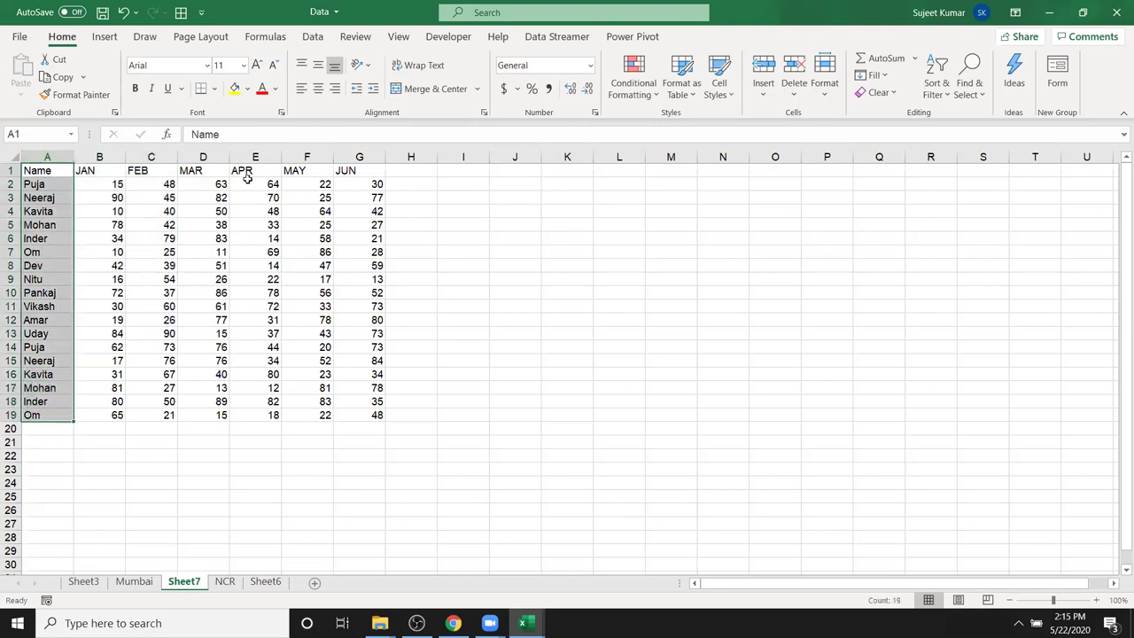
left_click_drag(248, 173, 252, 413, "ctrl")
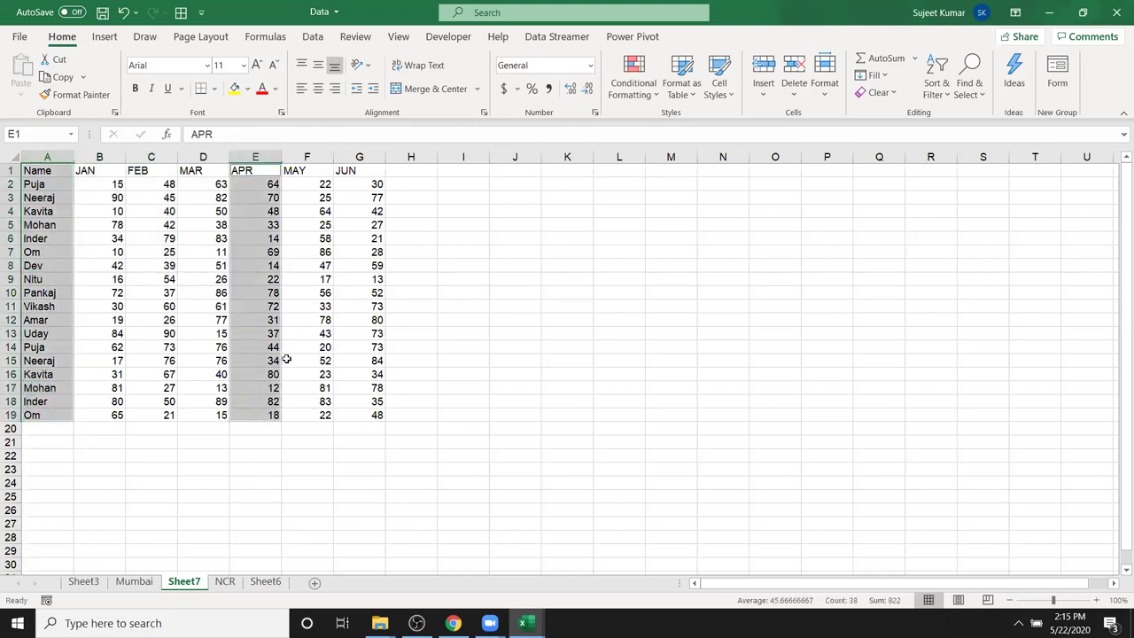
left_click_drag(362, 173, 350, 415, "ctrl")
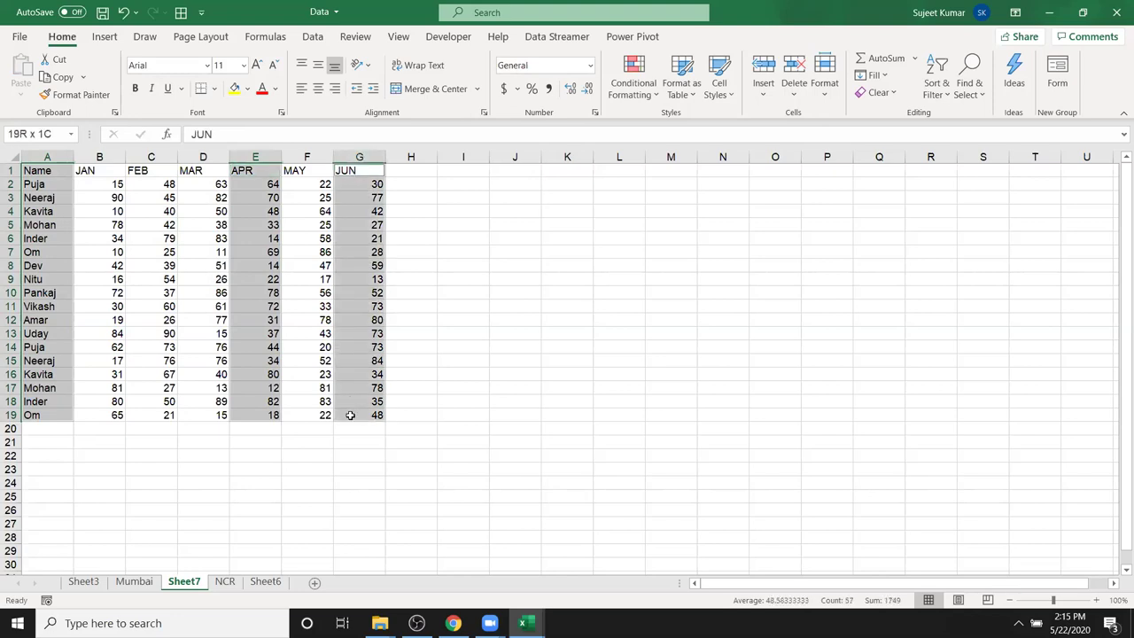
key("ctrl+c")
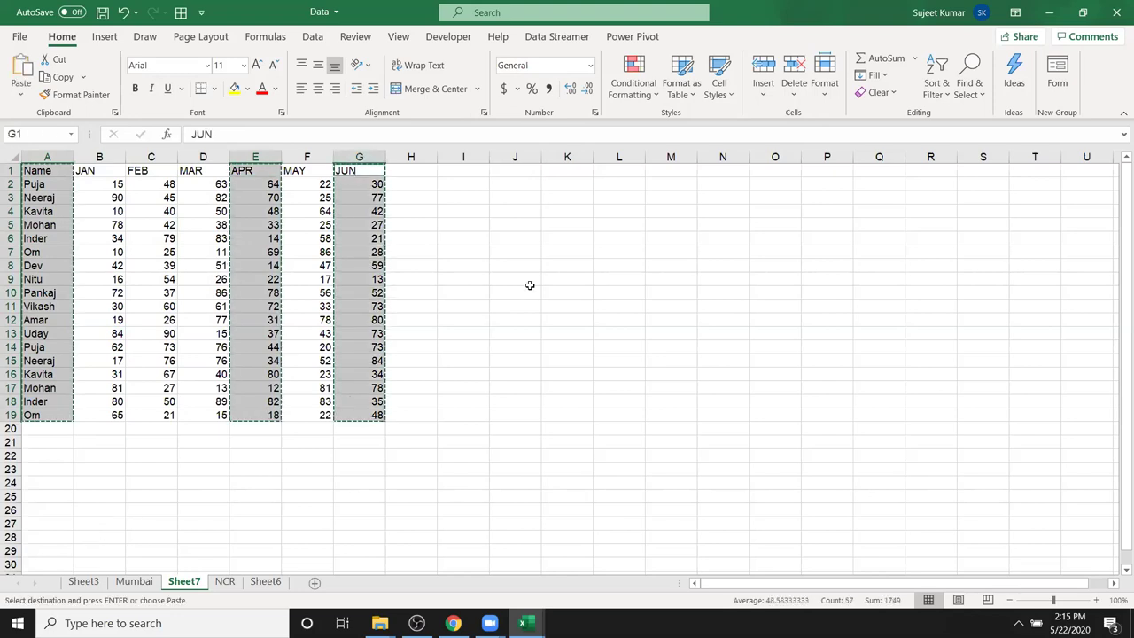
left_click(628, 170)
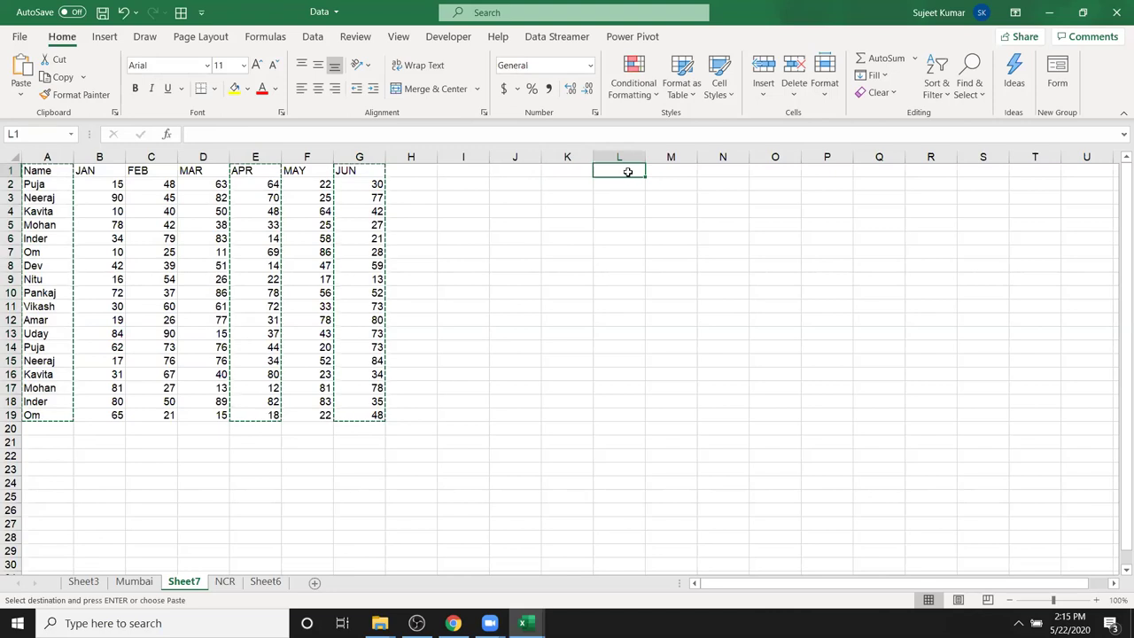
right_click(629, 173)
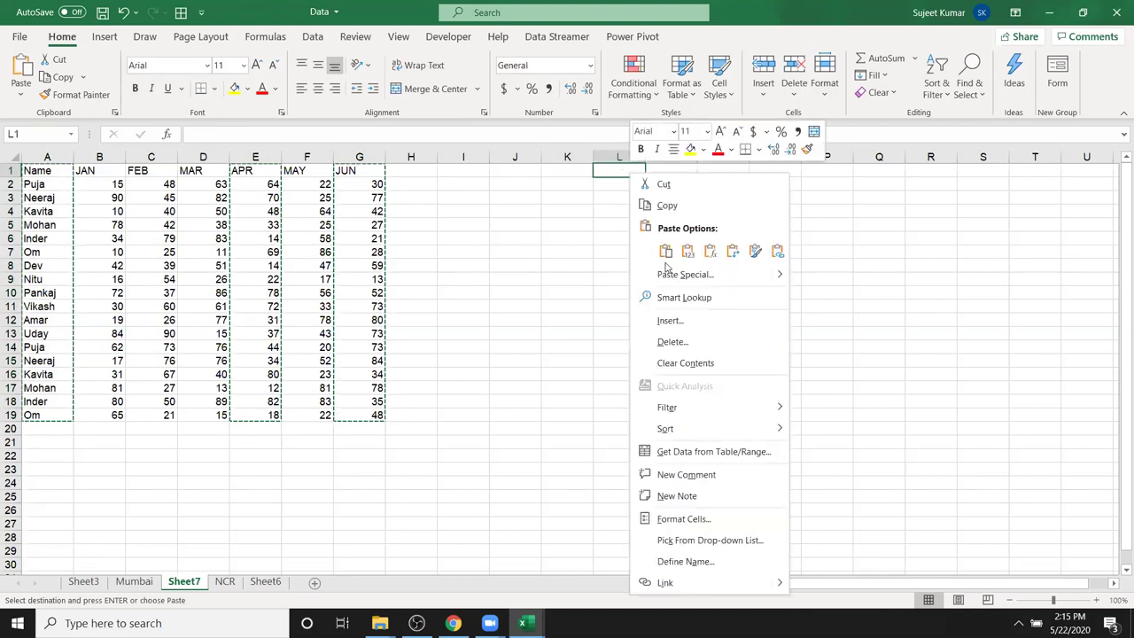
left_click(660, 274)
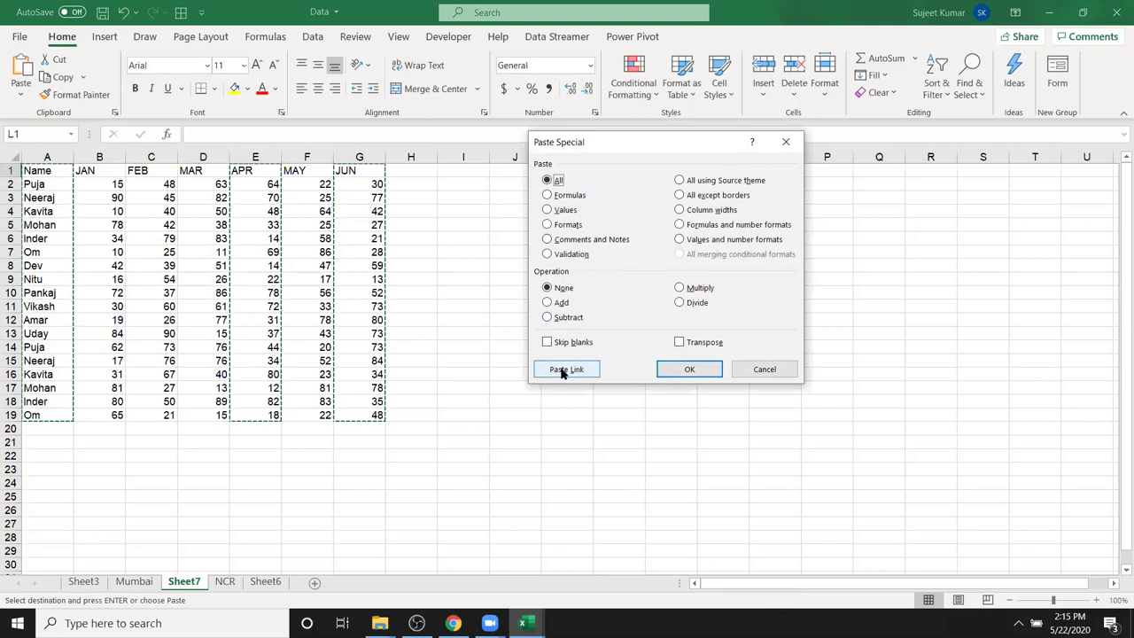
left_click(562, 373)
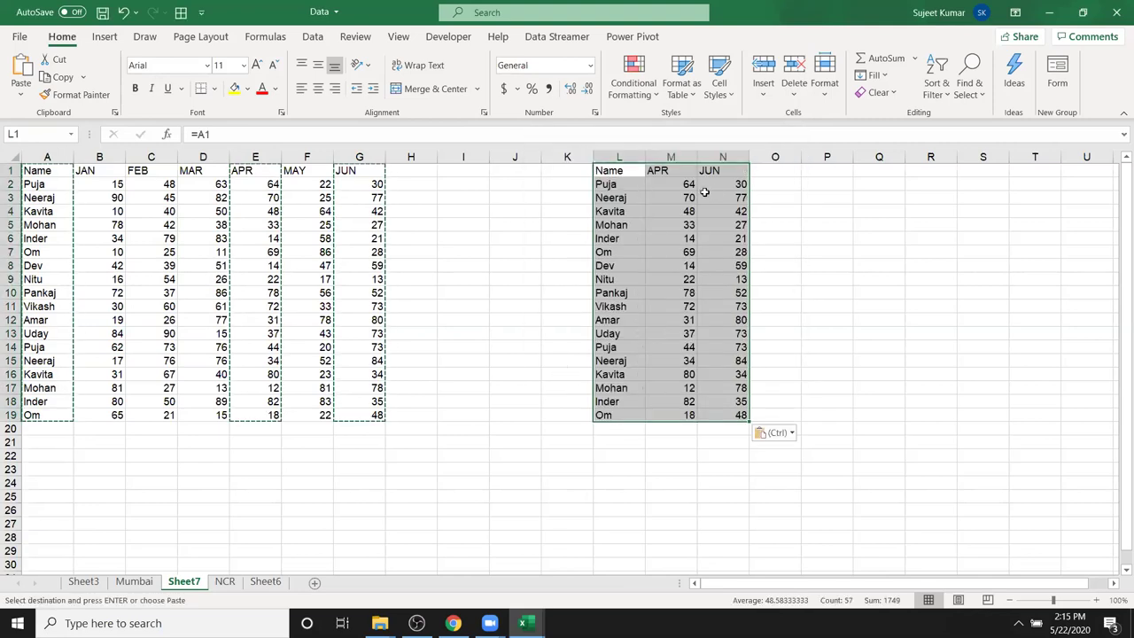
left_click(775, 197)
key("Escape")
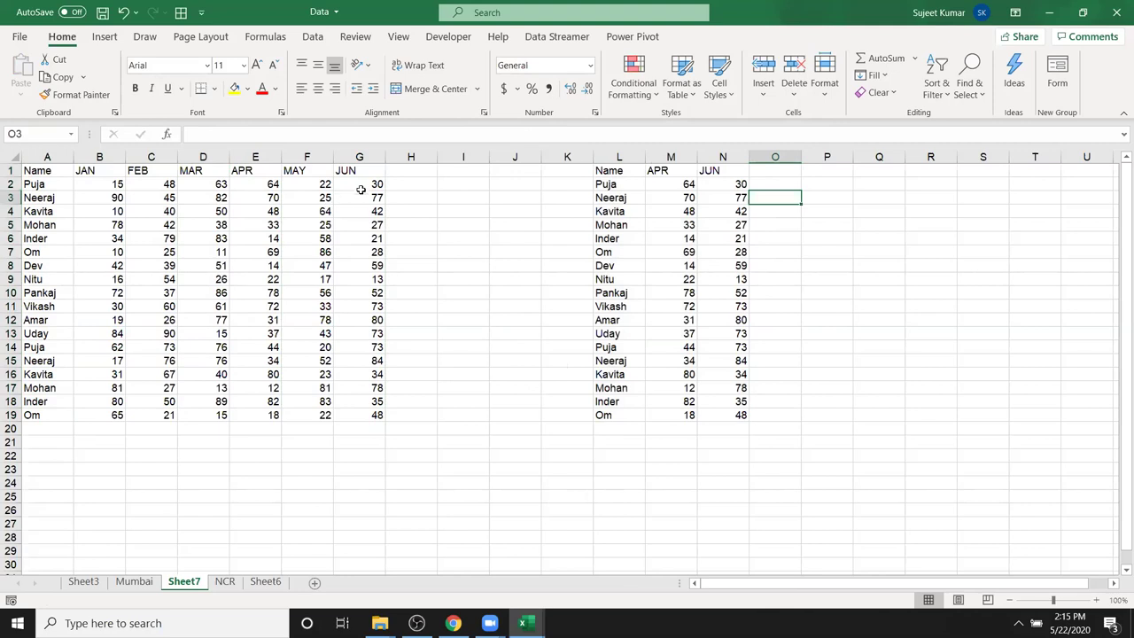
Change G2 to 65, check that N2 follows, then clear L1:N19.
left_click(363, 186)
type("65")
key("Return")
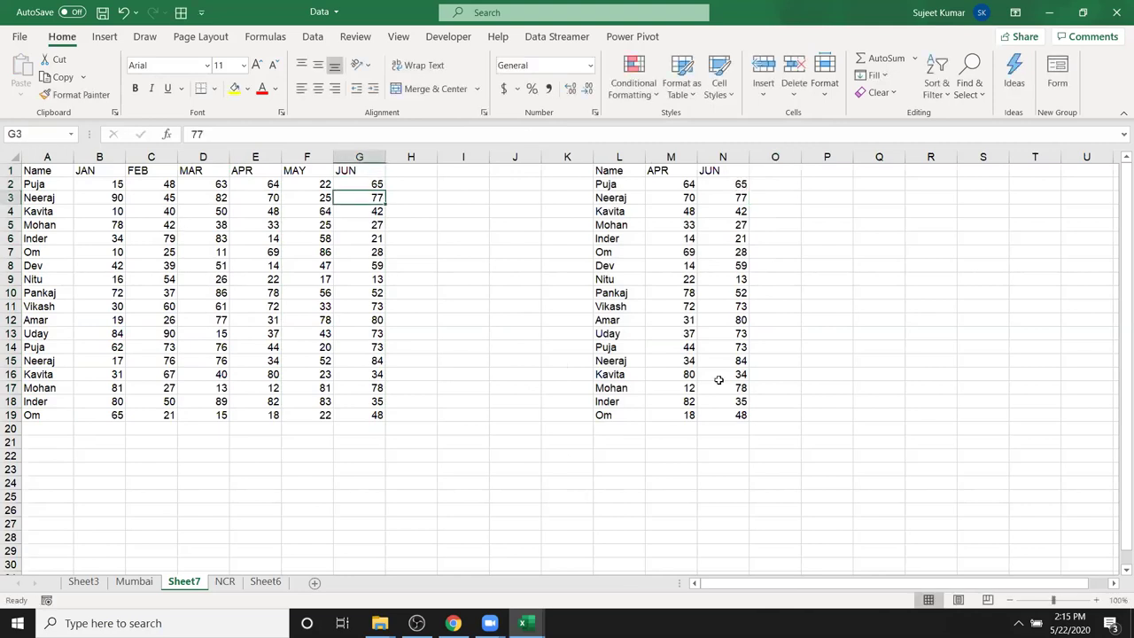
left_click(723, 183)
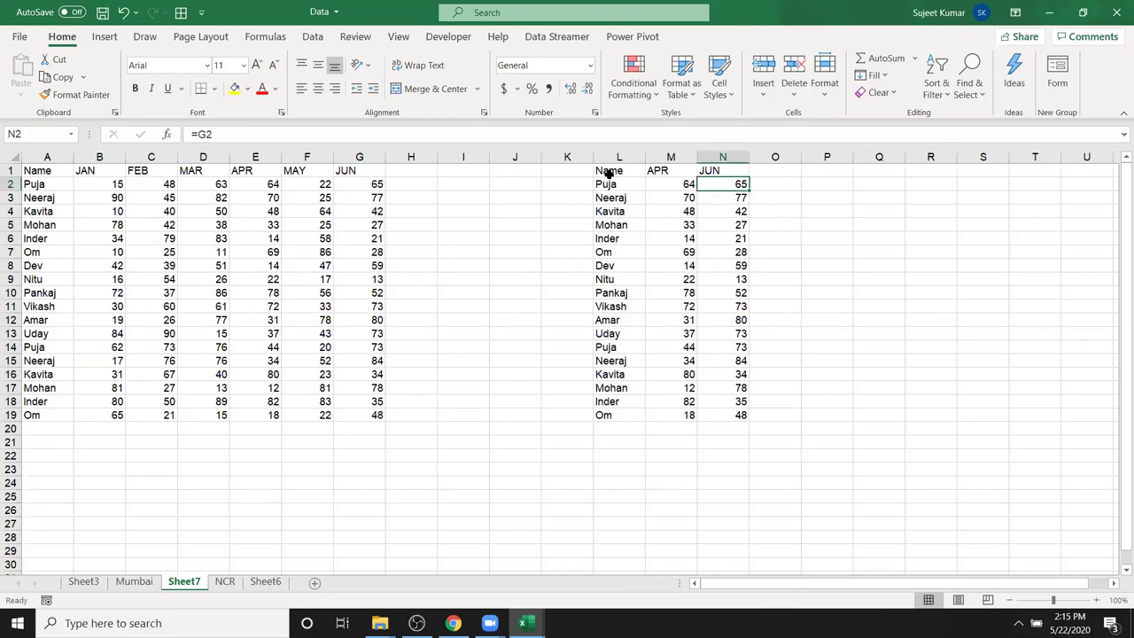
left_click_drag(609, 173, 711, 414)
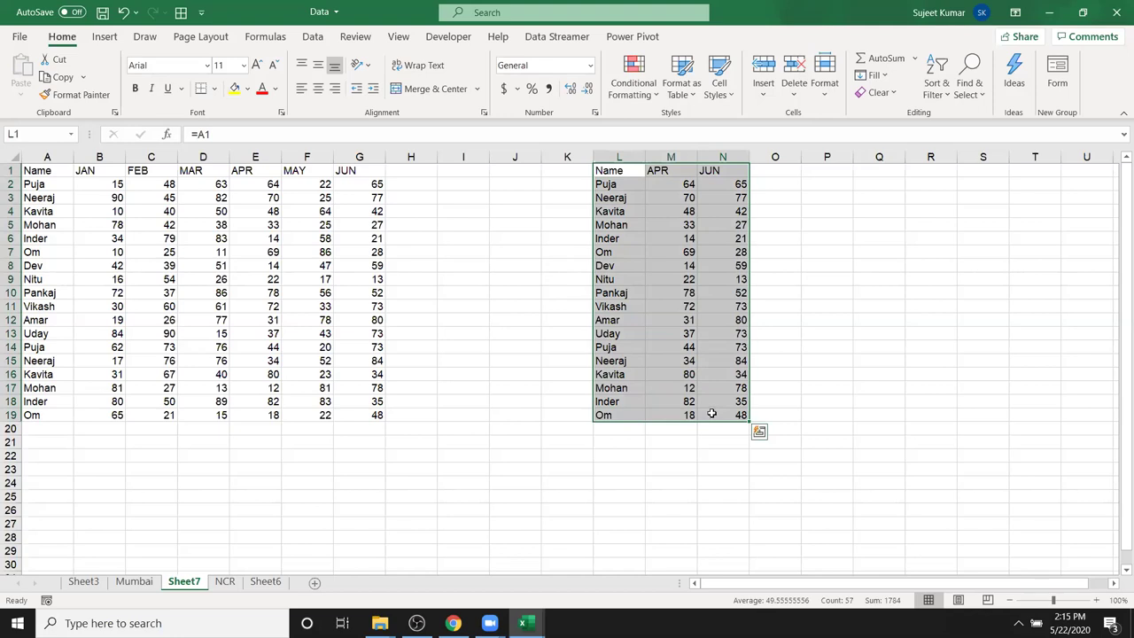
key("Delete")
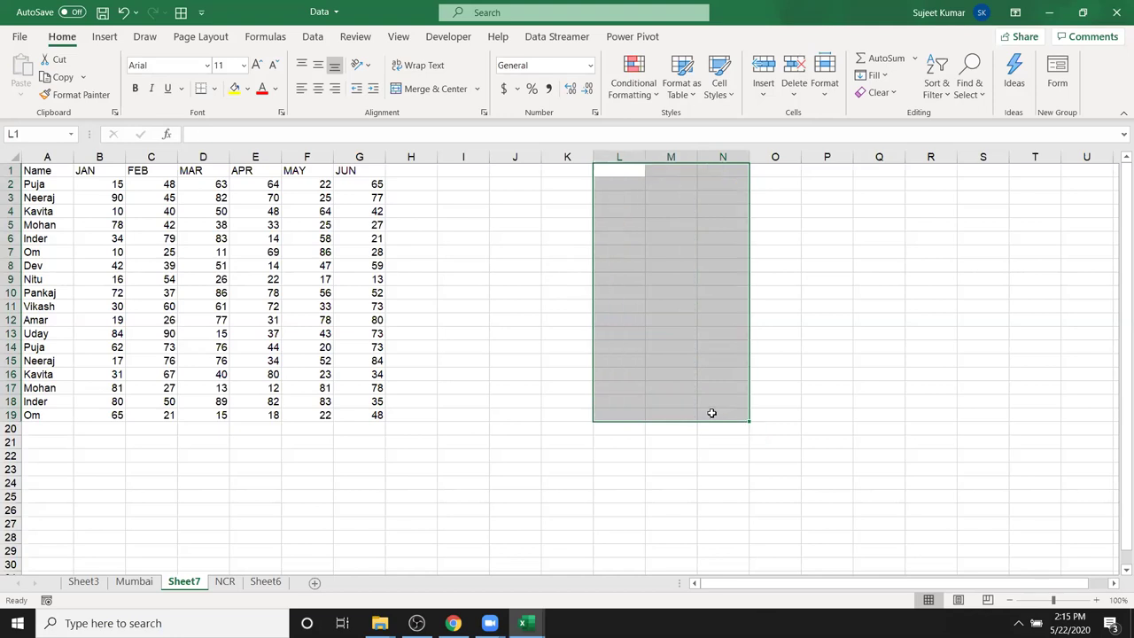
left_click_drag(48, 170, 377, 414)
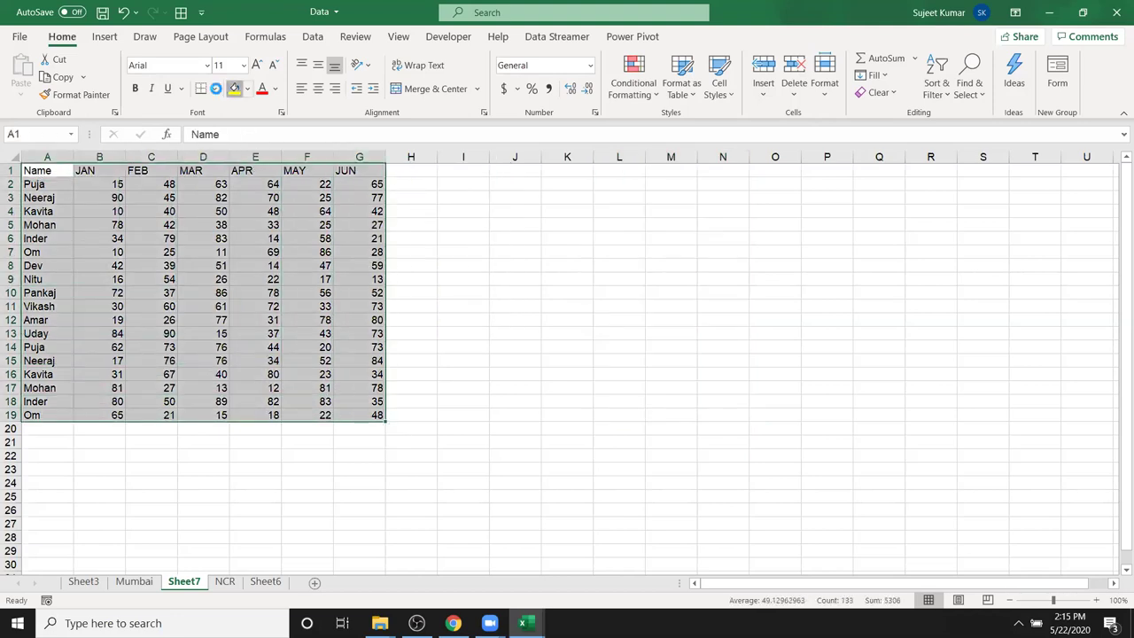
Give table A1:G19 a yellow fill and all borders.
left_click(234, 87)
left_click(213, 88)
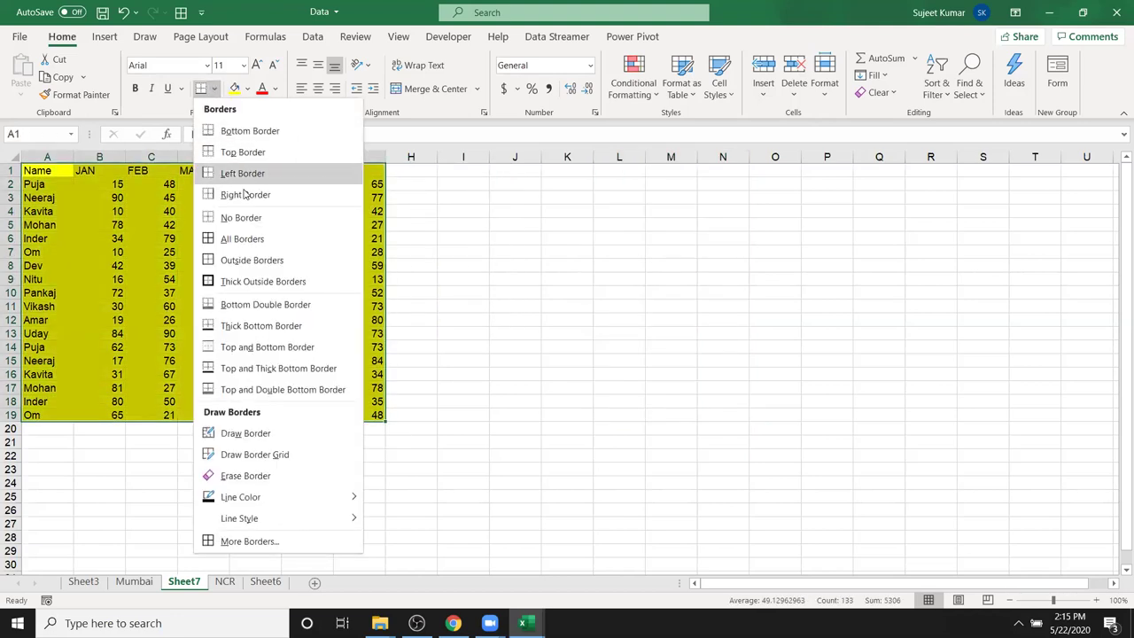
left_click(222, 228)
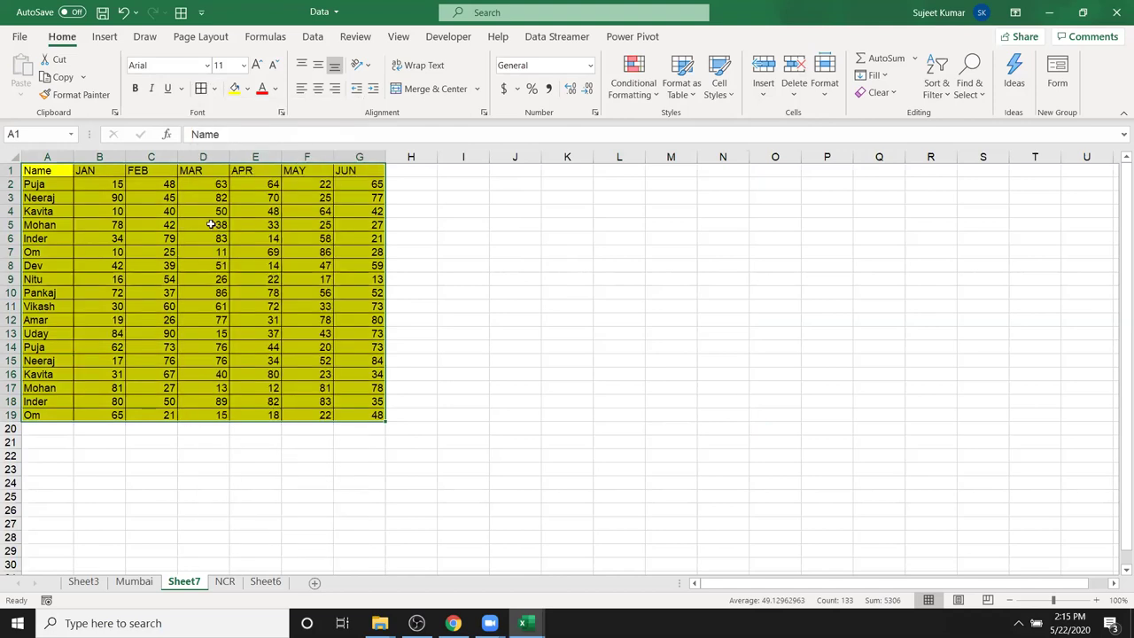
Put an outside border around empty range K1:O11, then reselect table A1:G19.
left_click_drag(567, 170, 759, 310)
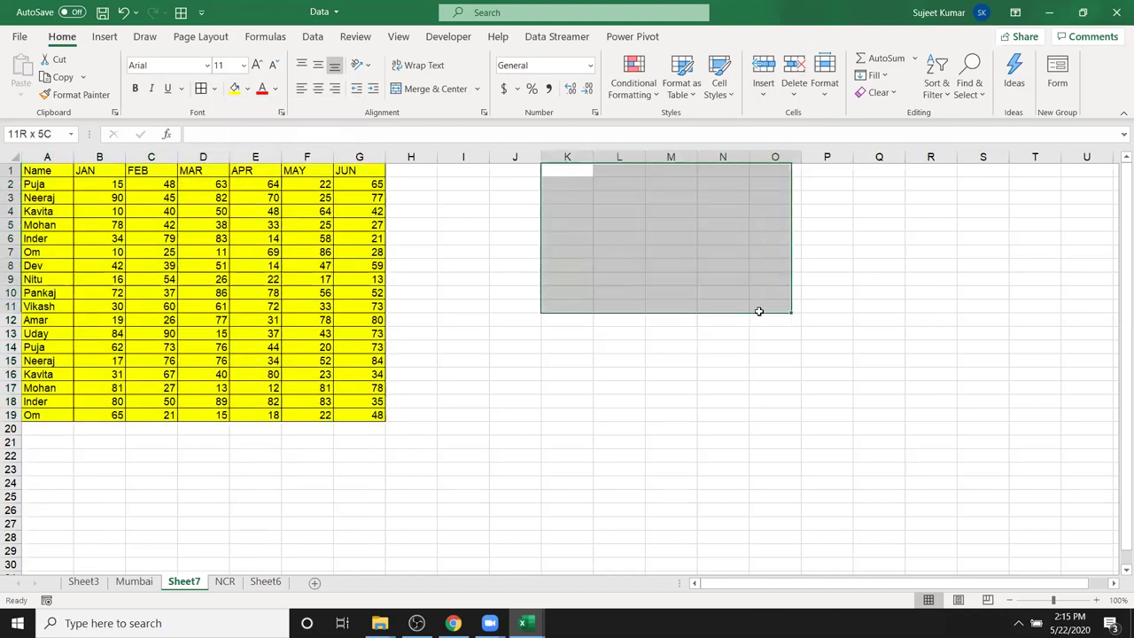
left_click(214, 88)
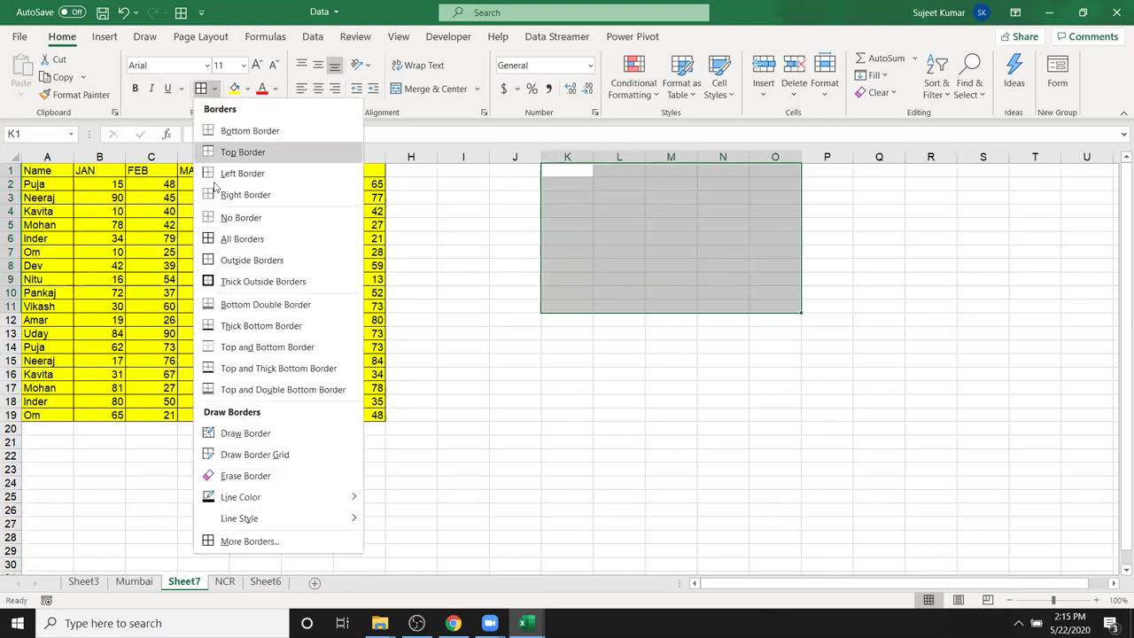
left_click(223, 261)
left_click(222, 262)
left_click(634, 331)
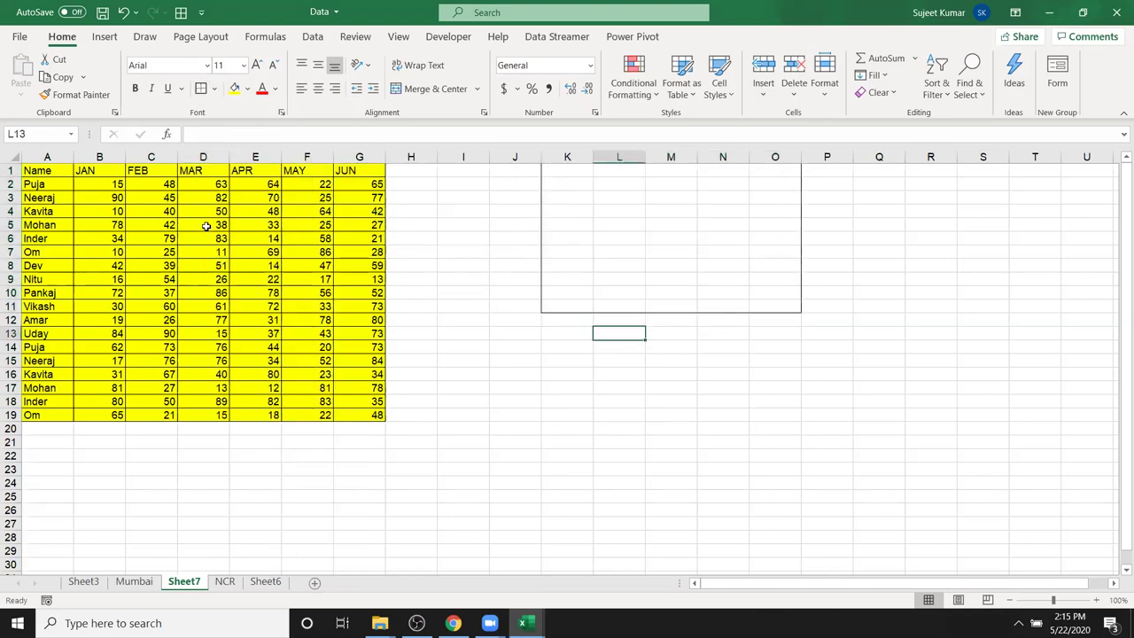
left_click_drag(46, 175, 266, 412)
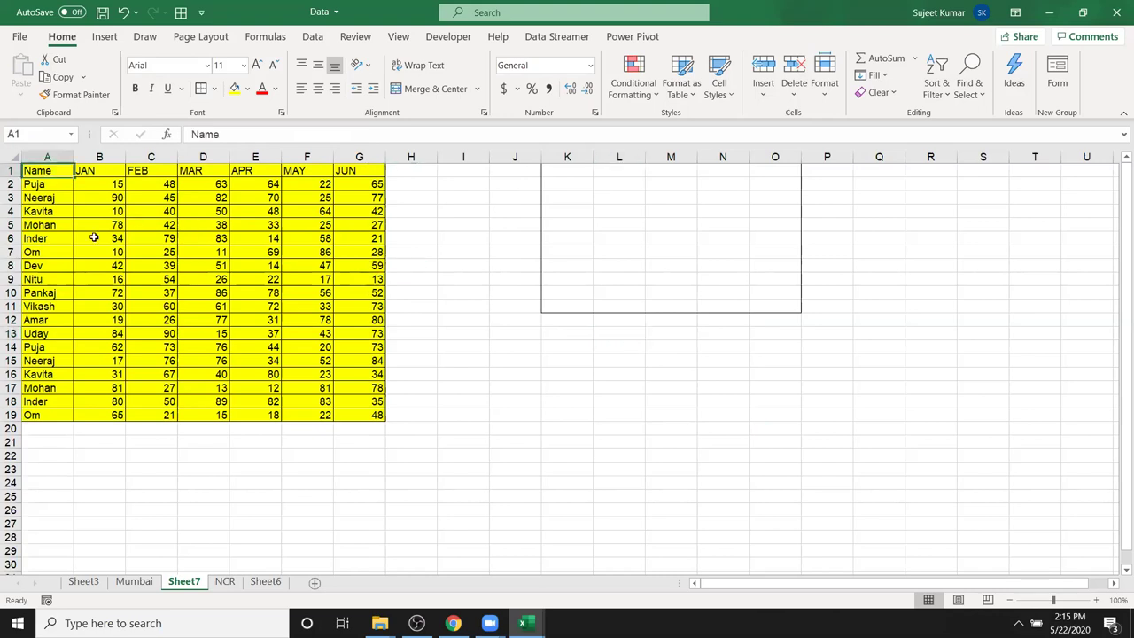
left_click_drag(568, 170, 762, 309)
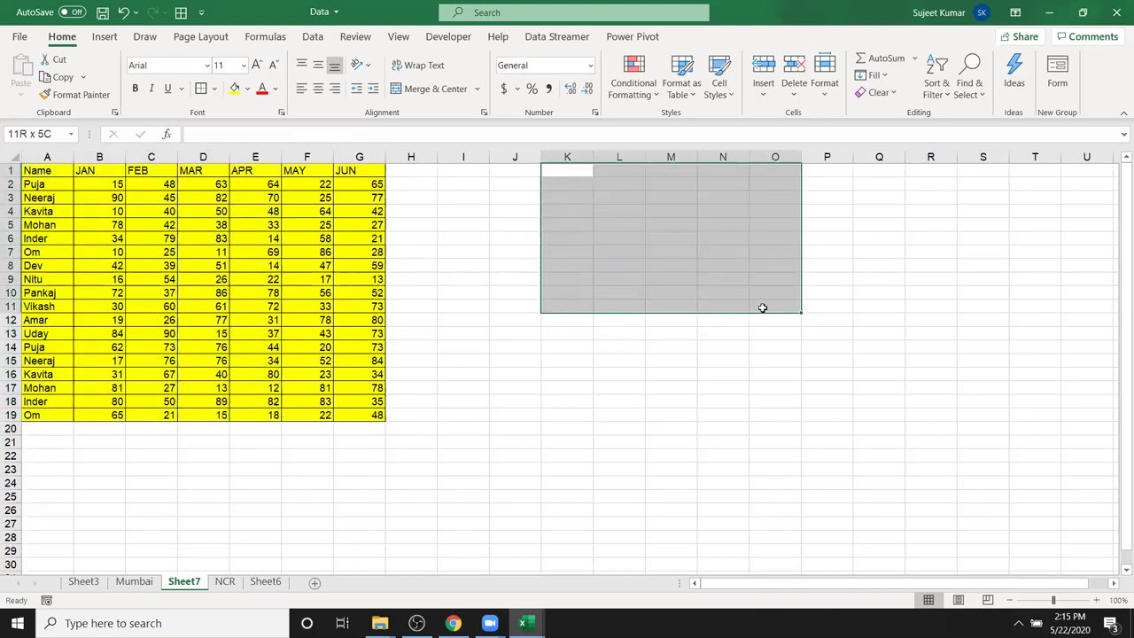
left_click_drag(46, 172, 359, 407)
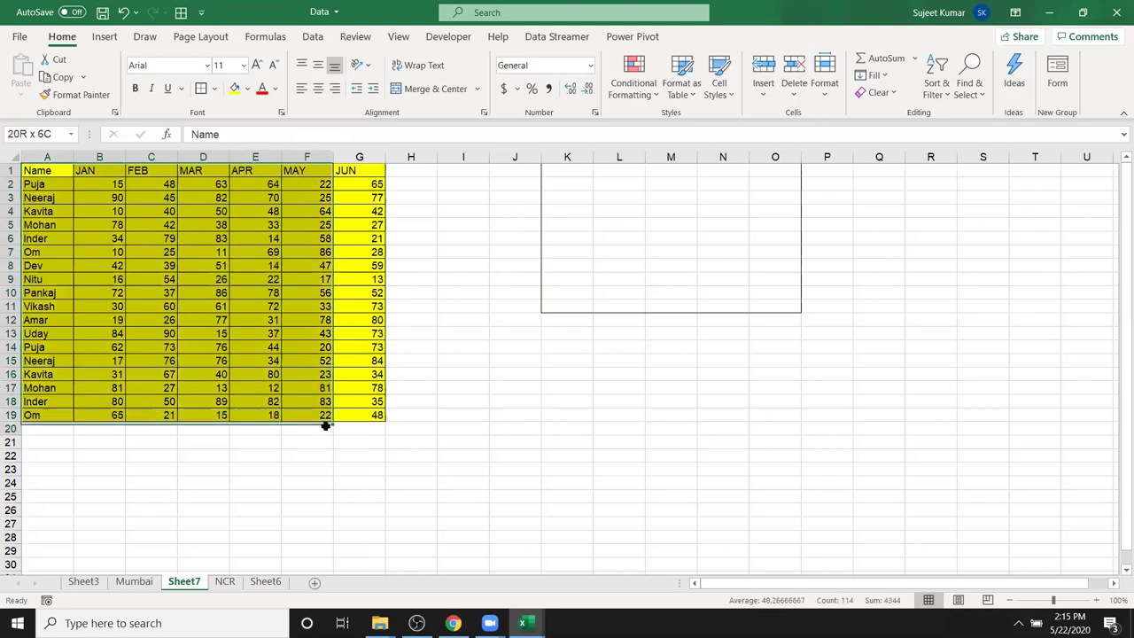
Copy the yellow table and paste it at K4 as a Linked Picture.
key("ctrl+c")
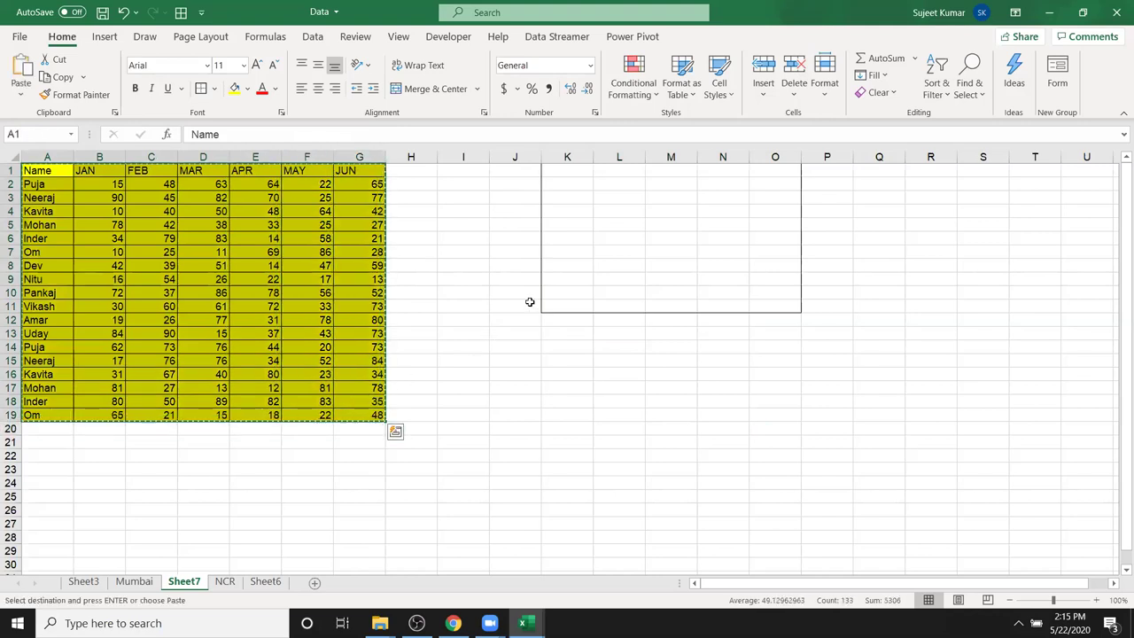
left_click(567, 210)
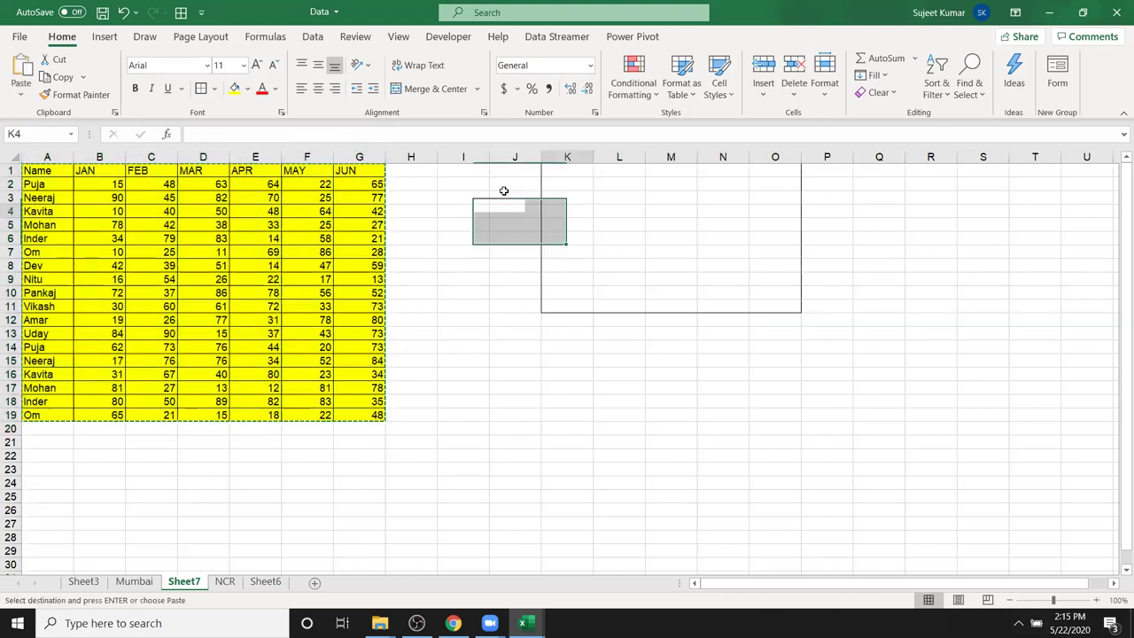
left_click(21, 98)
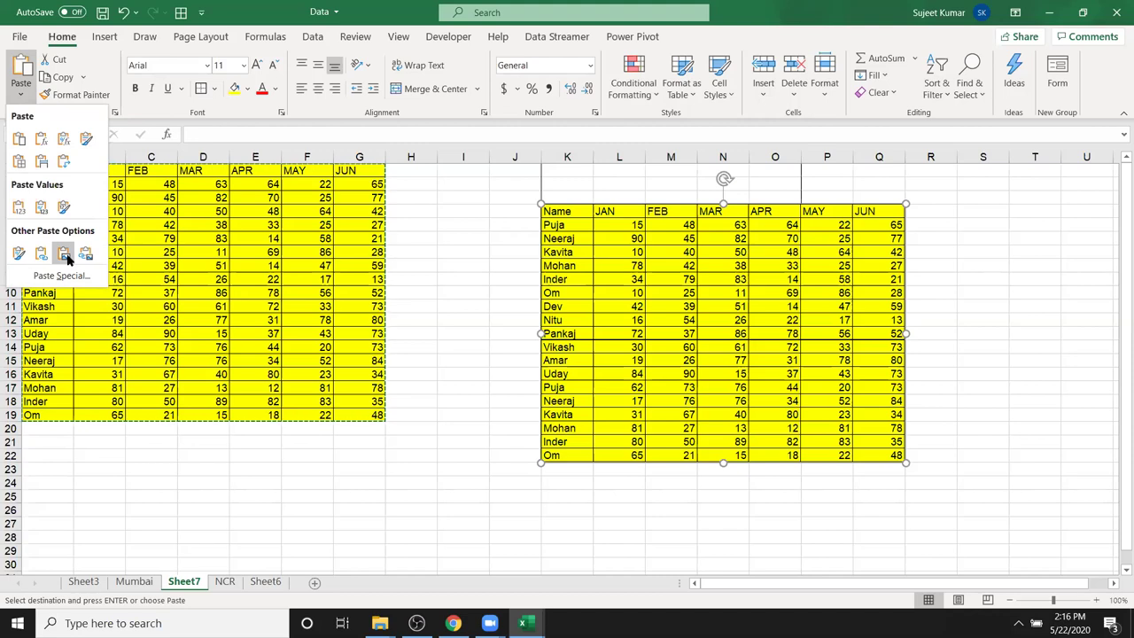
left_click(64, 254)
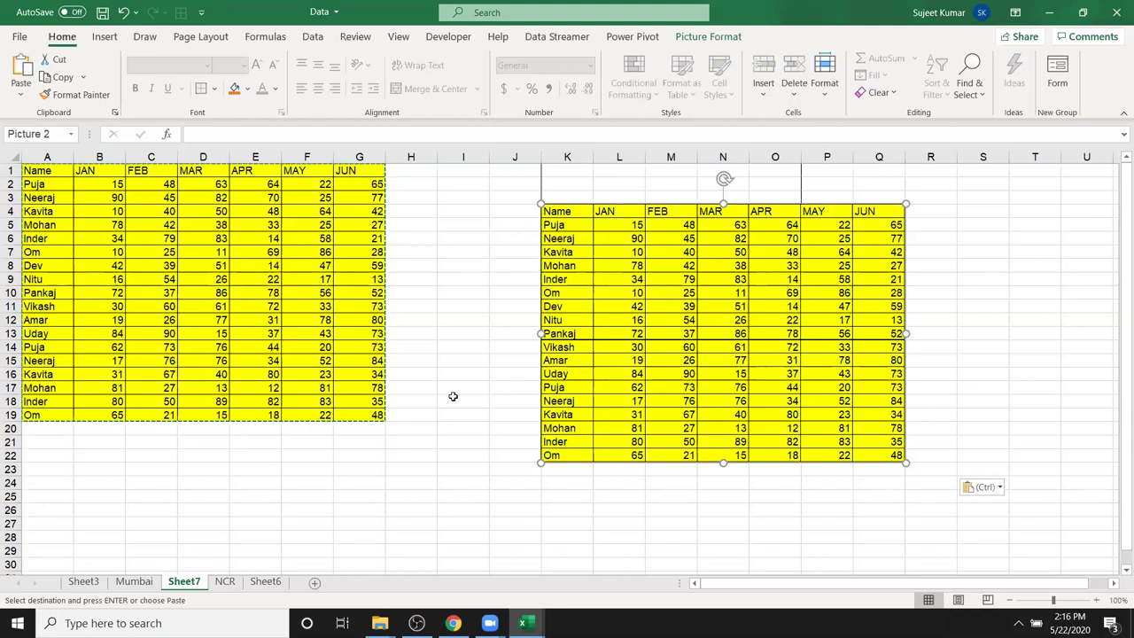
Shrink the table picture and move it up to rows 1–12 of columns K–O.
left_click_drag(906, 463, 774, 370)
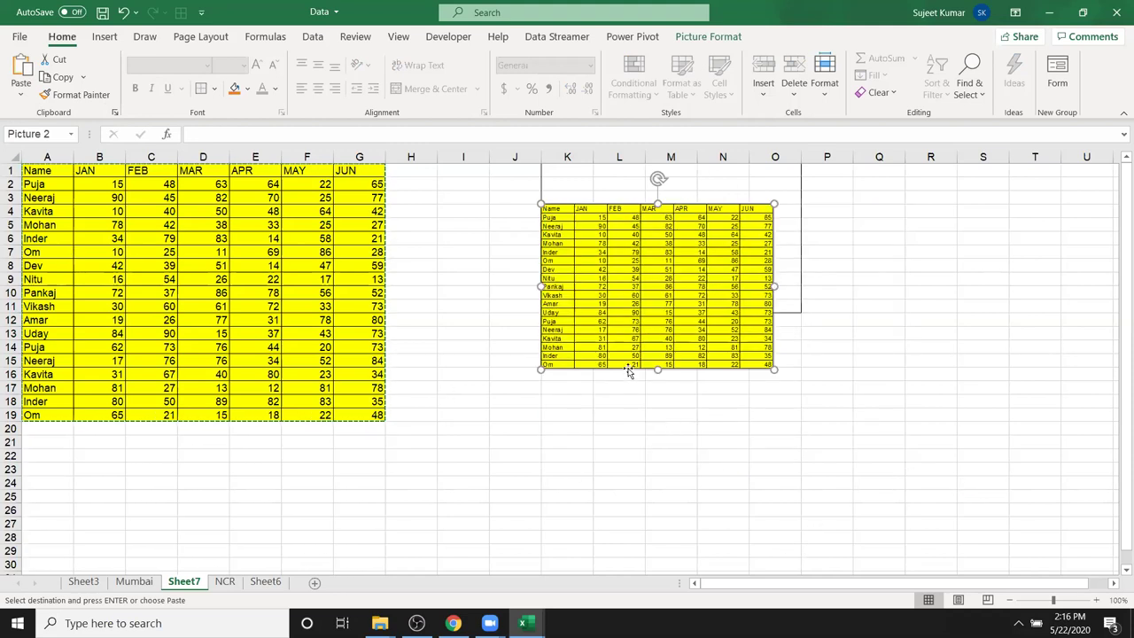
left_click_drag(628, 367, 633, 327)
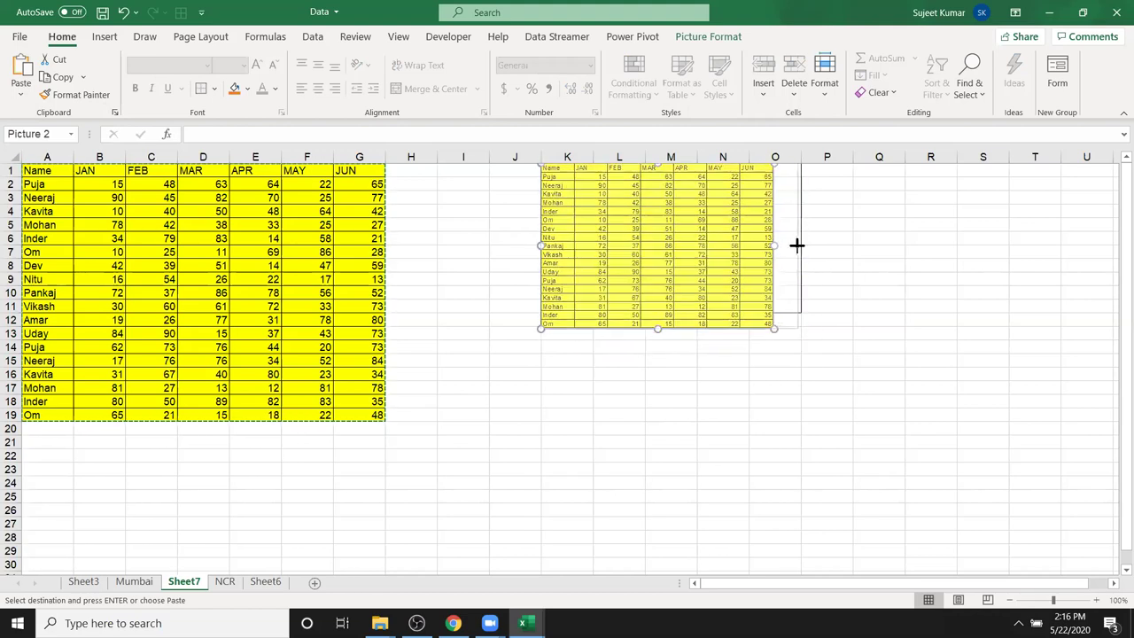
left_click_drag(793, 244, 798, 244)
left_click_drag(546, 333, 551, 321)
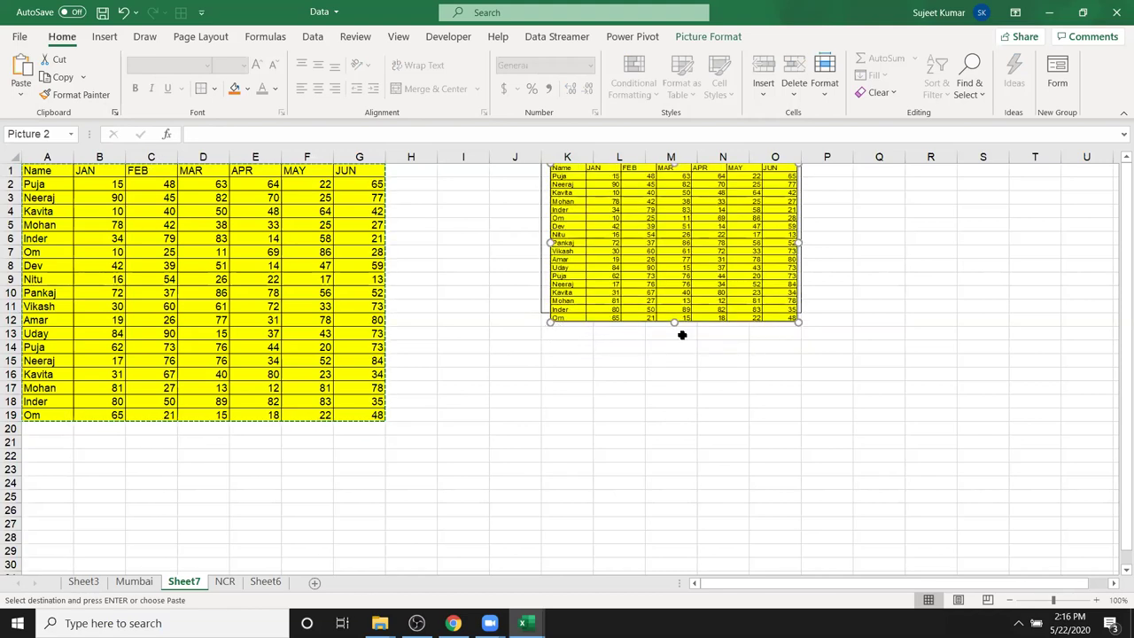
left_click_drag(674, 293, 674, 296)
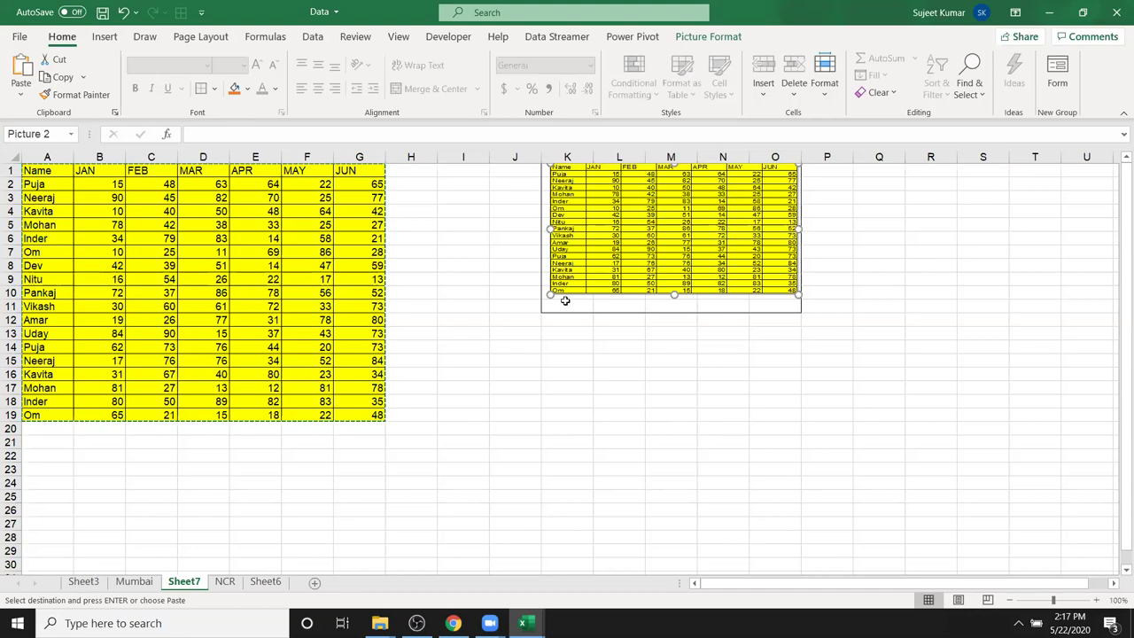
mouse_move(673, 286)
left_mouse_down()
mouse_move(670, 300)
mouse_move(670, 287)
left_mouse_up()
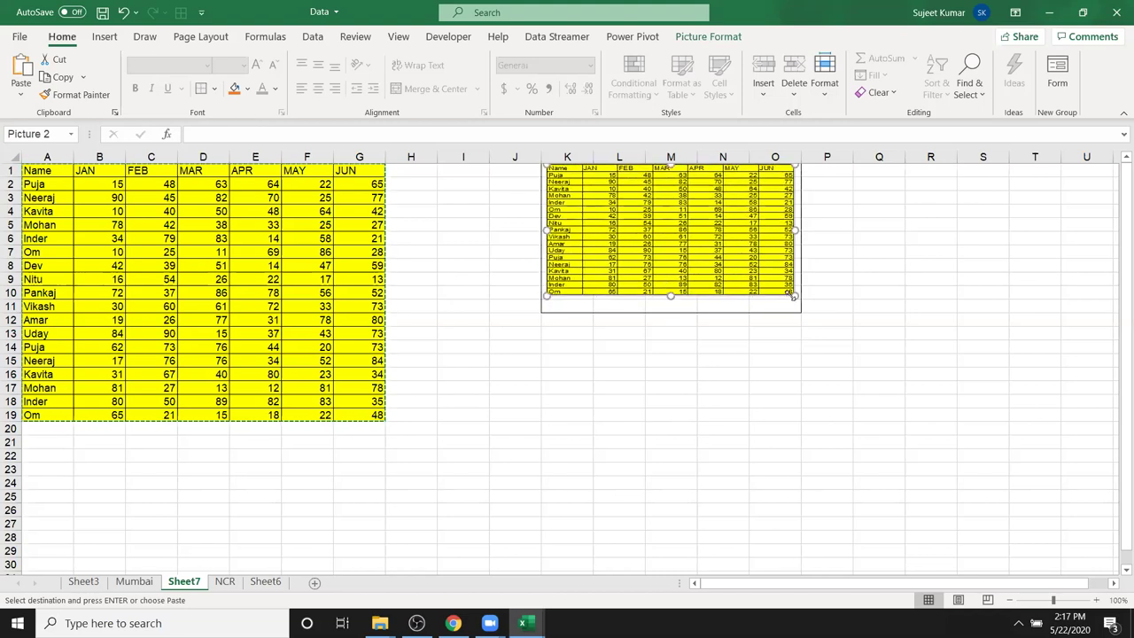
left_click_drag(793, 296, 797, 296)
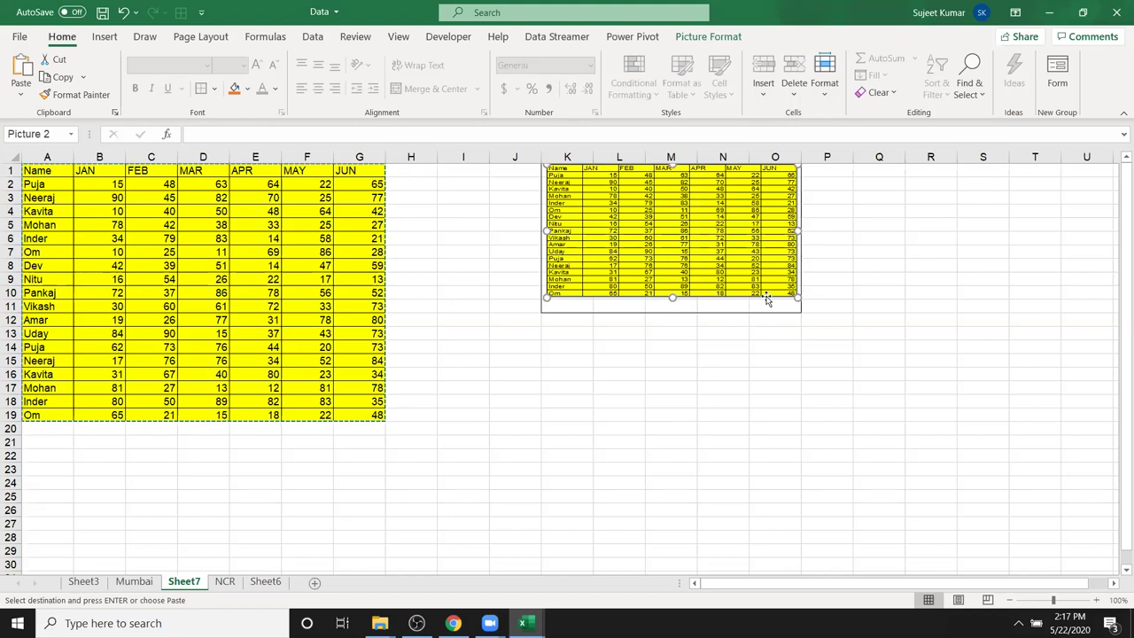
left_click_drag(673, 302, 671, 308)
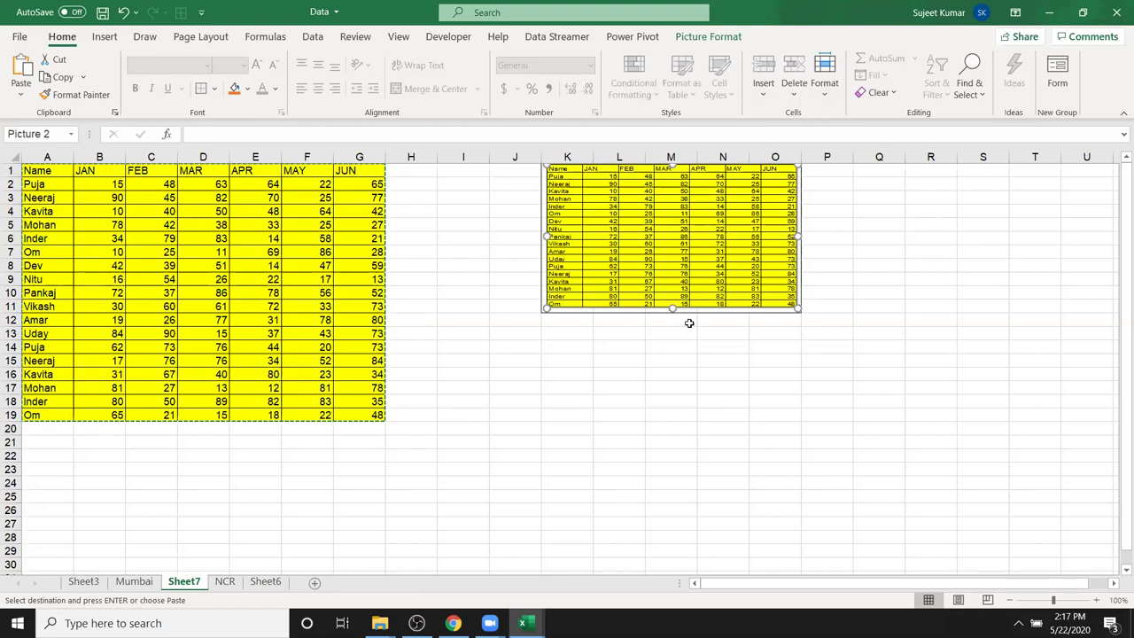
left_click(223, 582)
Switch to the Mumbai sheet to display its Name/JAN–JUN table in A1:G19.
left_click(142, 582)
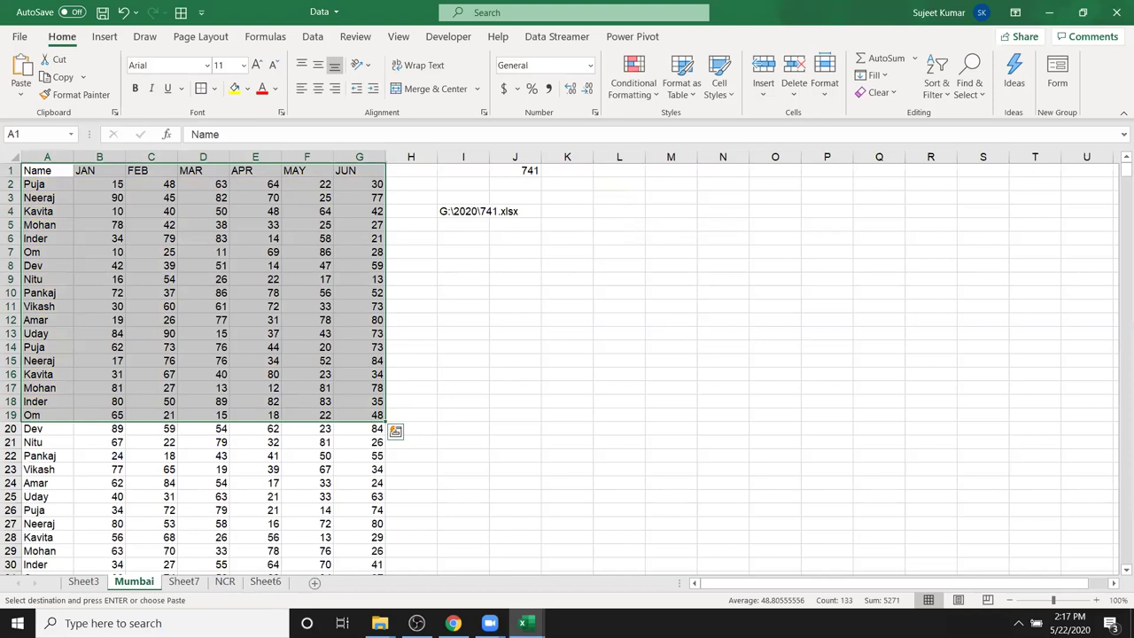
mouse_move(522, 623)
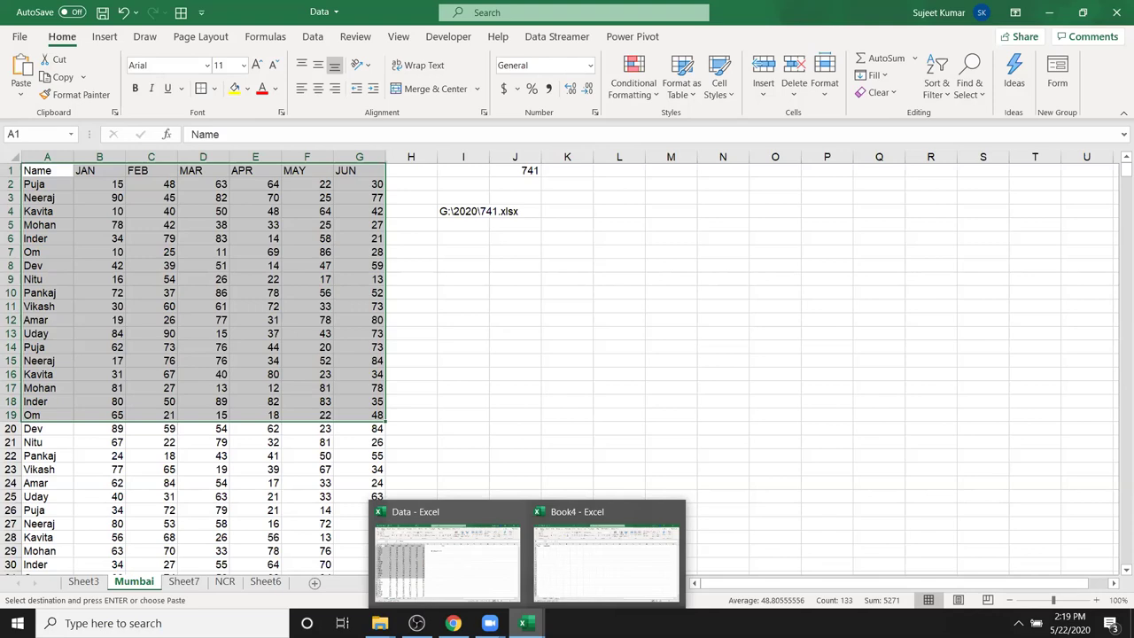
Clear the range selection on the Mumbai sheet by clicking an empty cell.
left_click(494, 303)
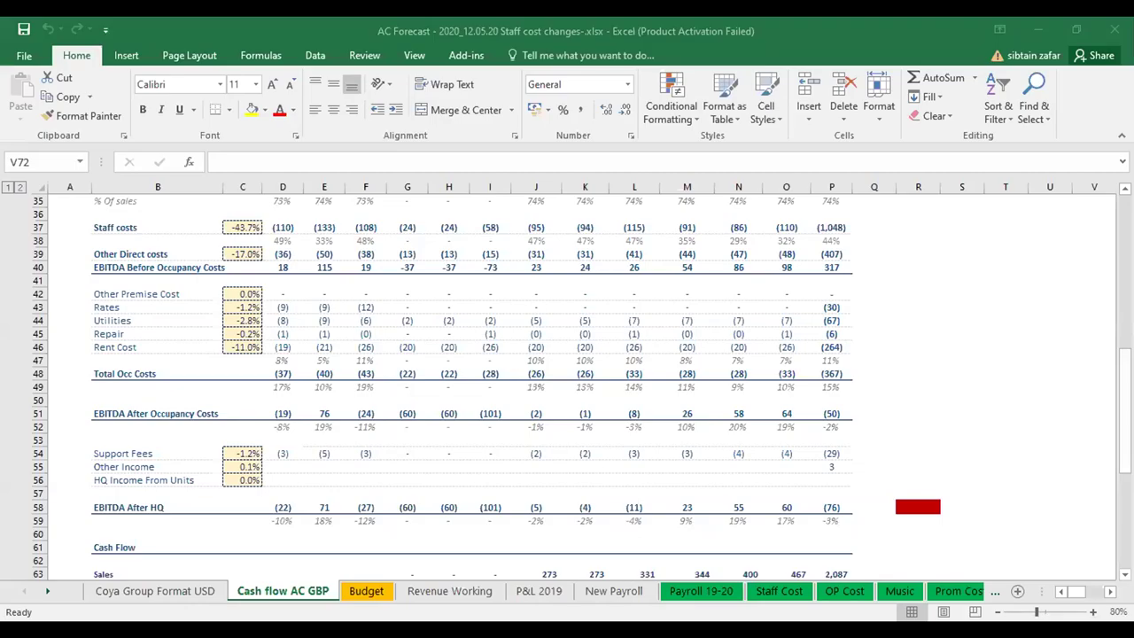
Fill the Other Premise Cost to Total Occ Costs block, B42:P48, with yellow.
scroll(640, 445, "up", 1)
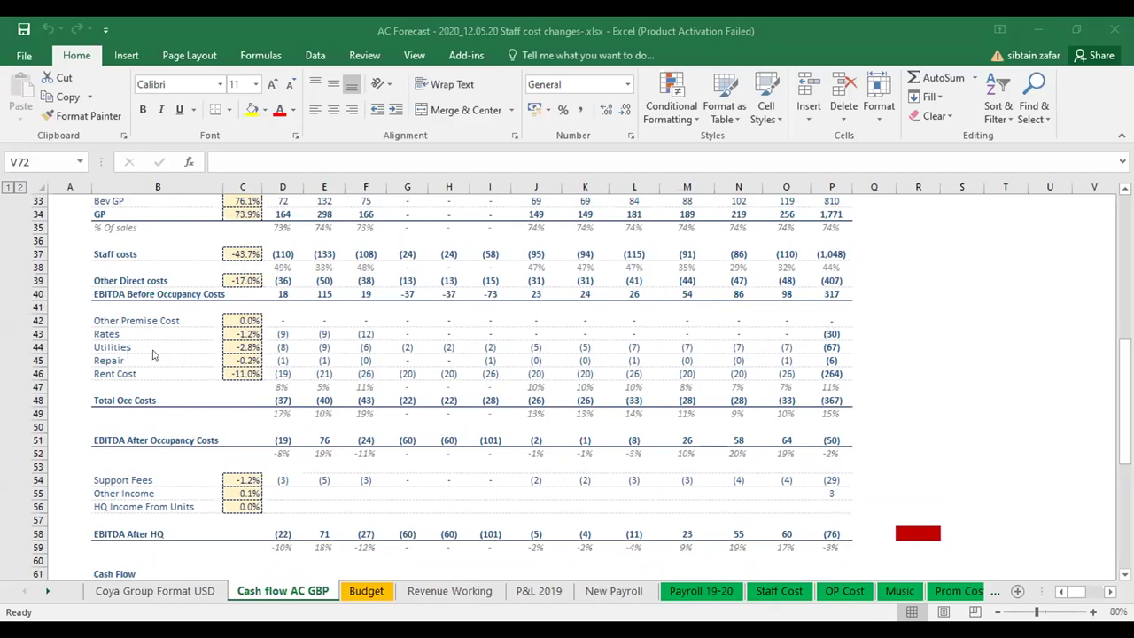
mouse_move(107, 322)
left_mouse_down()
mouse_move(501, 353)
mouse_move(822, 393)
mouse_move(824, 403)
left_mouse_up()
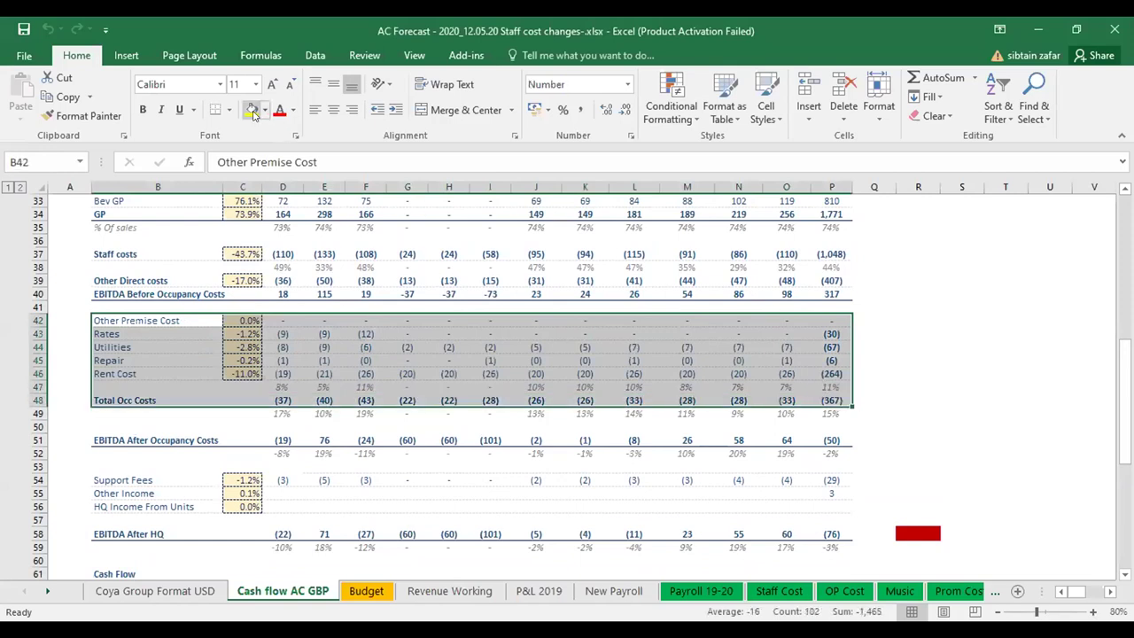
left_click(251, 109)
left_click(448, 360)
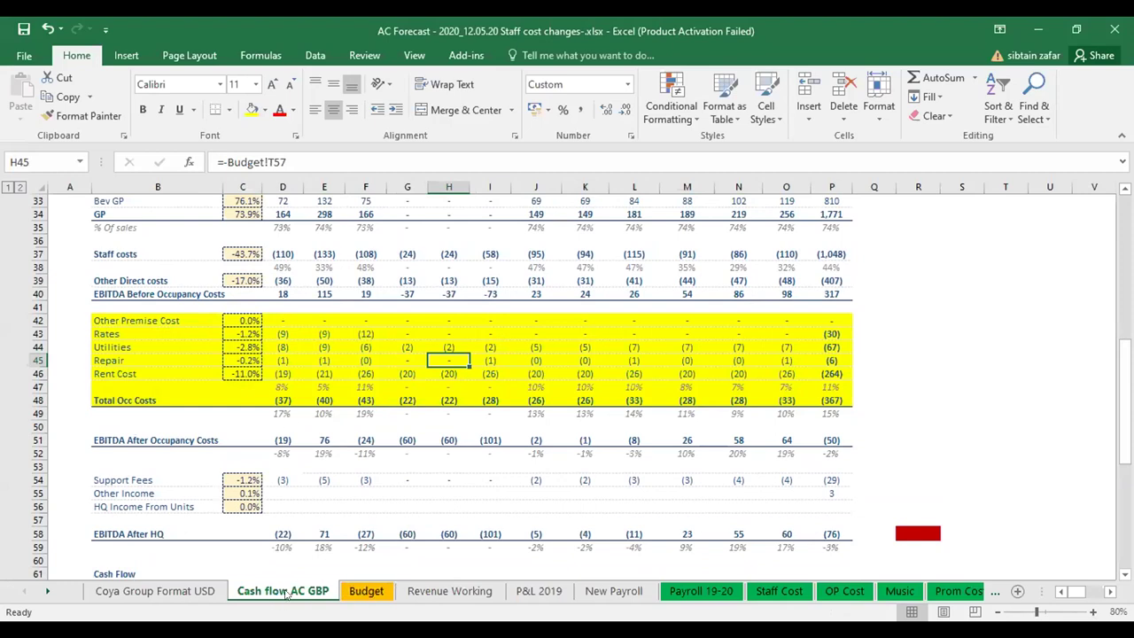
Inspect cells D42, E42, F42 and the Rates formula in D43, then copy D43.
left_click(283, 320)
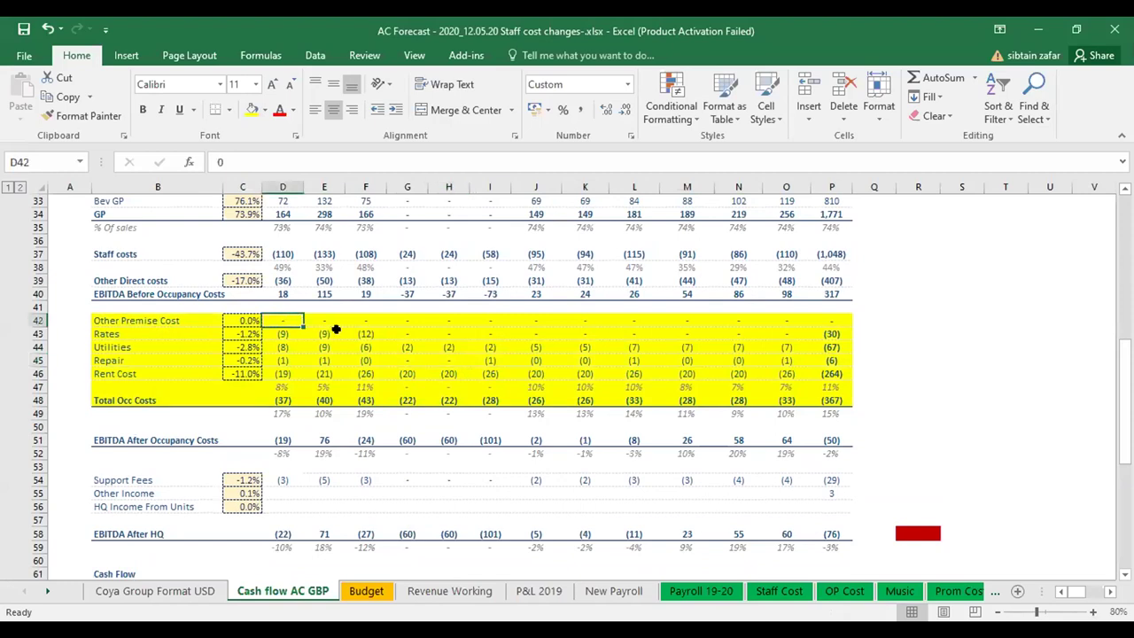
left_click(326, 323)
left_click(367, 317)
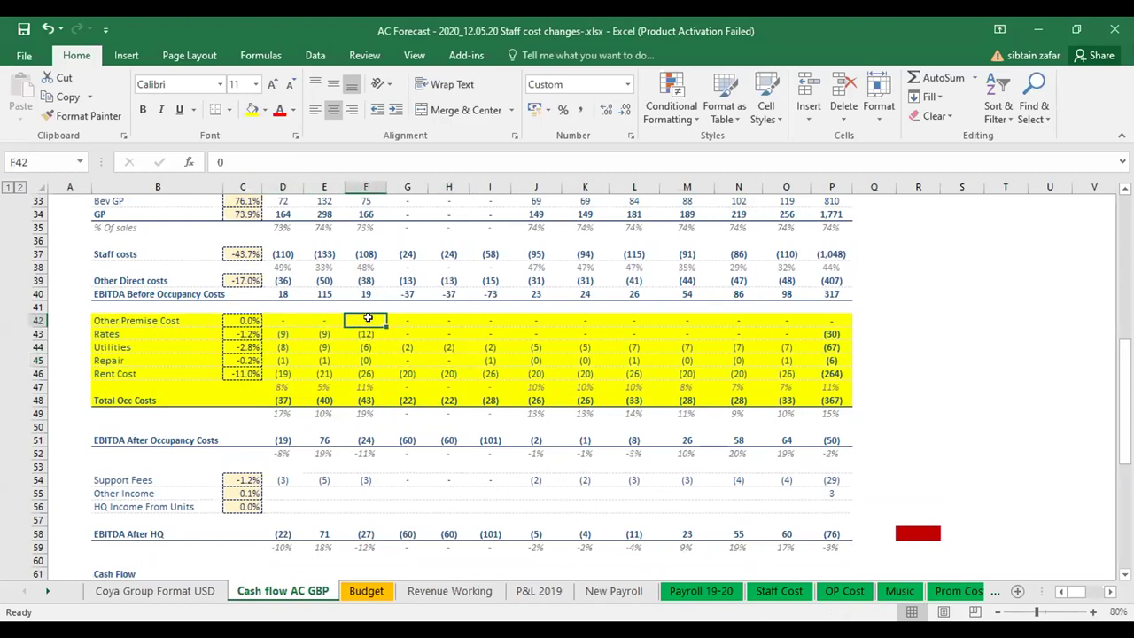
left_click(274, 330)
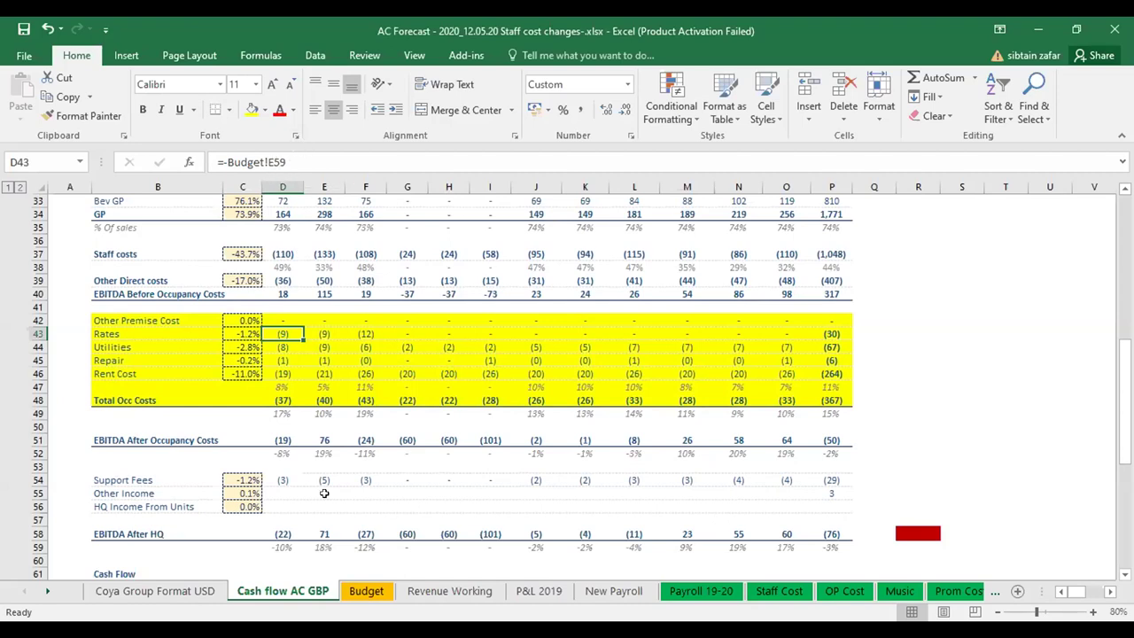
key("ctrl+c")
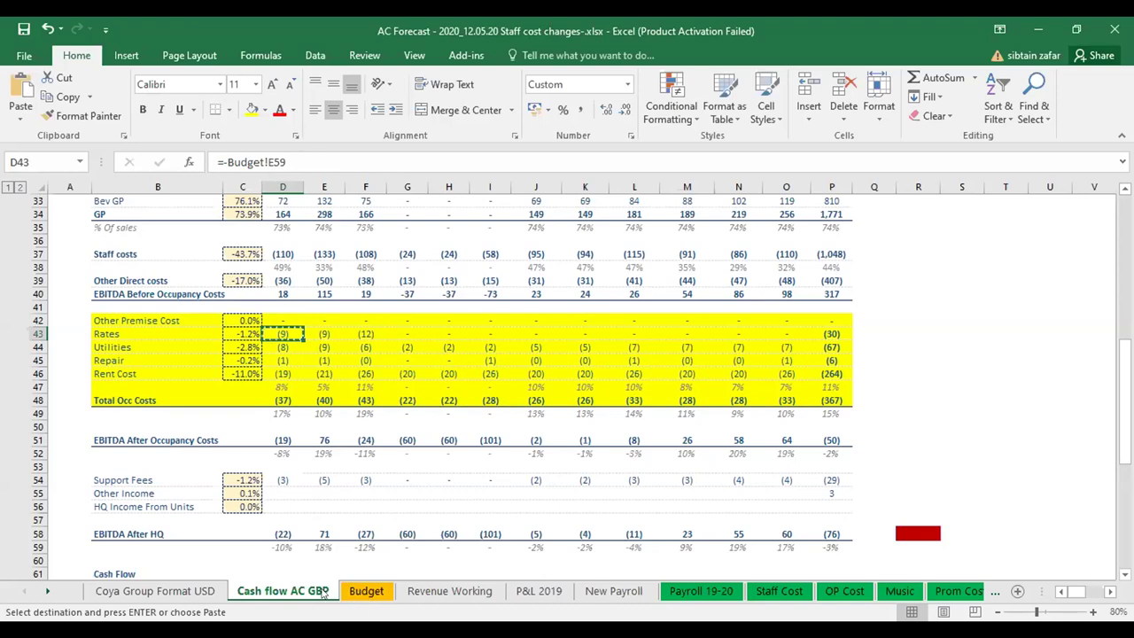
Copy the Budget!E59 reference from D43's formula unchanged and enter it in the Name Box.
left_click(304, 160)
left_click_drag(304, 160, 207, 156)
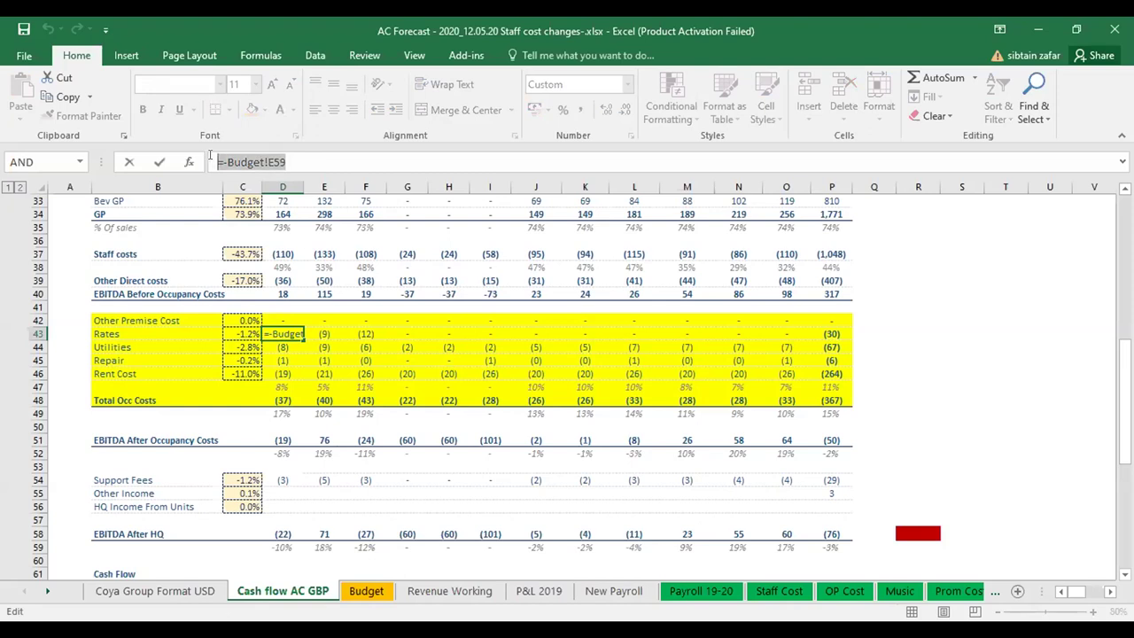
left_click(297, 157)
left_click_drag(297, 158, 229, 161)
key("ctrl+c")
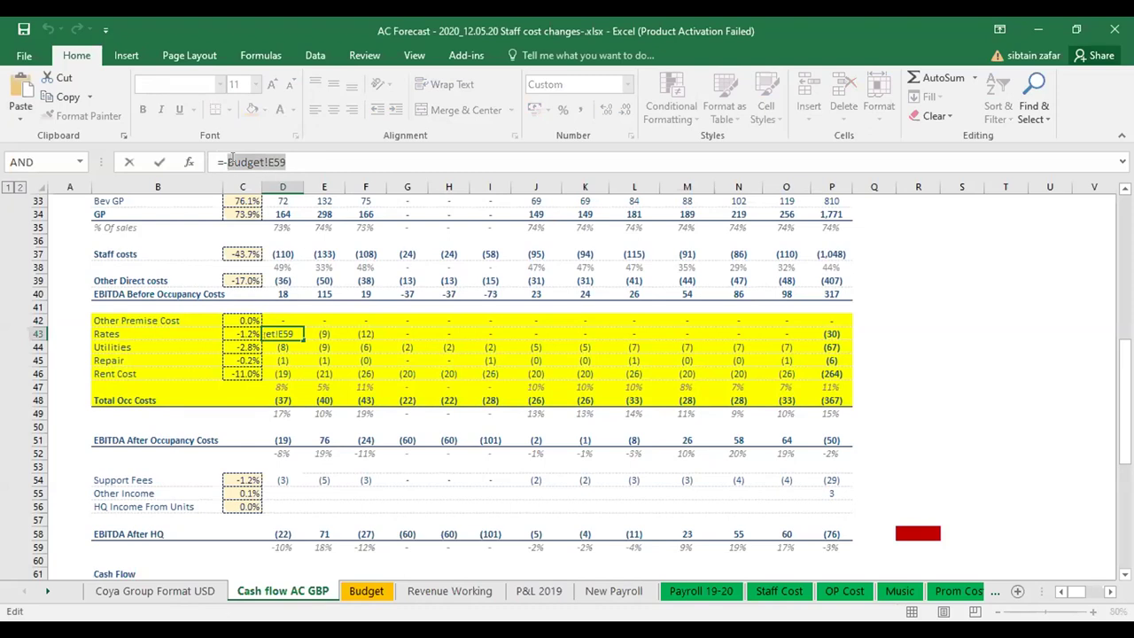
key("Escape")
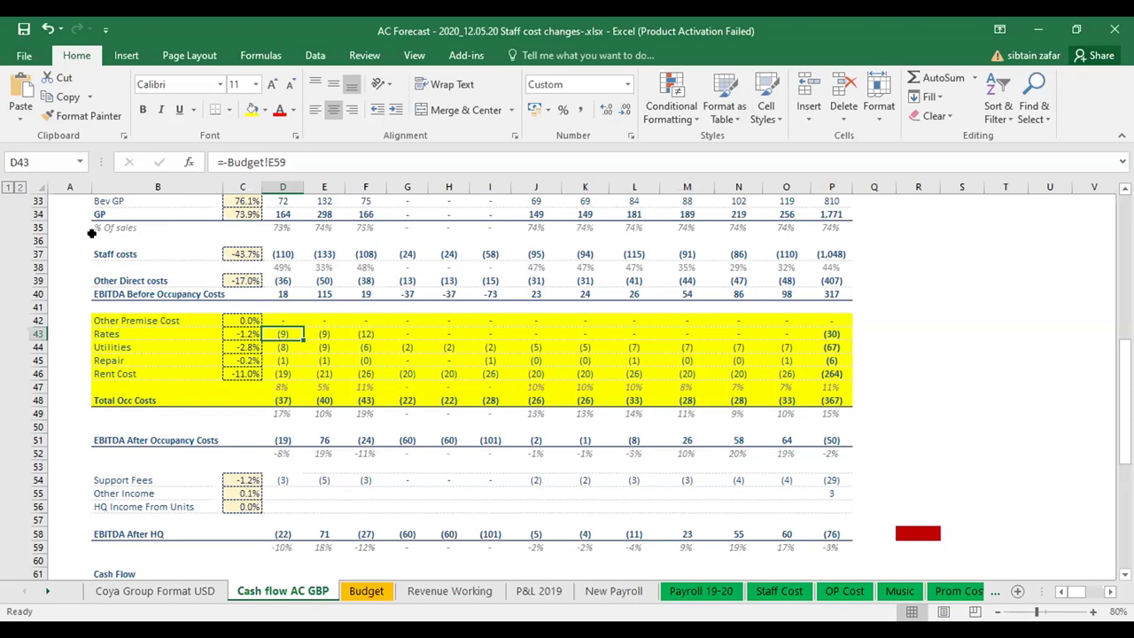
left_click(39, 159)
type("Budget!E59")
Jump with Ctrl+[ to the referenced cell Budget!E59 holding the Rates figure 8.572.
key("Escape")
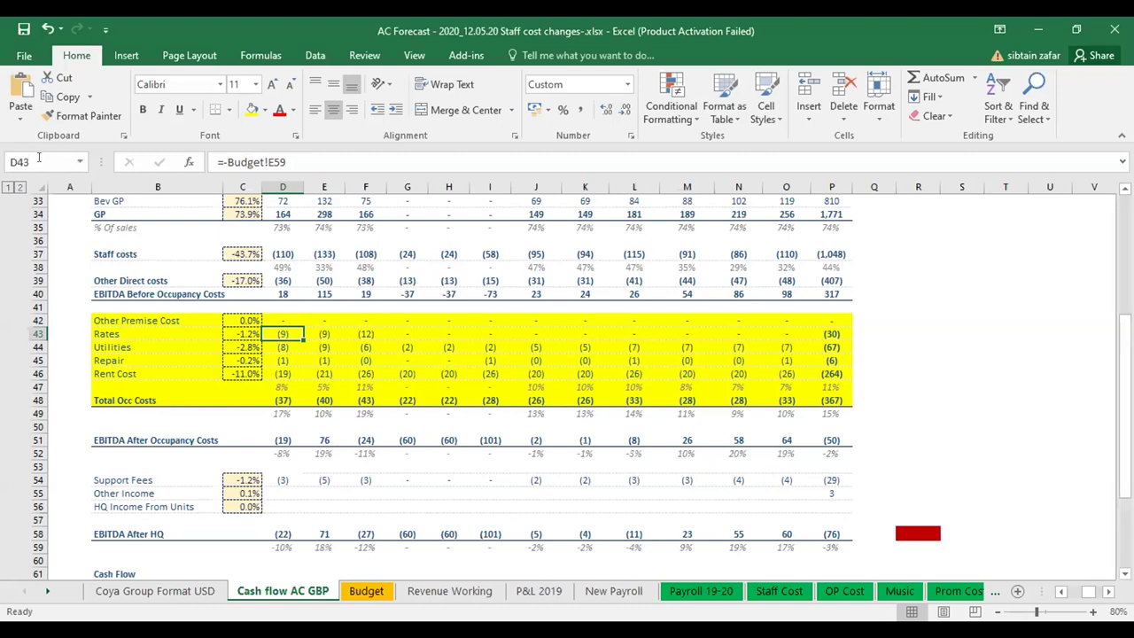
key("ctrl+bracketleft")
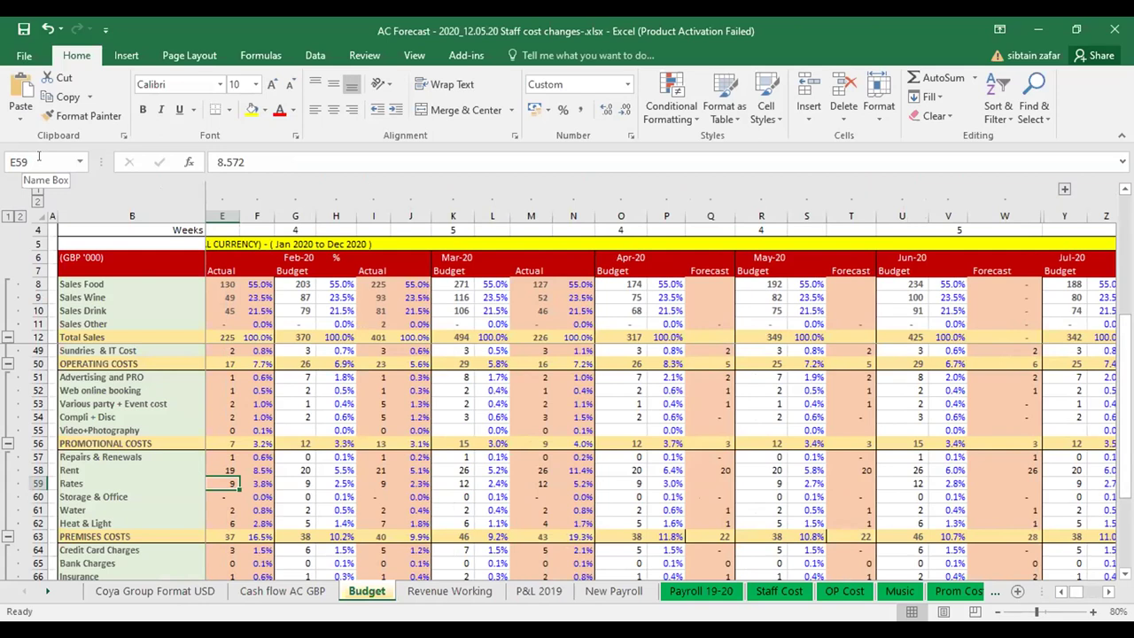
left_click(48, 156)
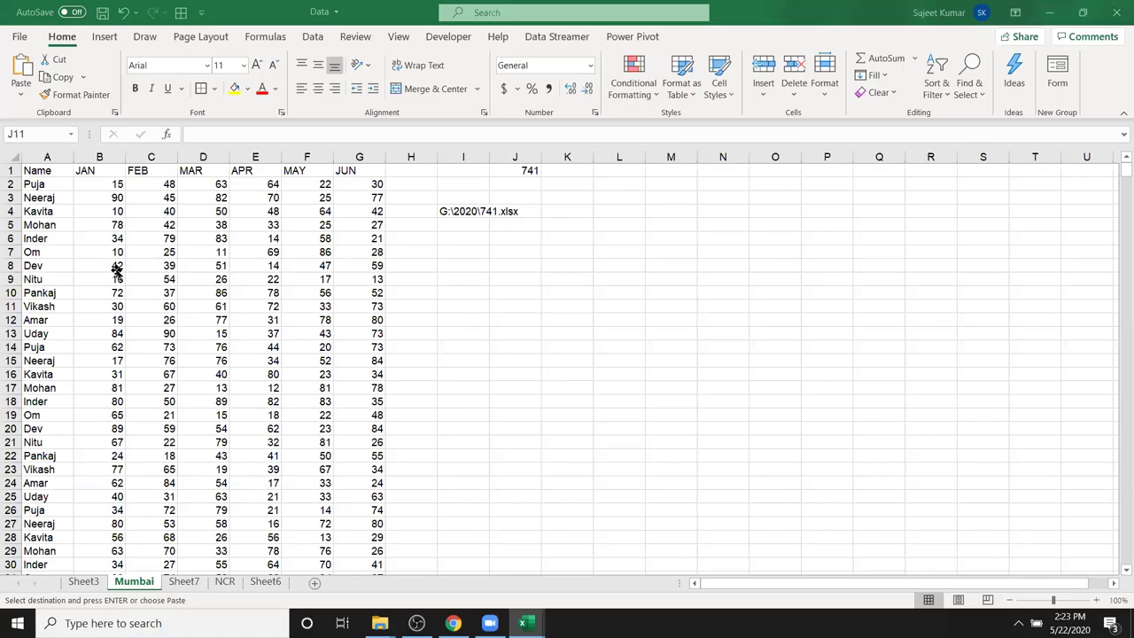
Enter the formula =B5 in cell M1 so it shows 78.
left_click(520, 171)
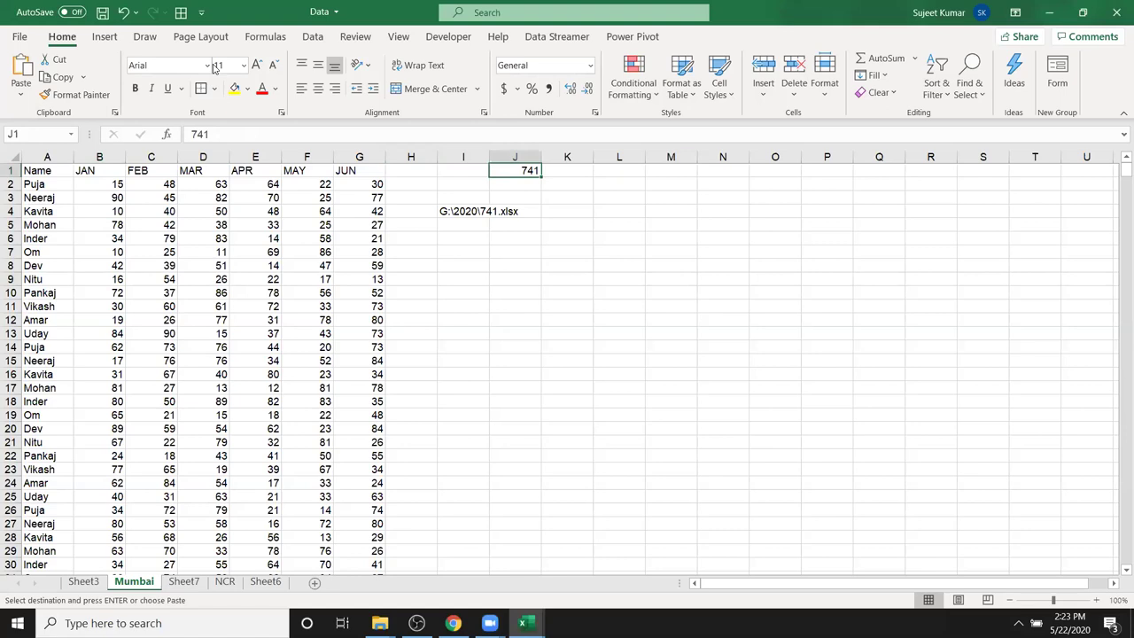
left_click(671, 170)
type("=")
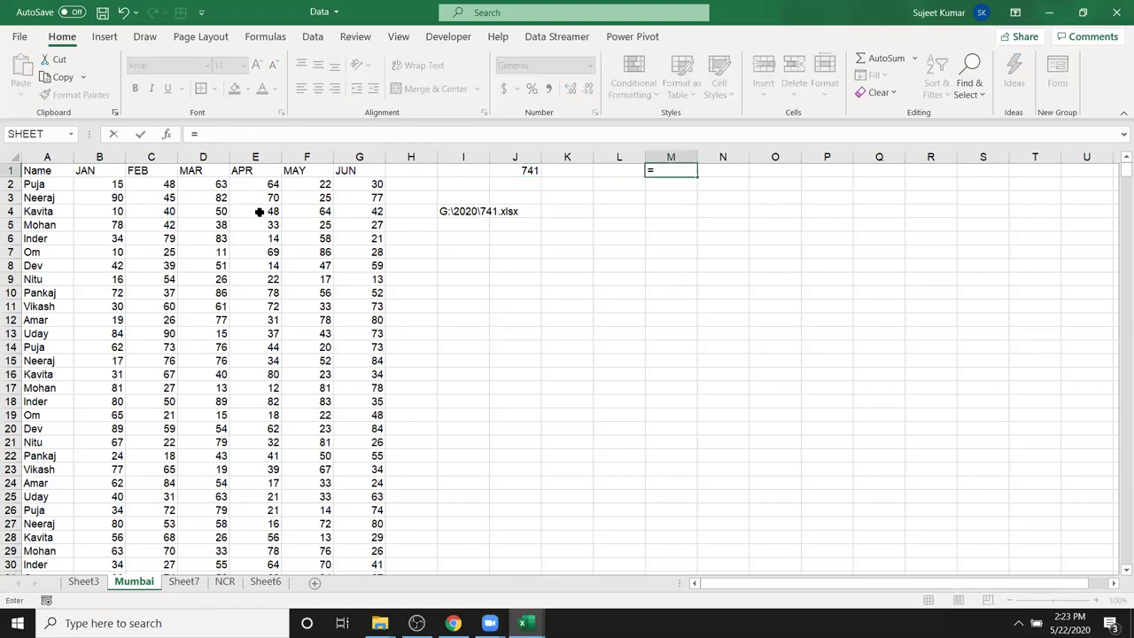
left_click(78, 223)
key("Return")
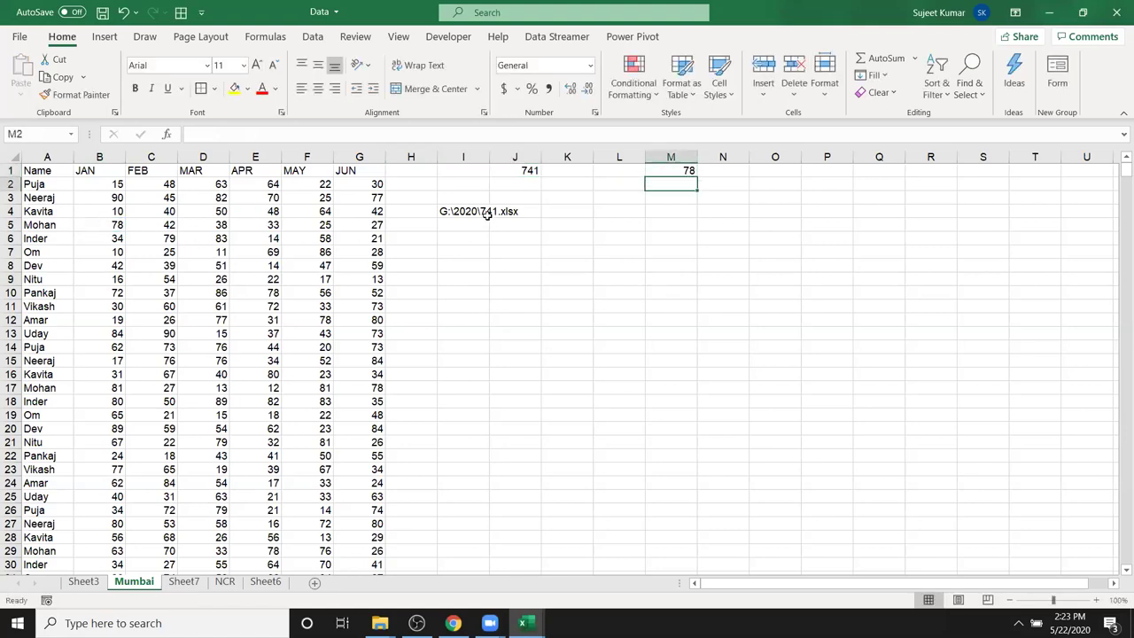
left_click(676, 173)
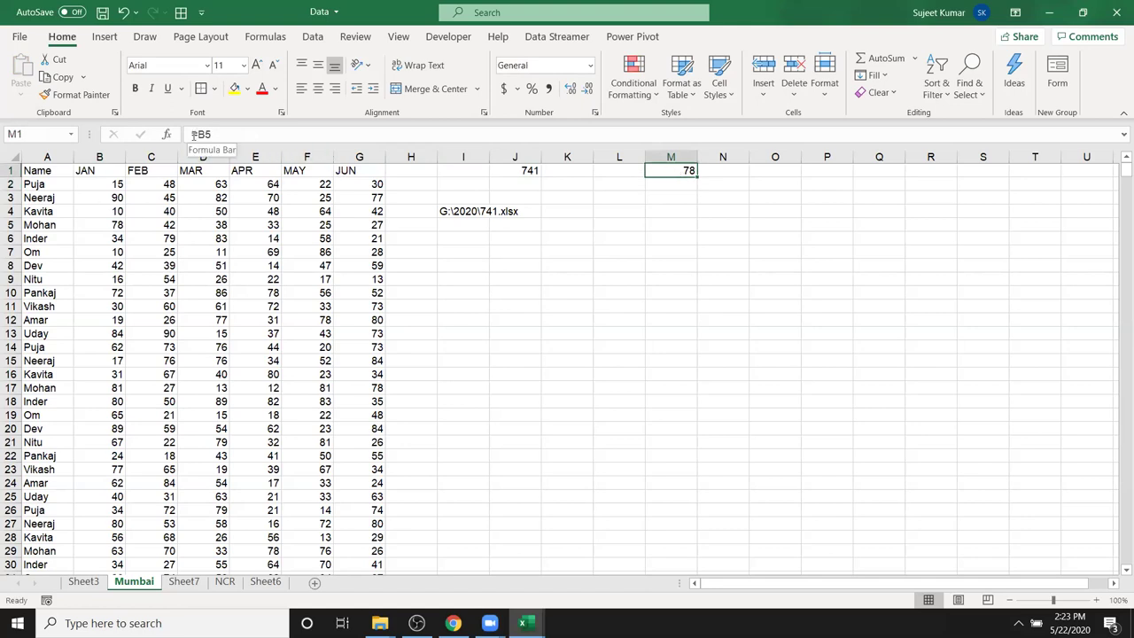
Jump to cell B5 by entering b5 in the Name Box.
left_click(43, 134)
type("b5")
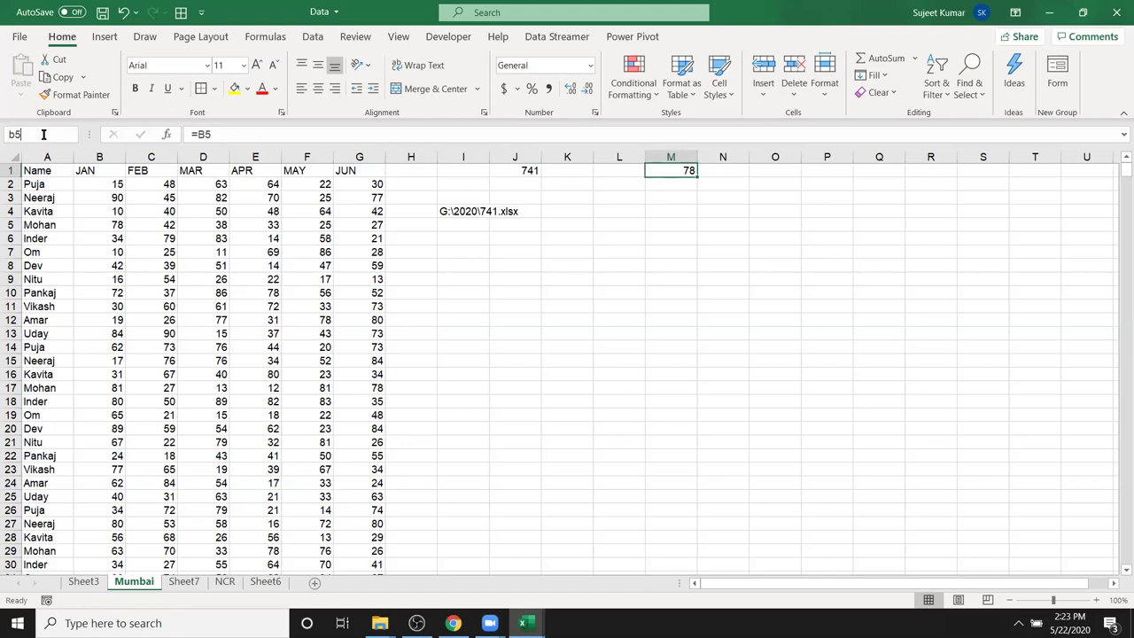
key("Return")
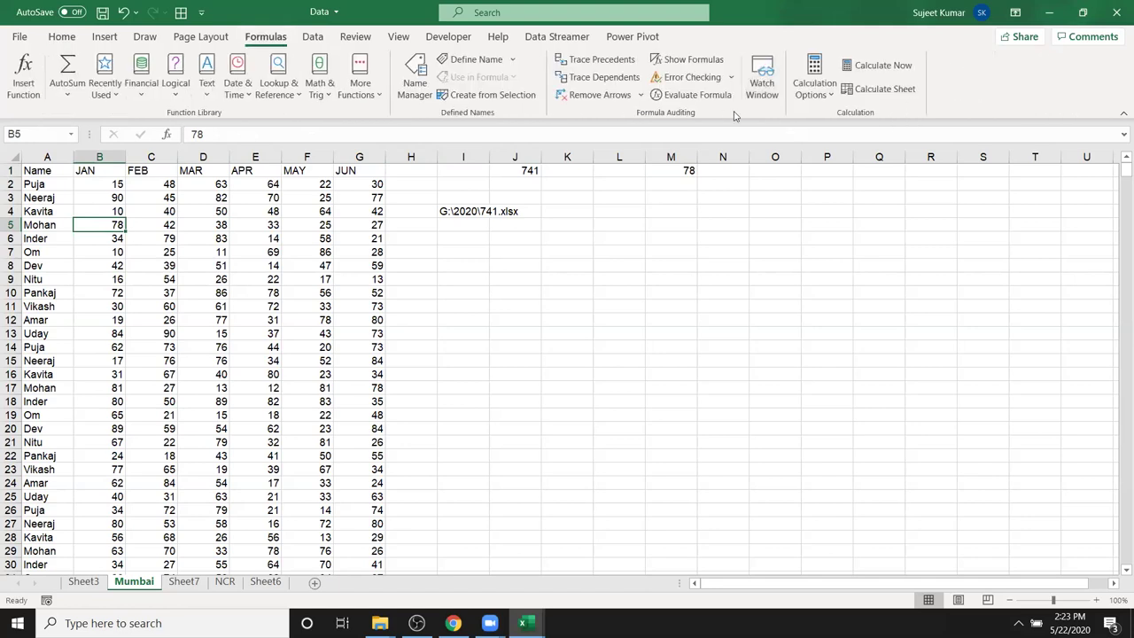
Trace B5's dependents to draw the arrow to M1, then return to Sheet7.
left_click(608, 81)
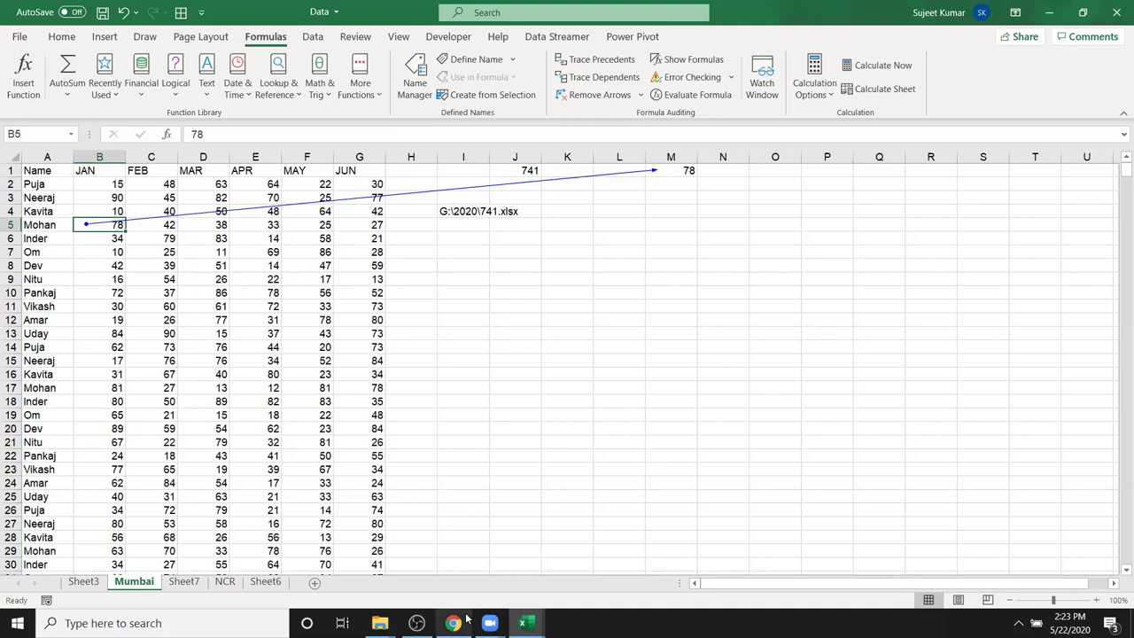
left_click(187, 582)
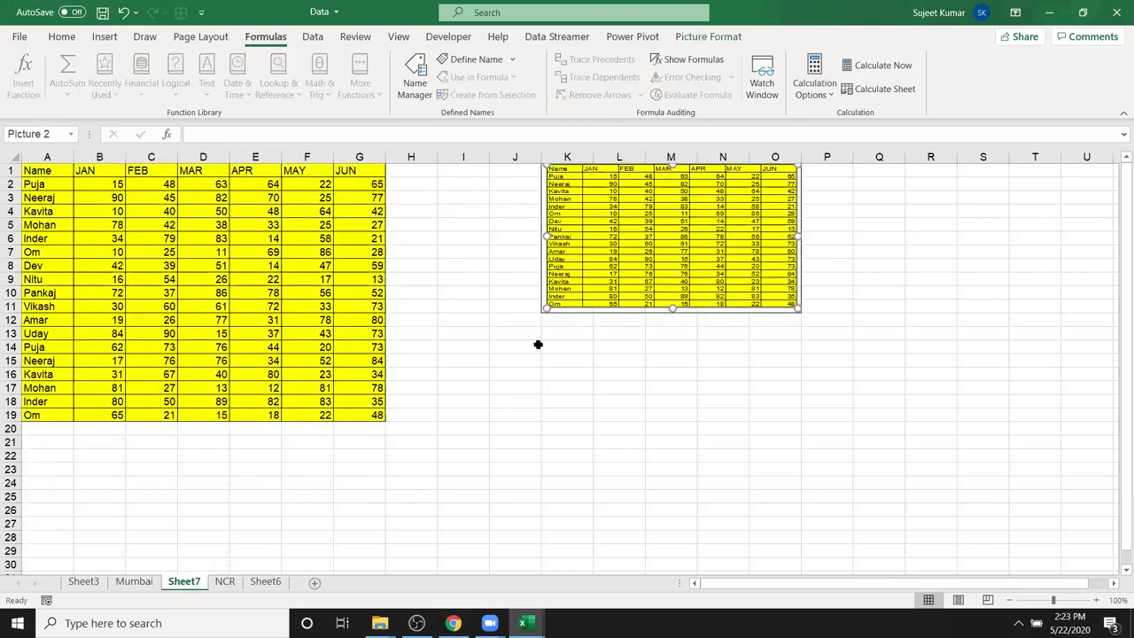
Enter =Mumbai!D14 in Sheet7's cell J17 so it shows 76.
left_click(518, 386)
type("=")
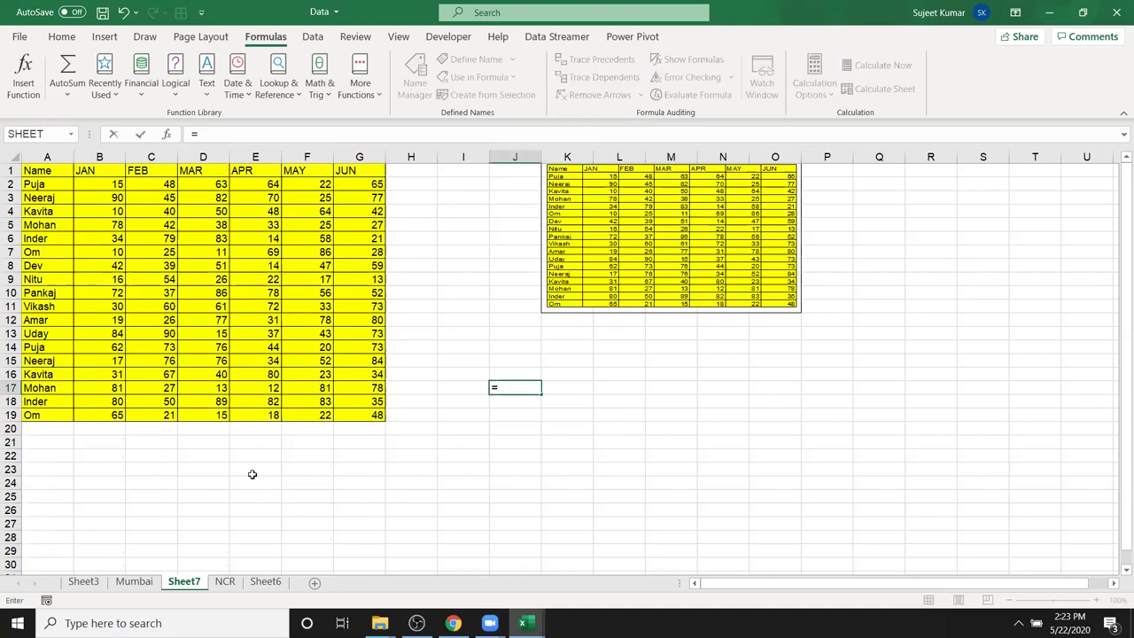
left_click(124, 588)
left_click(217, 345)
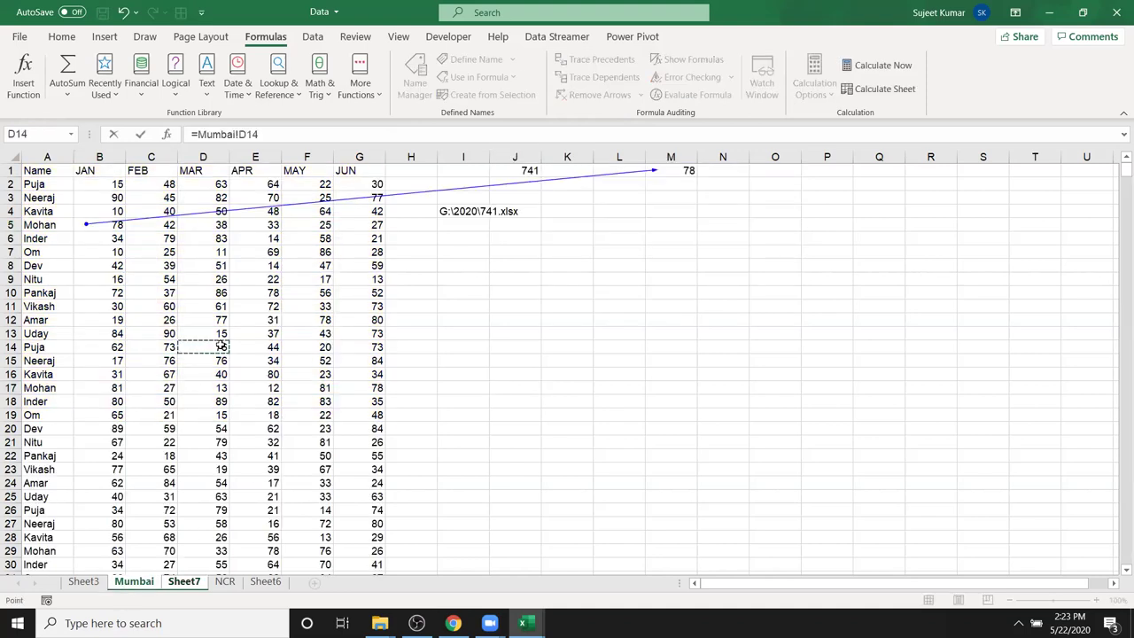
key("Return")
left_click(533, 388)
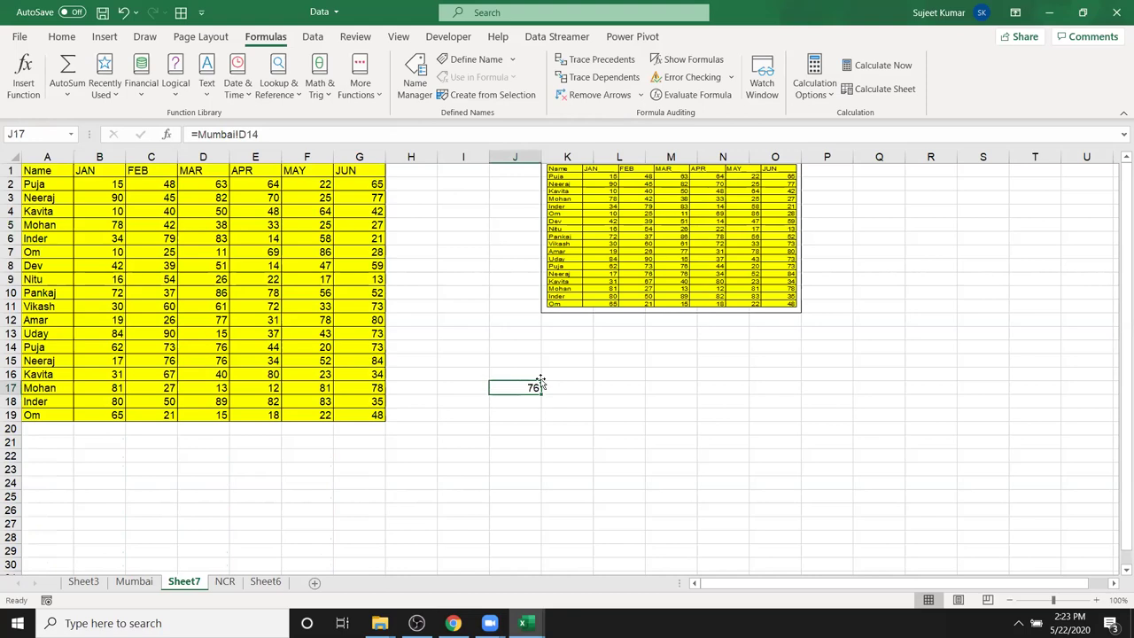
Trace J17's precedents and highlight the Mumbai!D14 reference in its formula.
left_click(602, 60)
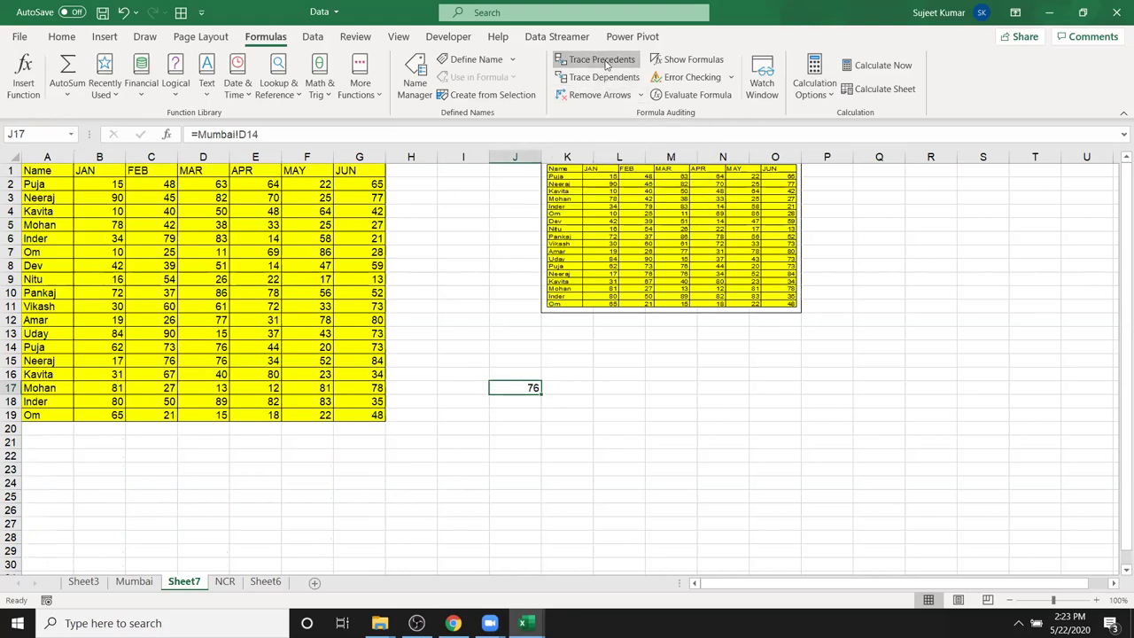
left_click(432, 364)
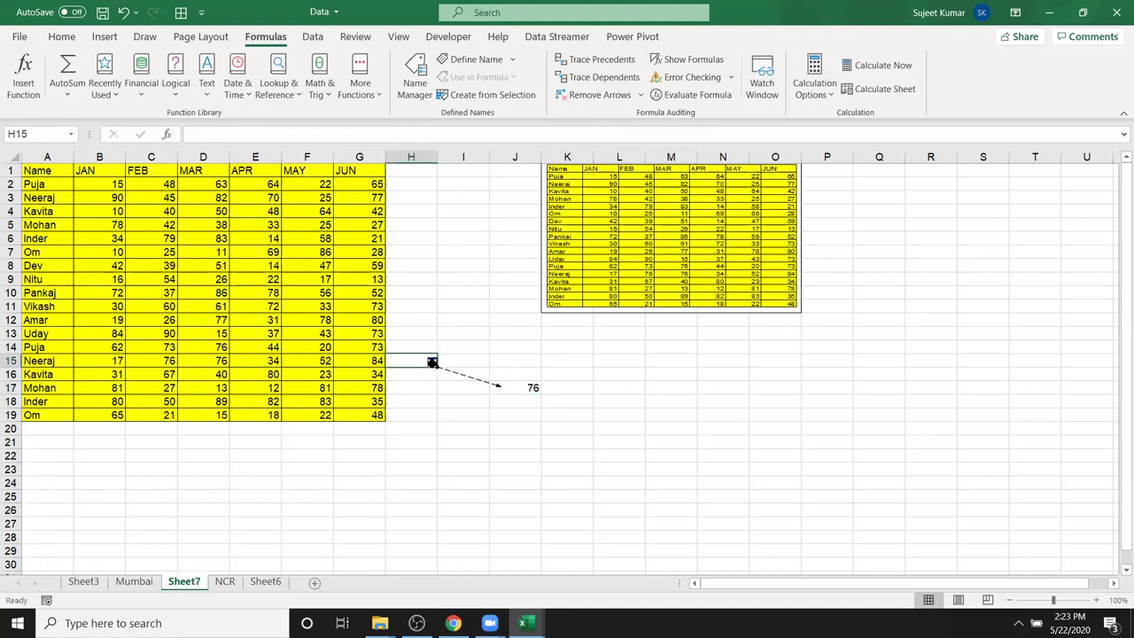
left_click(512, 386)
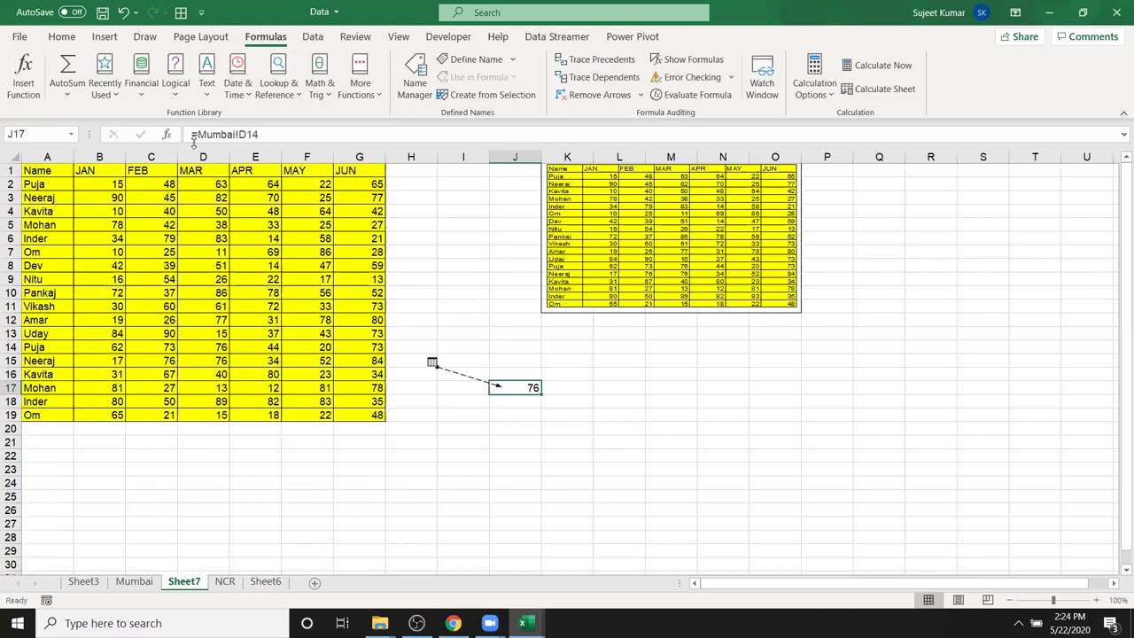
left_click_drag(197, 133, 306, 135)
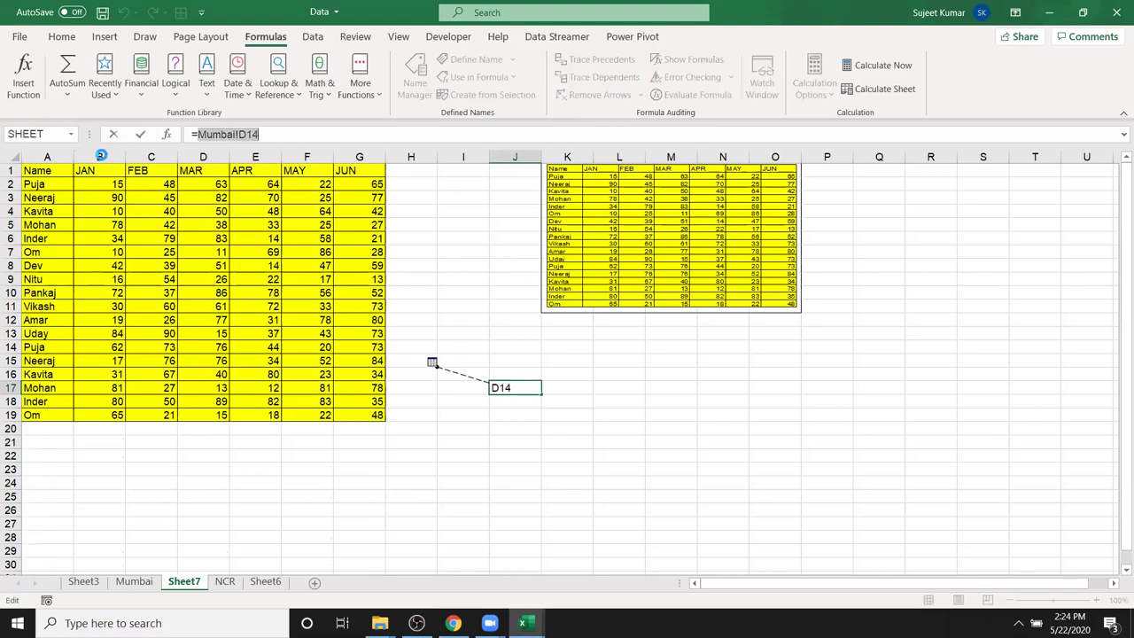
left_click(47, 135)
key("Escape")
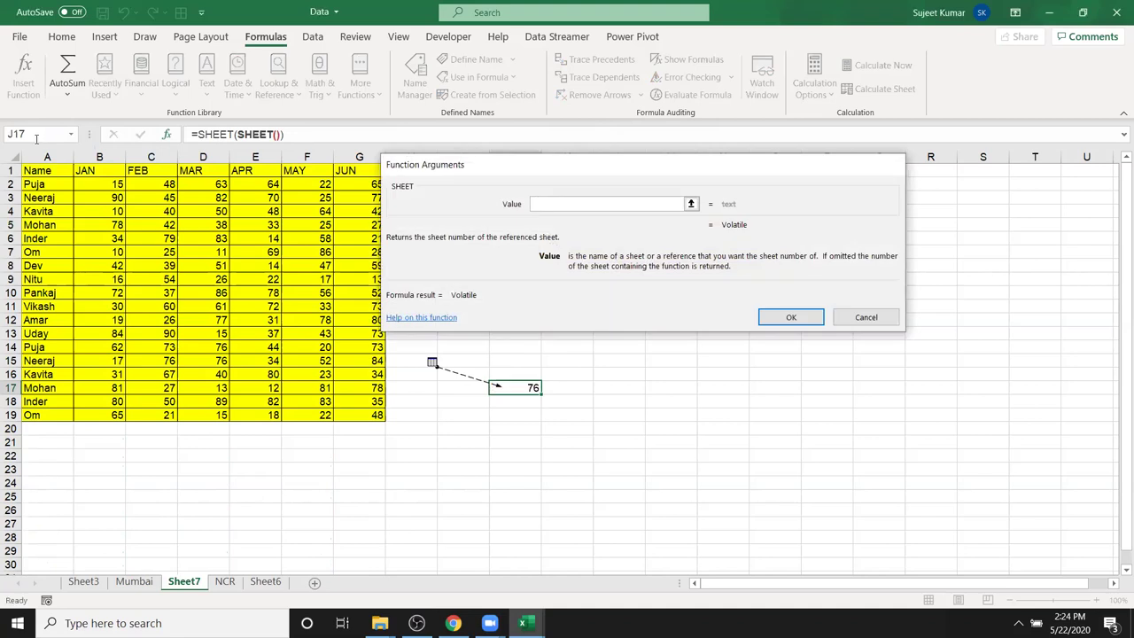
Jump to Mumbai!D14 via the Name Box, trace its dependents, then remove all arrows.
left_click(36, 135)
type("Mumbai!D14")
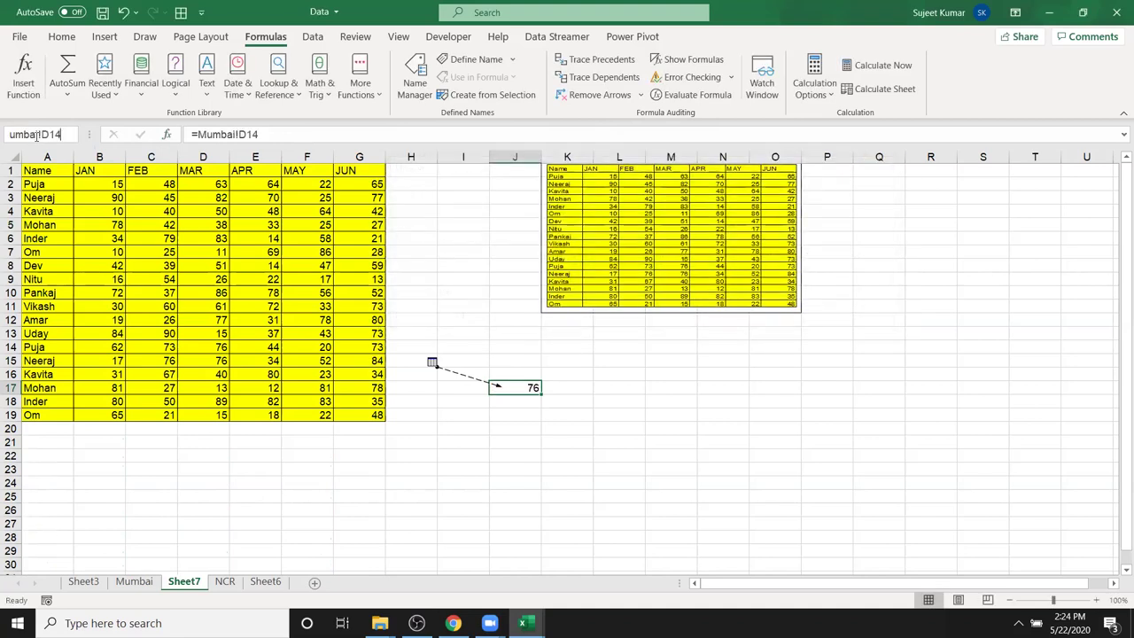
key("Return")
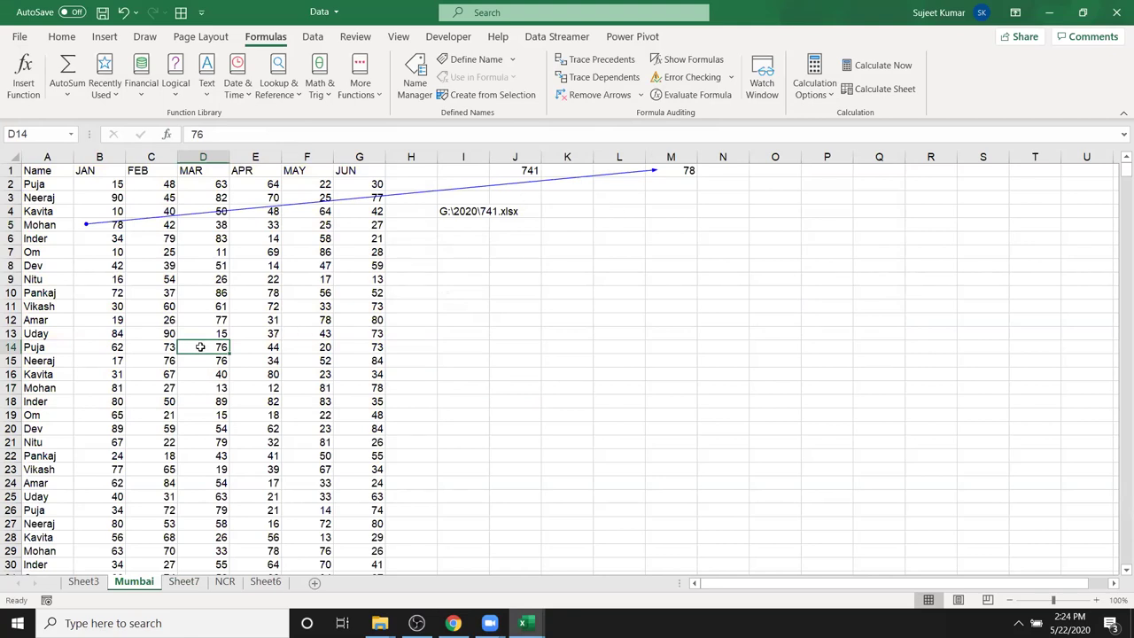
left_click(585, 77)
left_click(591, 95)
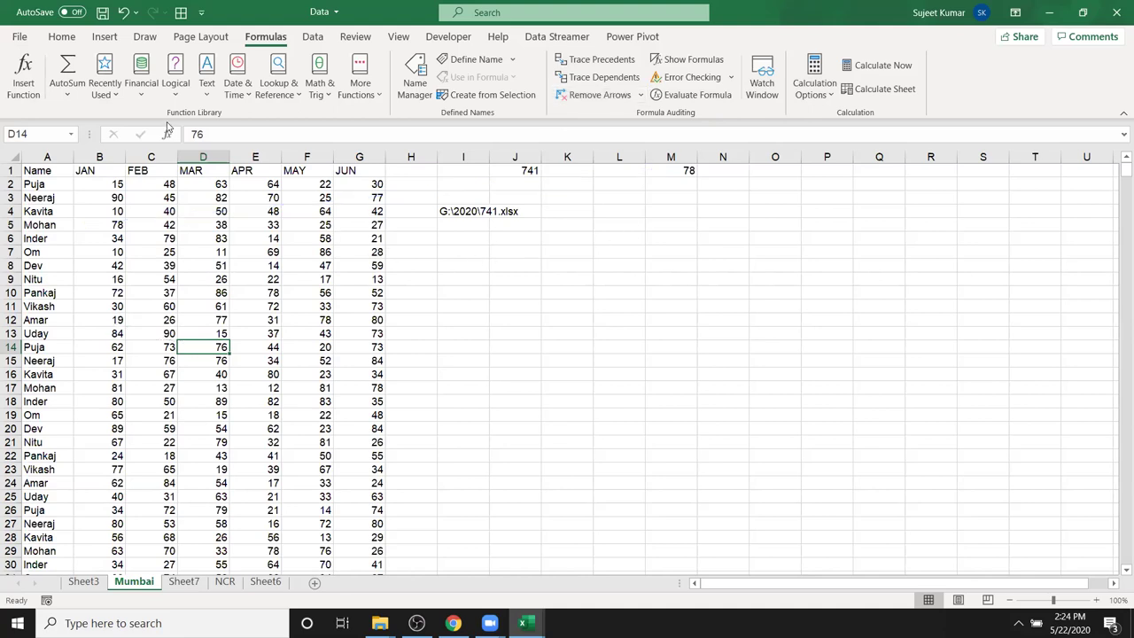
left_click(390, 41)
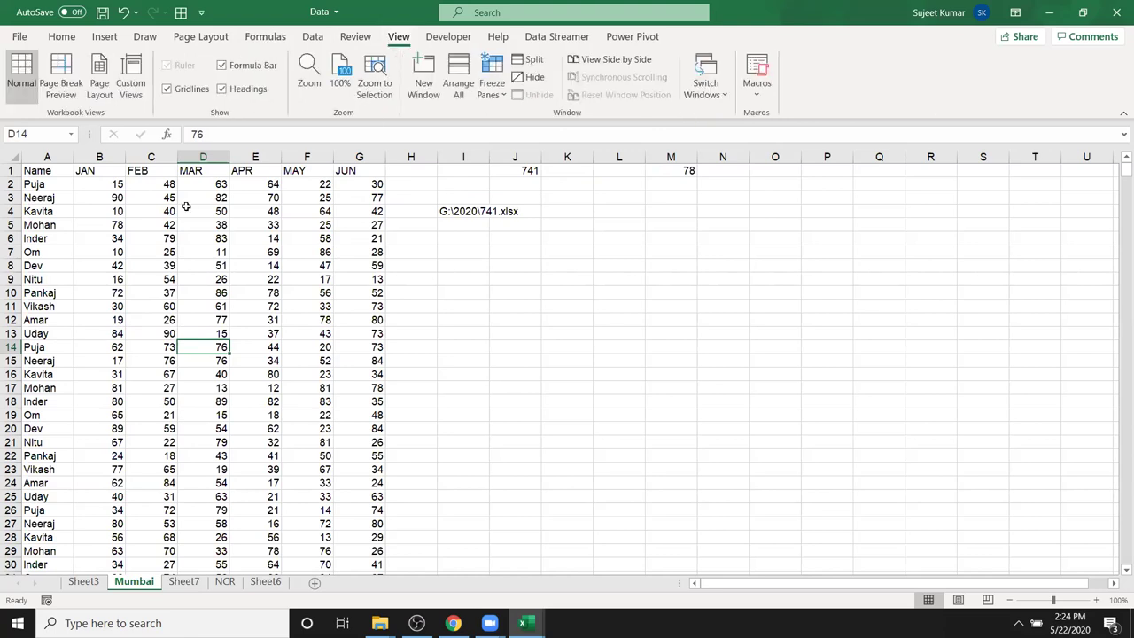
Save the current view as a custom view named ss.
left_click(131, 82)
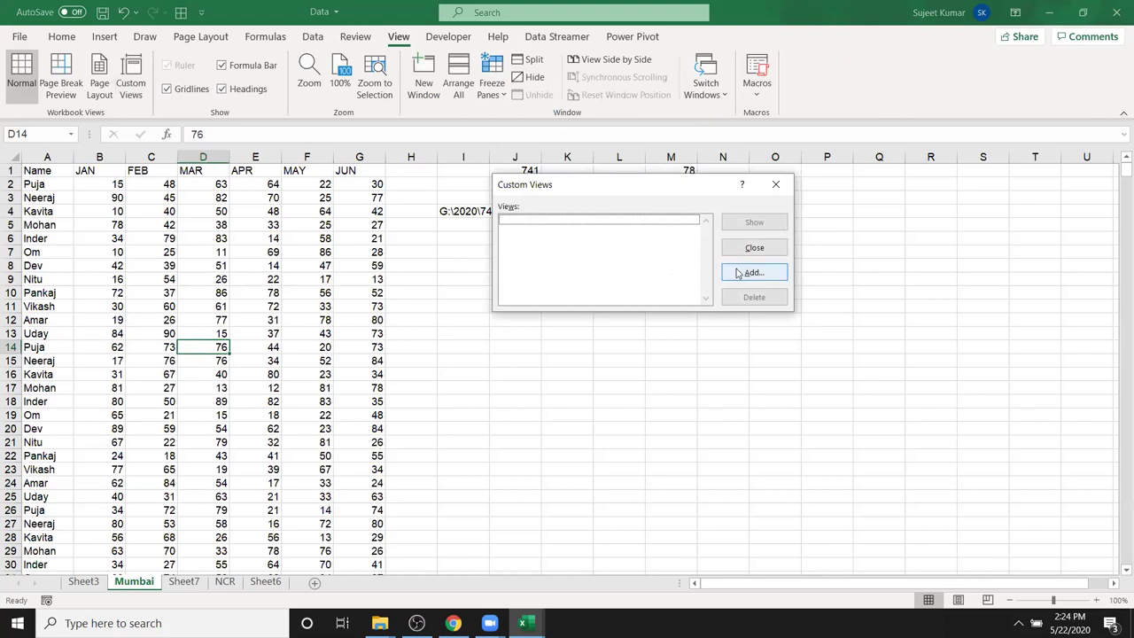
left_click(752, 273)
type("ss")
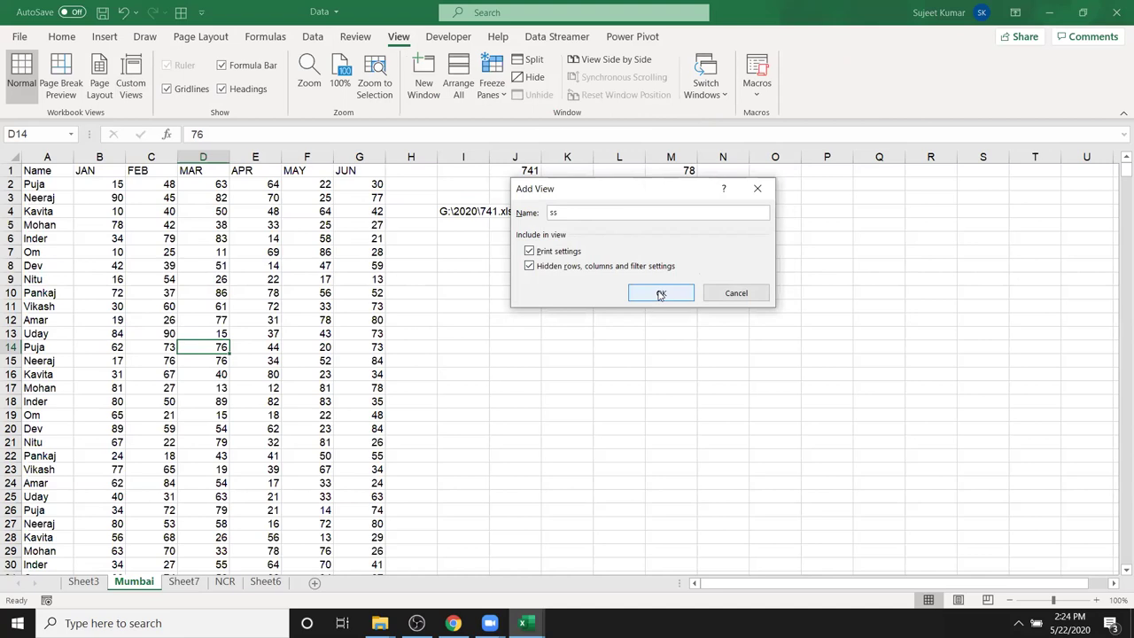
left_click(660, 292)
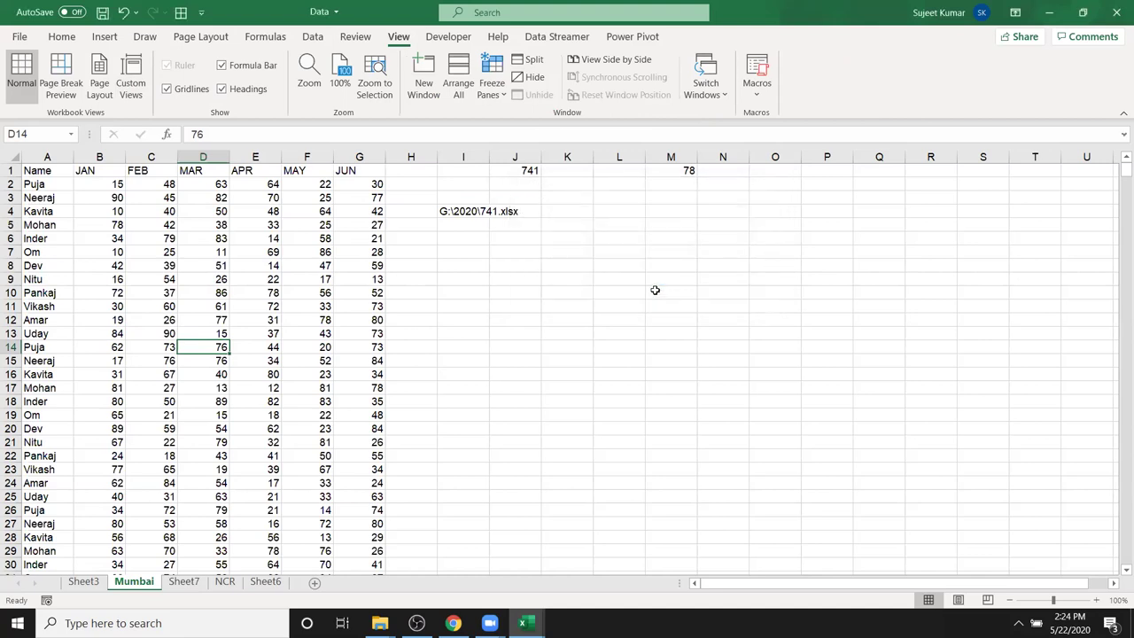
From Sheet6, show the ss custom view to return to the Mumbai sheet.
left_click(264, 585)
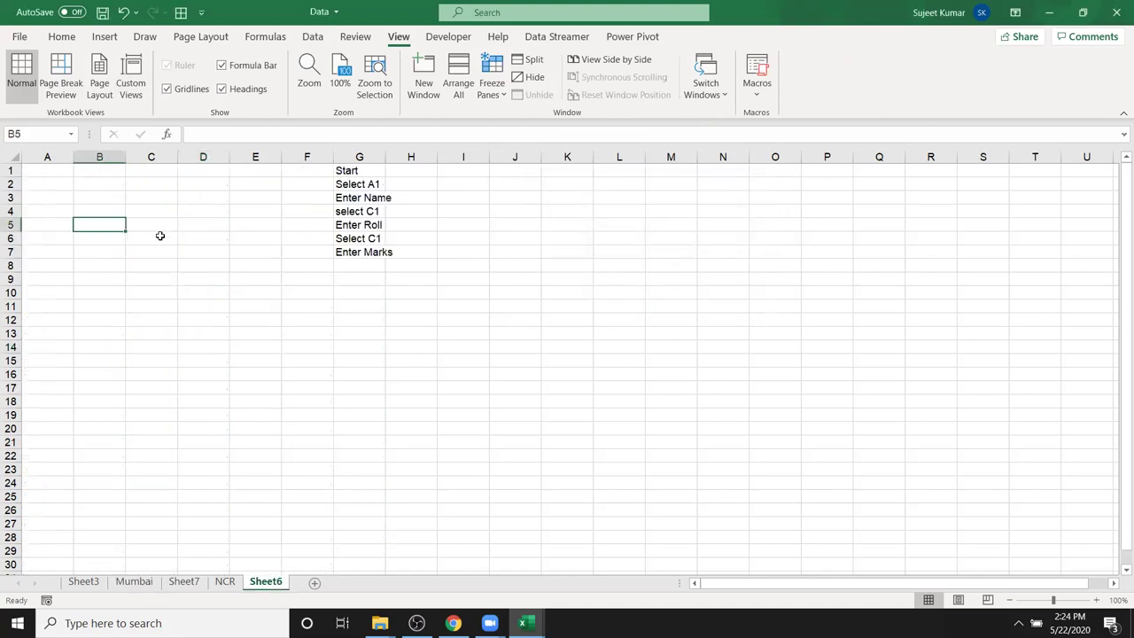
left_click(130, 89)
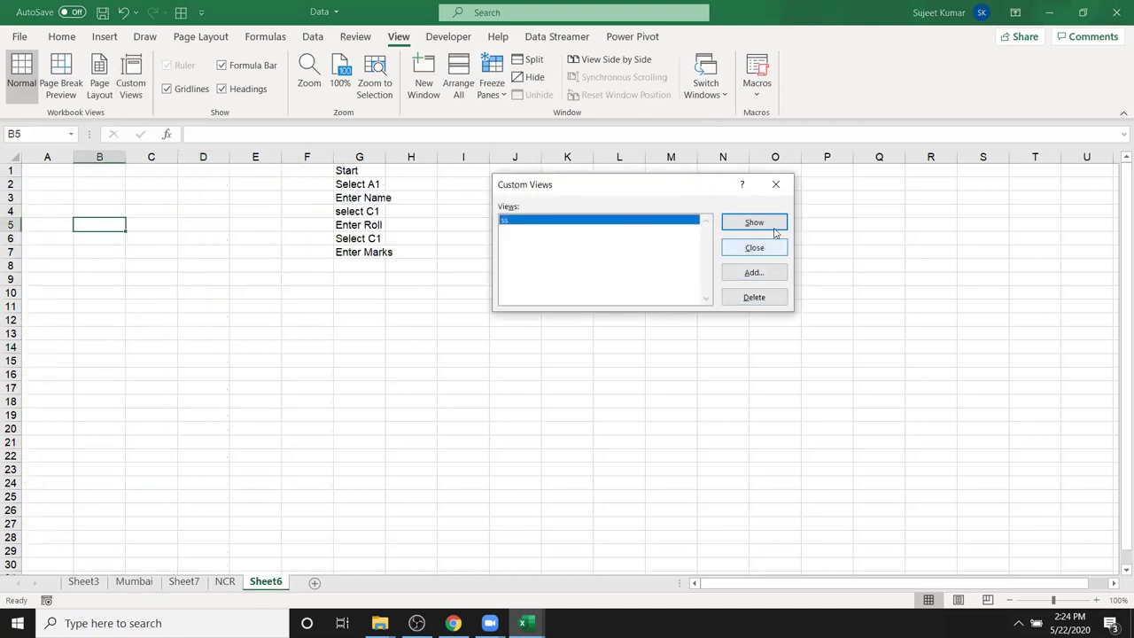
left_click(754, 222)
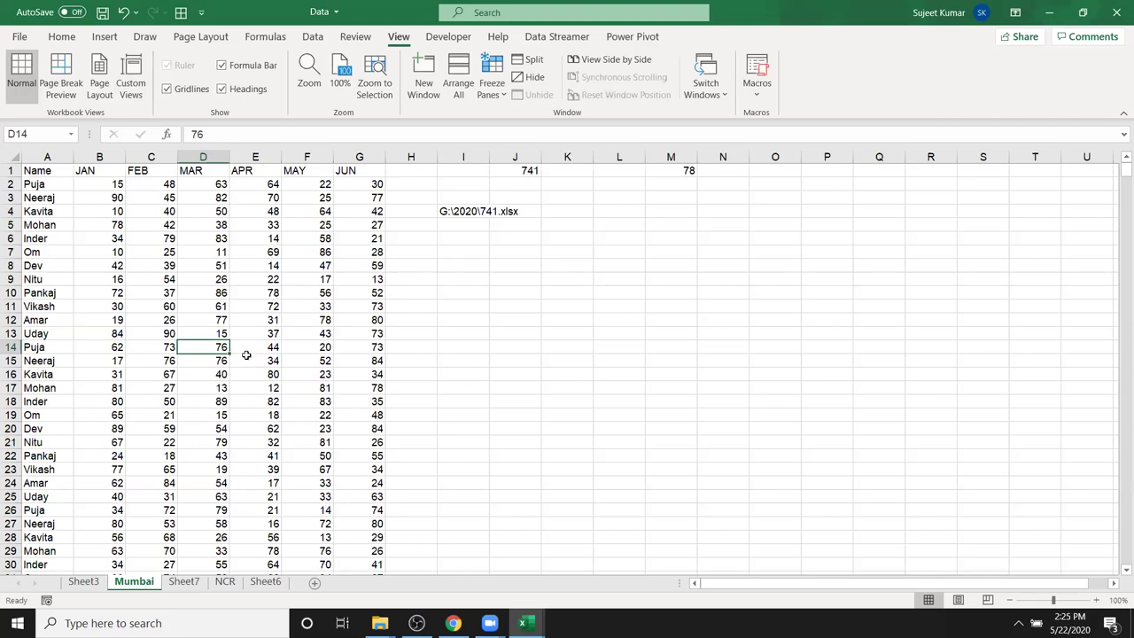
On Sheet7, inspect J17's =Mumbai!D14 formula without changing it.
left_click(186, 581)
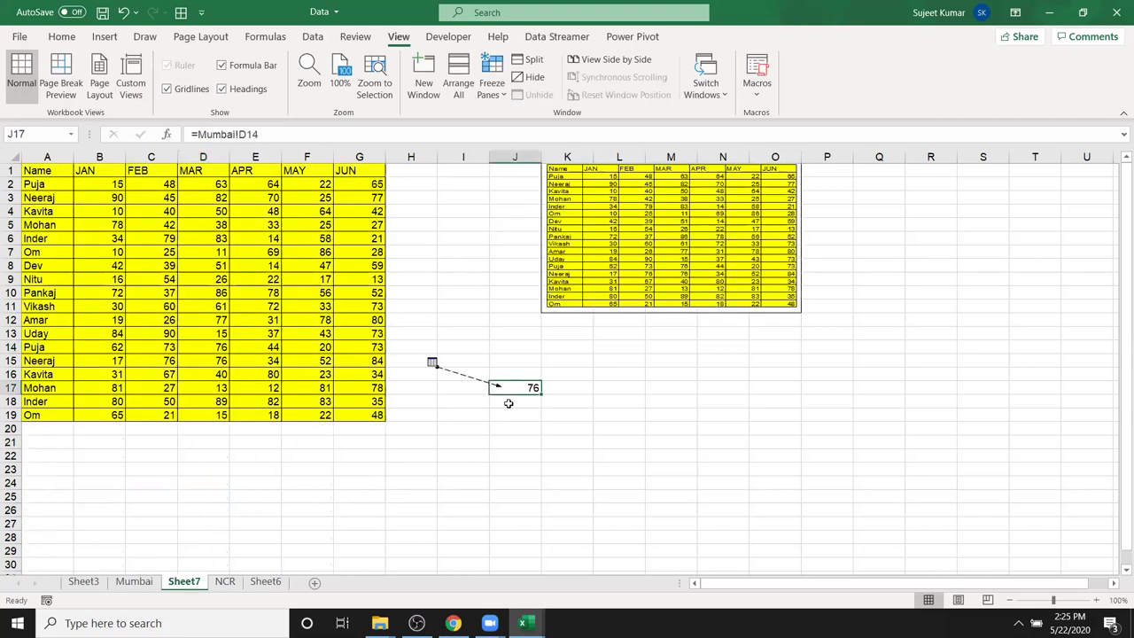
left_click(251, 133)
triple_click(270, 133)
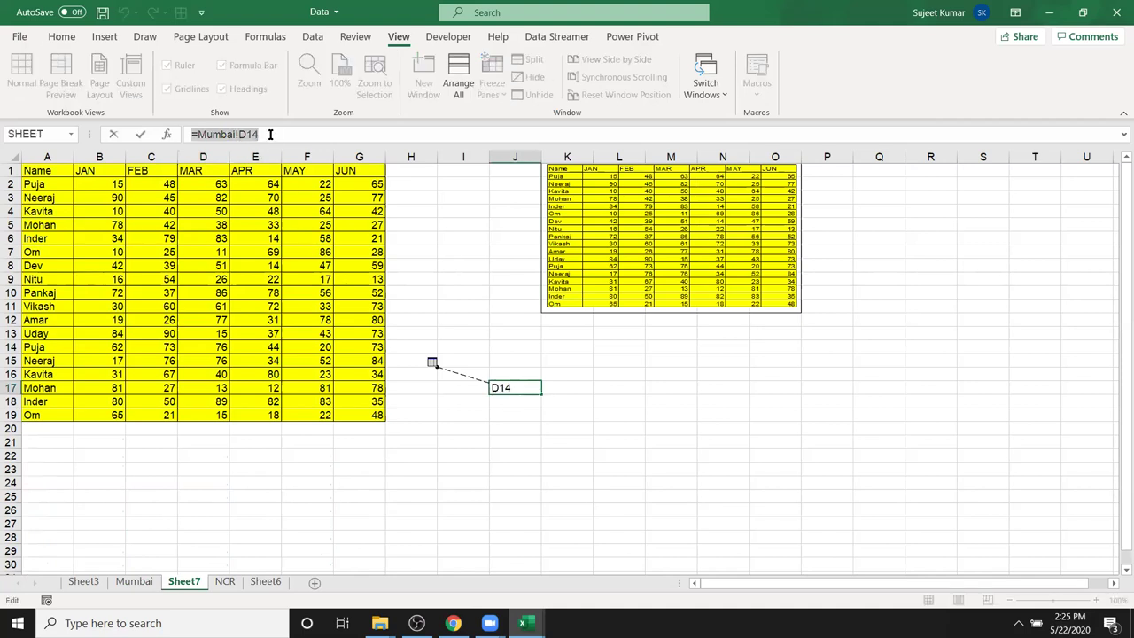
left_click(243, 135)
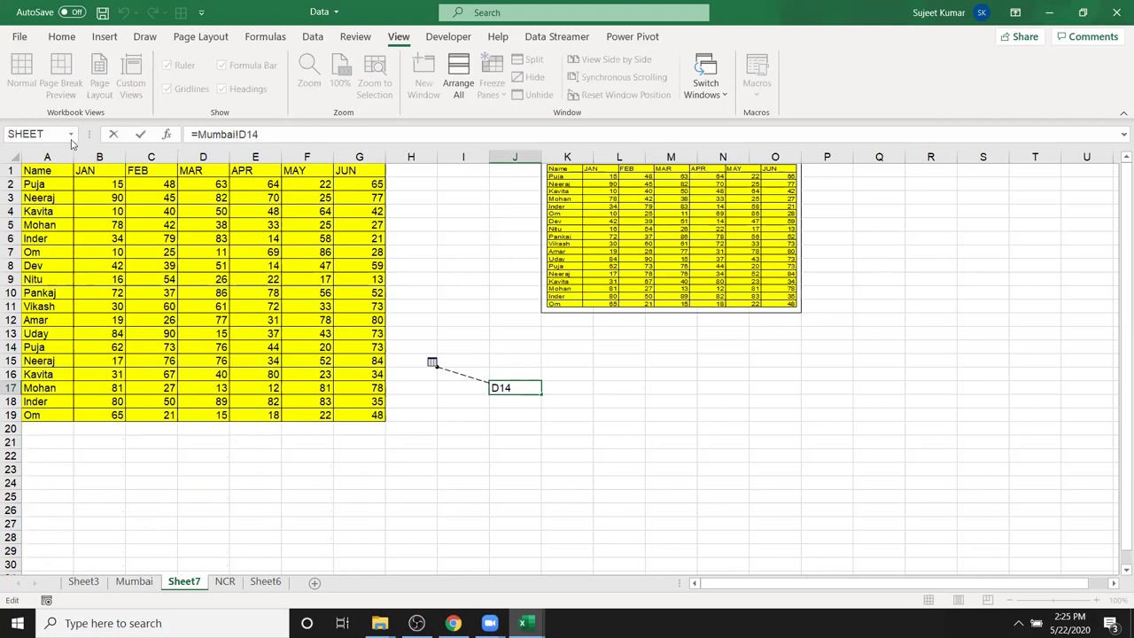
key("Escape")
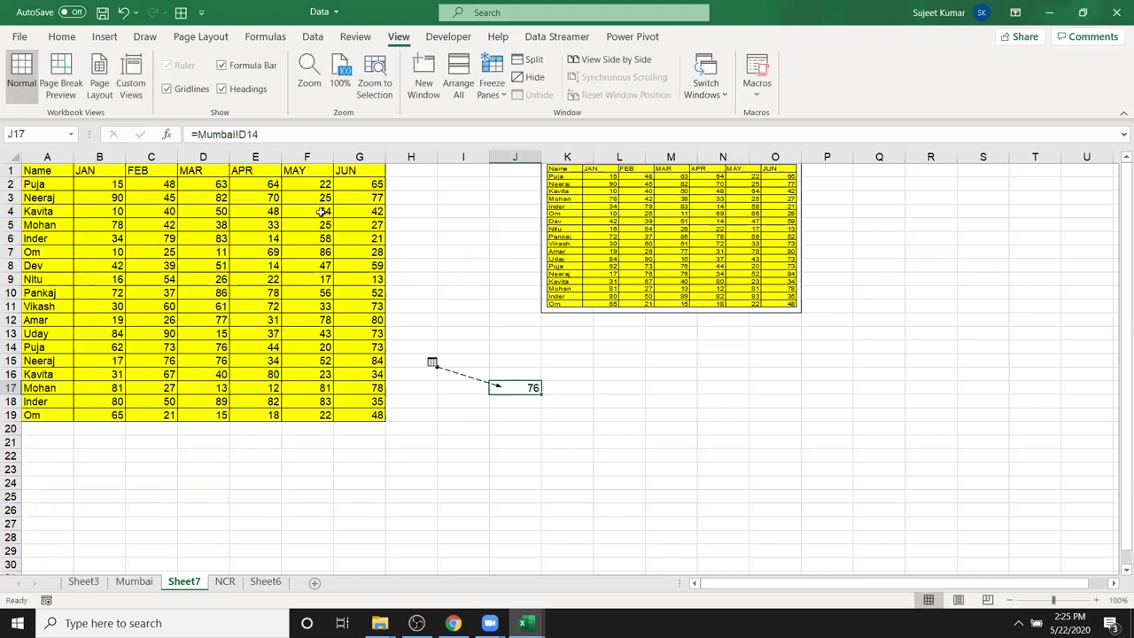
Select the linked table picture, then cells H15:H17 and J17.
left_click(539, 456)
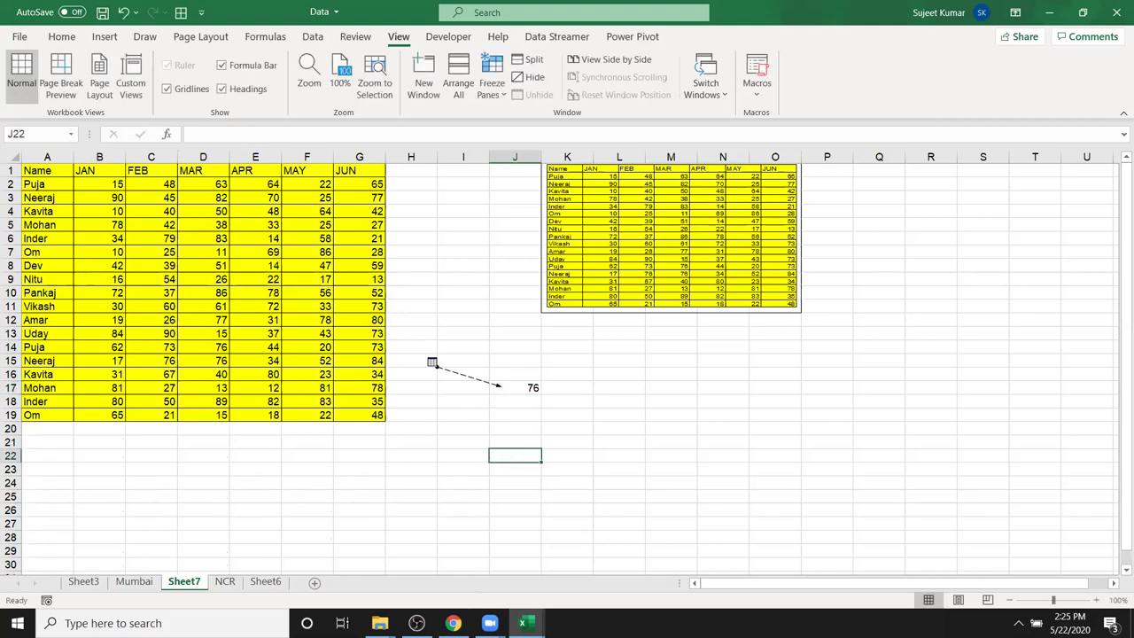
left_click(617, 280)
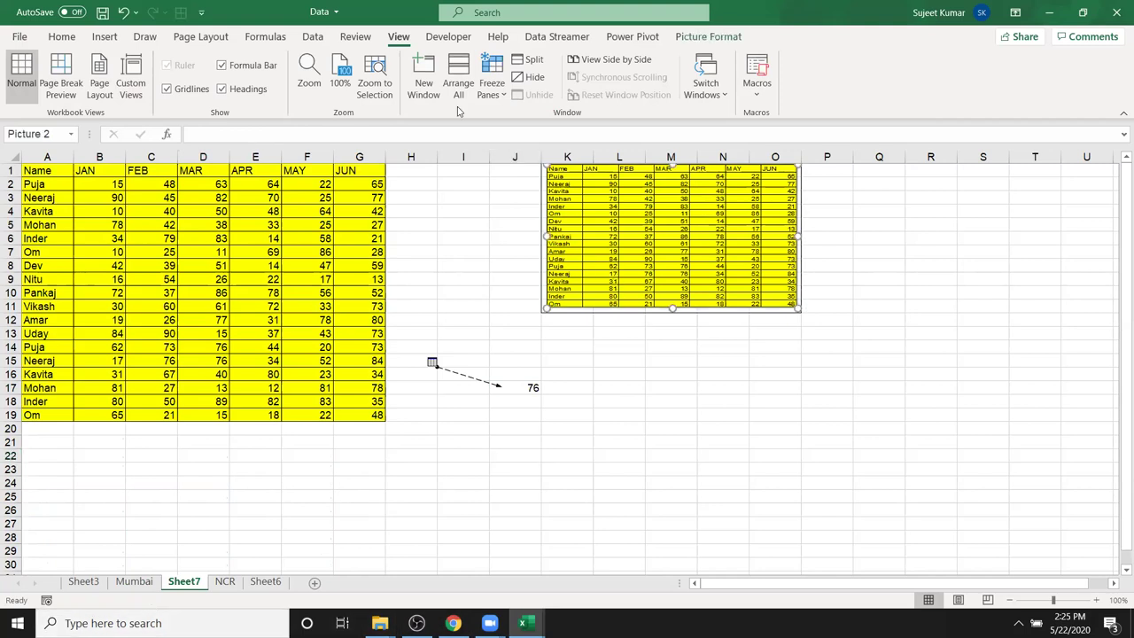
left_click(432, 364)
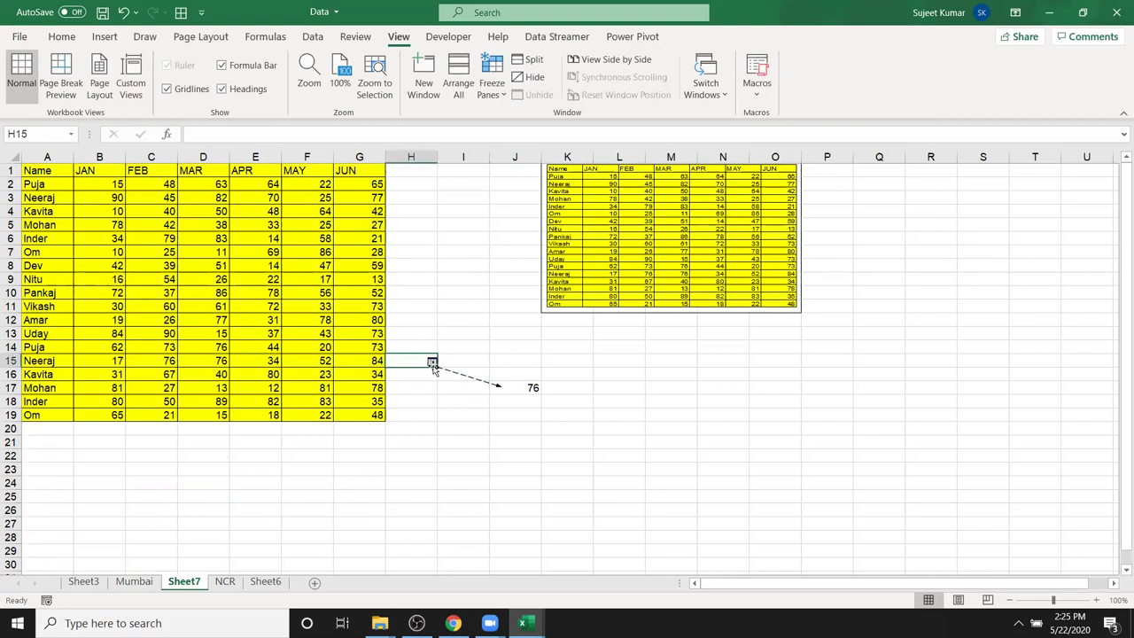
left_click_drag(432, 364, 439, 389)
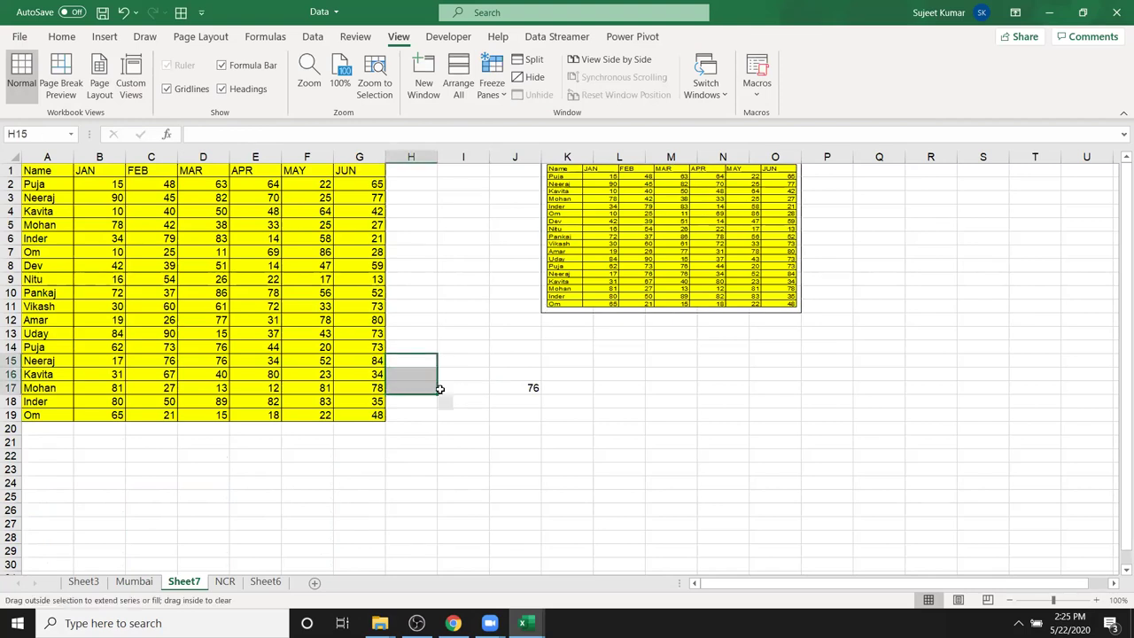
left_click(537, 416)
left_click(533, 390)
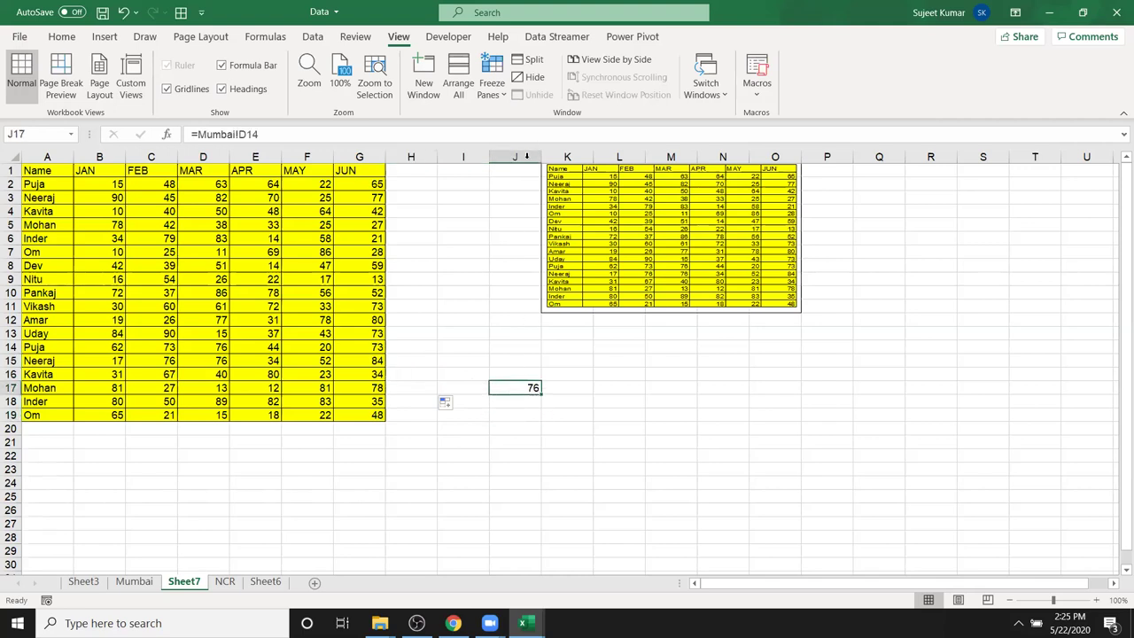
Follow the link to Mumbai!D14, then return to sheet7!j13 via the Name Box.
left_click(129, 585)
left_click(34, 137)
type("sheet7!")
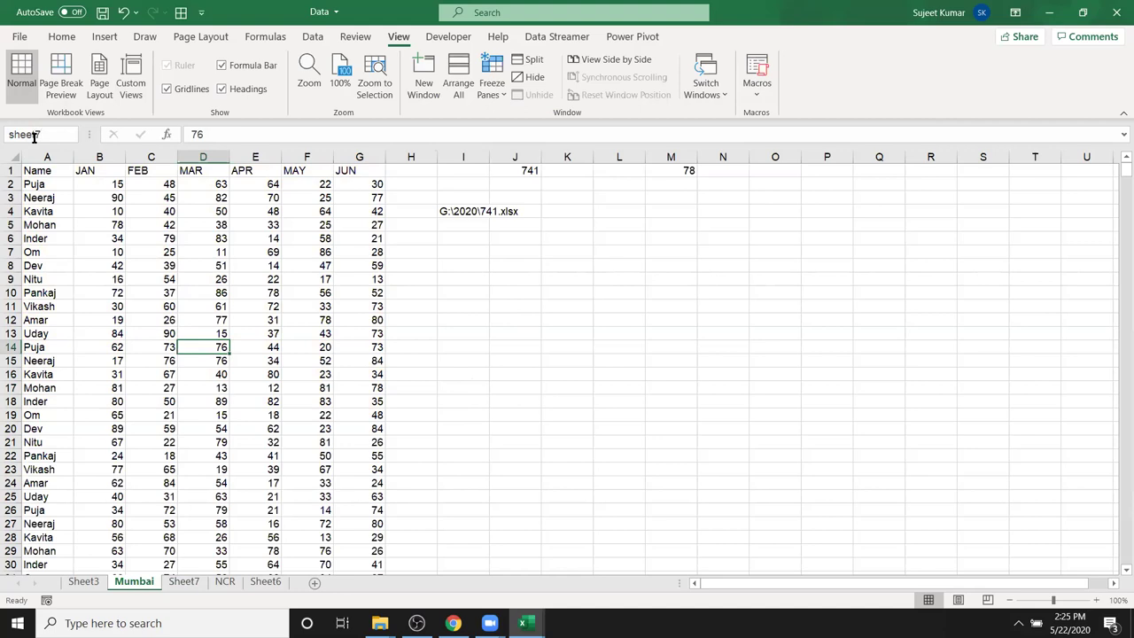
type("j13")
key("Return")
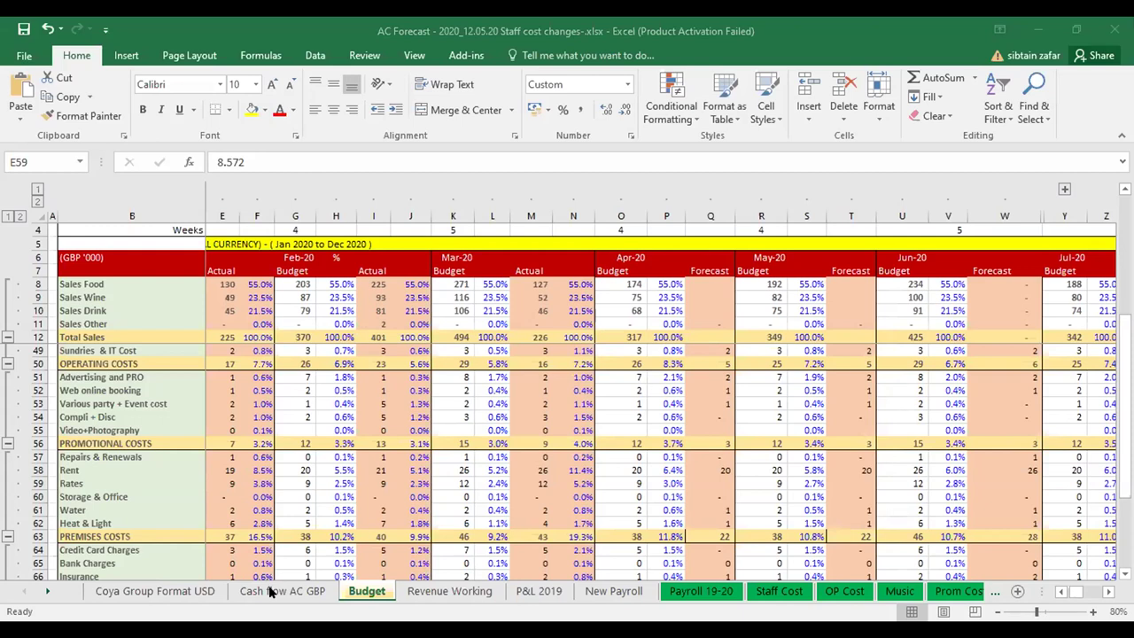
Switch to the AC Forecast workbook's Cash flow AC GBP sheet.
left_click(272, 592)
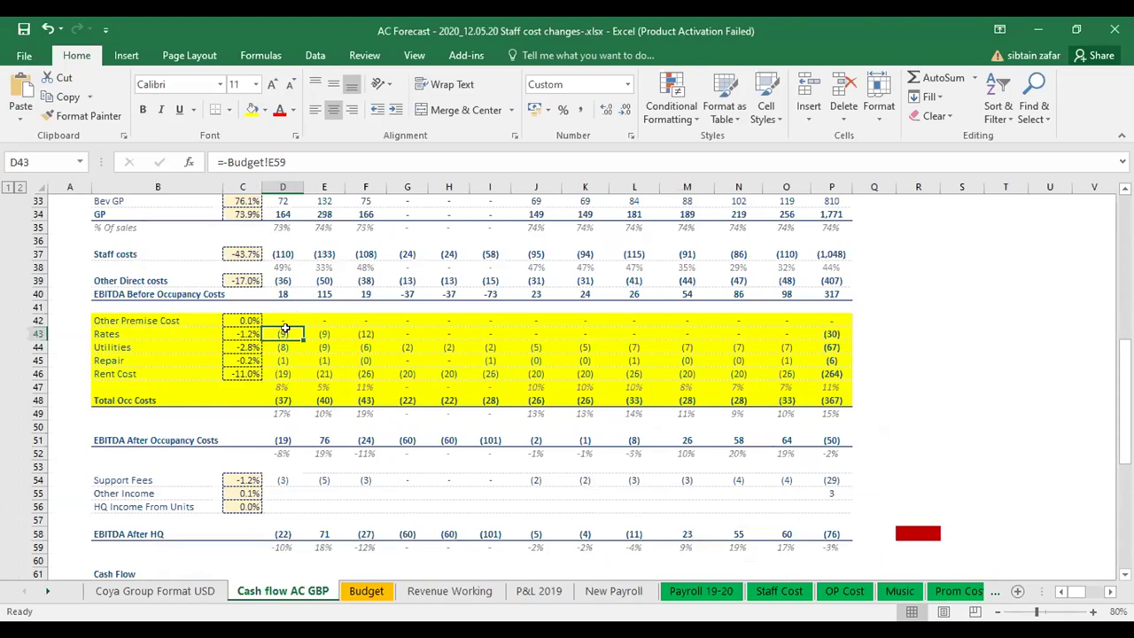
Negate D43's Rates formula so it reads =-Budget!E59.
left_click(280, 162)
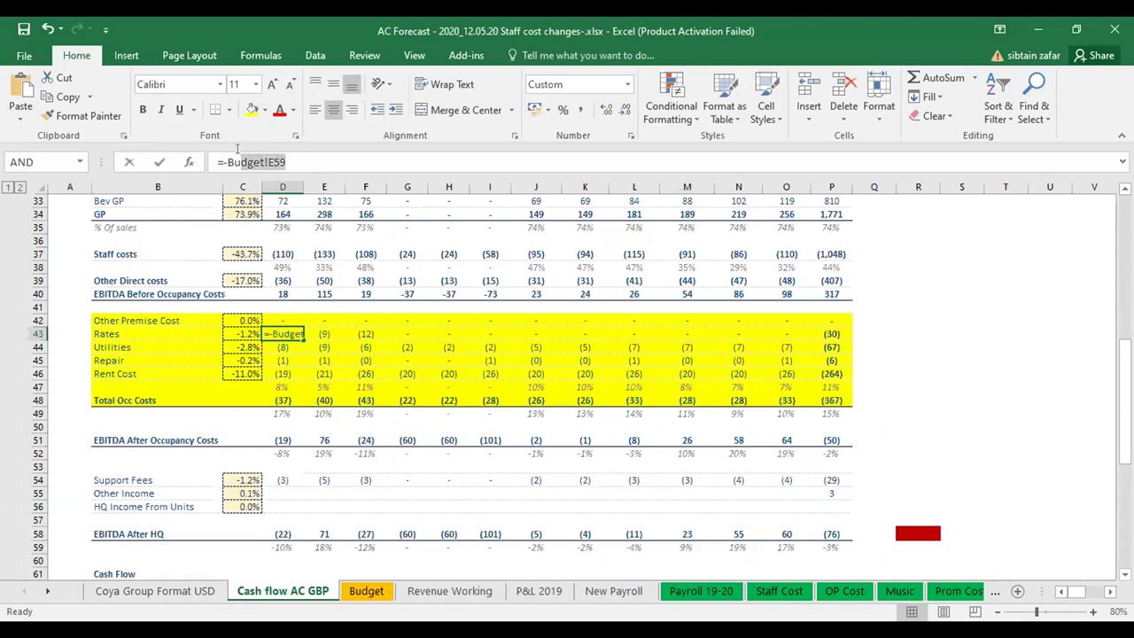
left_click_drag(237, 149, 211, 149)
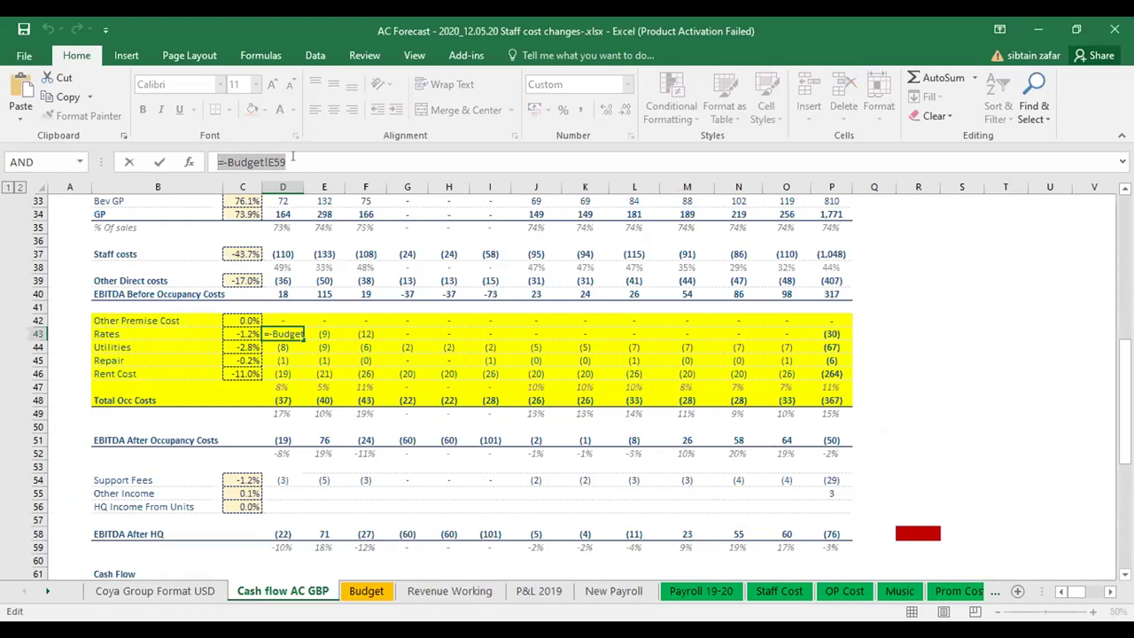
left_click_drag(292, 157, 228, 157)
left_click(40, 162)
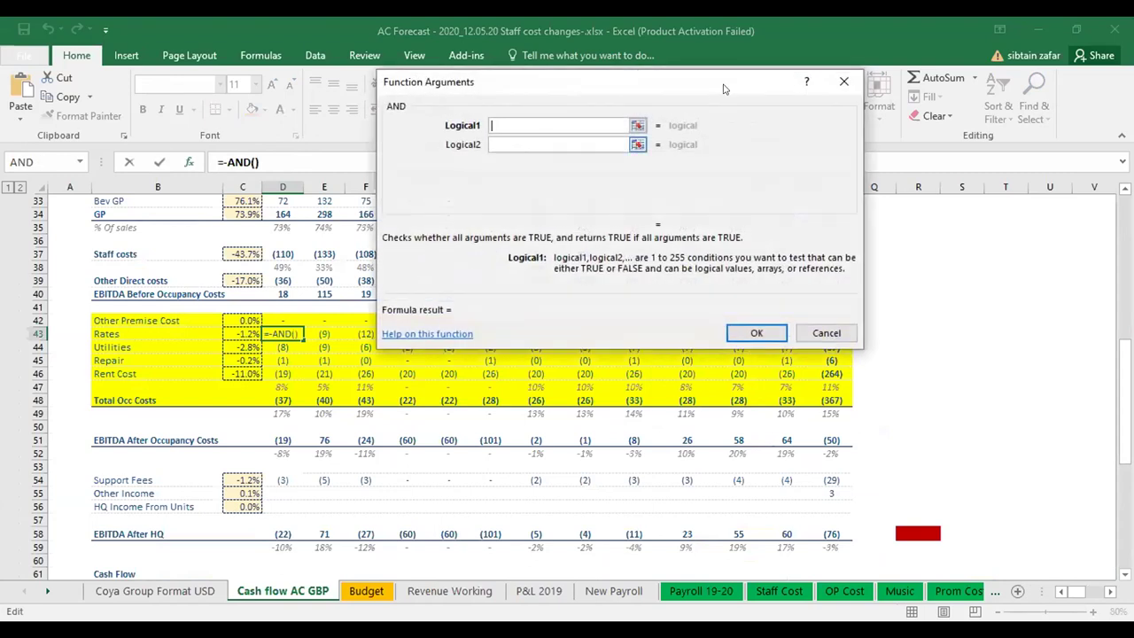
left_click(838, 87)
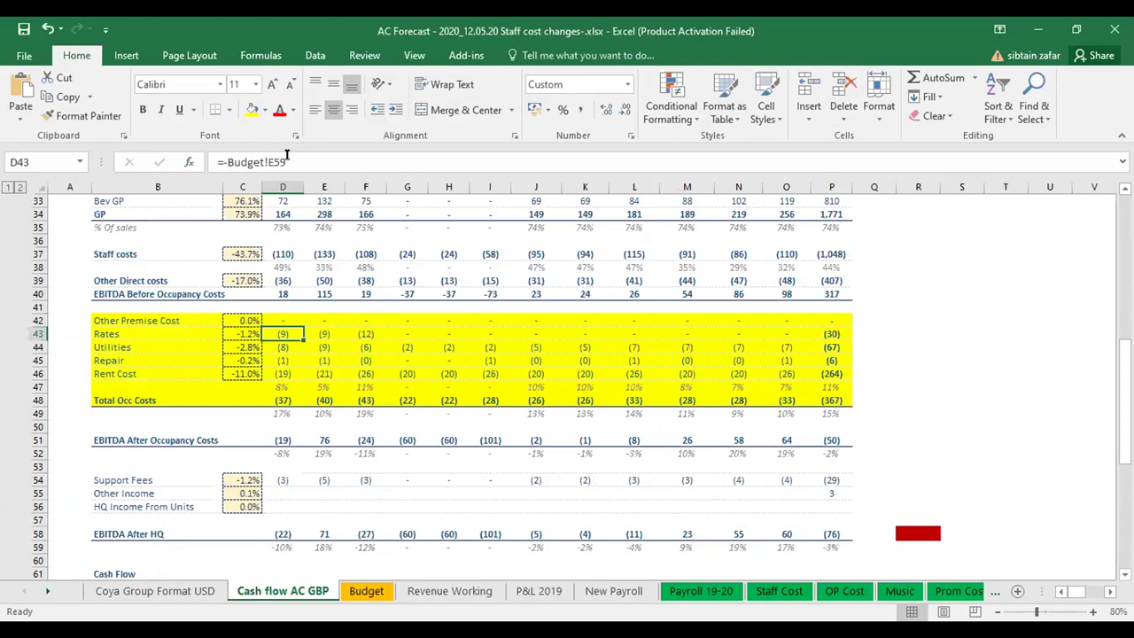
left_click(286, 161)
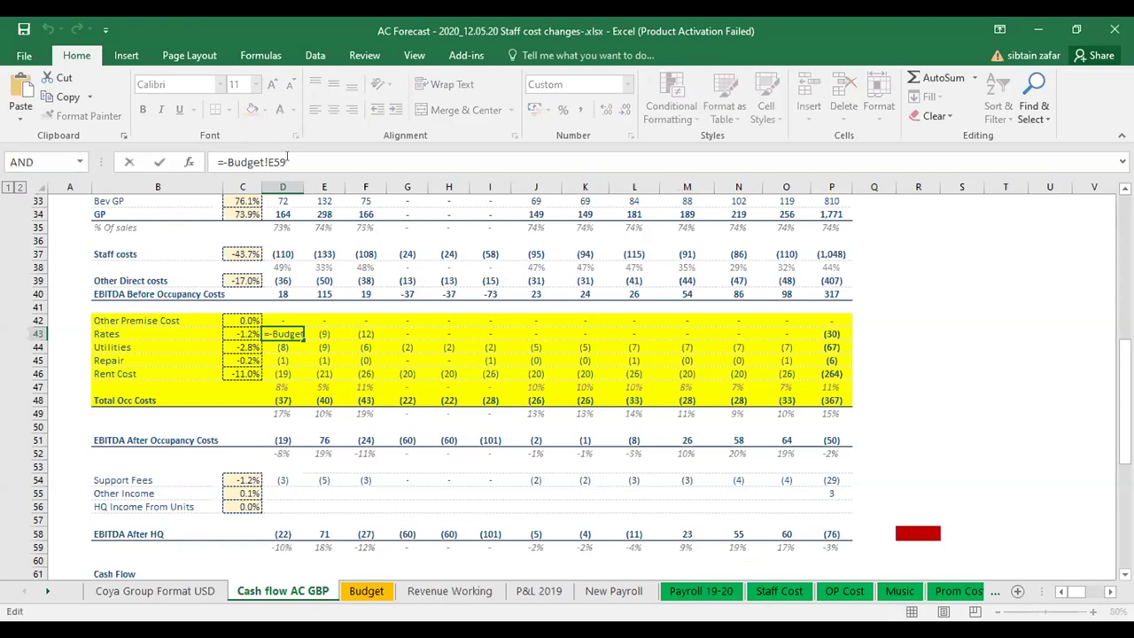
left_click_drag(286, 161, 223, 157)
key("ctrl+c")
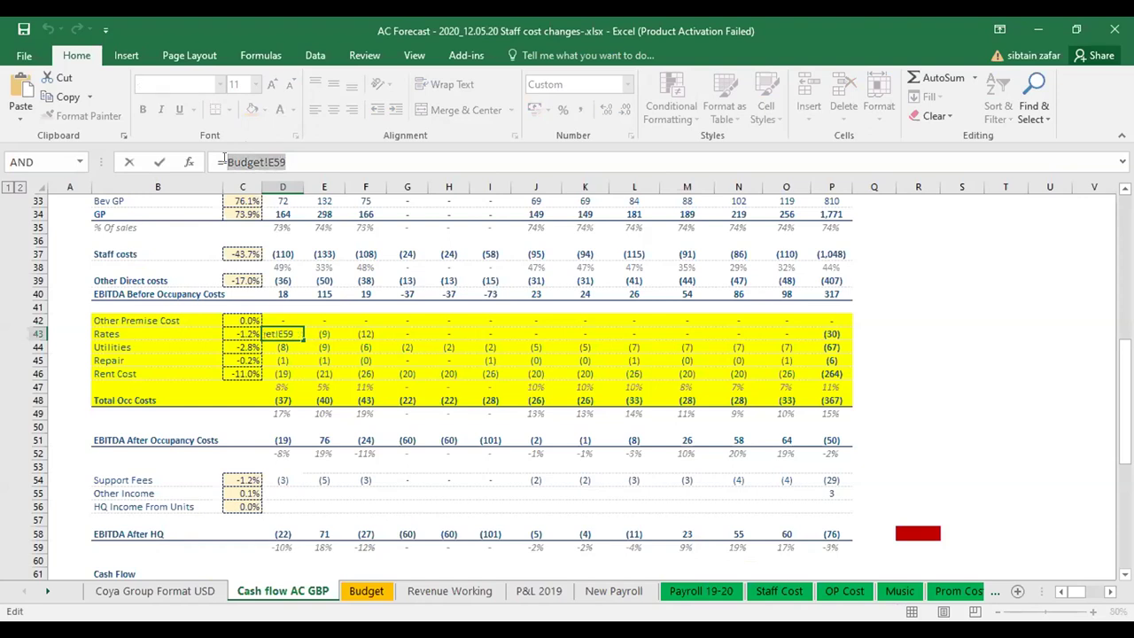
type("-")
key("Escape")
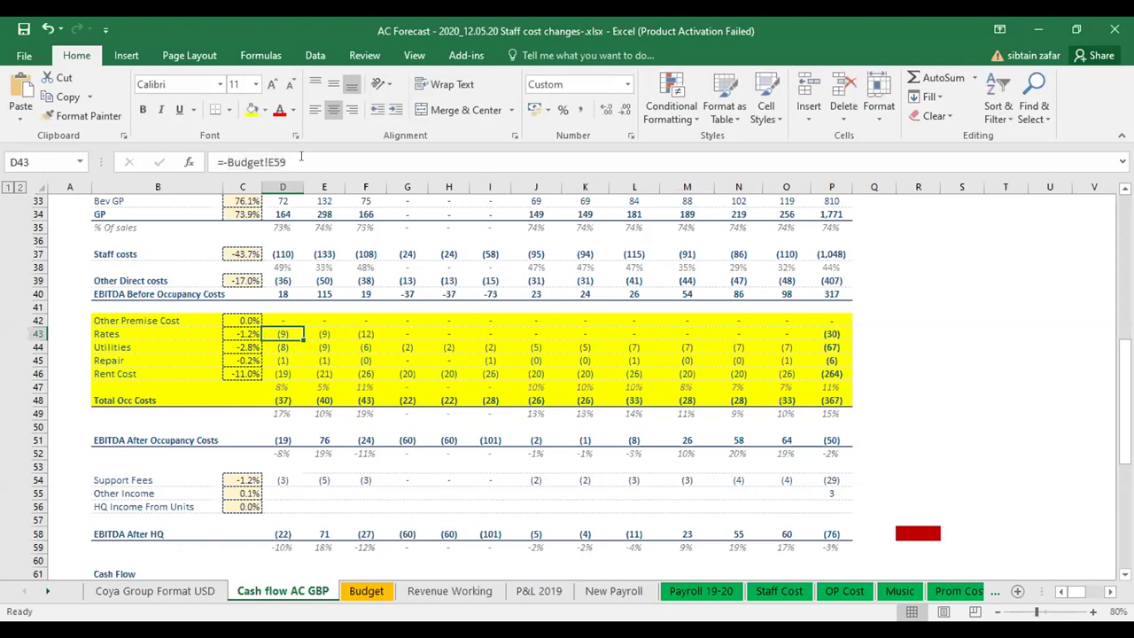
Go to Budget!E59 by pasting the address into the Name Box.
left_click(45, 162)
key("ctrl+v")
key("Return")
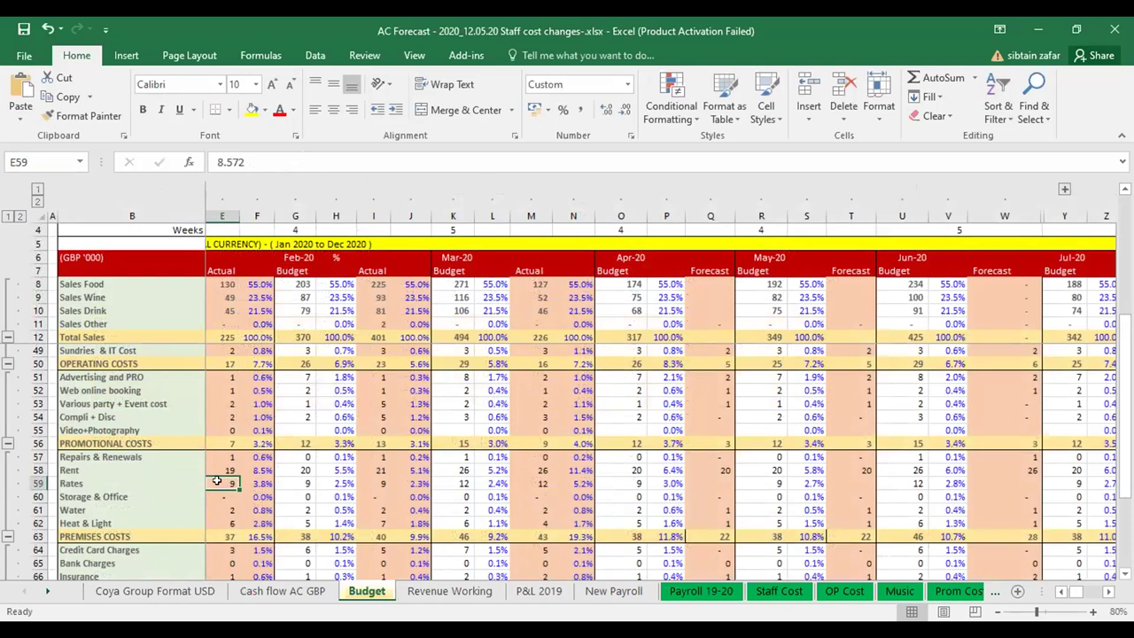
scroll(378, 472, "left", 2)
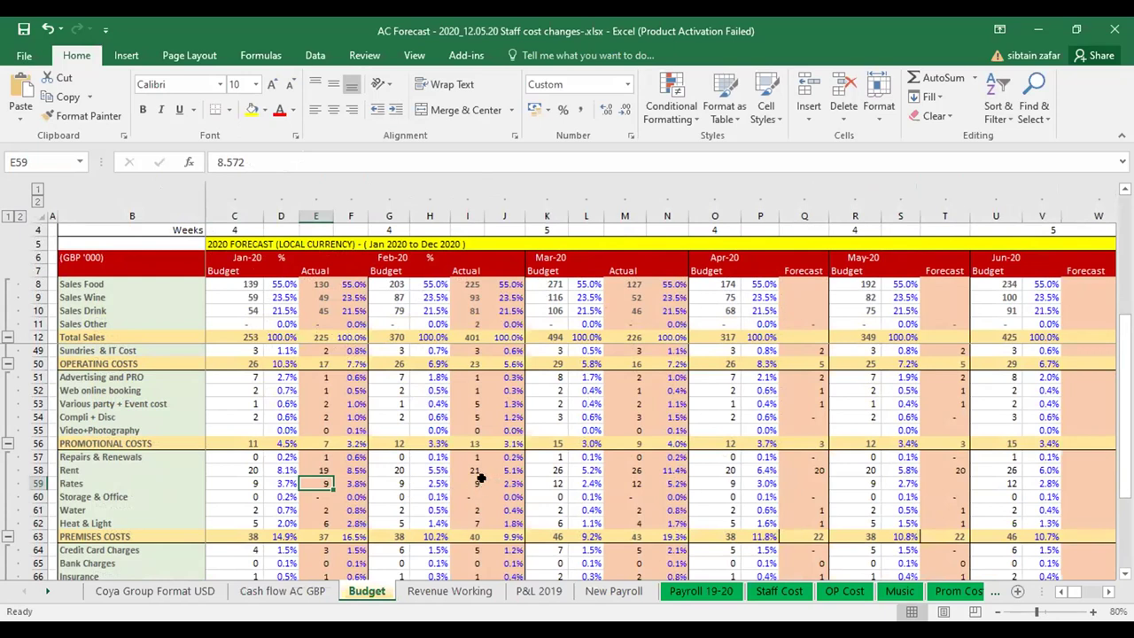
left_click(394, 483)
left_click(434, 485)
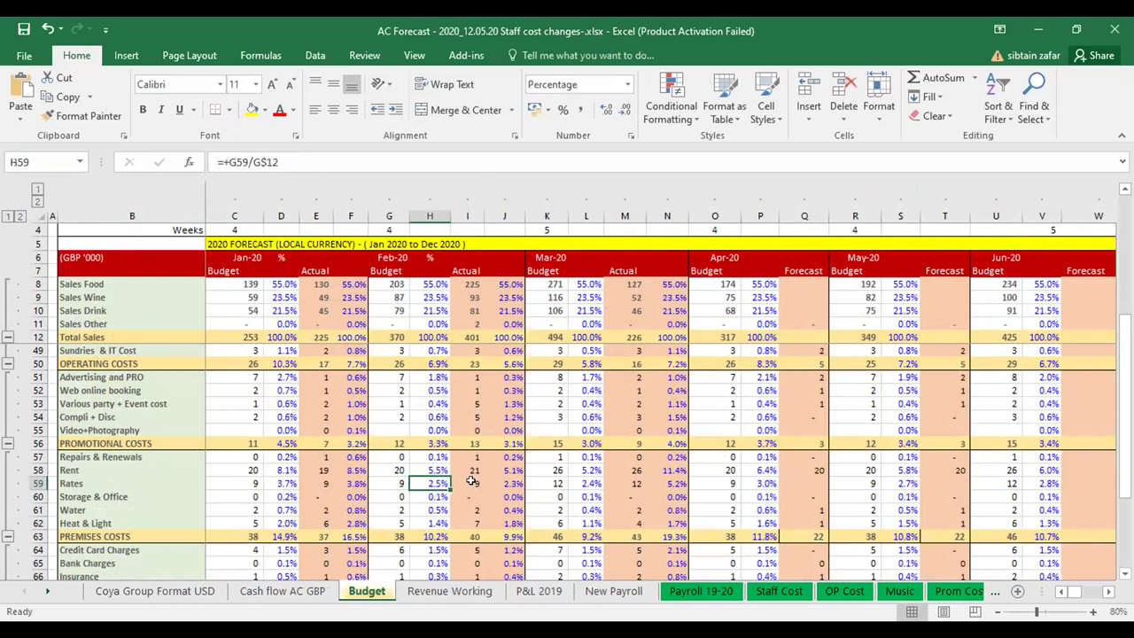
left_click(476, 480)
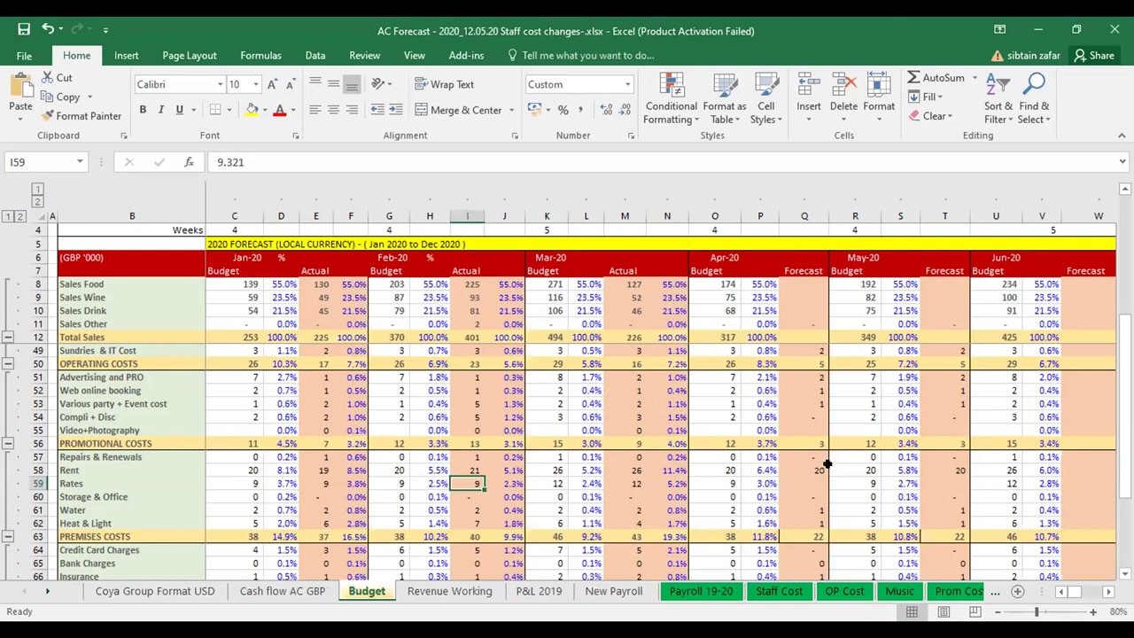
left_click(257, 591)
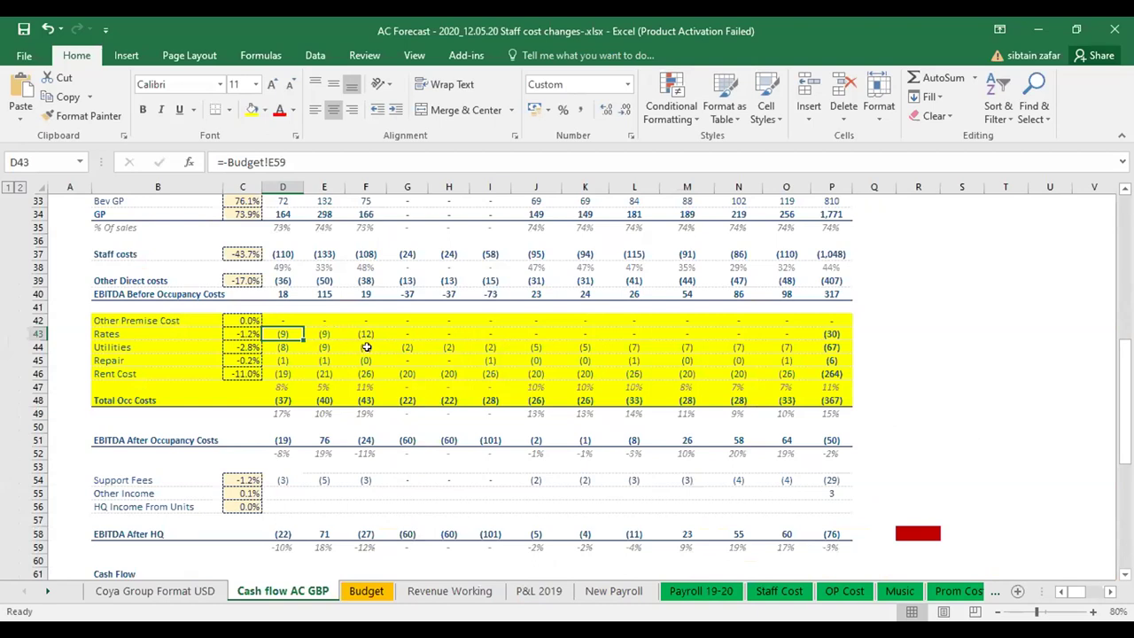
left_click(365, 590)
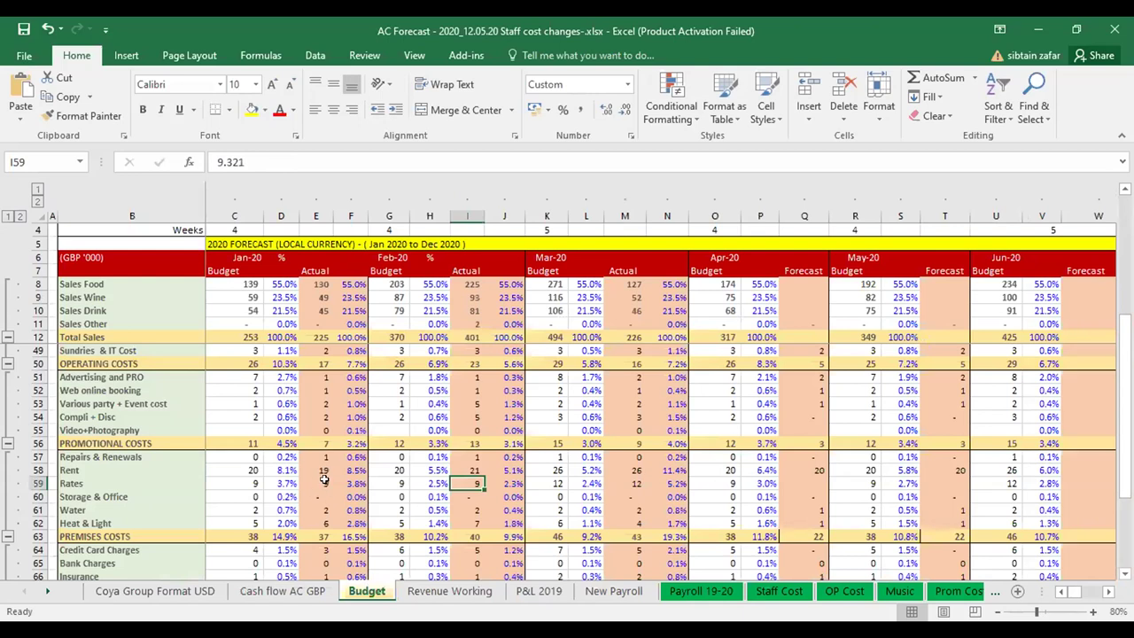
Copy Budget's Jan–May Rates cells E59, I59, M59, Q59 and T59 together.
left_click(324, 479)
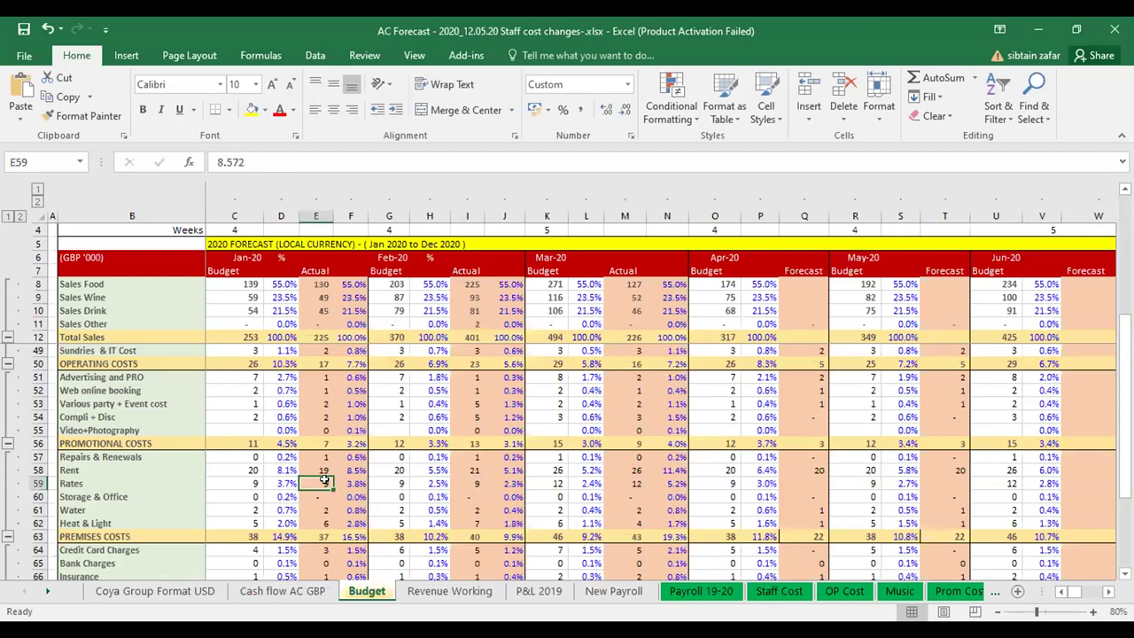
left_click(470, 480, "ctrl")
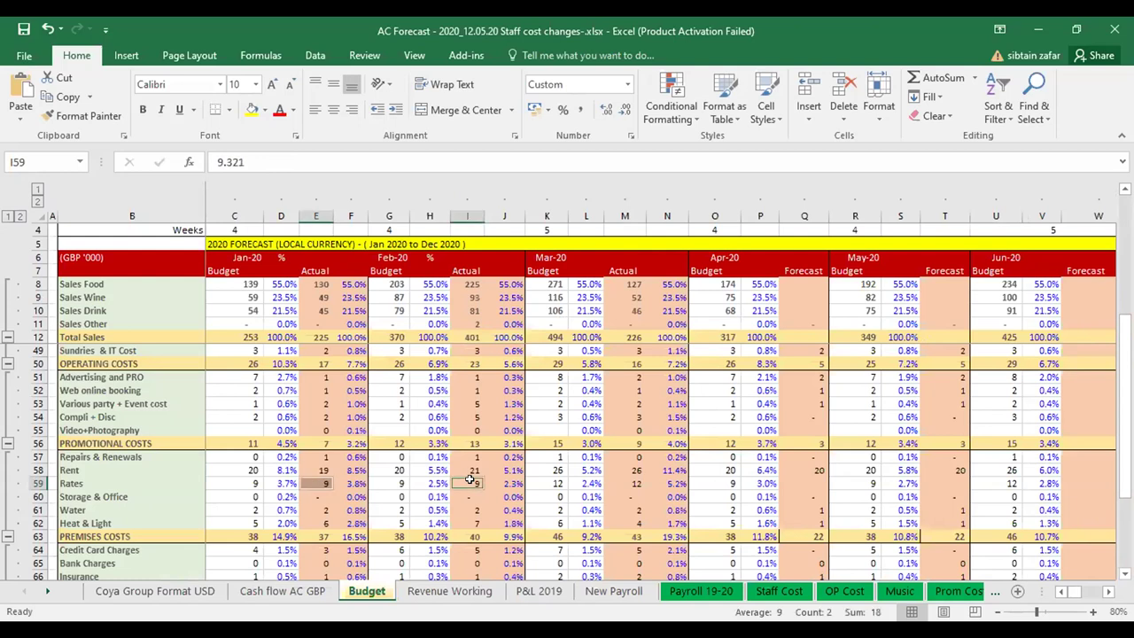
left_click(632, 483, "ctrl")
left_click(814, 484, "ctrl")
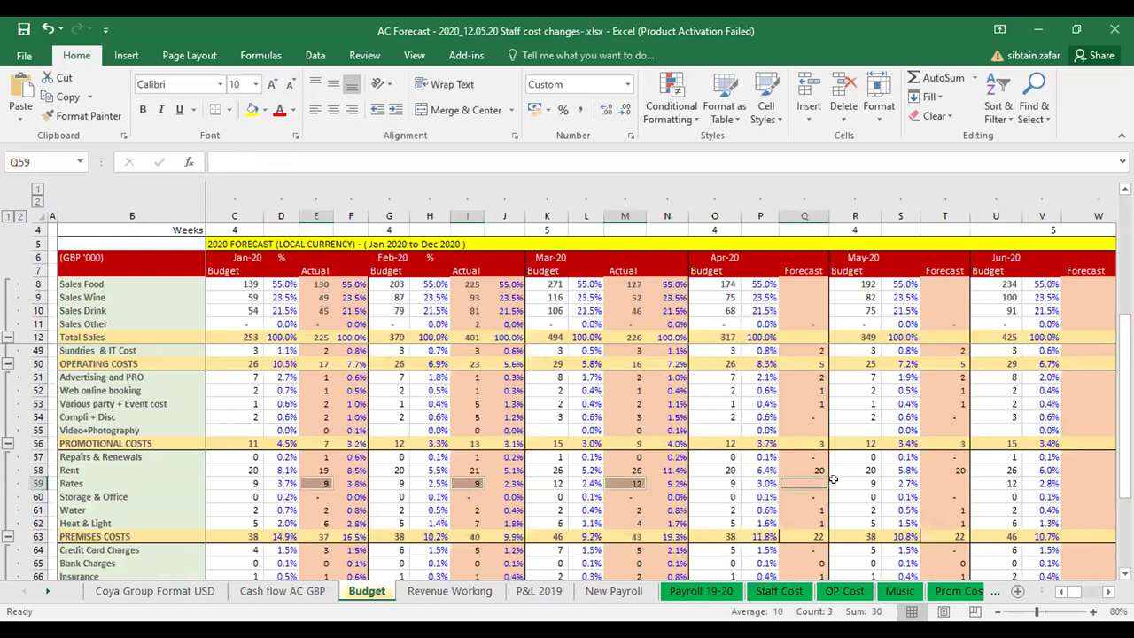
left_click(951, 481, "ctrl")
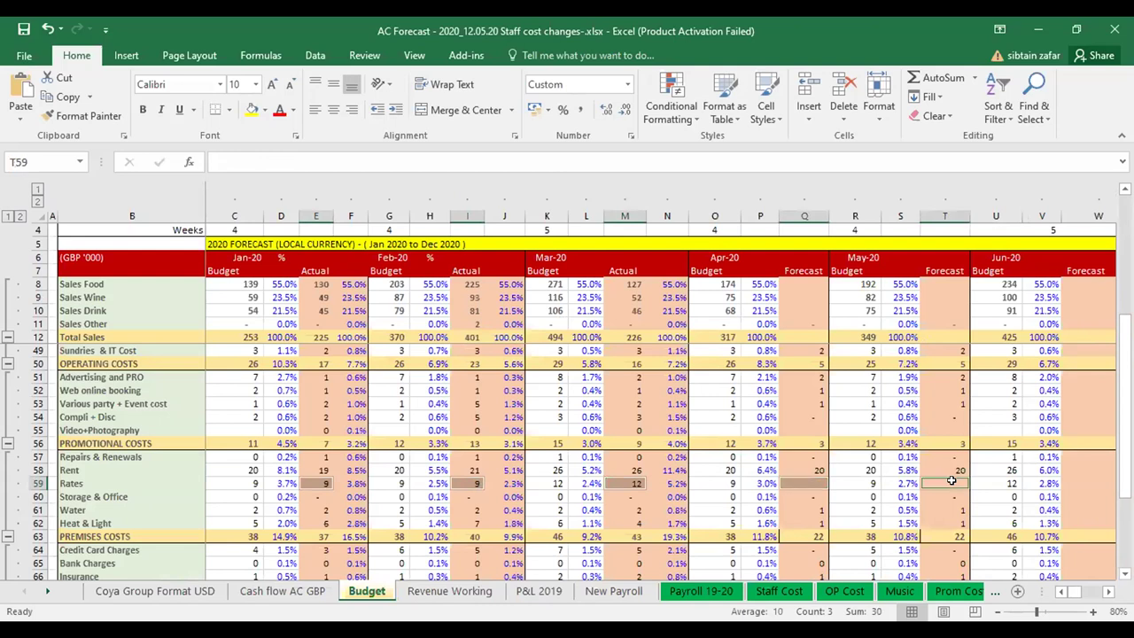
key("ctrl+c")
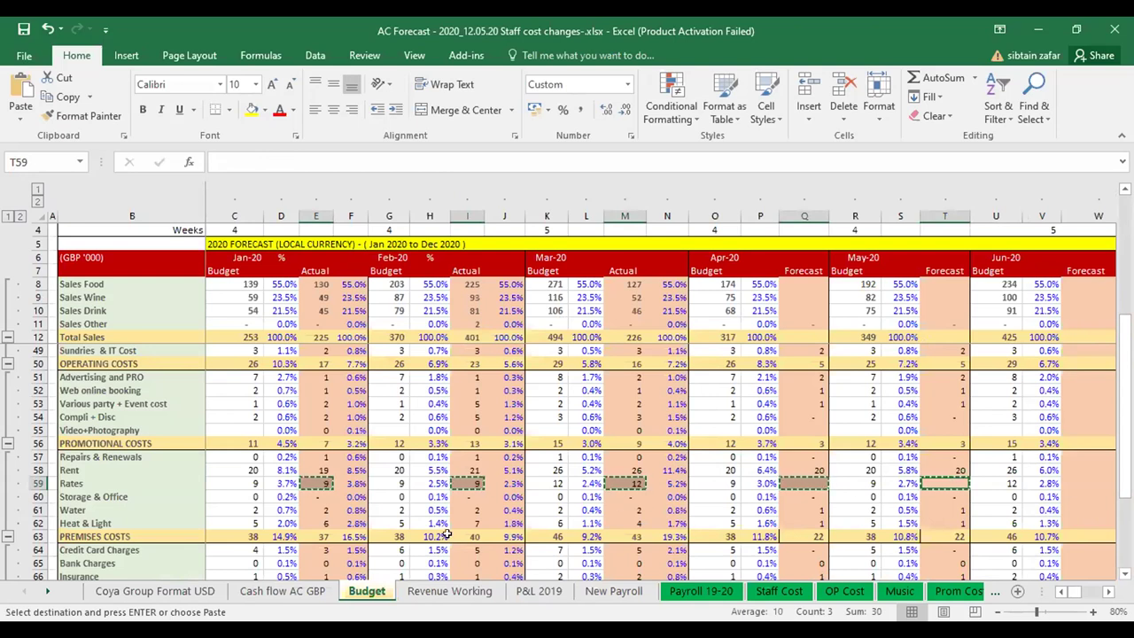
Paste the copied Rates cells as links into Q44 on Cash flow AC GBP and check each link in Q44:U44.
left_click(282, 590)
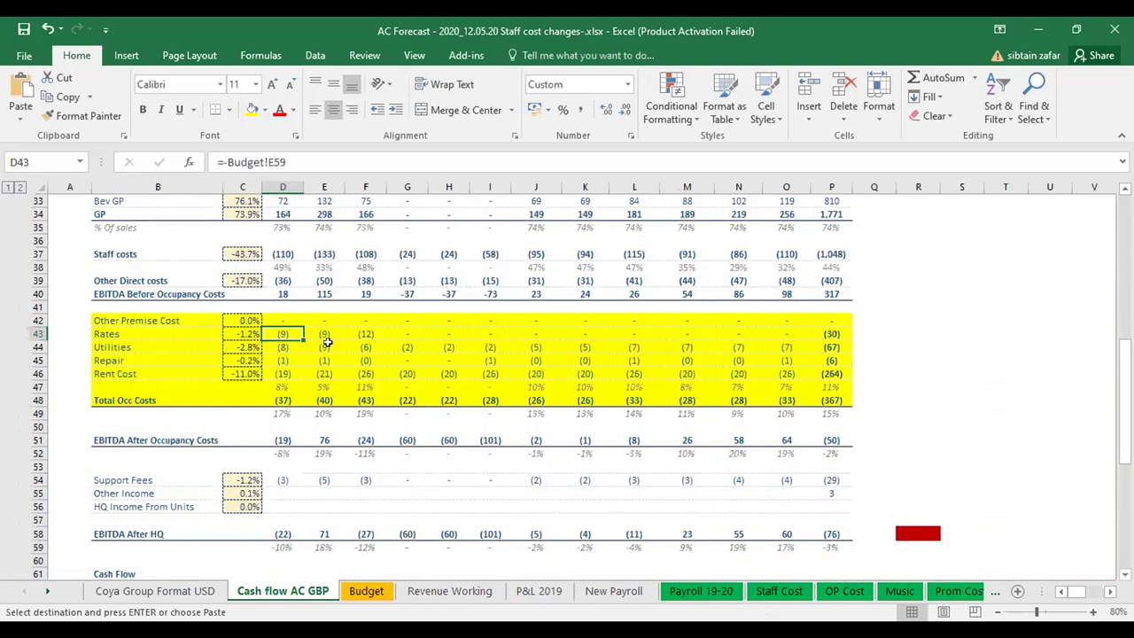
left_click(880, 343)
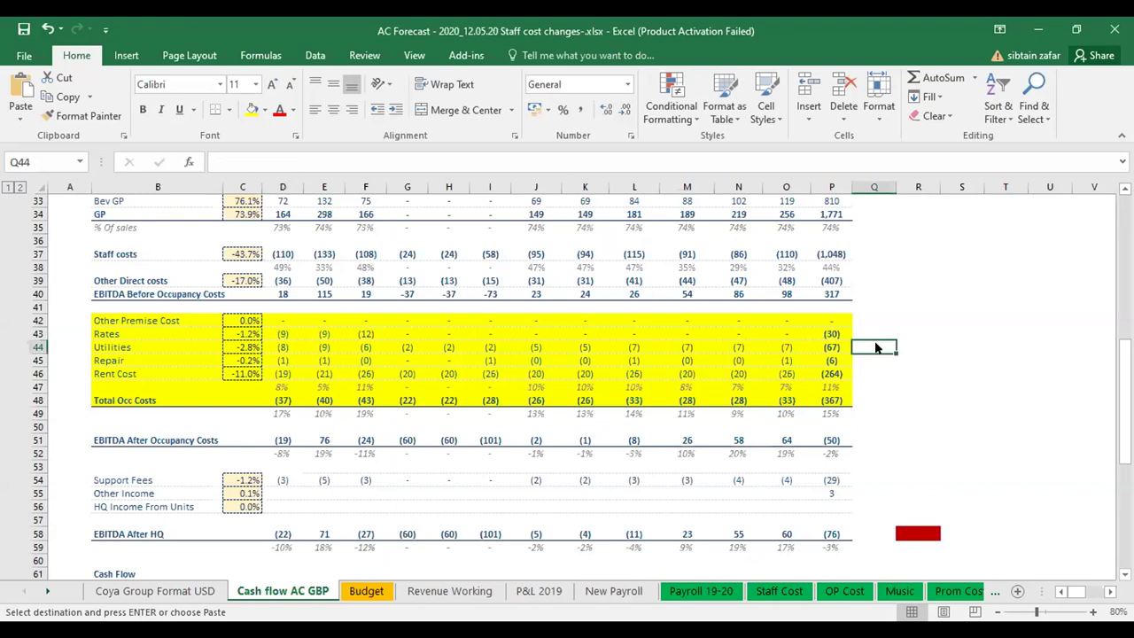
key("ctrl+alt+v")
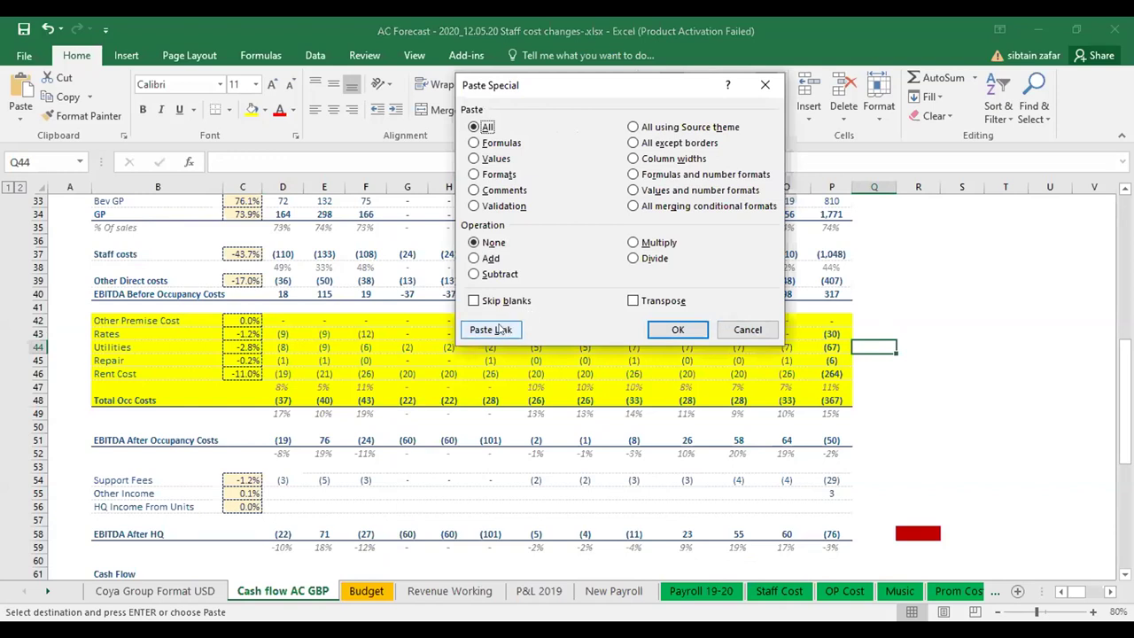
left_click(499, 329)
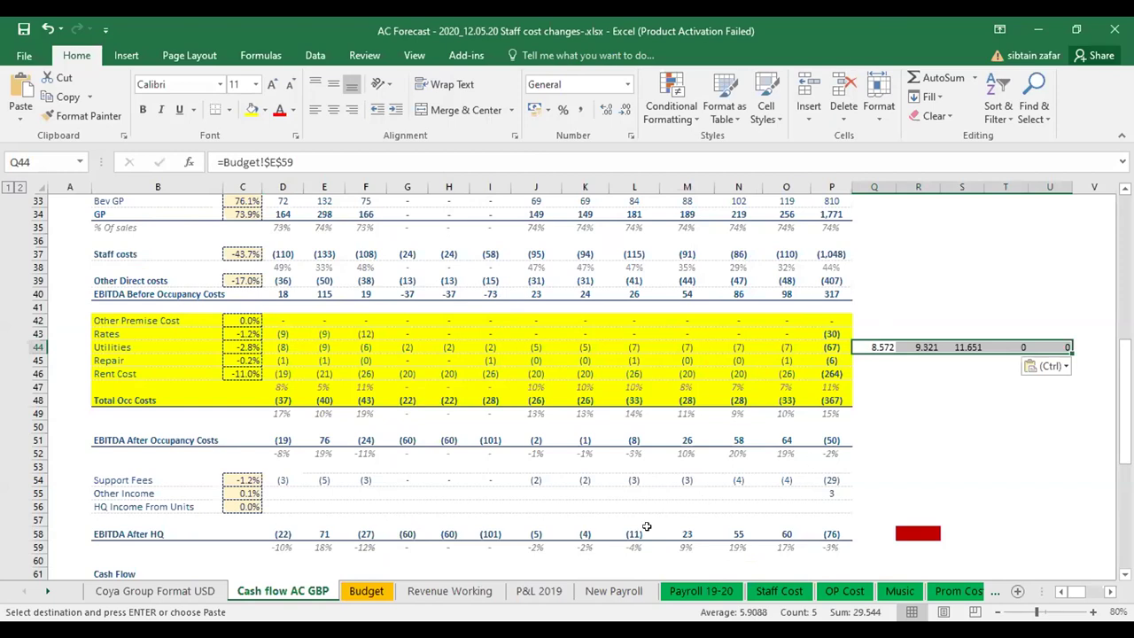
left_click(914, 386)
left_click(871, 344)
left_click(921, 347)
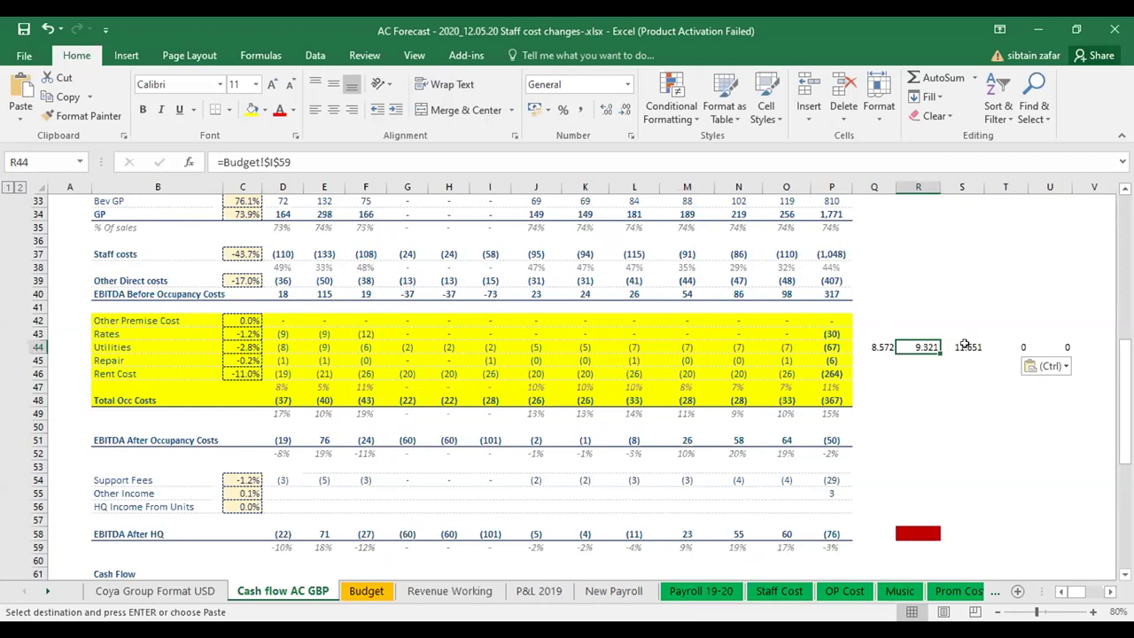
left_click(964, 346)
left_click(1025, 346)
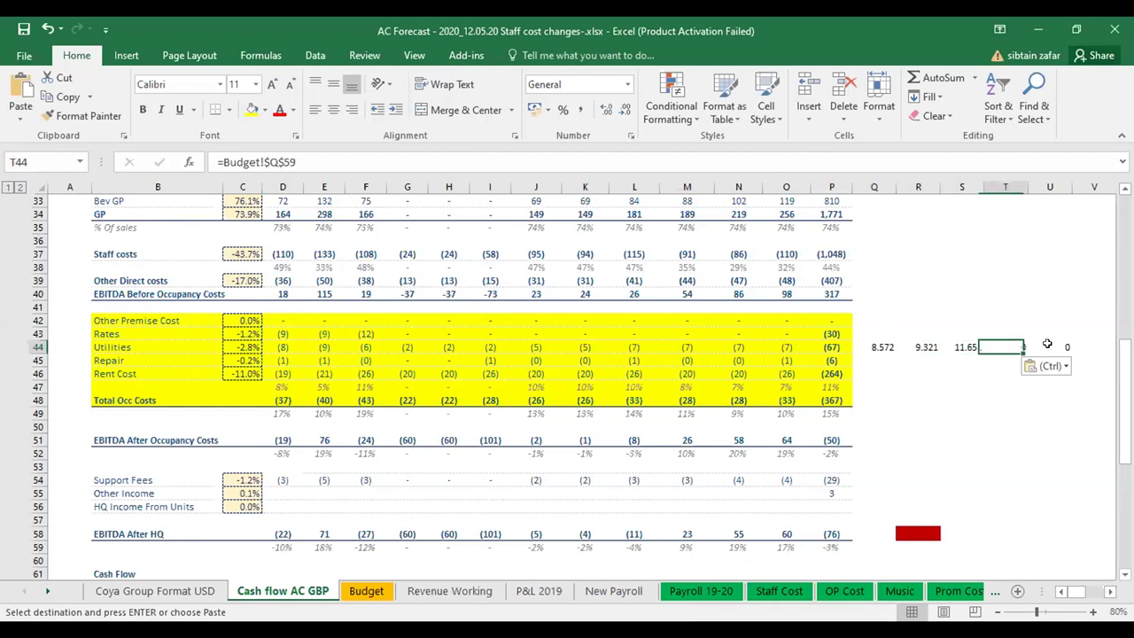
left_click(1063, 346)
left_click(884, 345)
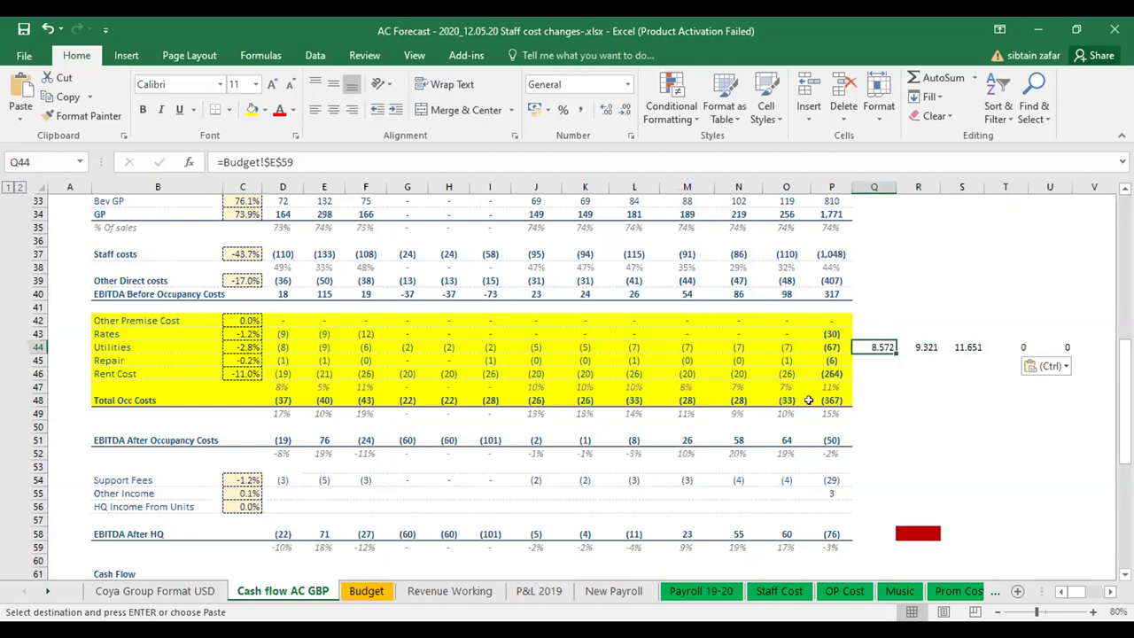
Fill the =Budget!$E$59 link across Q44:U44.
left_click(352, 592)
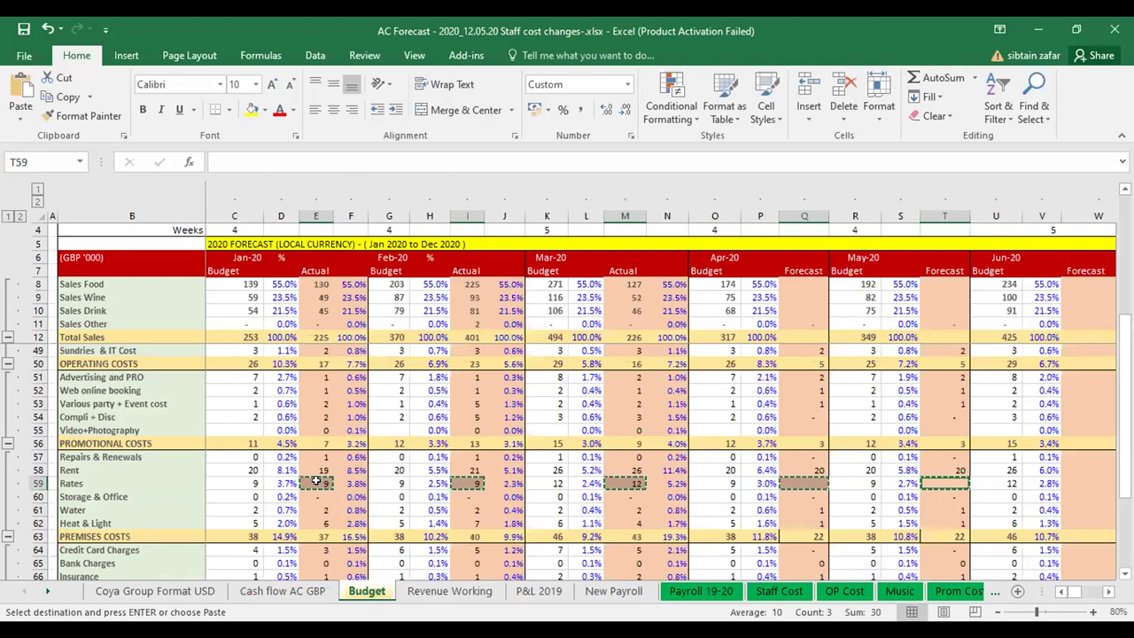
key("Escape")
left_click(347, 484)
left_click(319, 483)
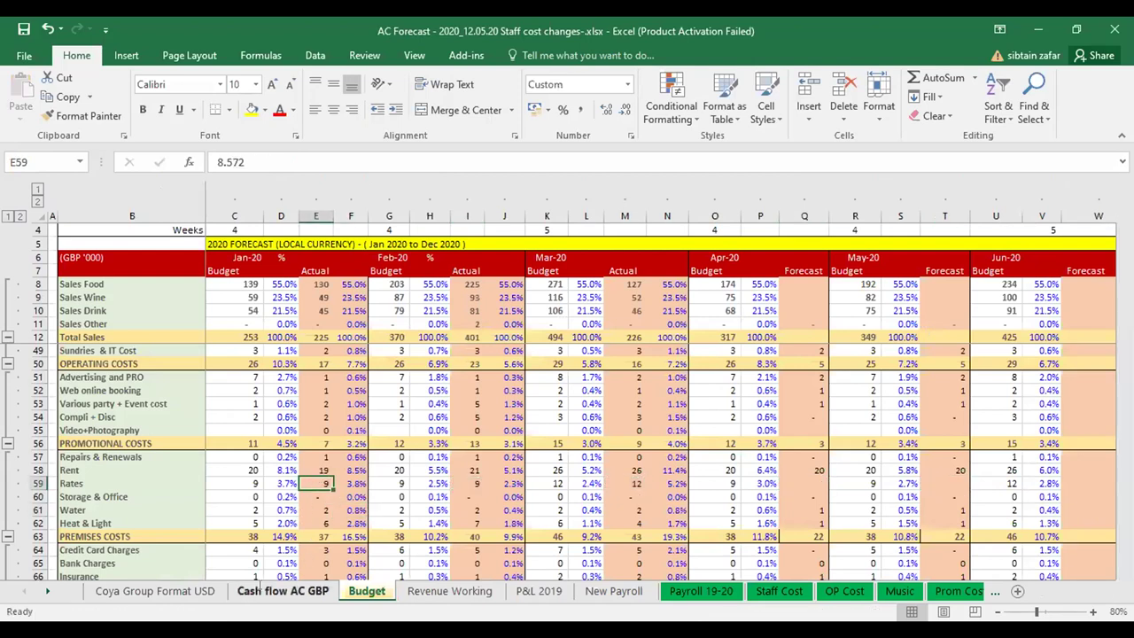
key("ctrl+Page_Up")
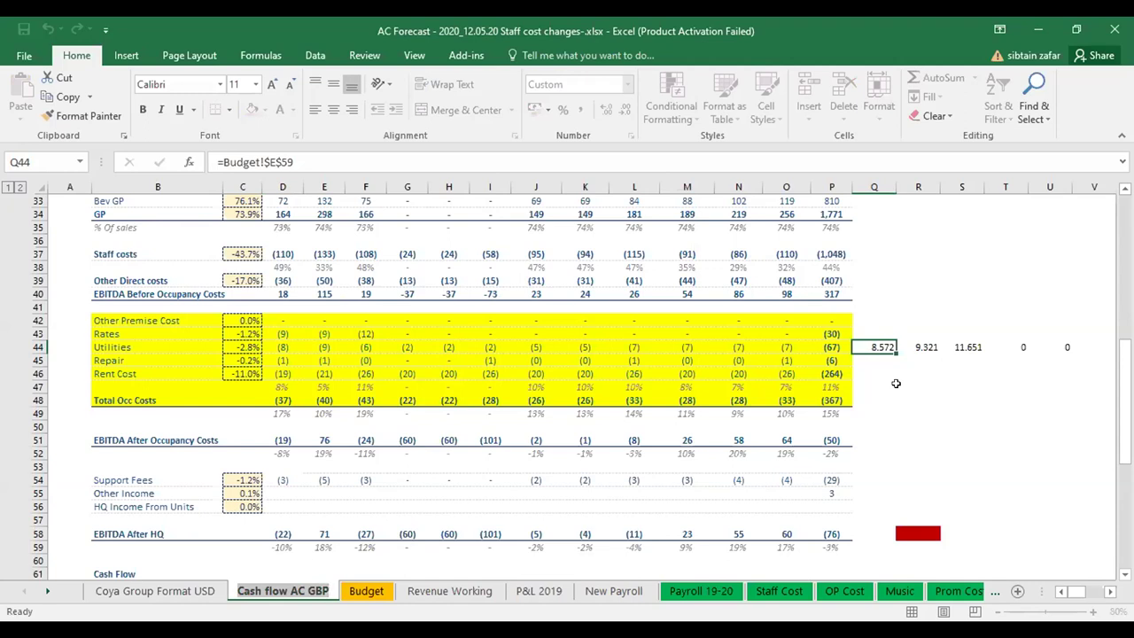
left_click_drag(877, 346, 1054, 344)
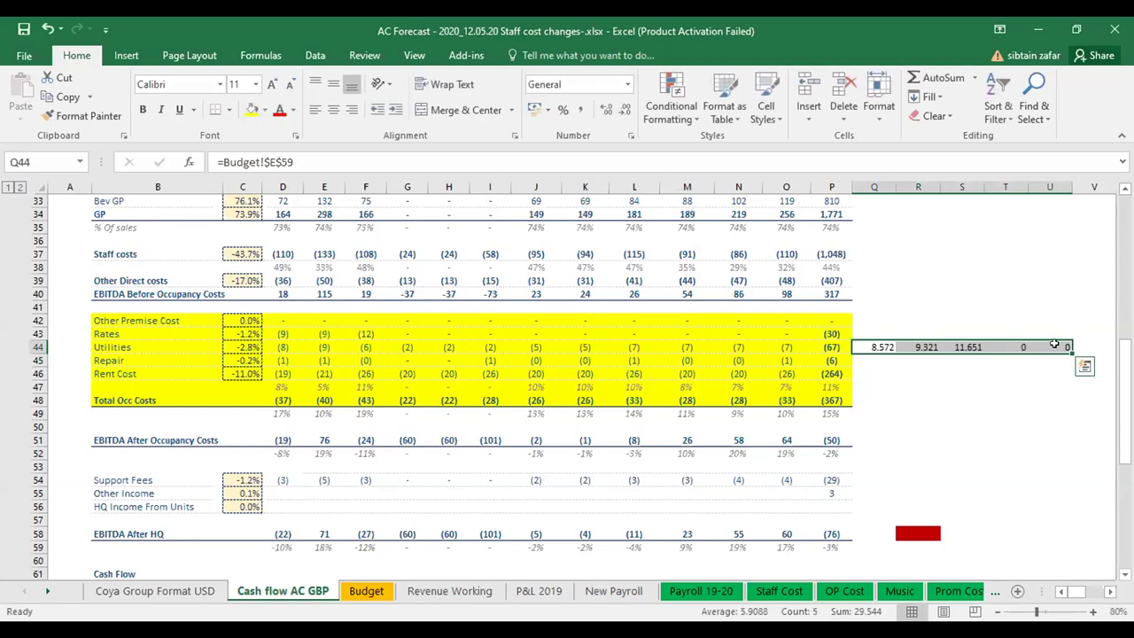
Use Find and Replace to change = to =- in all five Q44:U44 links.
key("ctrl+h")
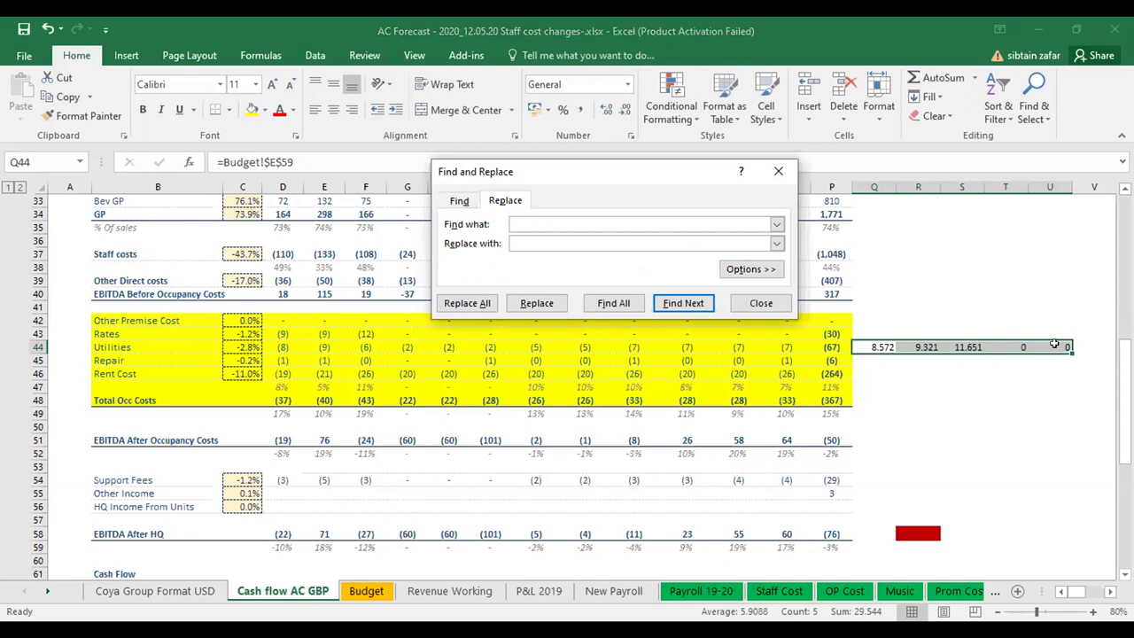
type("=")
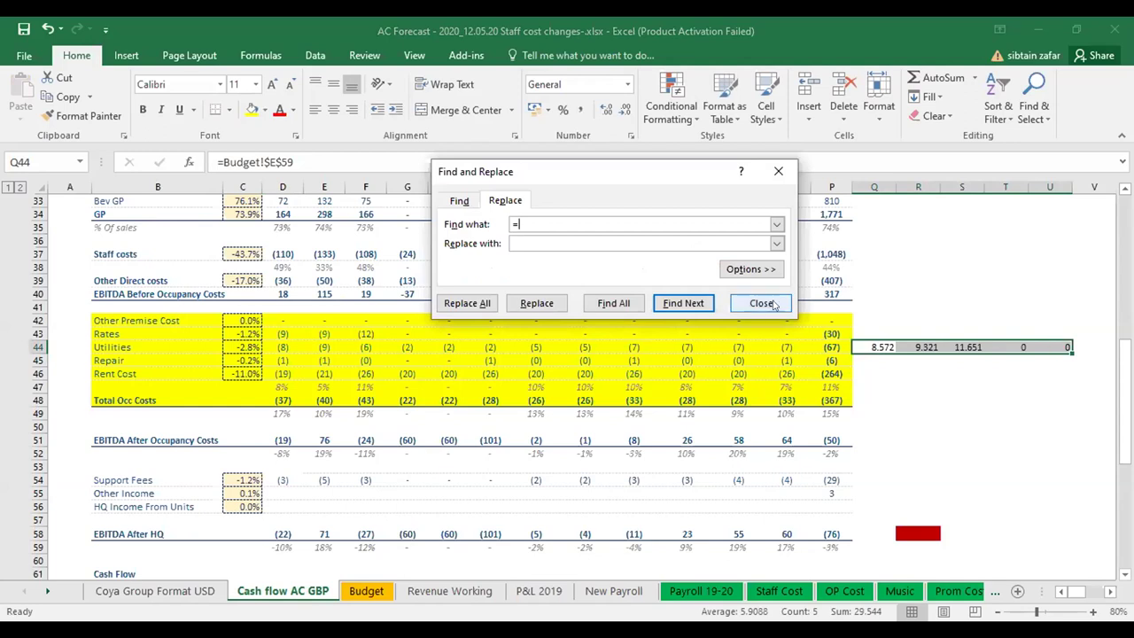
left_click(513, 241)
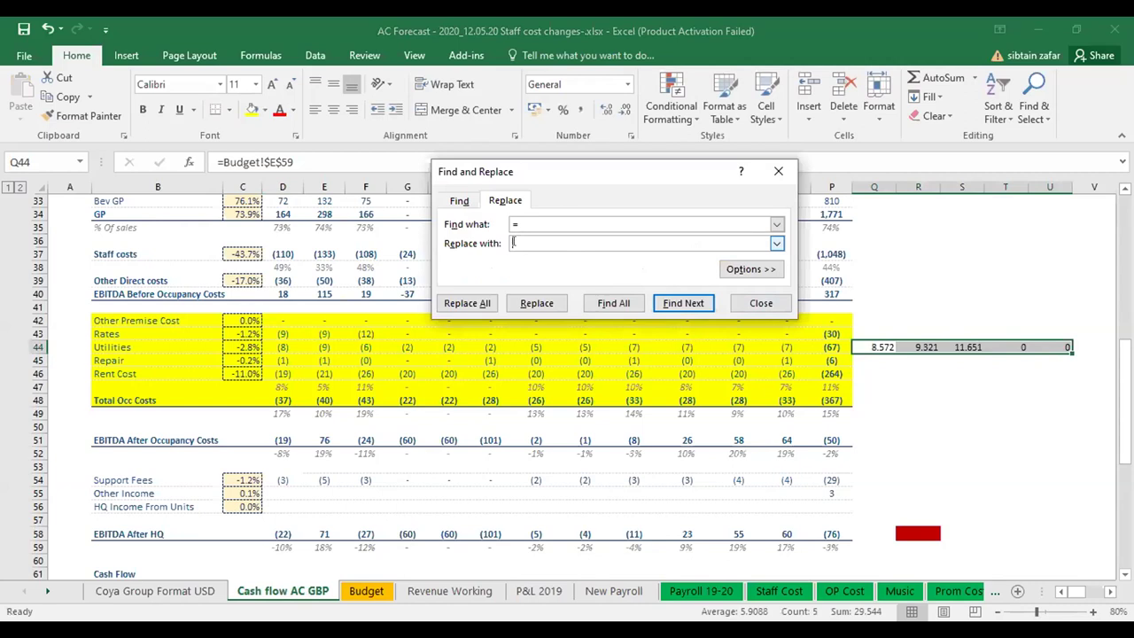
type("= -")
left_click(468, 300)
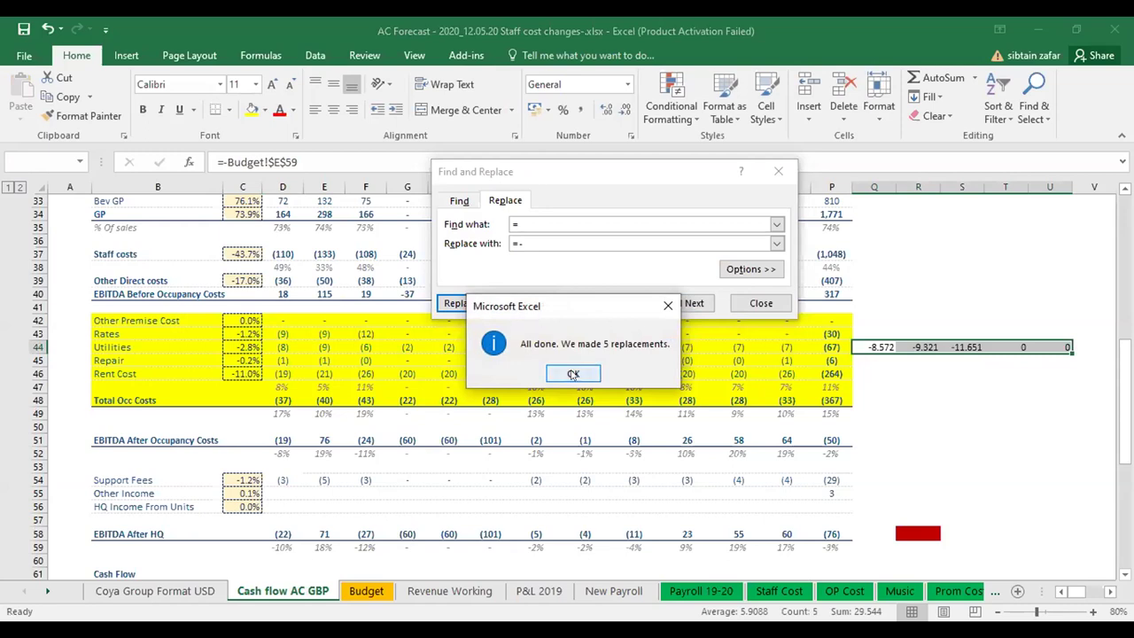
left_click(573, 374)
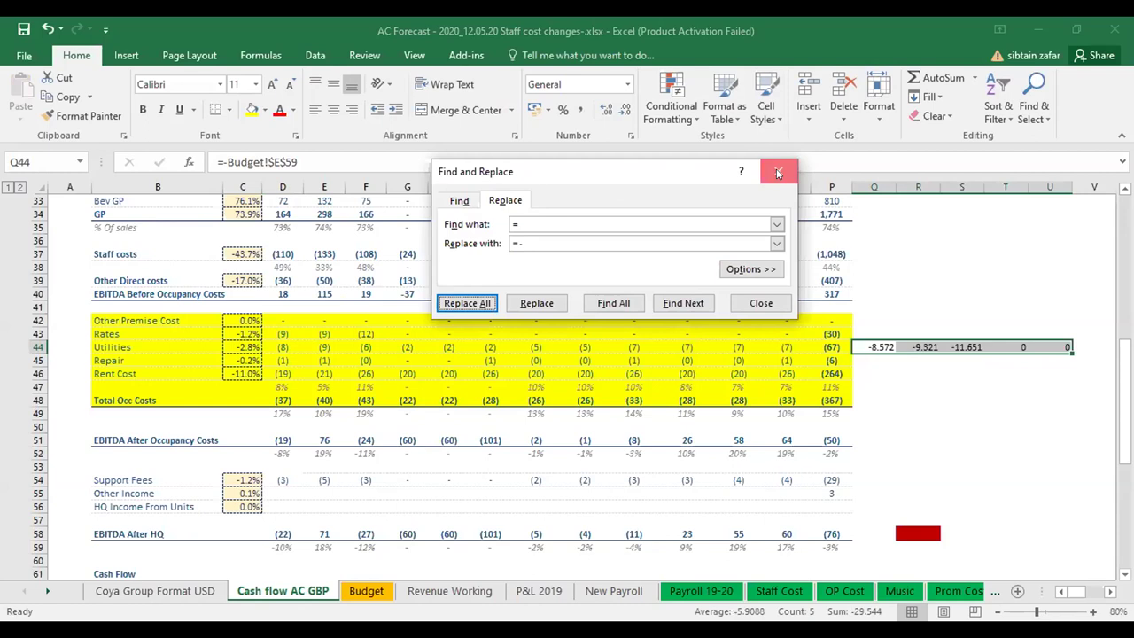
left_click(778, 173)
left_click(885, 379)
left_click(873, 346)
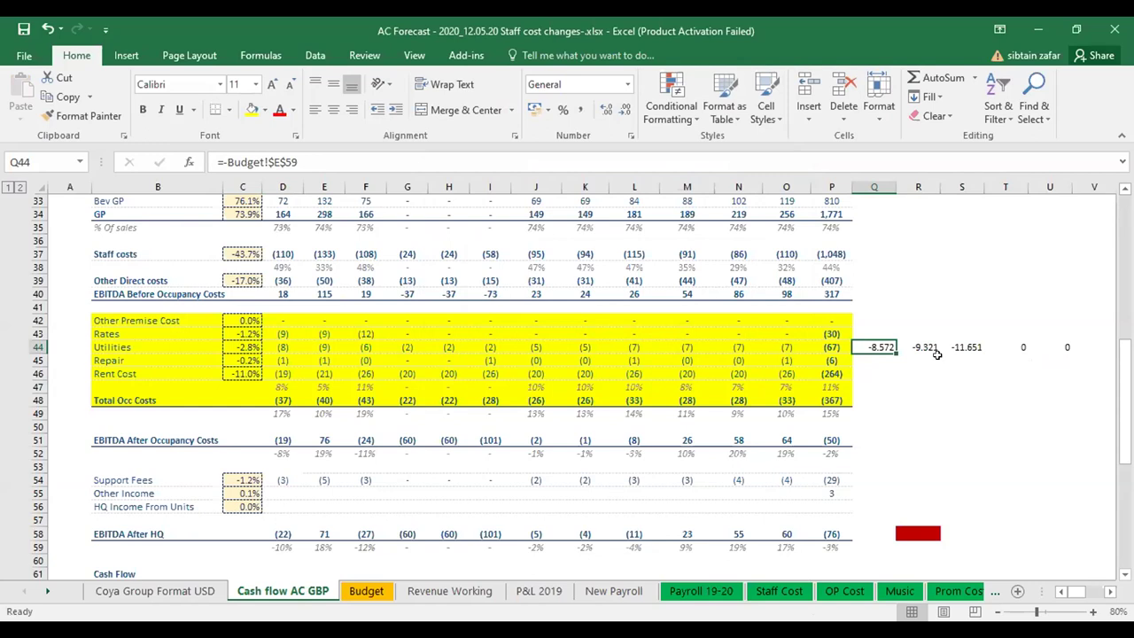
Rename the Budget sheet tab to 25.
left_click(361, 593)
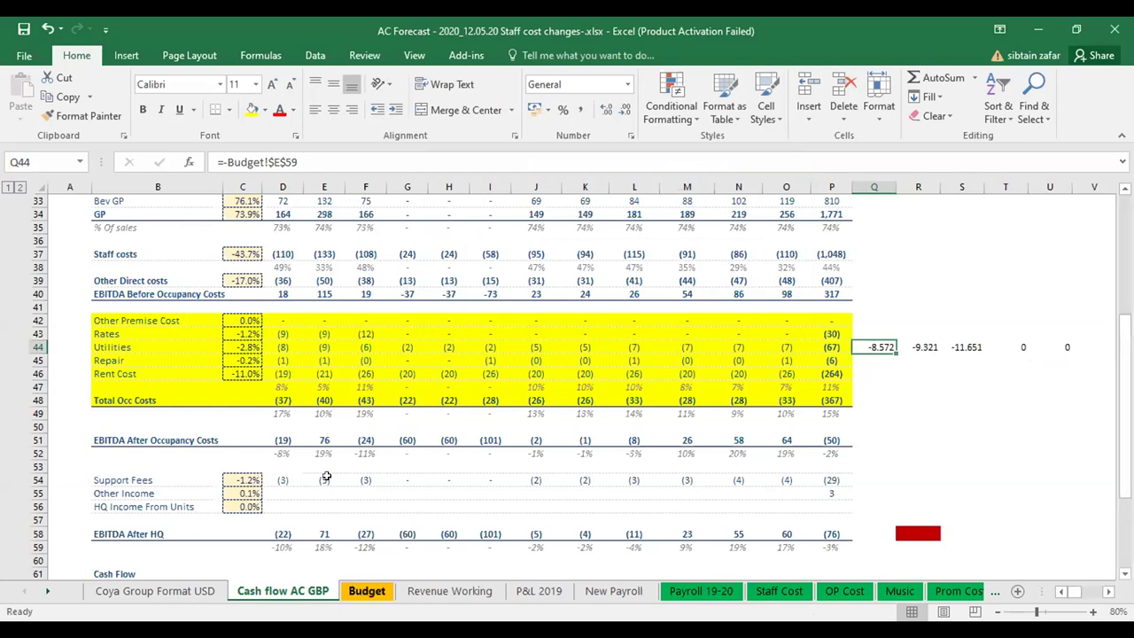
double_click(367, 591)
type("25")
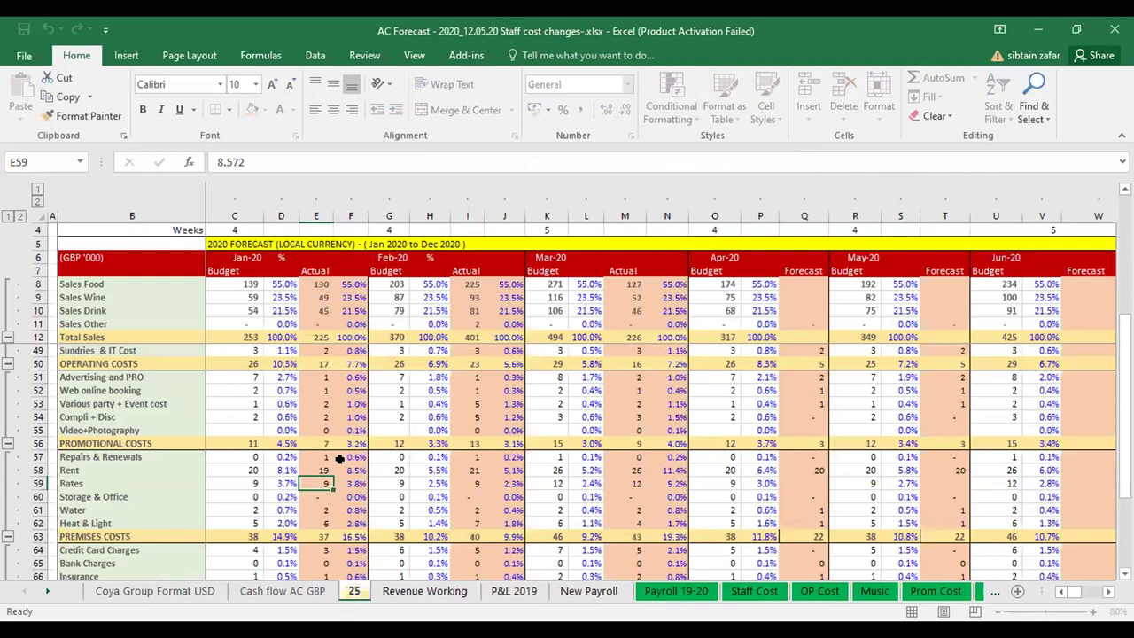
left_click(312, 506)
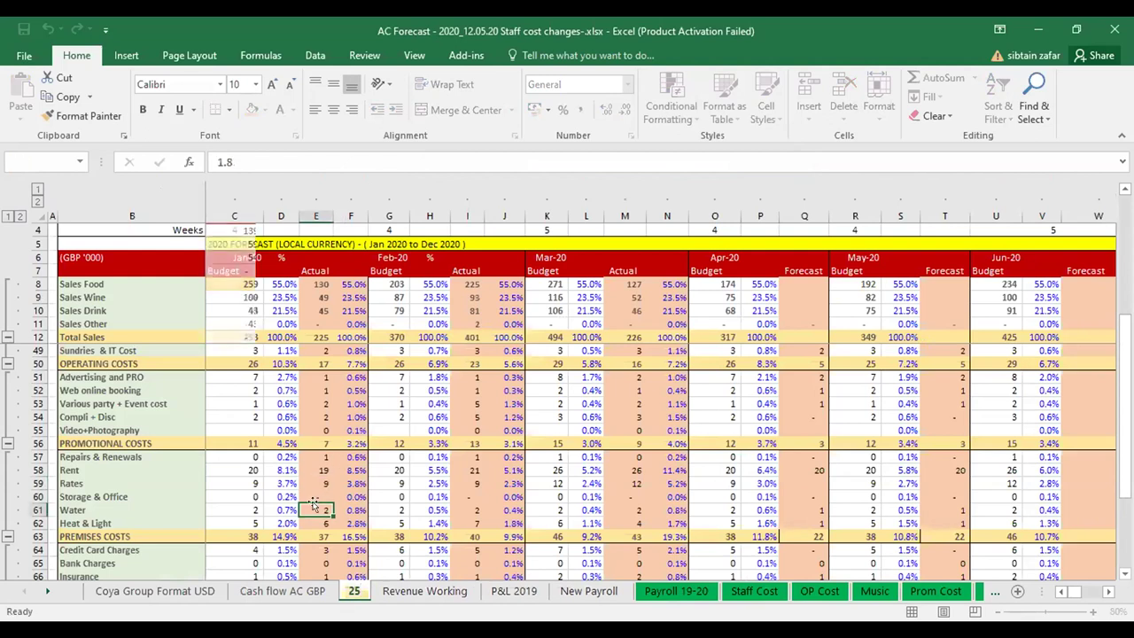
scroll(326, 416, "up", 8)
left_click(326, 416)
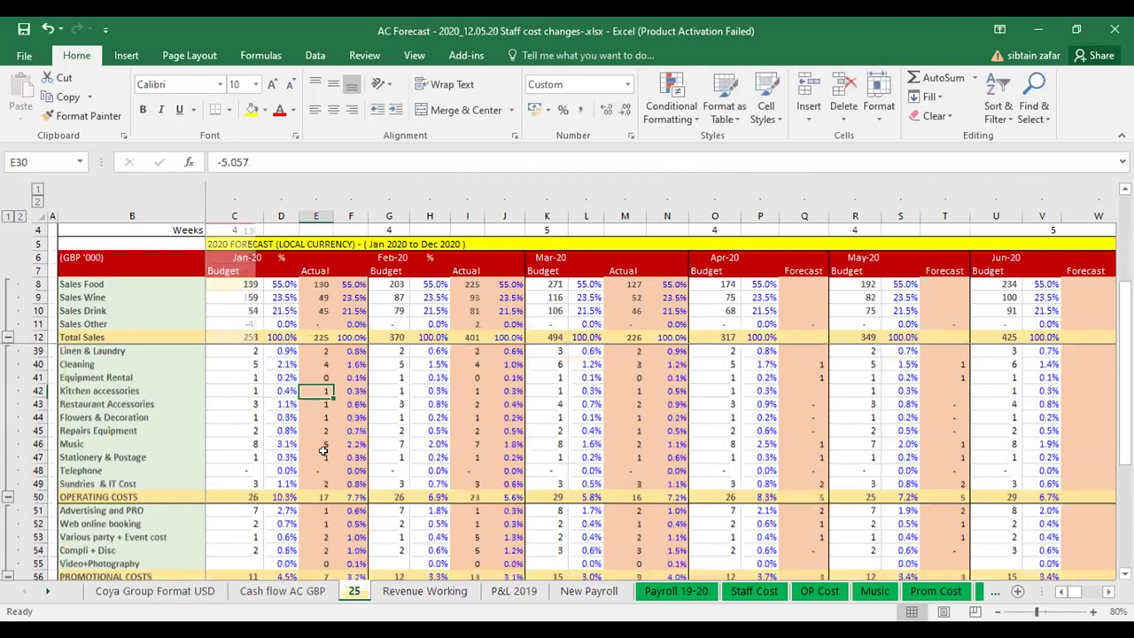
scroll(340, 453, "down", 1)
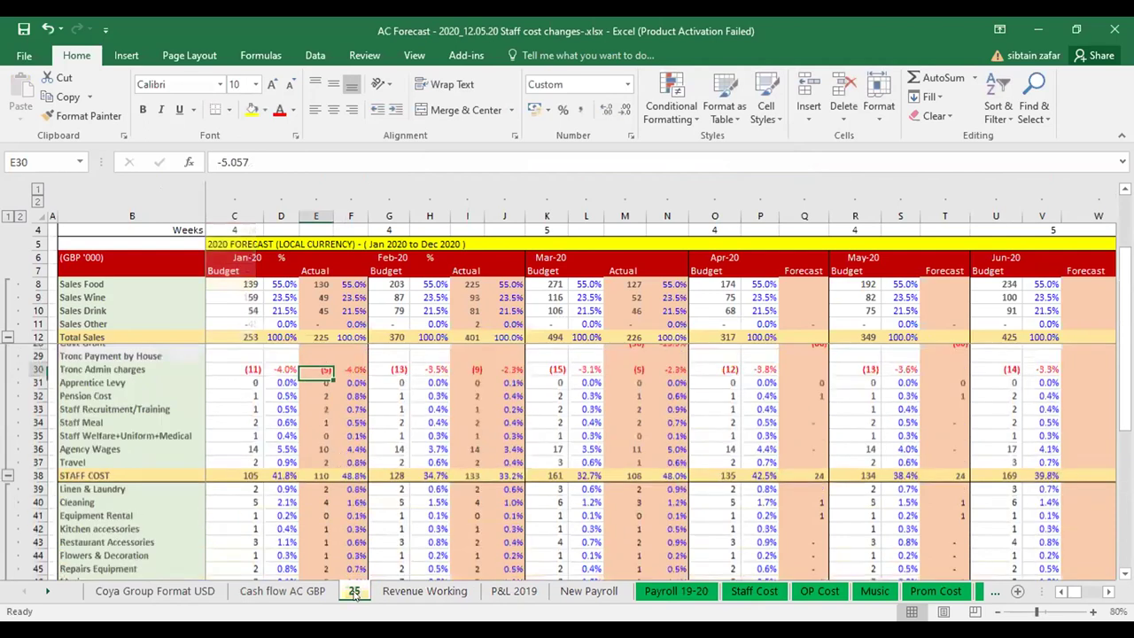
scroll(355, 594, "up", 1)
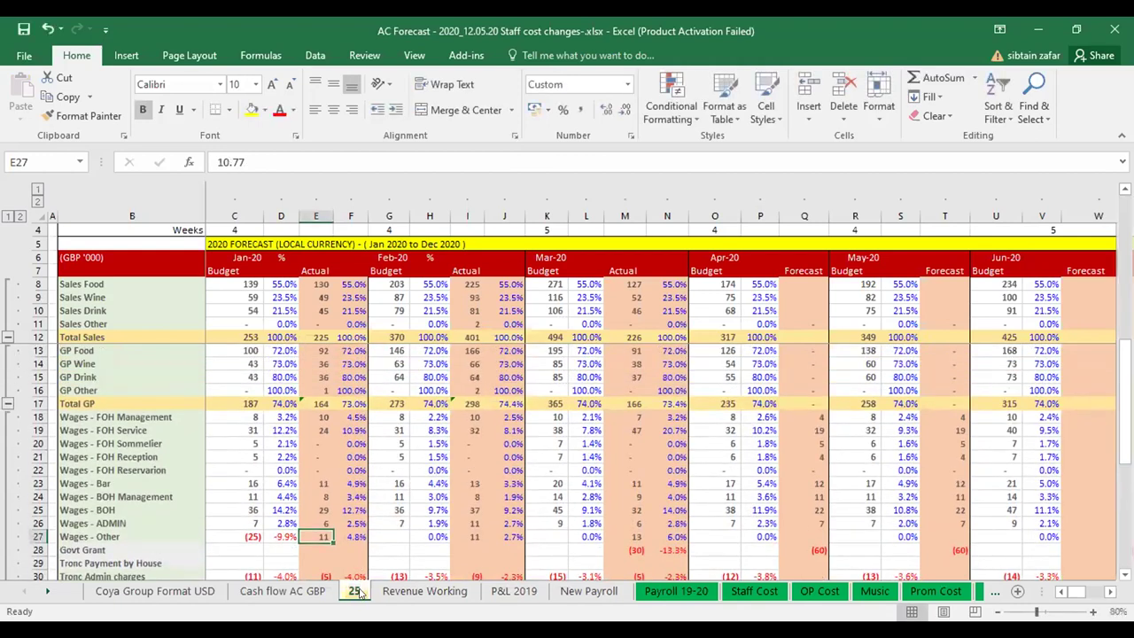
Copy the occupancy cost block B42:P48, then rename the 25 sheet back to Budget.
key("ctrl+Page_Up")
key("ctrl+c")
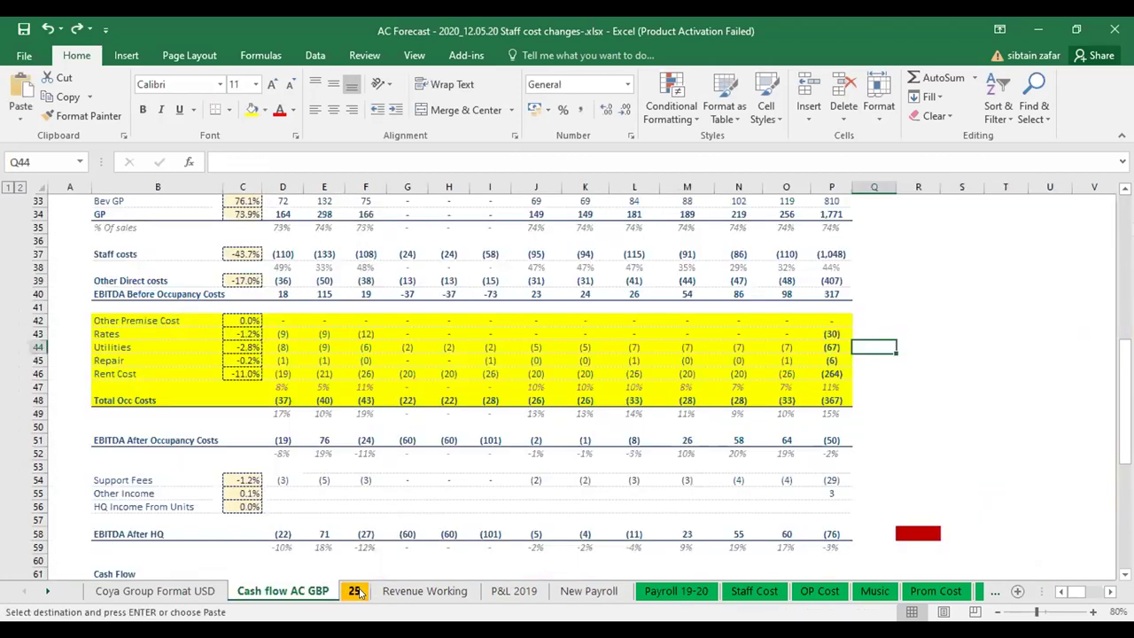
right_click(357, 593)
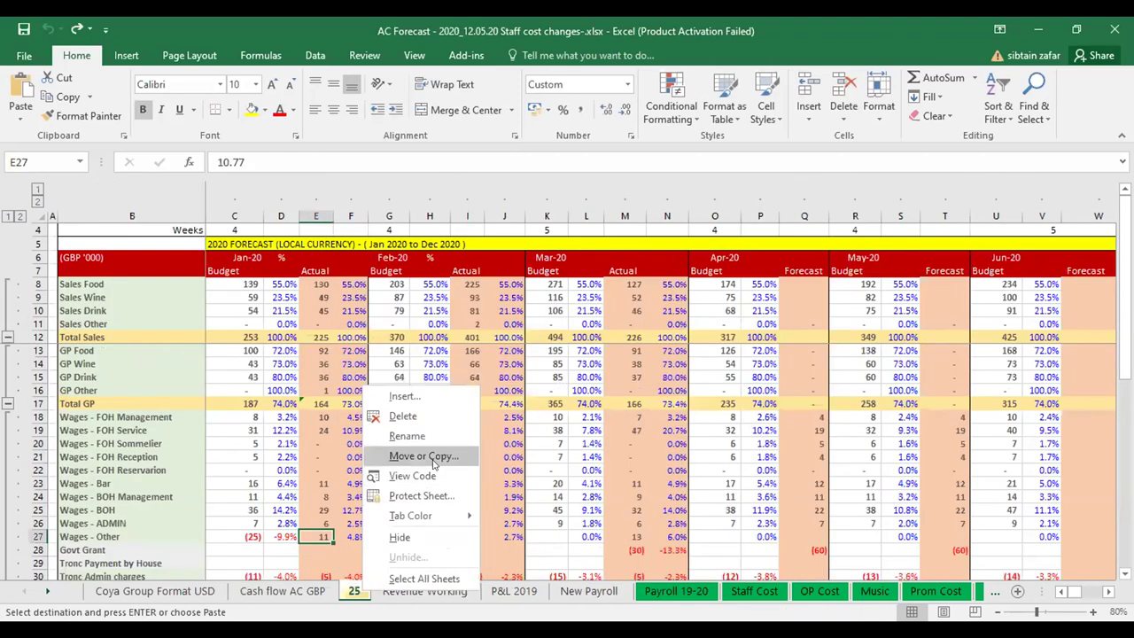
left_click(407, 436)
type("Budget")
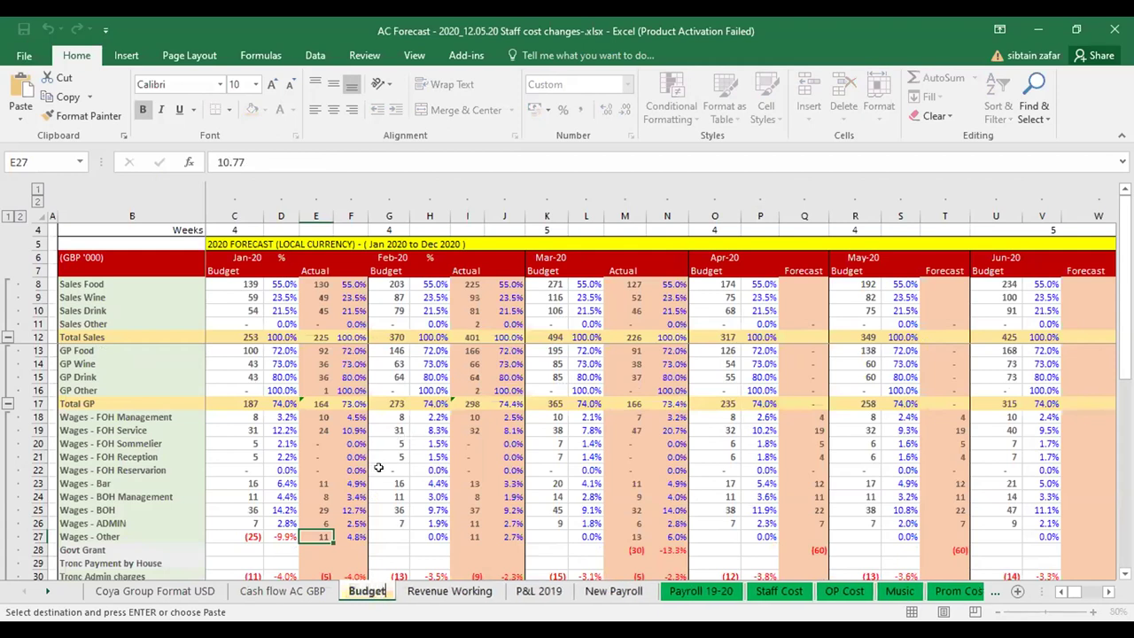
left_click(380, 468)
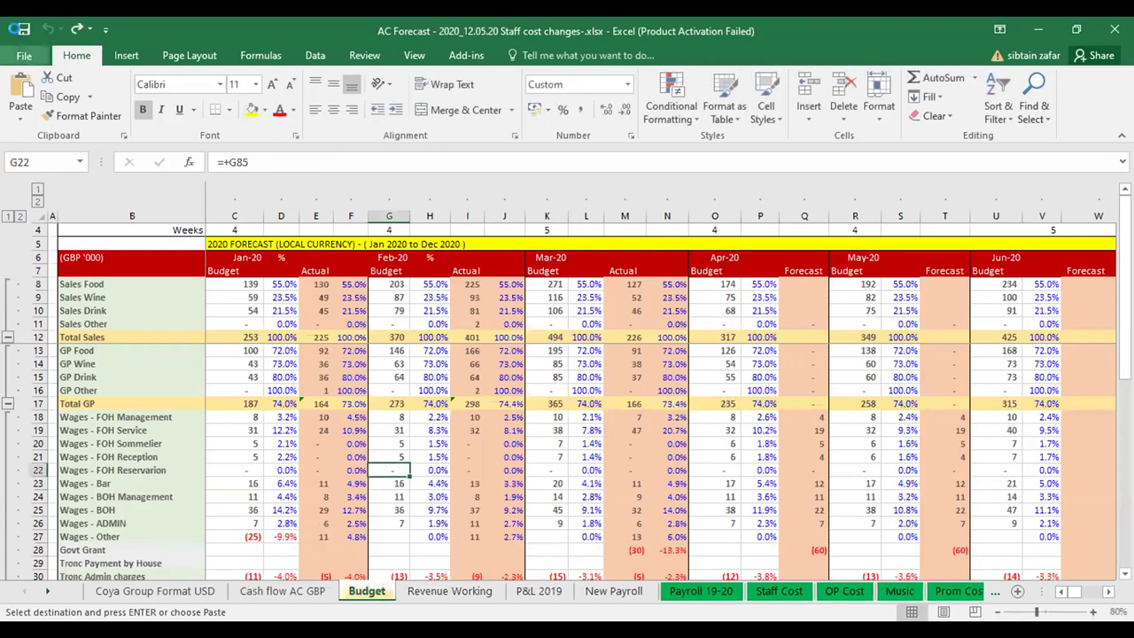
Save the AC Forecast workbook and confirm Cash flow's D43 still reads =-Budget!E59.
left_click(24, 30)
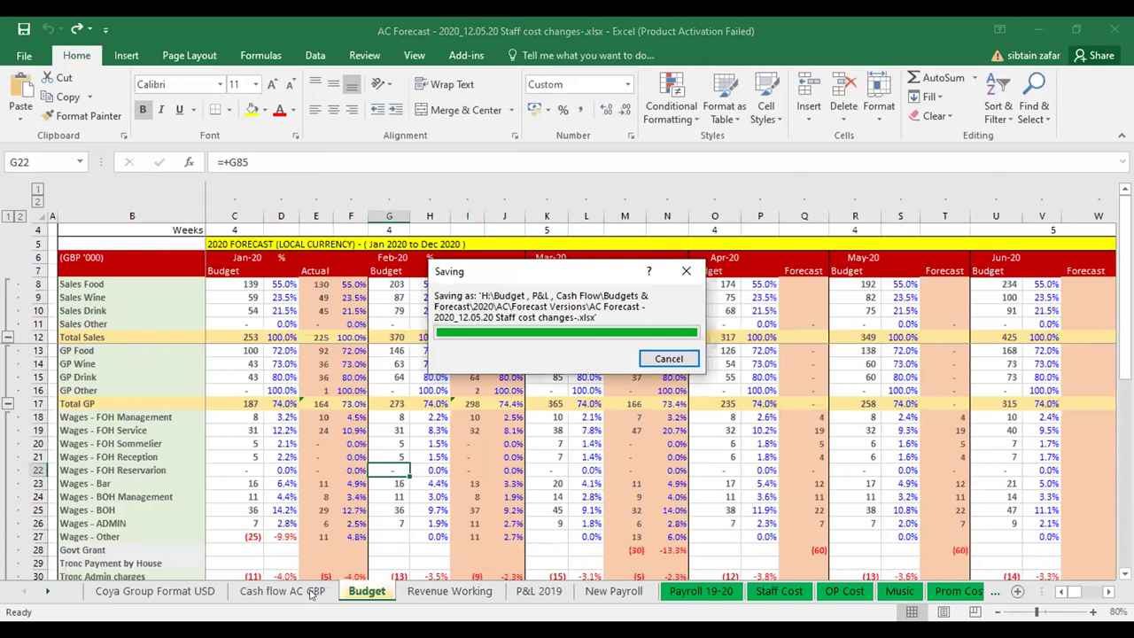
left_click(312, 592)
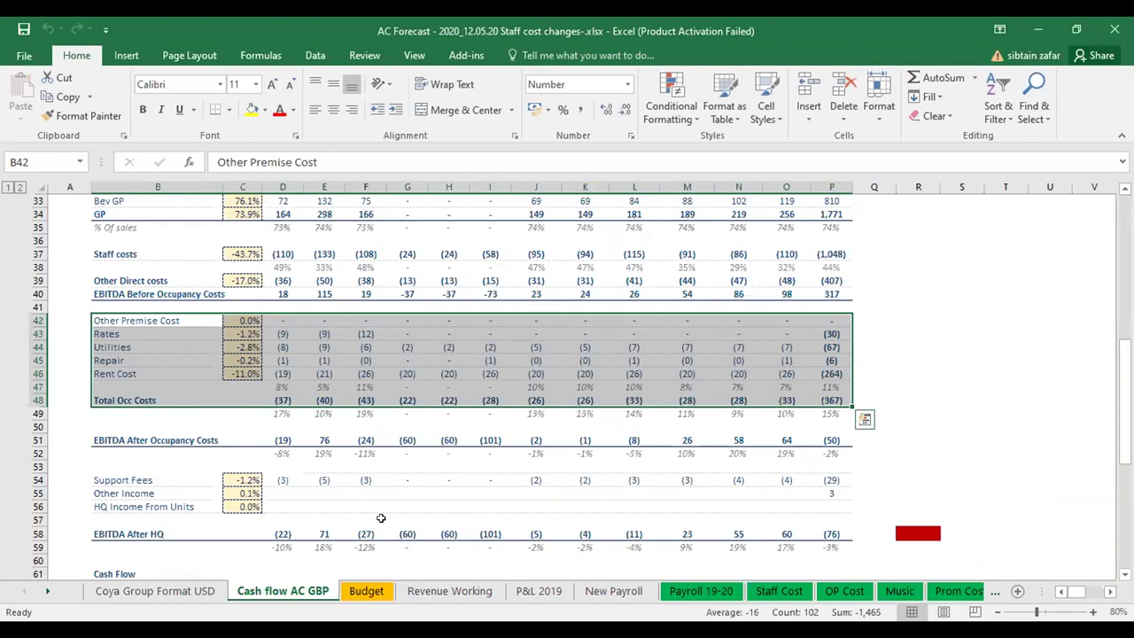
left_click(446, 434)
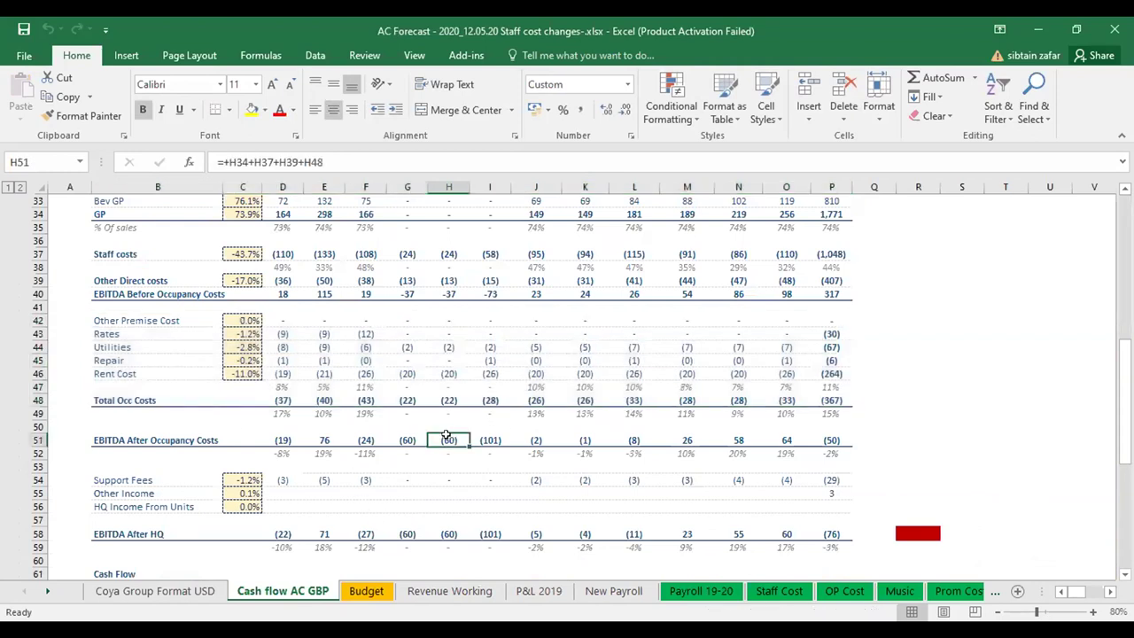
left_click(277, 331)
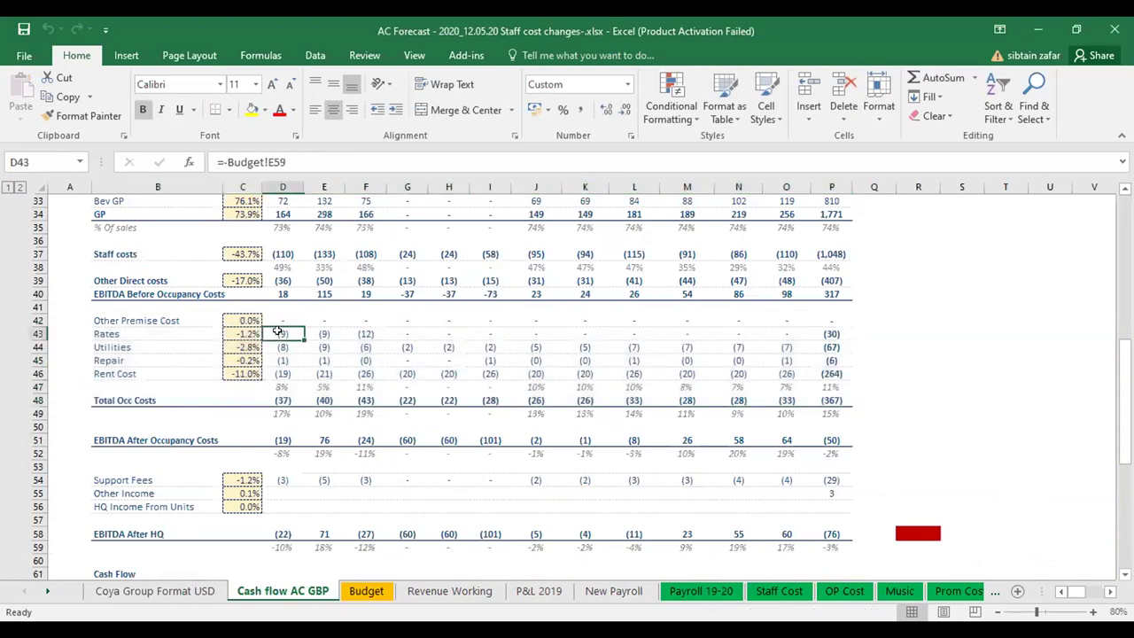
Select the empty Q44, then move to the Budget sheet's Rent and Rates rows 58–59.
left_click(866, 342)
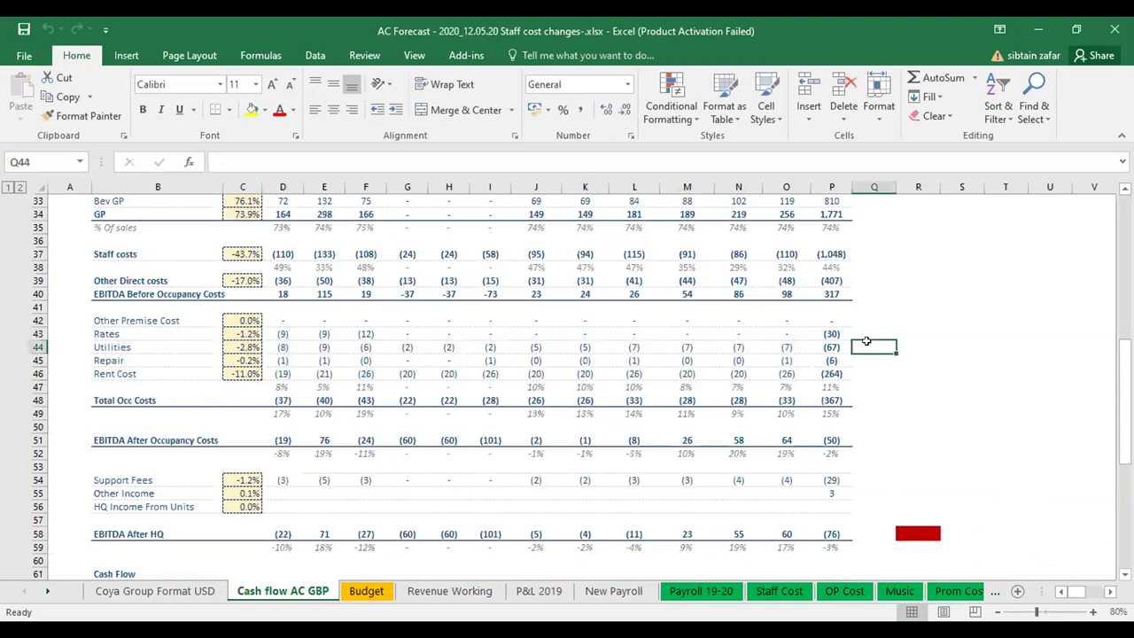
mouse_move(359, 590)
left_mouse_down()
mouse_move(365, 409)
mouse_move(429, 380)
left_mouse_up()
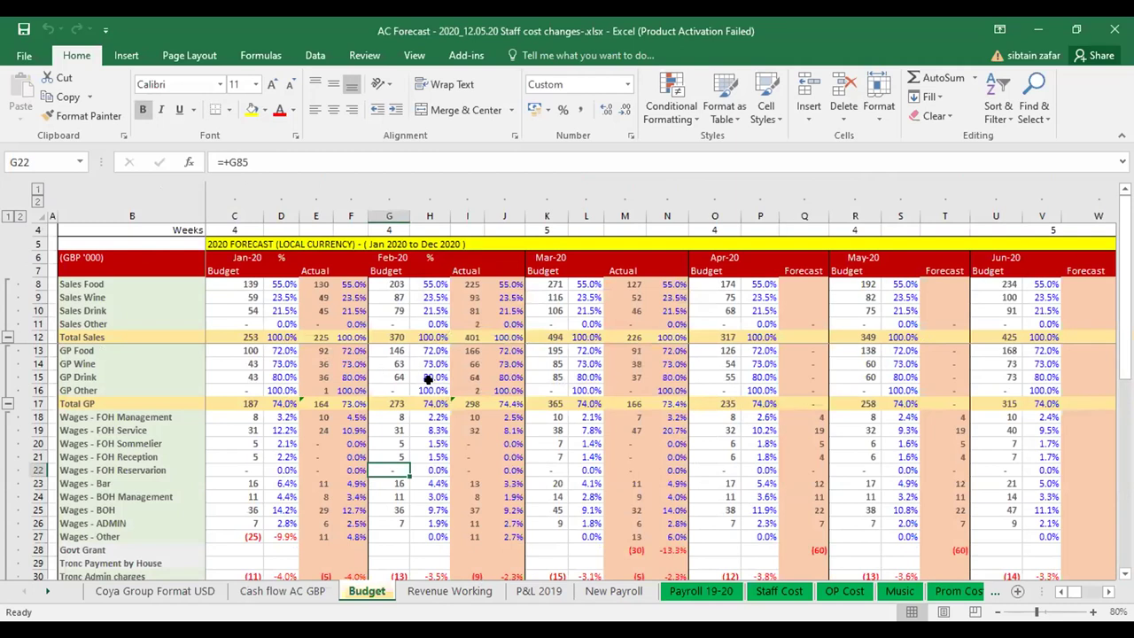
scroll(608, 452, "right", 1)
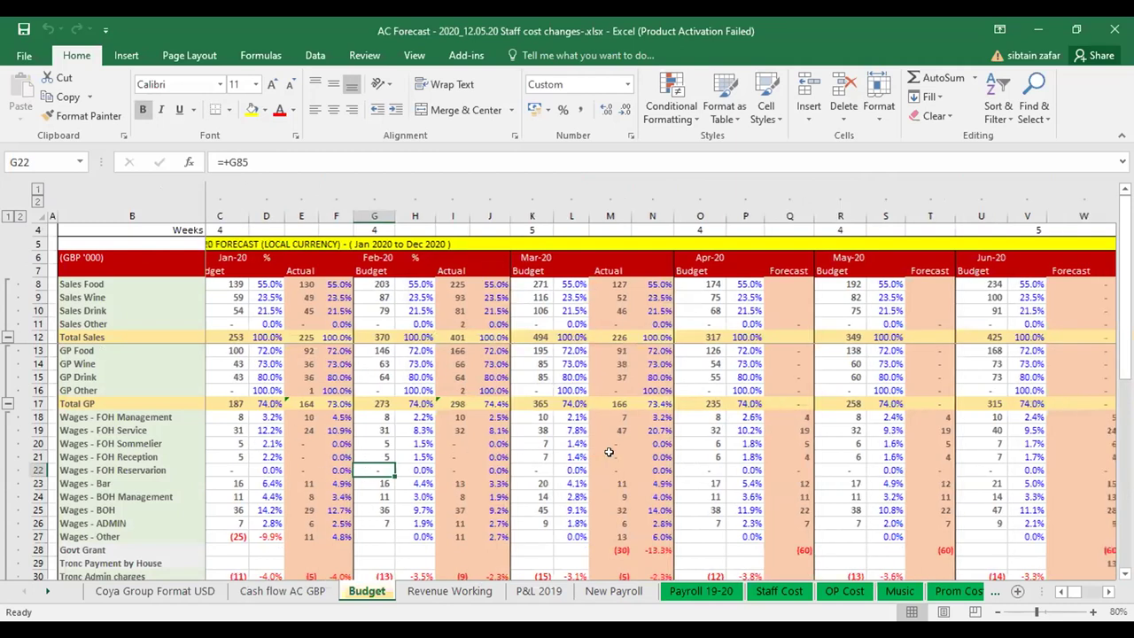
scroll(609, 452, "right", 3)
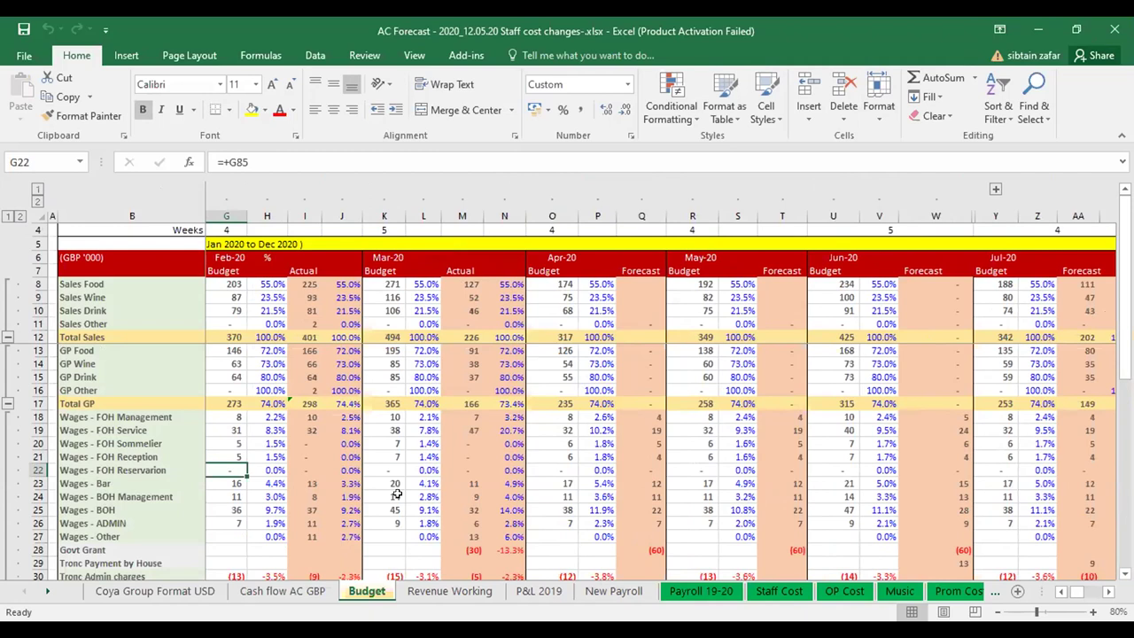
left_click(270, 591)
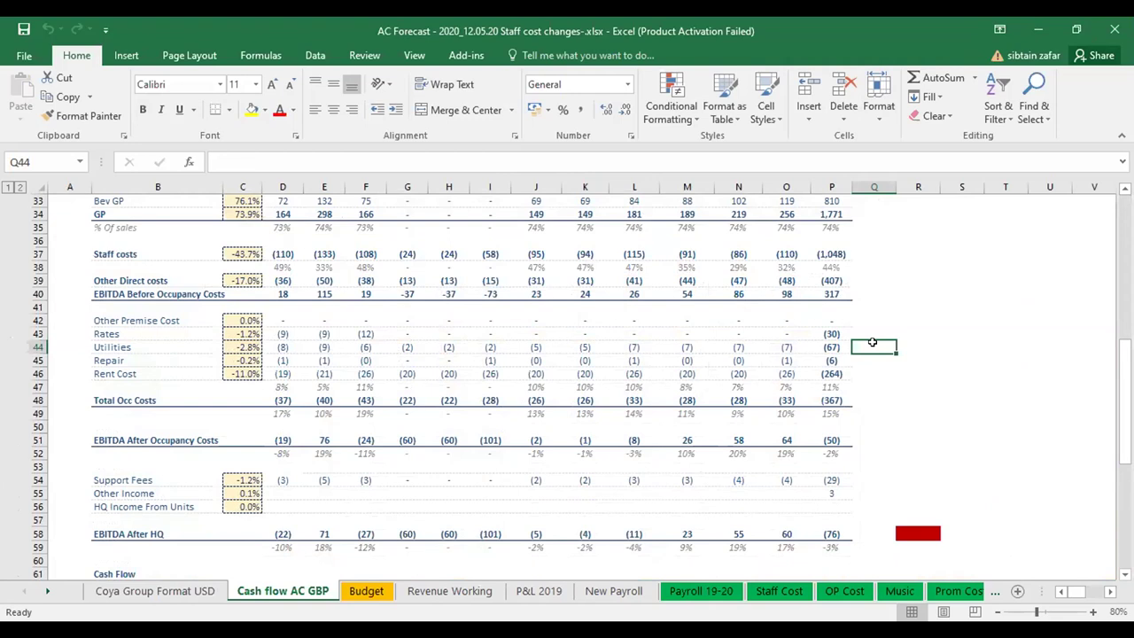
left_click(365, 591)
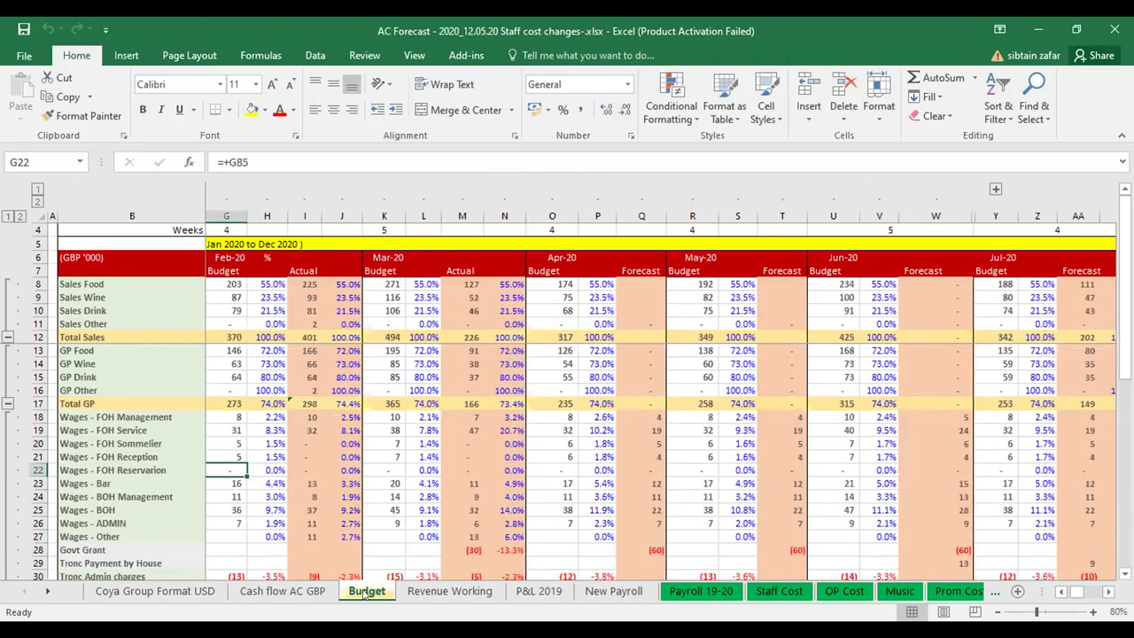
scroll(353, 460, "down", 4)
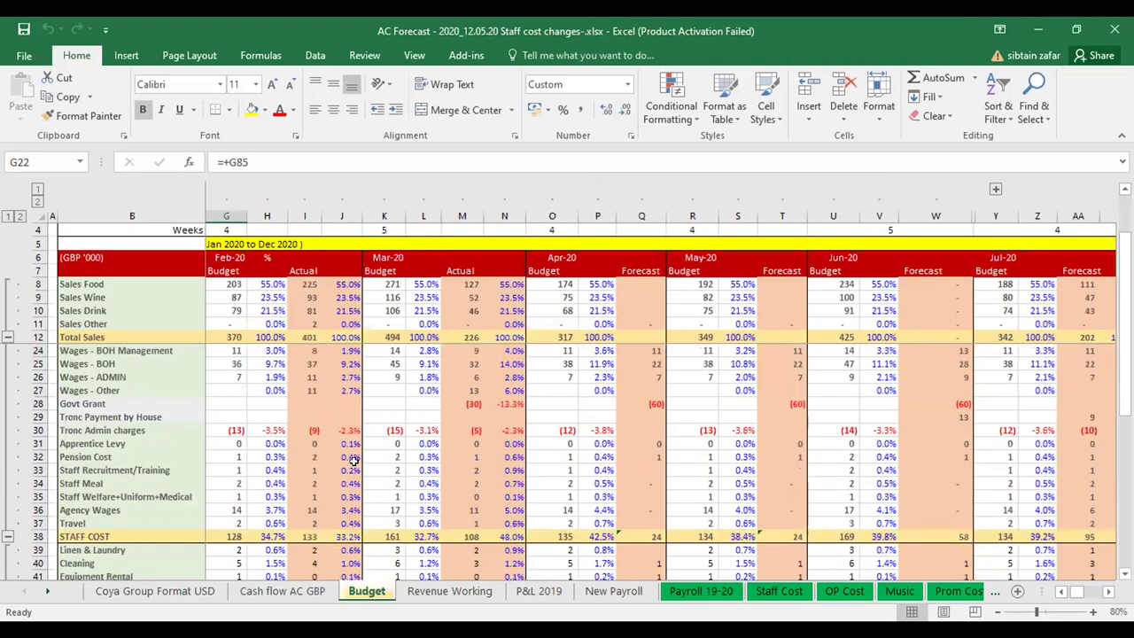
scroll(353, 461, "down", 4)
scroll(353, 460, "down", 5)
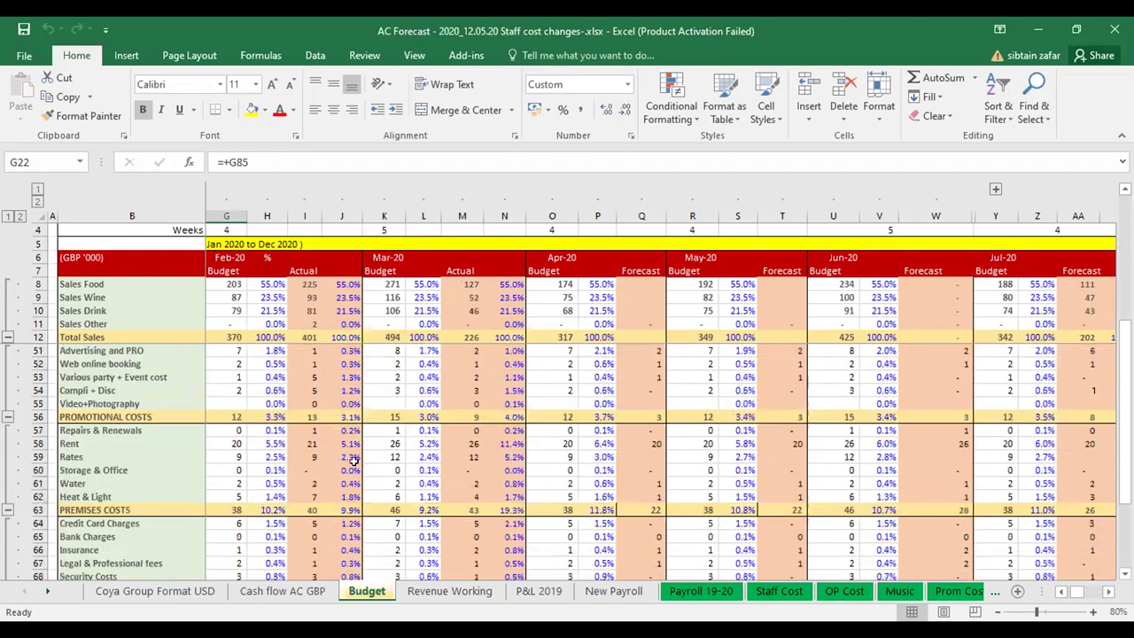
Copy Budget's Feb–May Rates cells I59, M59, Q59 and T59.
left_click(304, 455)
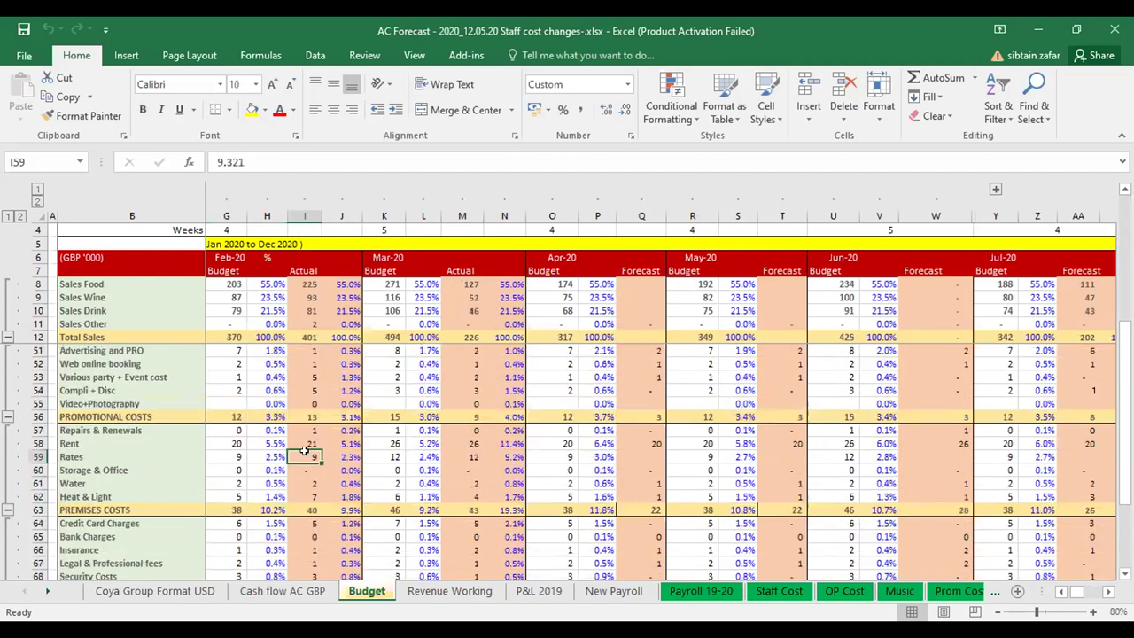
left_click(471, 454, "ctrl")
left_click(637, 454, "ctrl")
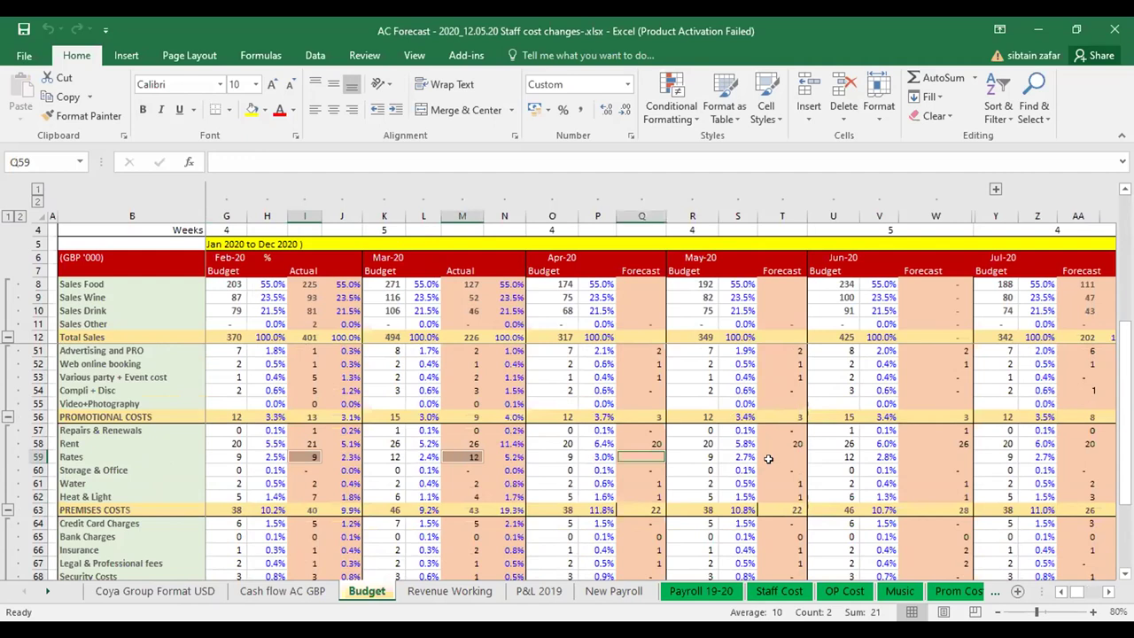
left_click(782, 454, "ctrl")
key("ctrl+c")
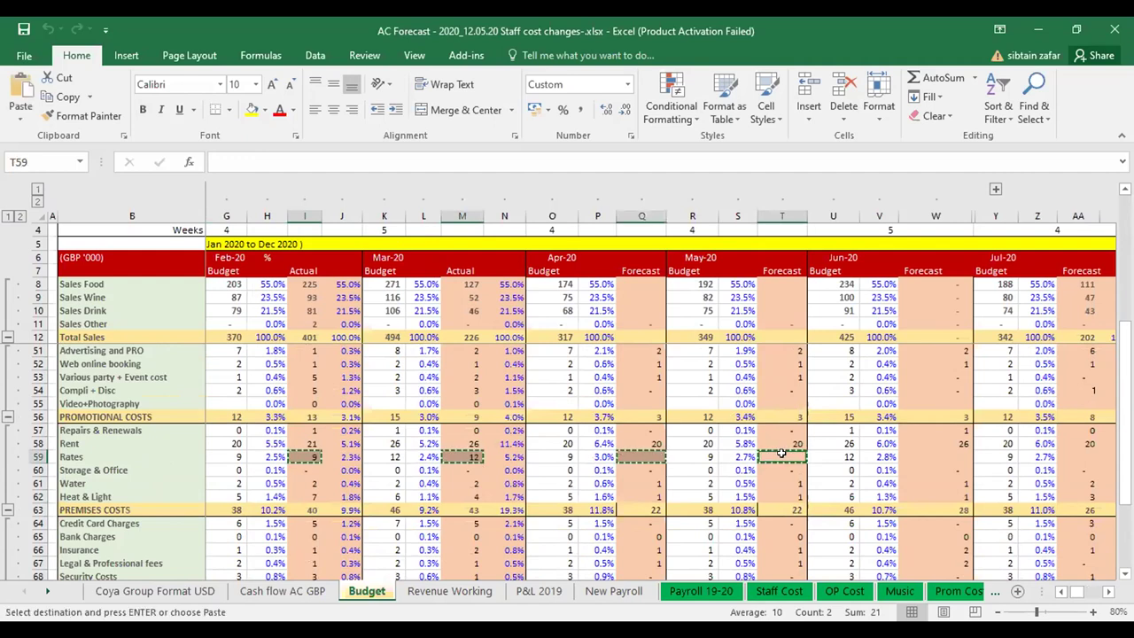
Paste them as links into Cash flow AC GBP's Q44:T44 and fill Q44's =Budget!$I$59 down to Q45.
left_click(288, 590)
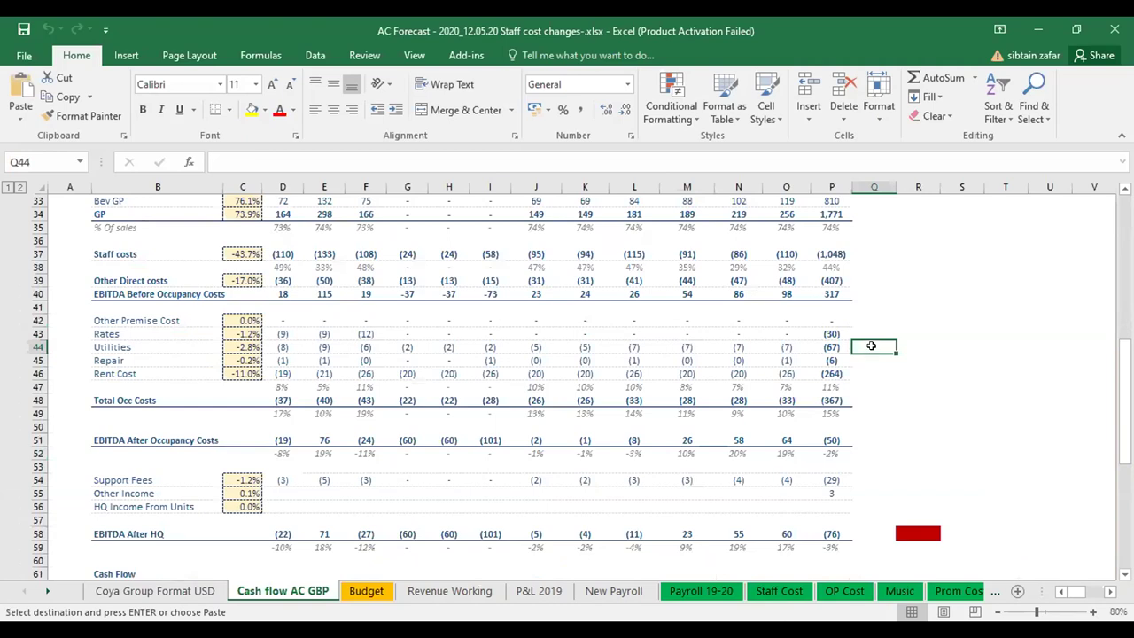
key("ctrl+alt+v")
left_click(485, 329)
left_click(943, 399)
left_click(882, 347)
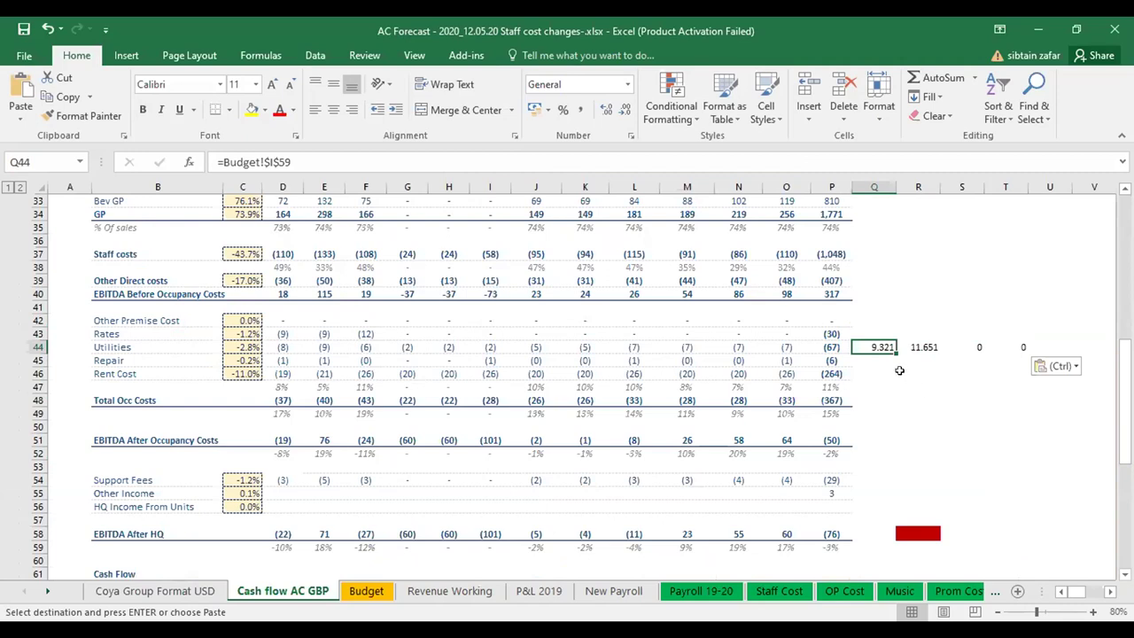
left_click_drag(895, 351, 897, 370)
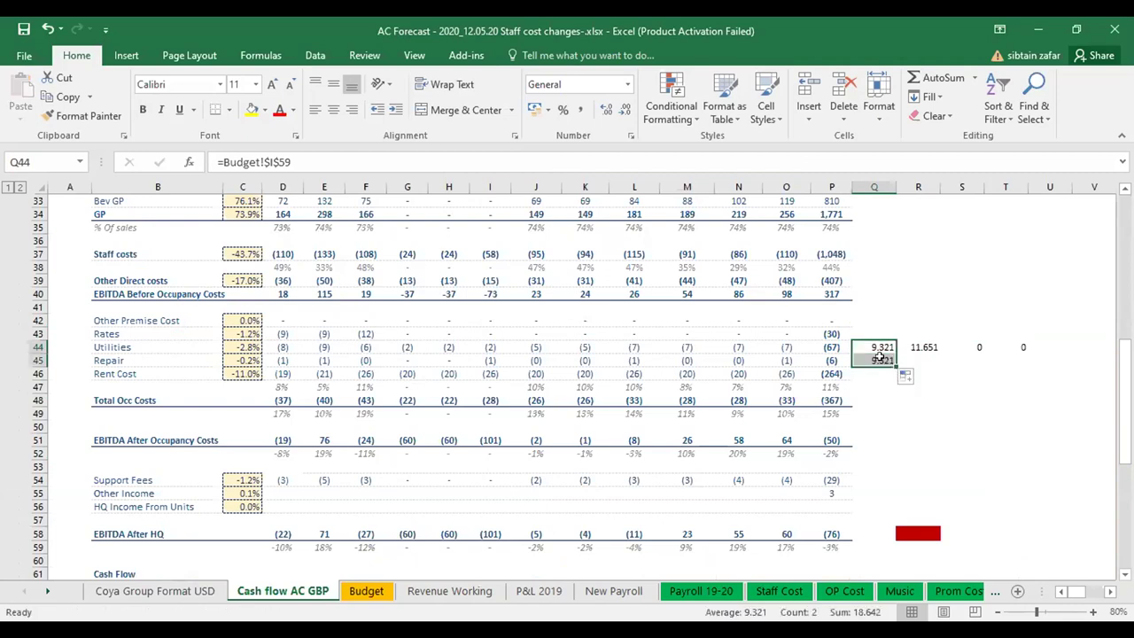
left_click(879, 356)
double_click(879, 348)
key("Return")
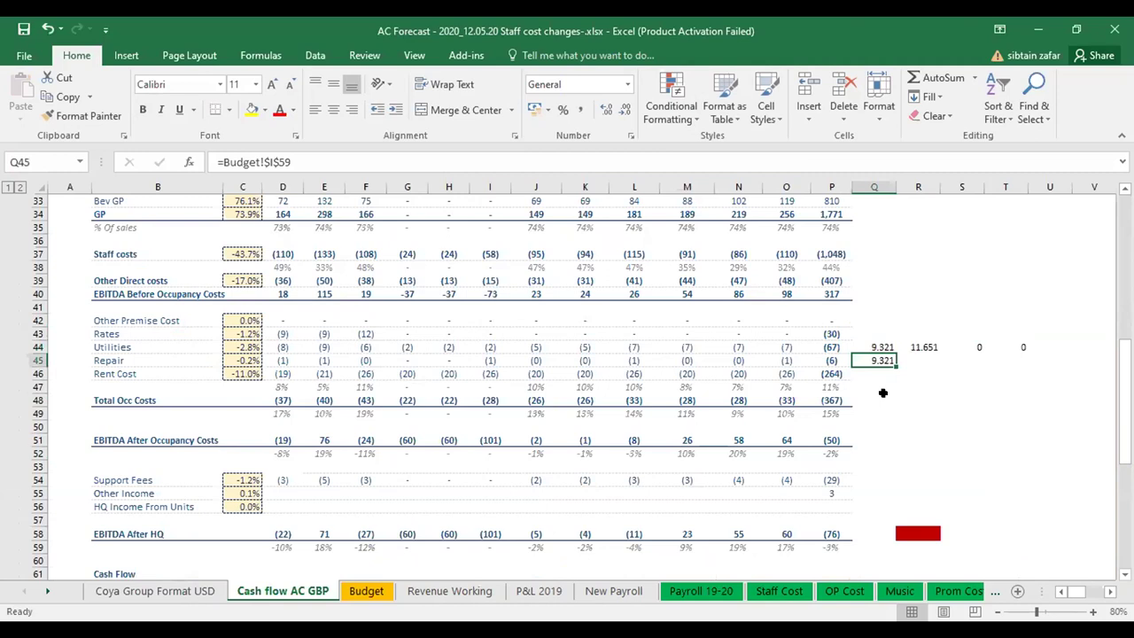
left_click(879, 424)
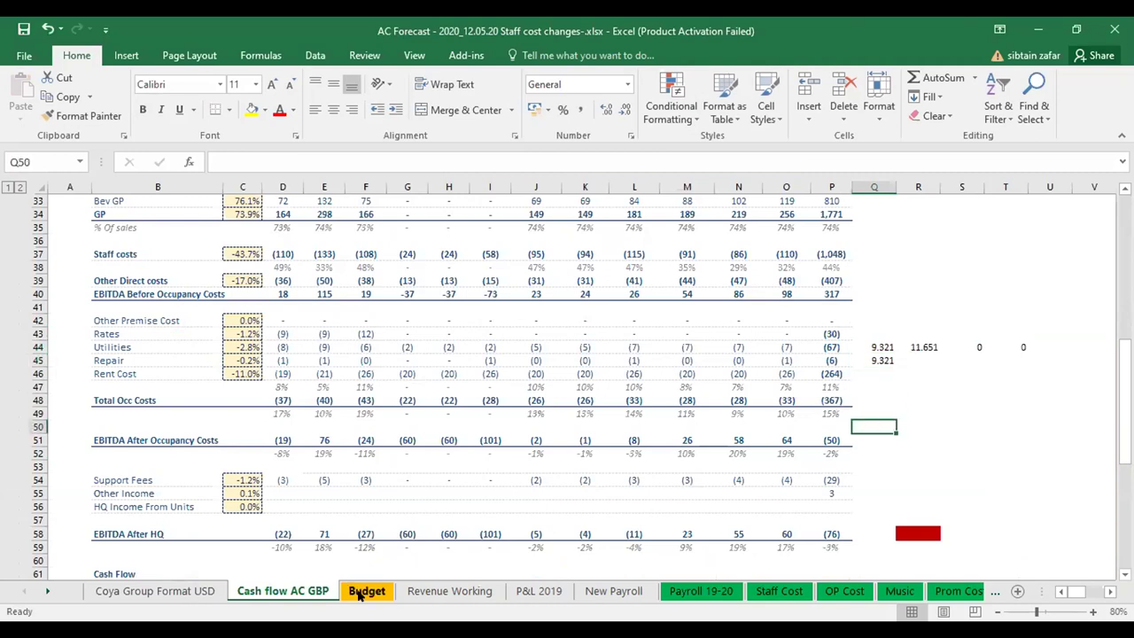
Check the Storage & Office actual in Budget I60, then return to Cash flow AC GBP.
left_click(360, 594)
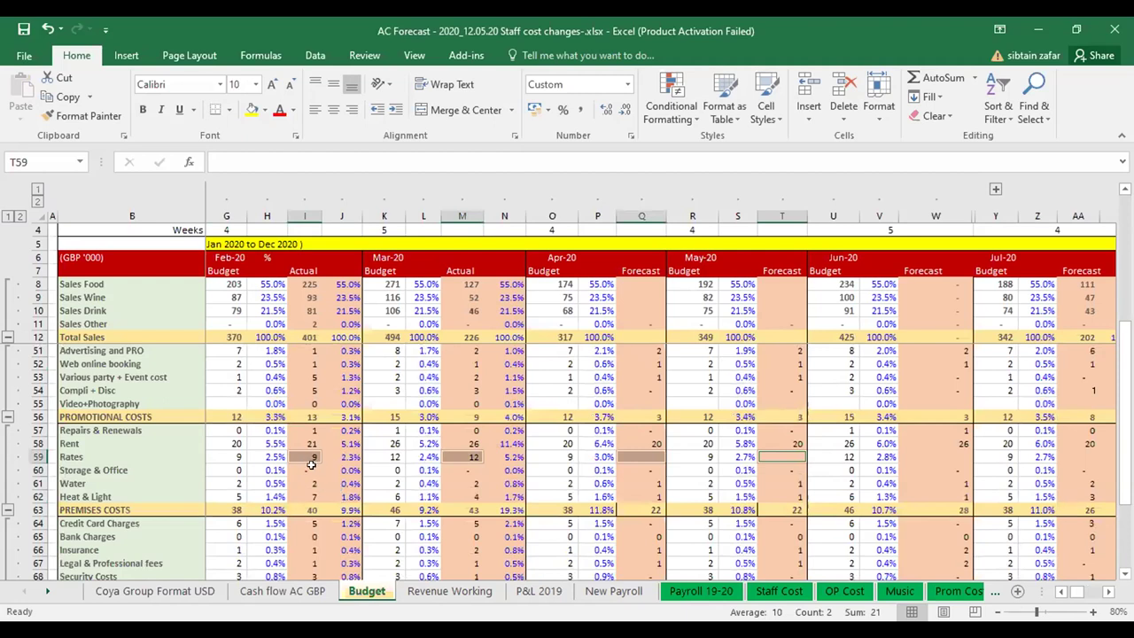
left_click(304, 466)
left_click(305, 591, "ctrl")
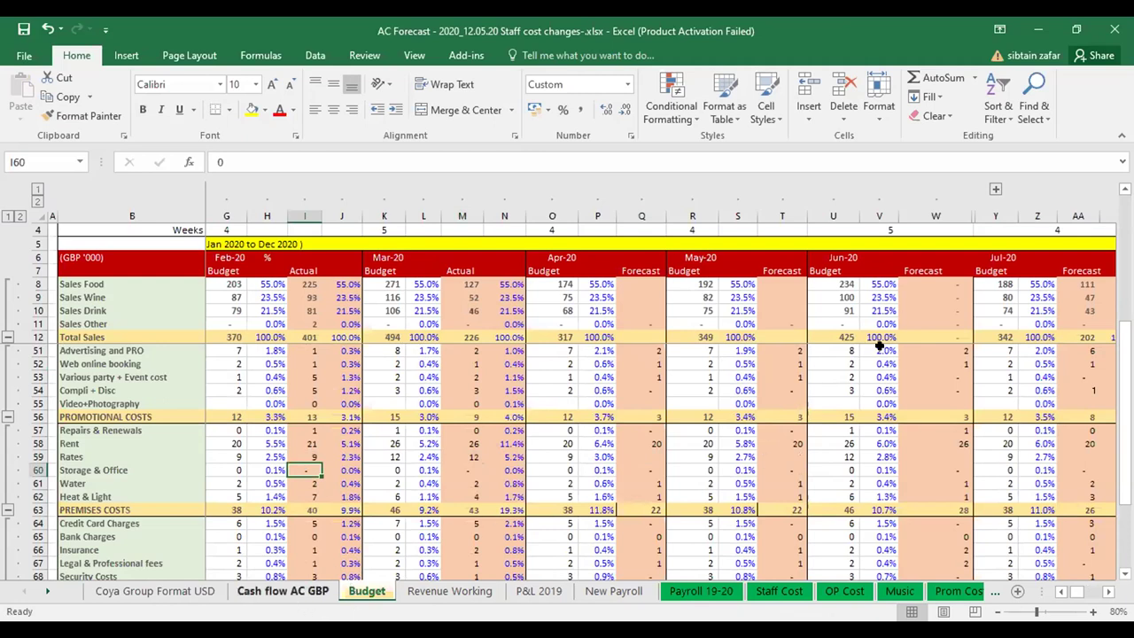
key("ctrl+Page_Up")
Clear the extra 9.321 from Q45 and select the linked cells Q44:T44.
left_click(884, 358)
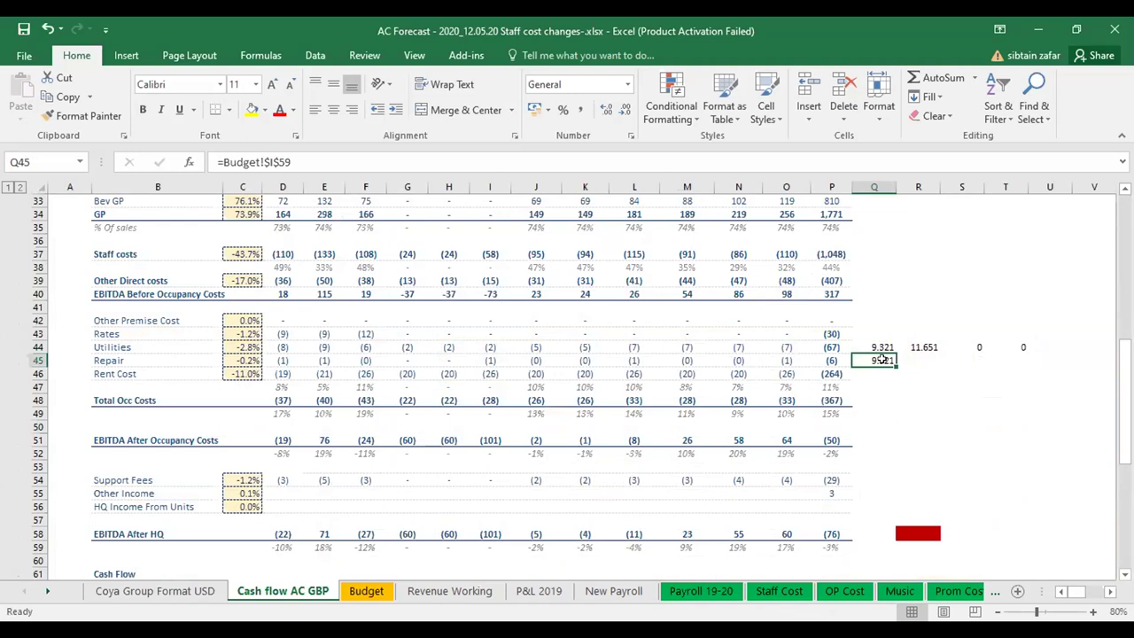
key("Delete")
left_click(872, 344)
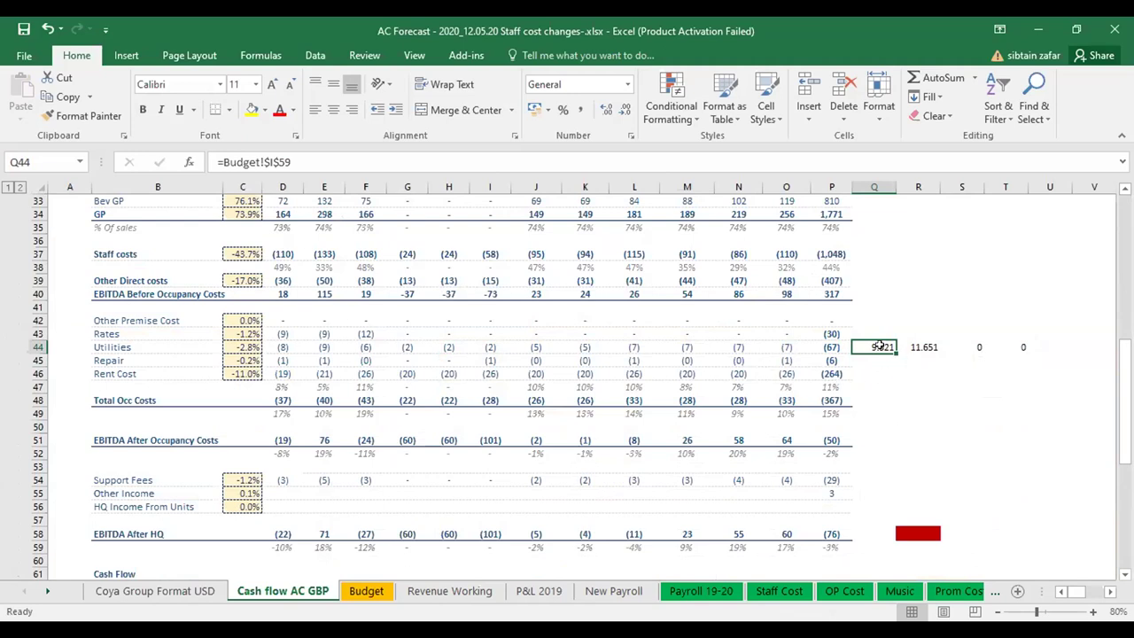
left_click_drag(879, 346, 1017, 344)
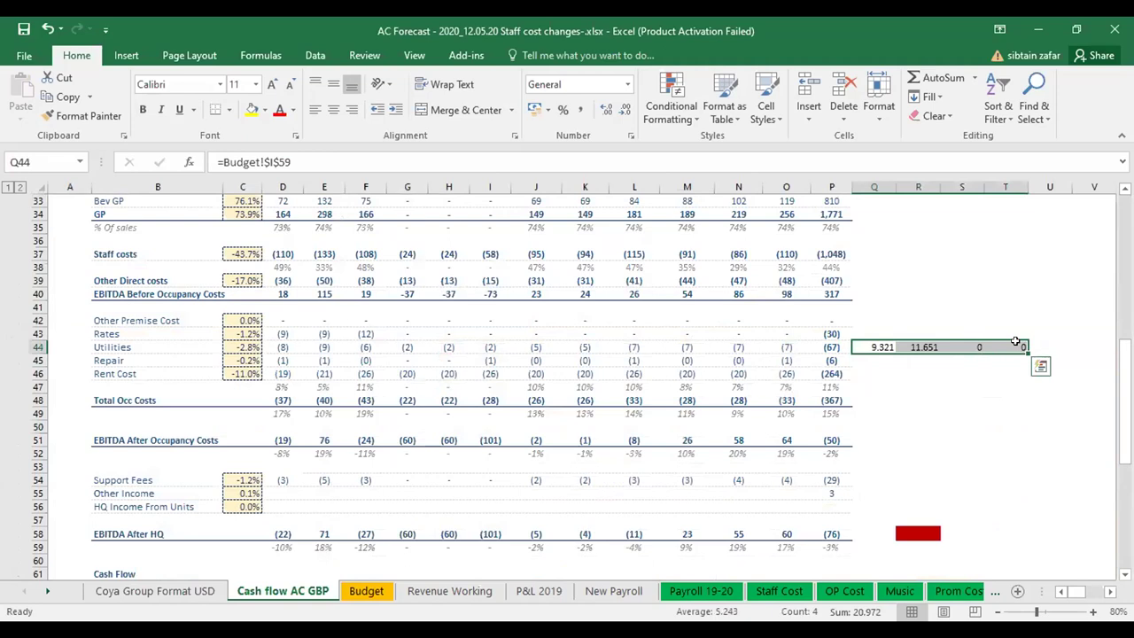
Replace every $ with nothing in Q44:T44 so Q44 reads =Budget!I59.
key("ctrl+h")
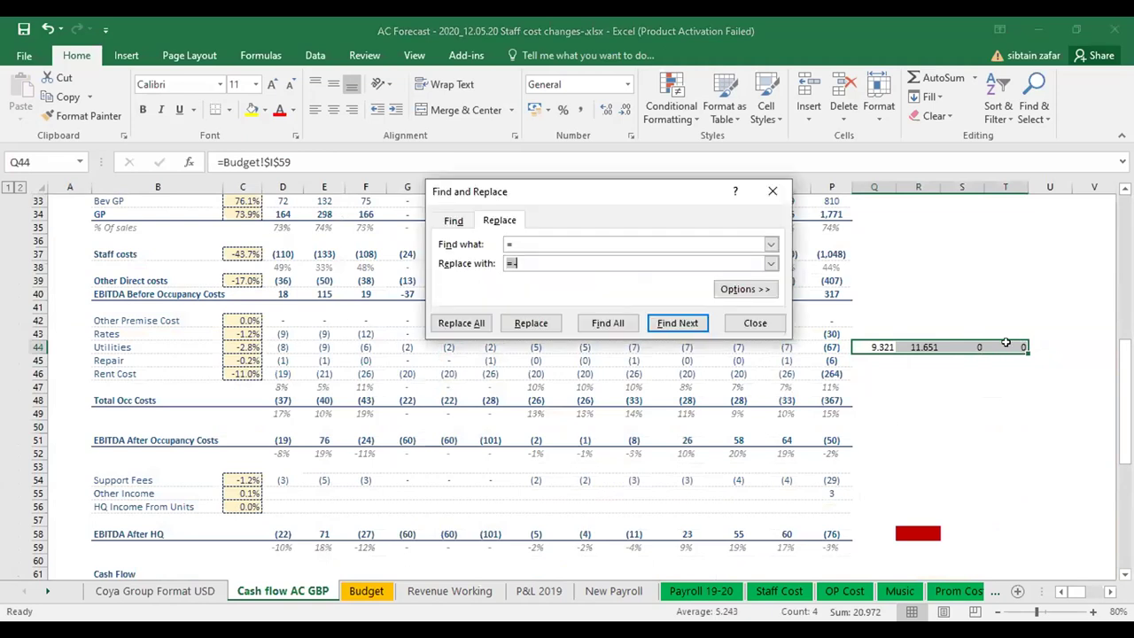
left_click(528, 239)
key("BackSpace")
type("$")
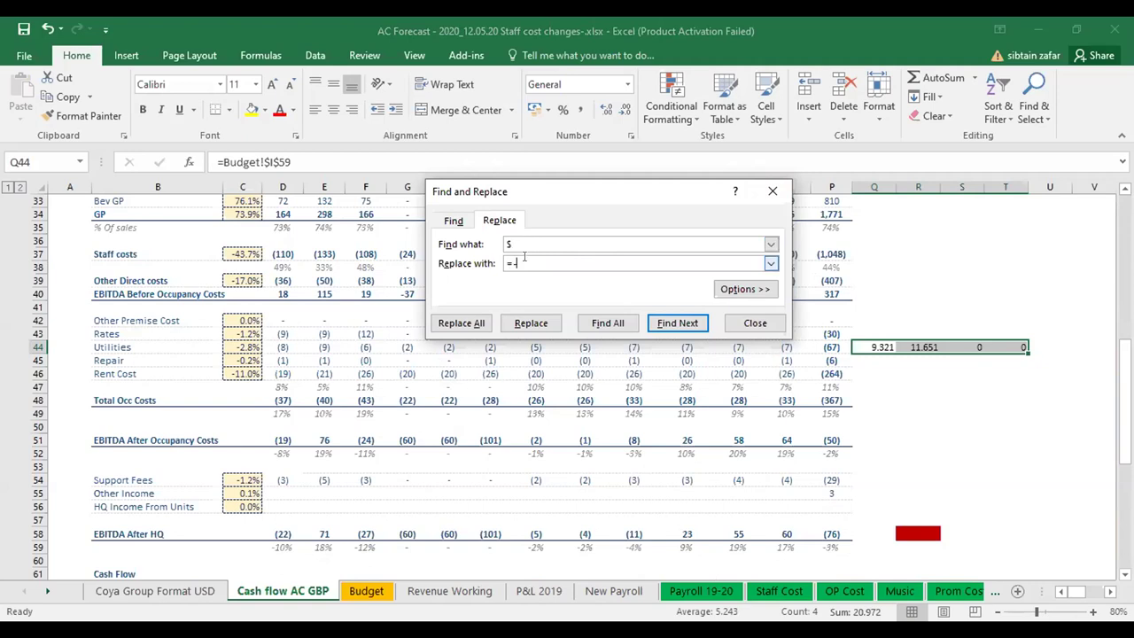
key("BackSpace")
key("BackSpace")
left_click(457, 323)
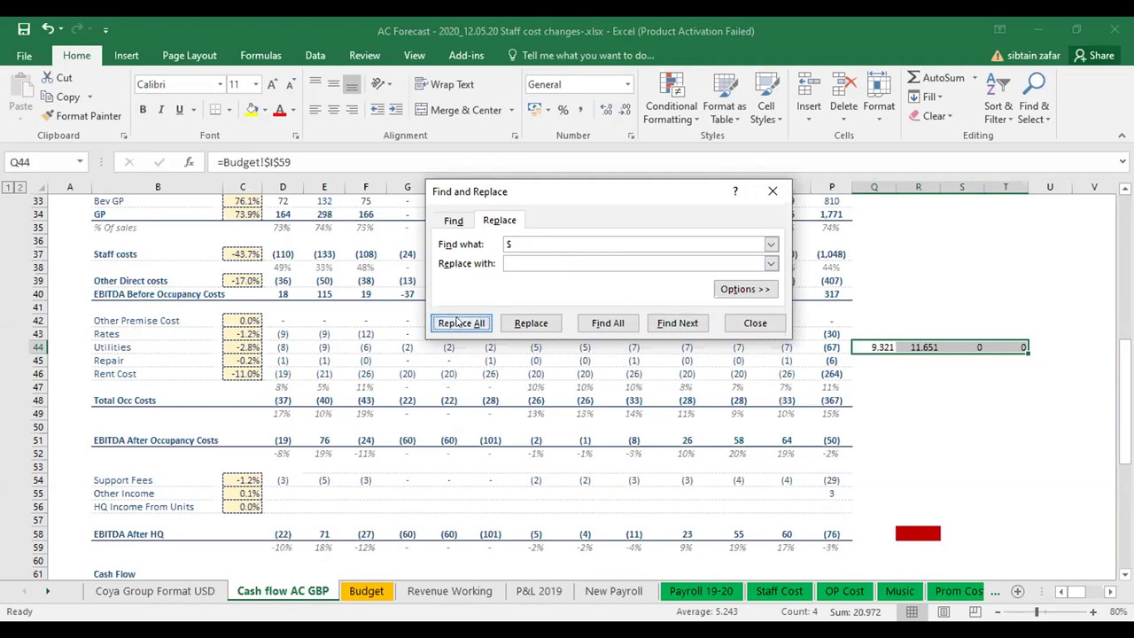
left_click(573, 373)
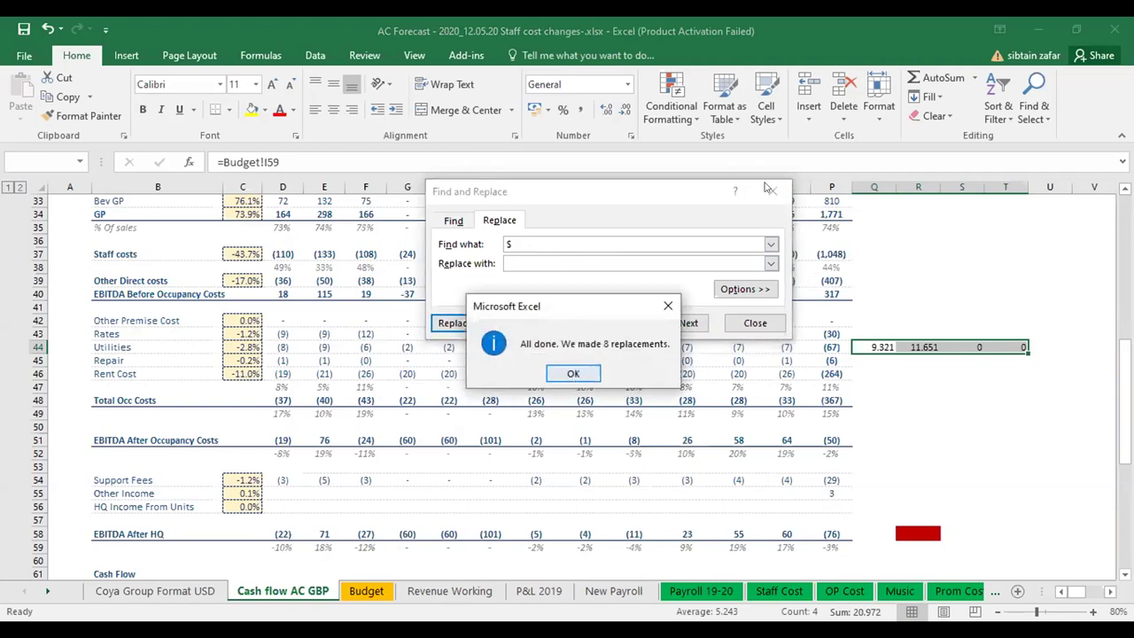
left_click(772, 193)
left_click(875, 386)
left_click(878, 349)
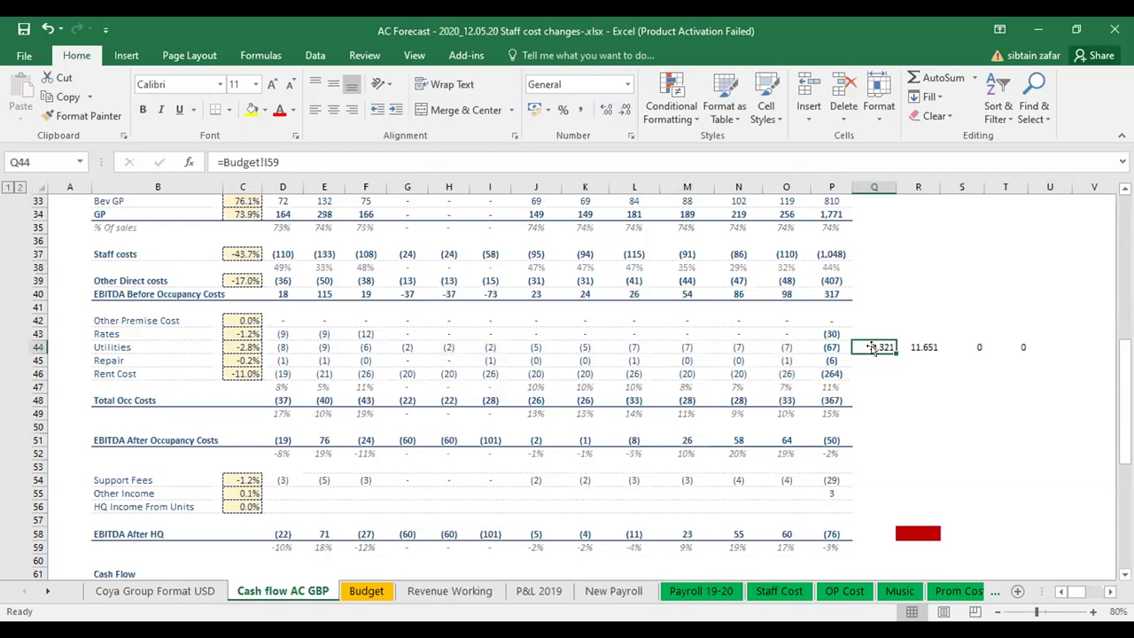
Fill Q44's link down to Q48 (0, 1.8, 7.047, 39.681) and compare with Budget's rows.
left_click_drag(895, 353, 886, 403)
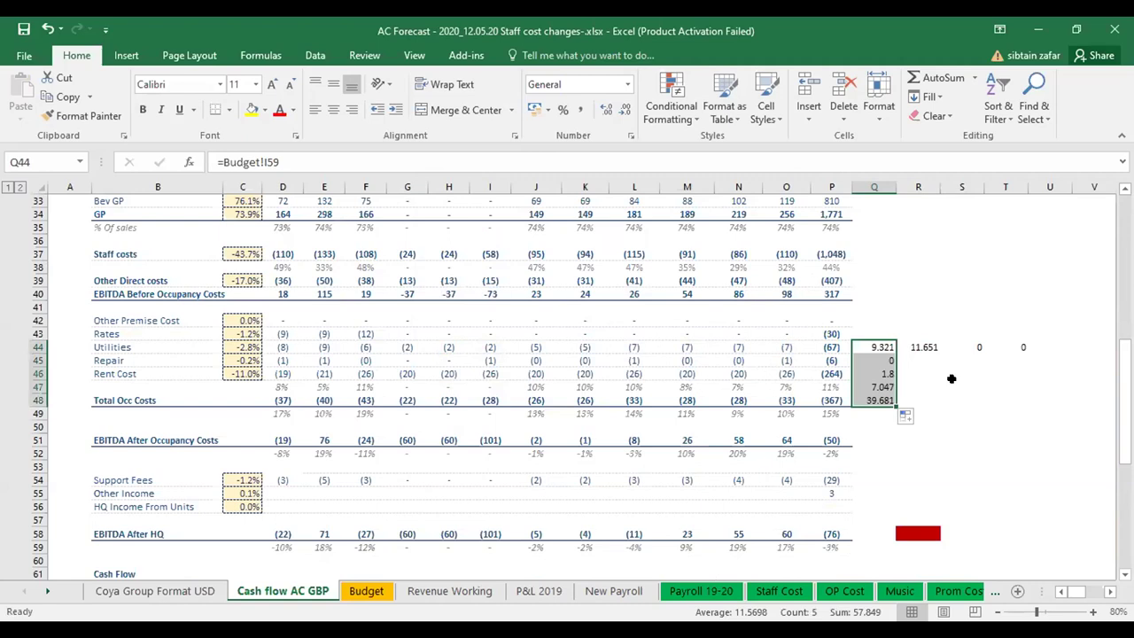
left_click(875, 386)
left_click(877, 373)
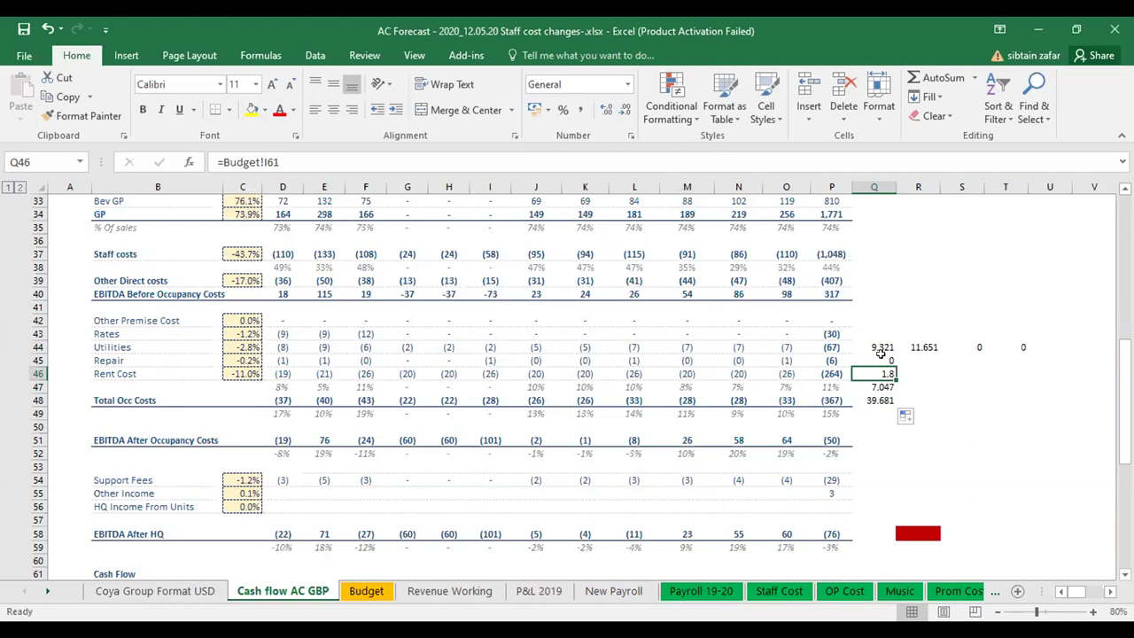
left_click(363, 593)
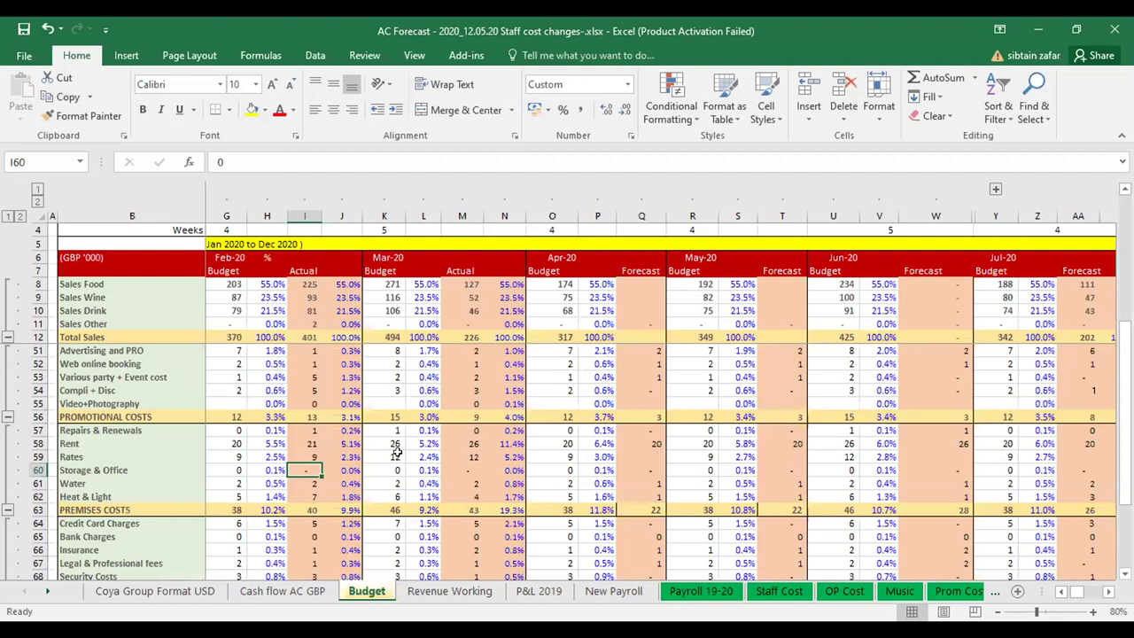
left_click(114, 464)
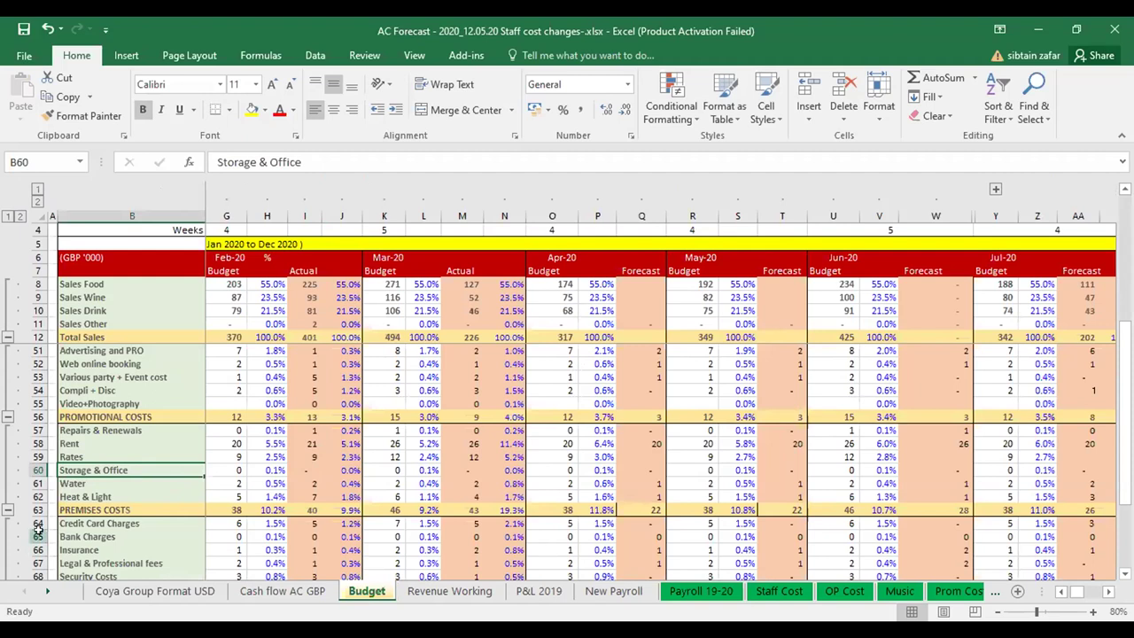
left_click(283, 591)
left_click(873, 347)
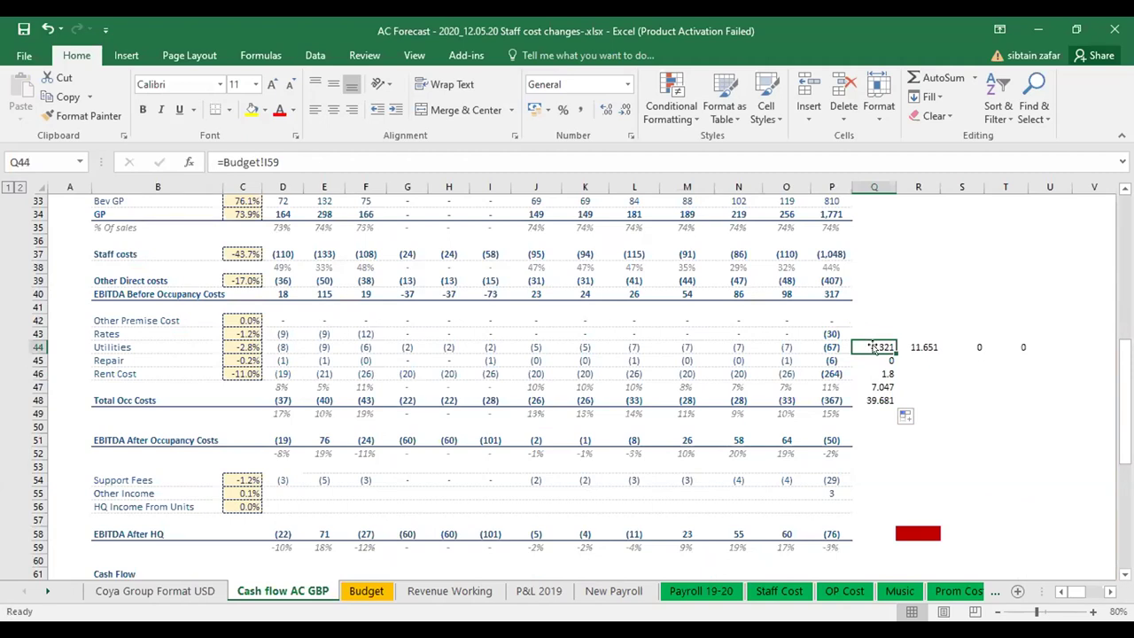
left_click(875, 359)
double_click(875, 368)
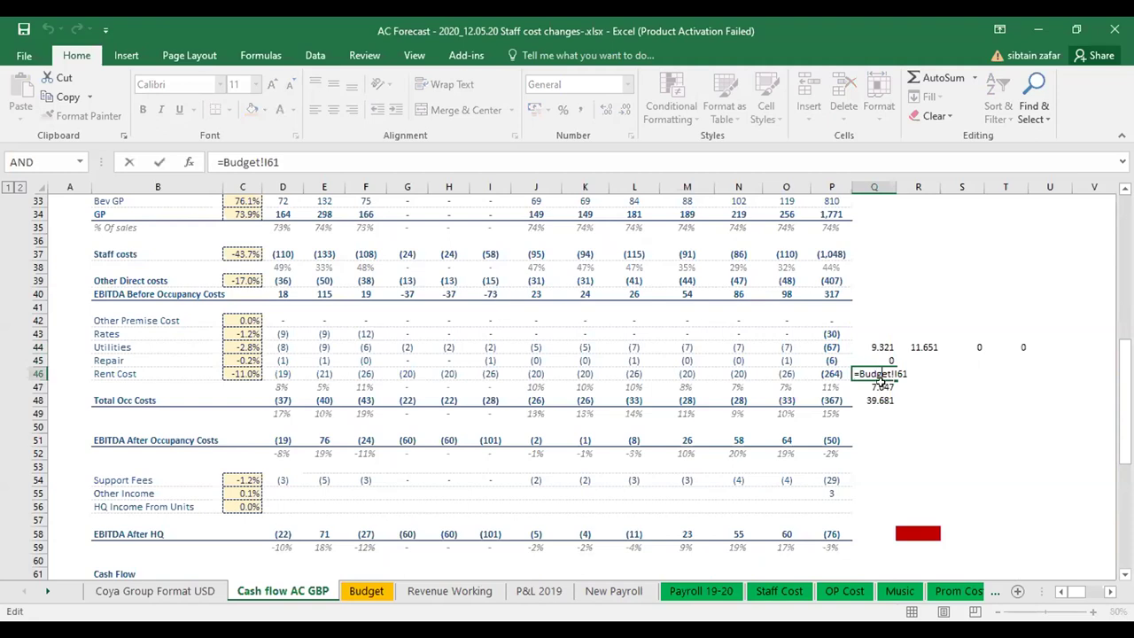
left_click(881, 385)
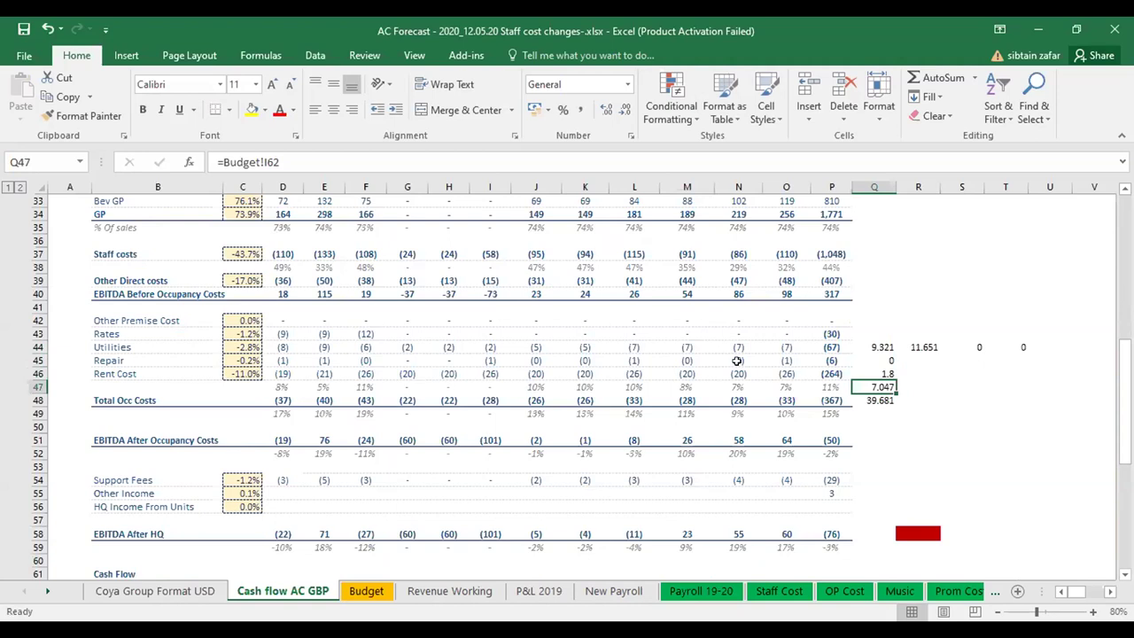
key("ctrl+h")
left_click(446, 285)
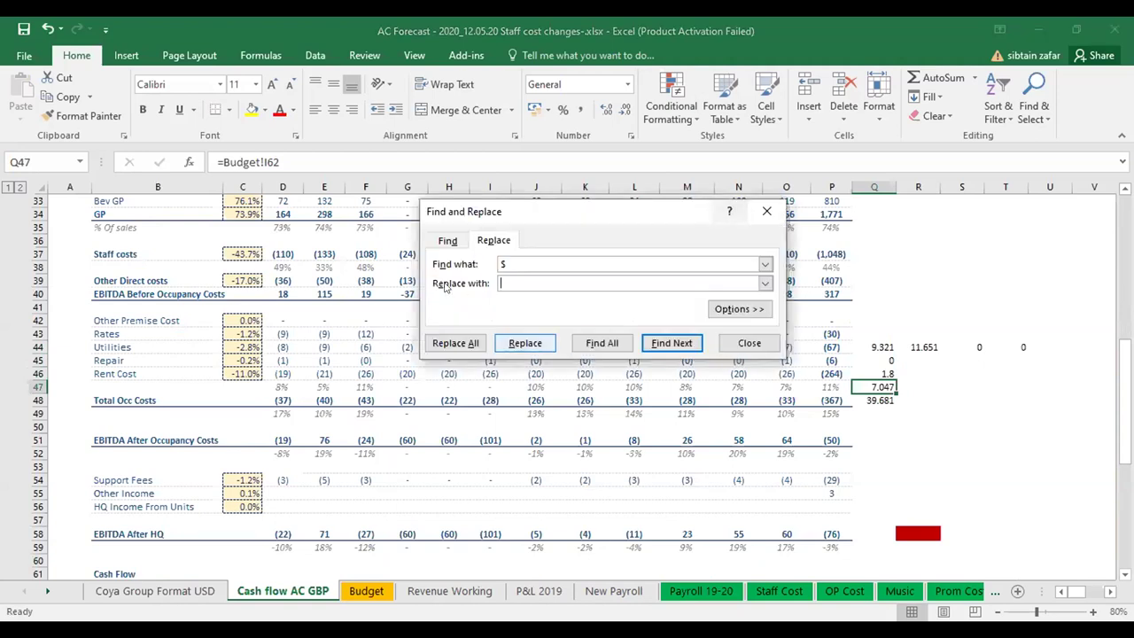
left_click(526, 263)
key("BackSpace")
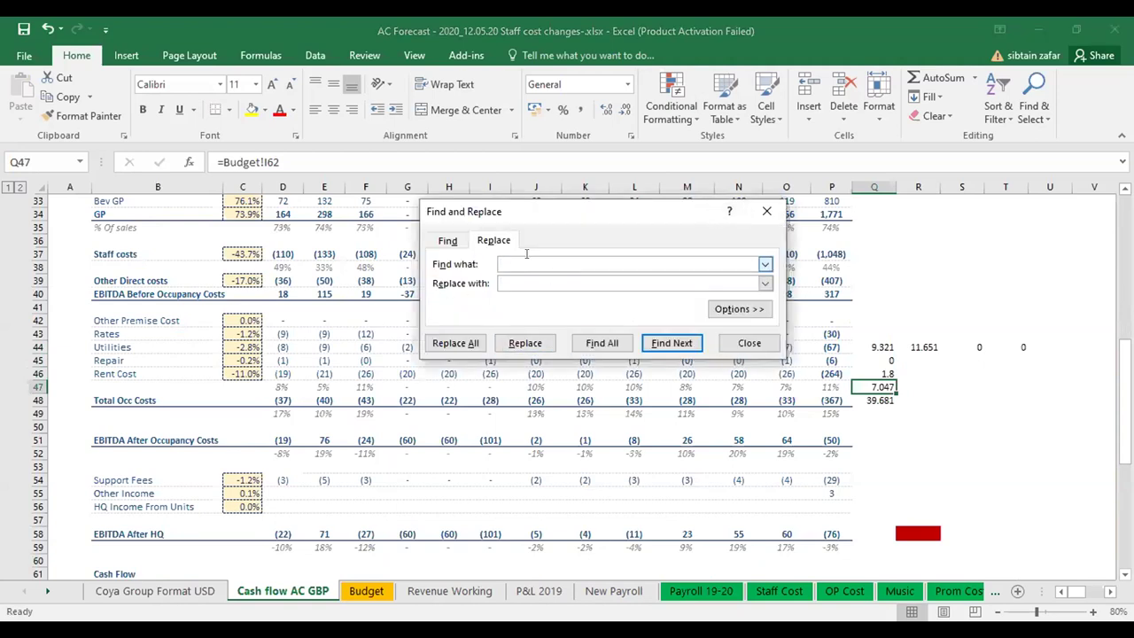
type("62")
left_click(764, 211)
left_click(964, 399)
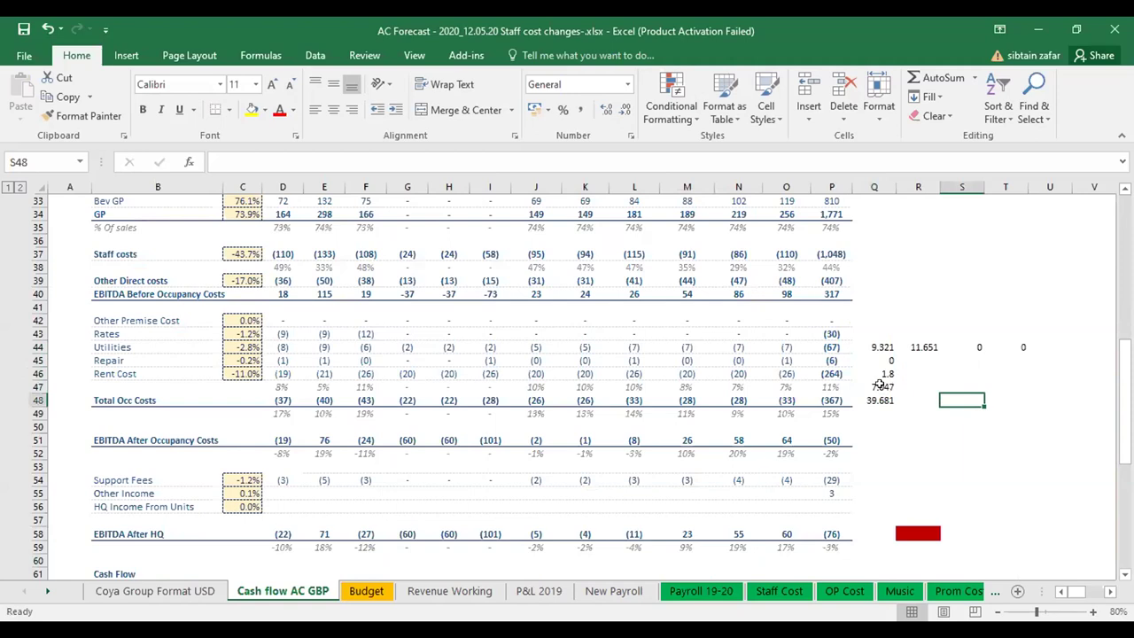
left_click(879, 384)
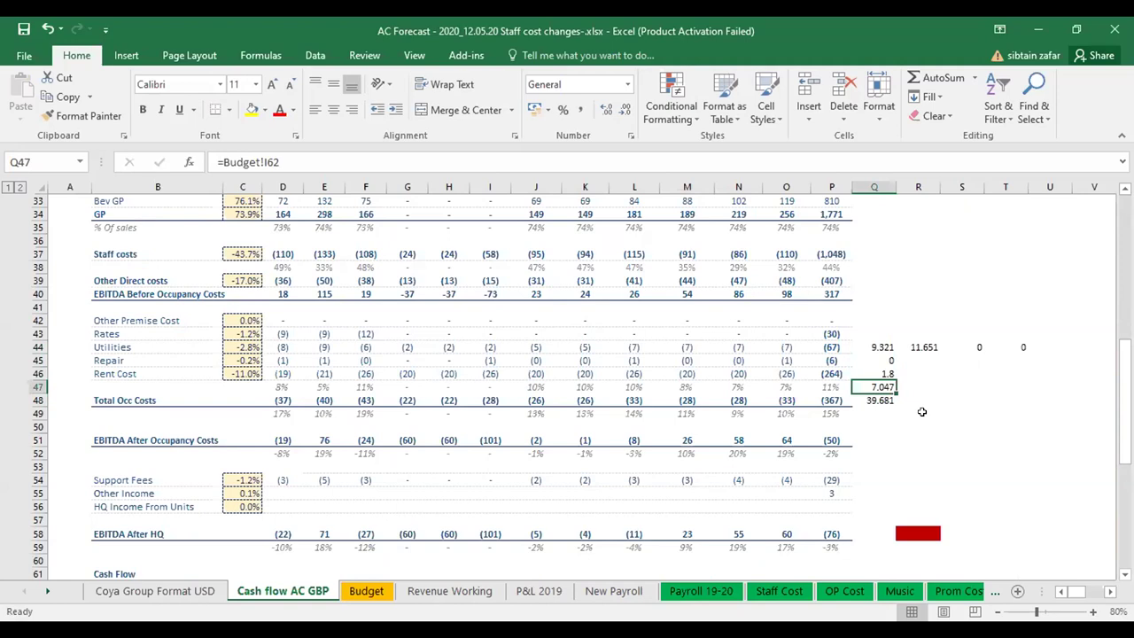
Fill R44's formula down to R47 and replace 62 with 65 so row 47 links Budget row 65.
left_click(937, 348)
mouse_move(937, 348)
left_mouse_down()
mouse_move(937, 387)
mouse_move(919, 381)
left_mouse_up()
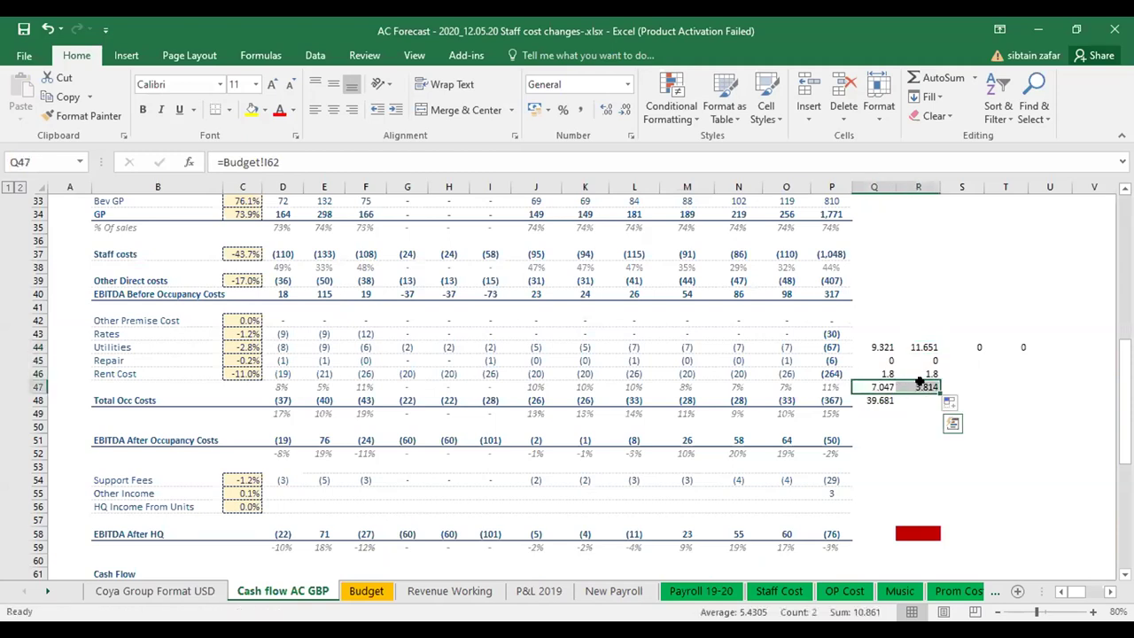
key("ctrl+h")
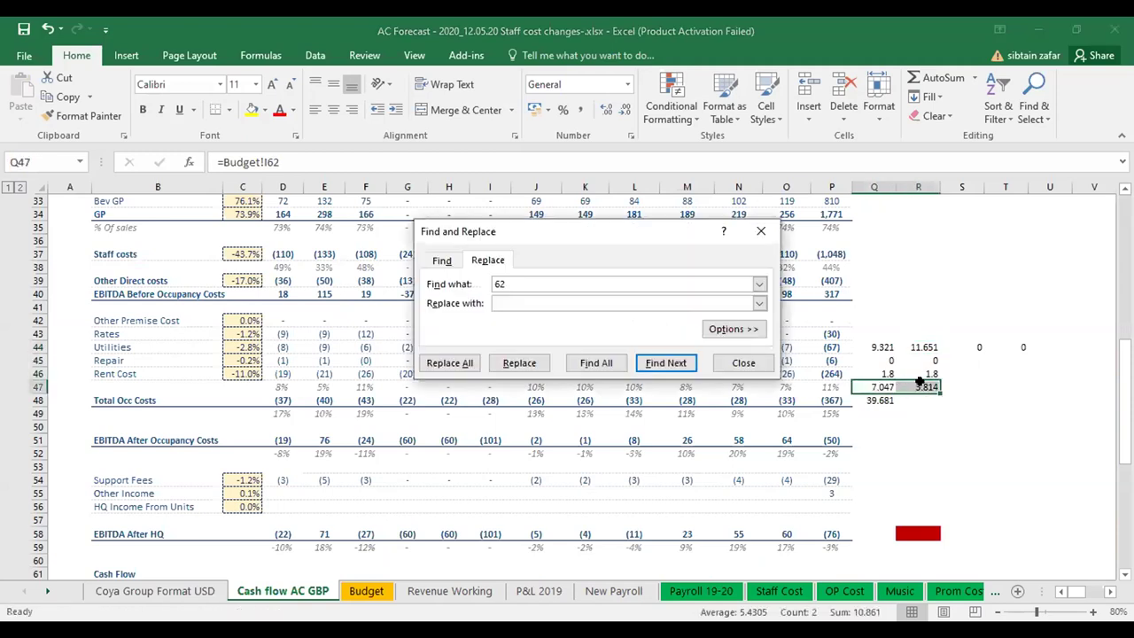
left_click(558, 302)
type("65")
left_click(460, 365)
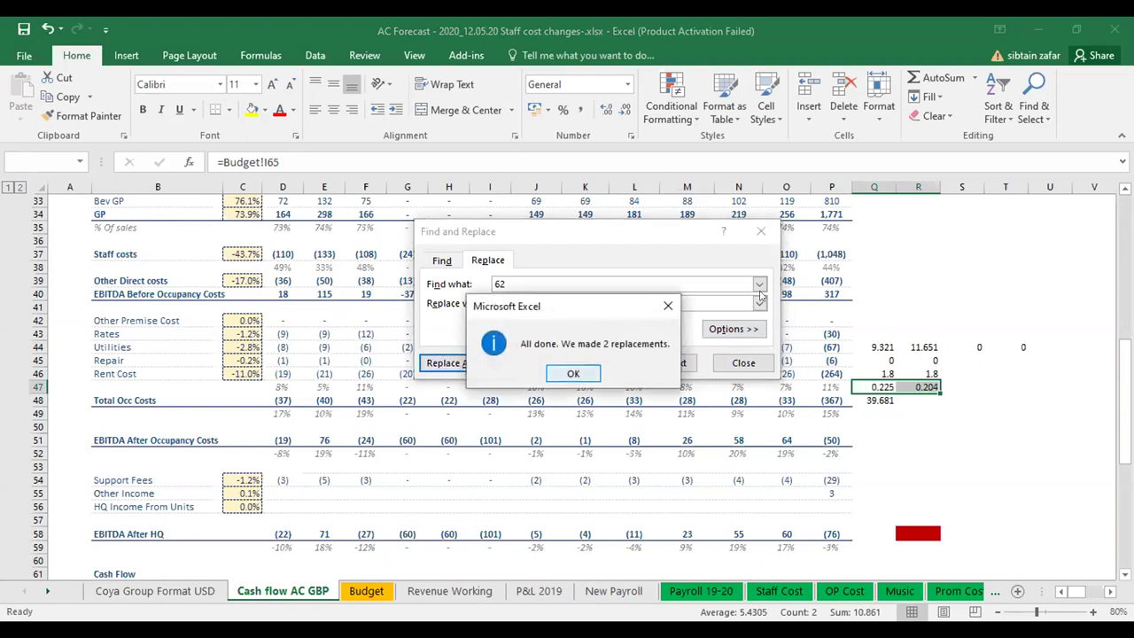
key("Return")
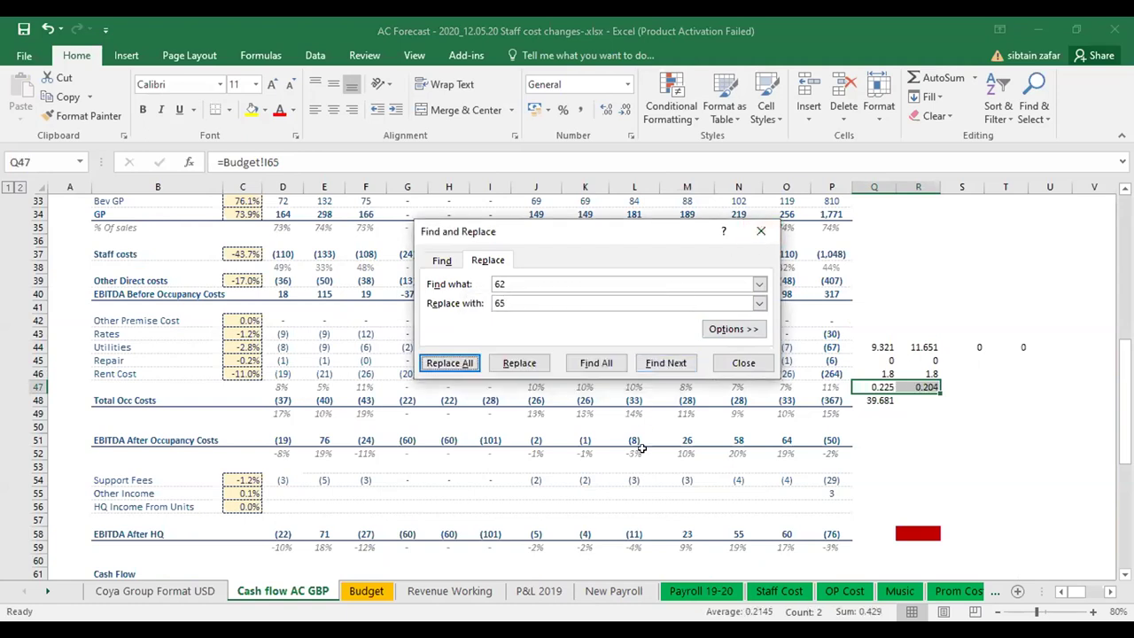
left_click(760, 230)
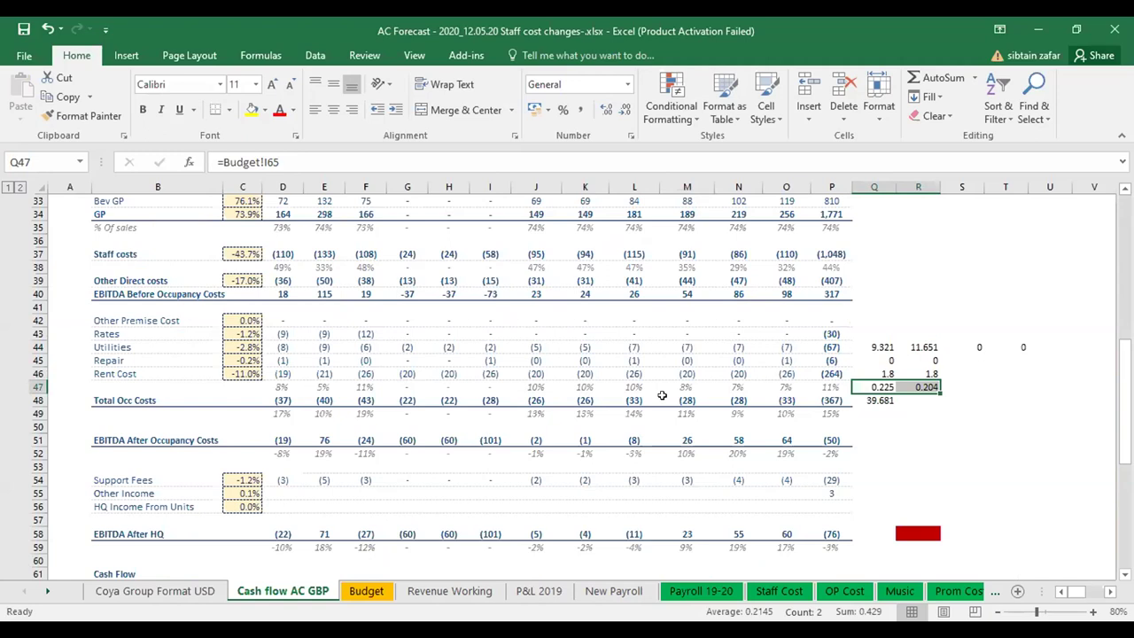
left_click(355, 593)
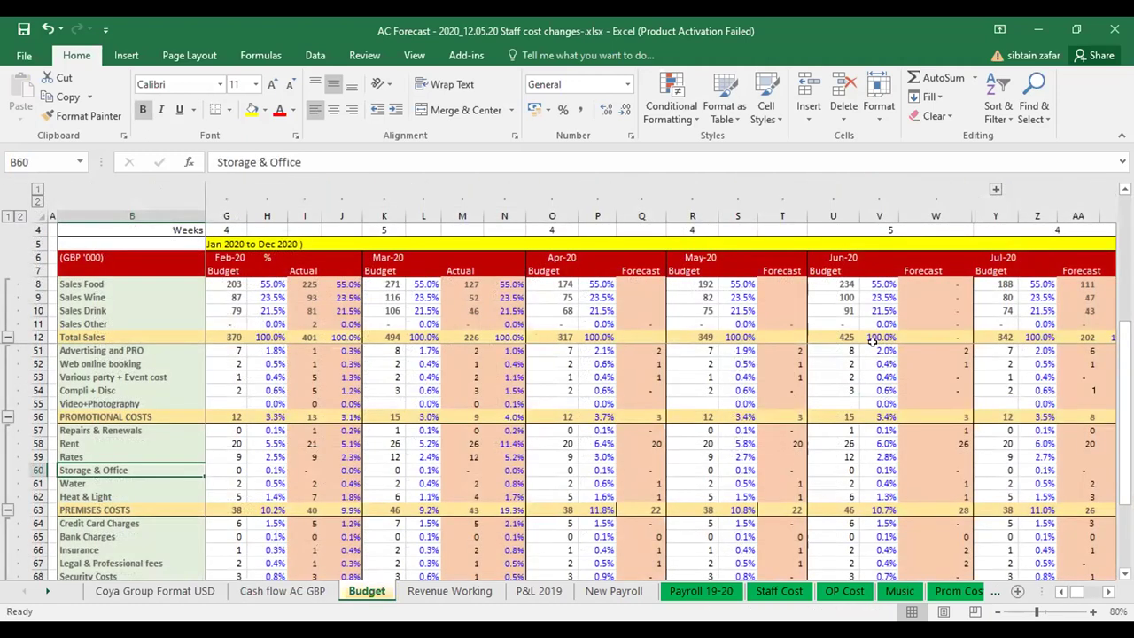
Clear the helper figures in Q44:T49 on the Cash flow AC GBP sheet.
key("ctrl+Page_Up")
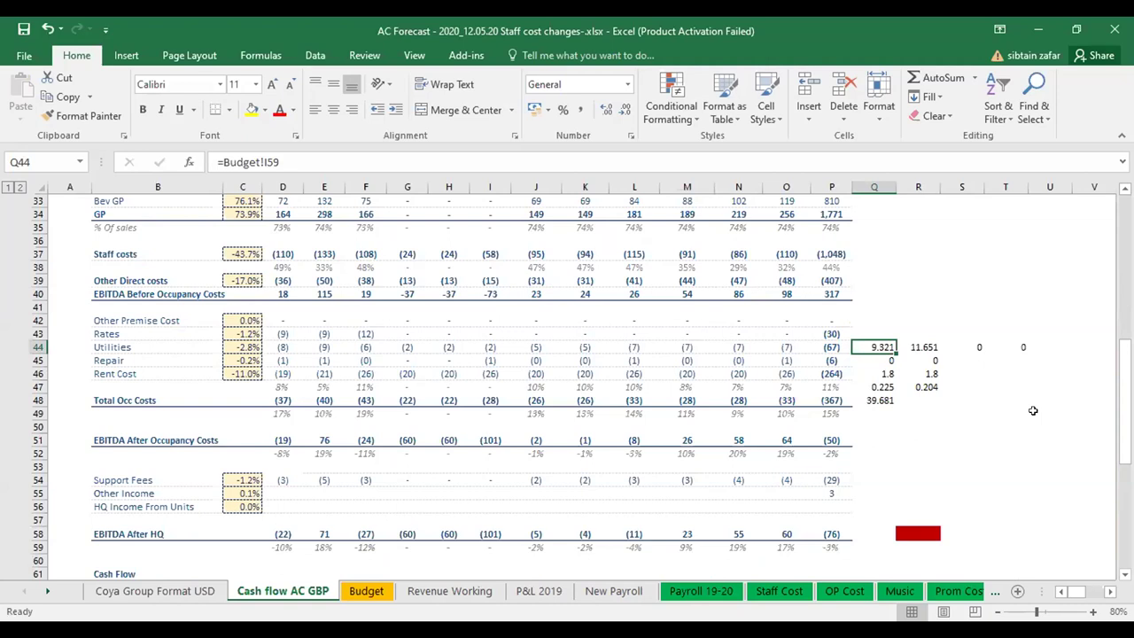
mouse_move(873, 346)
left_mouse_down()
mouse_move(1019, 366)
mouse_move(1015, 406)
left_mouse_up()
key("Delete")
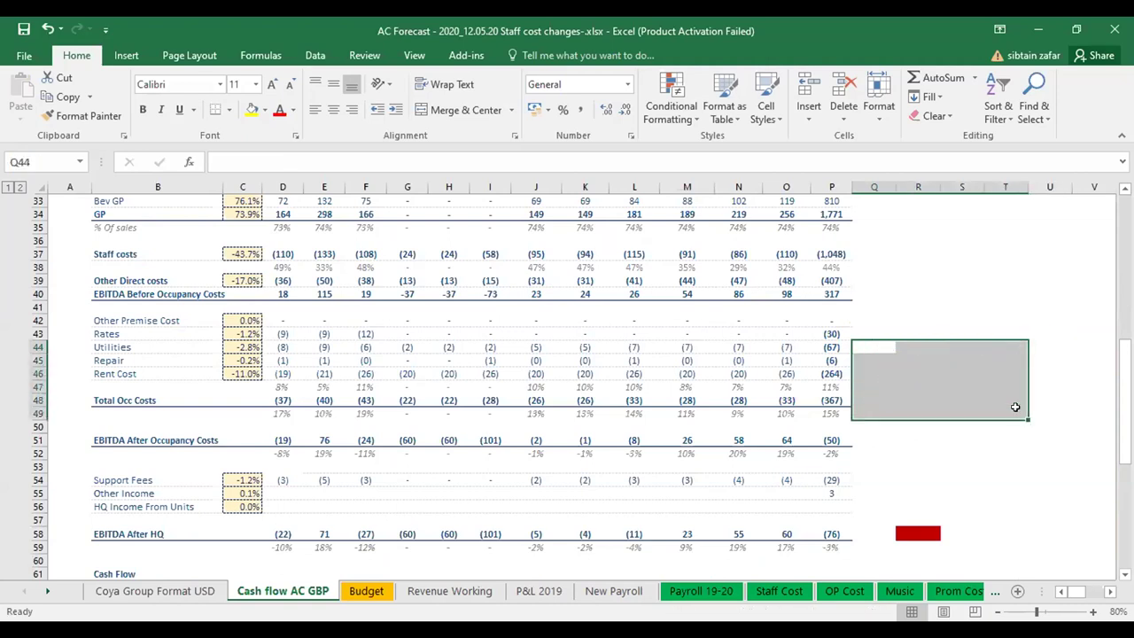
left_click_drag(1014, 308, 963, 307)
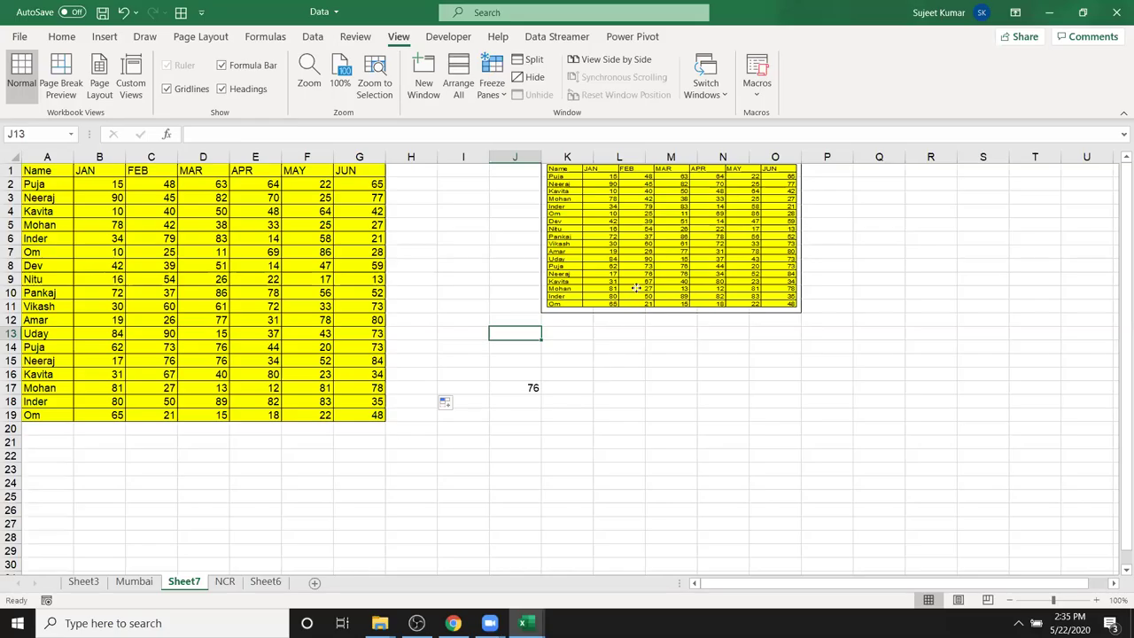
Shrink and reposition the table picture, then try a blue fill on B8:G8 and undo it.
left_click_drag(607, 362, 635, 293)
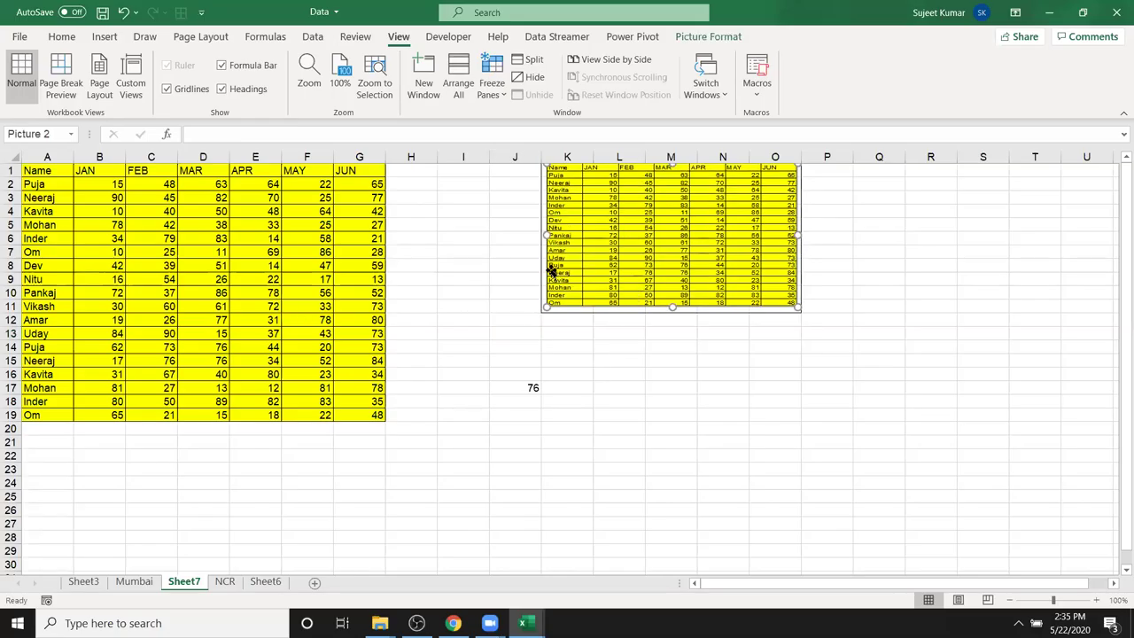
left_click_drag(587, 273, 587, 274)
left_click_drag(119, 264, 341, 261)
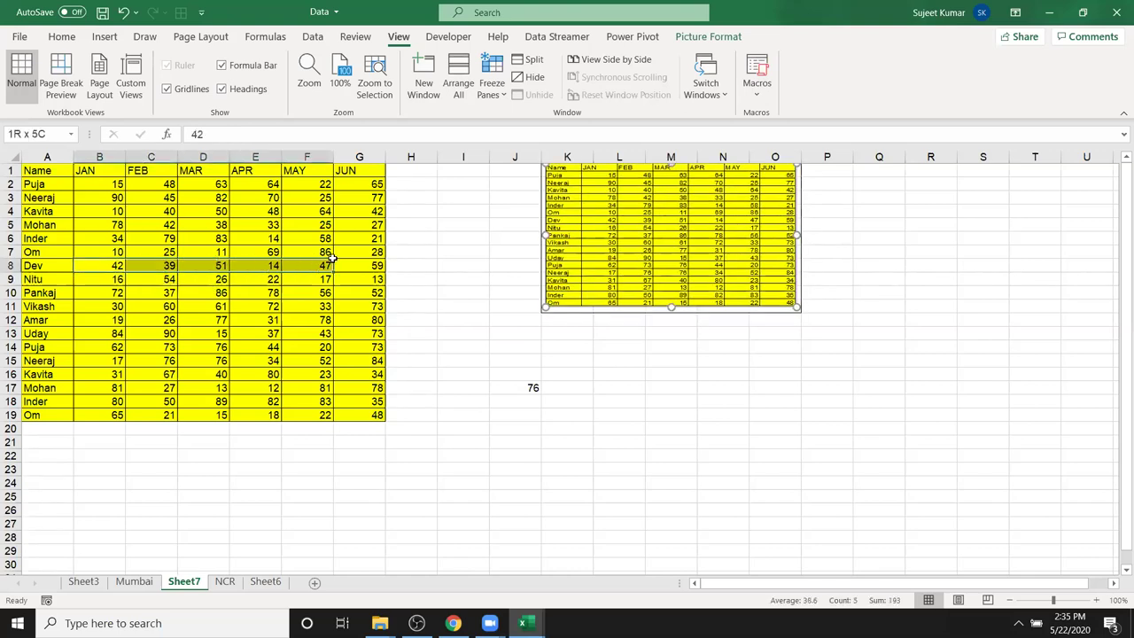
left_click(62, 40)
left_click(248, 89)
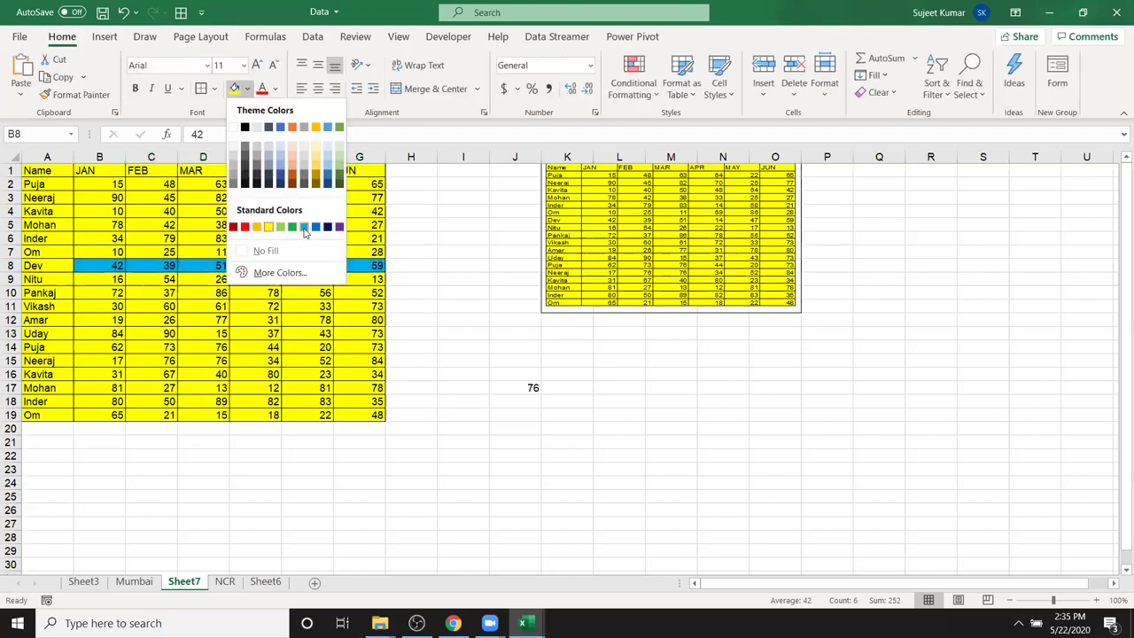
left_click(304, 227)
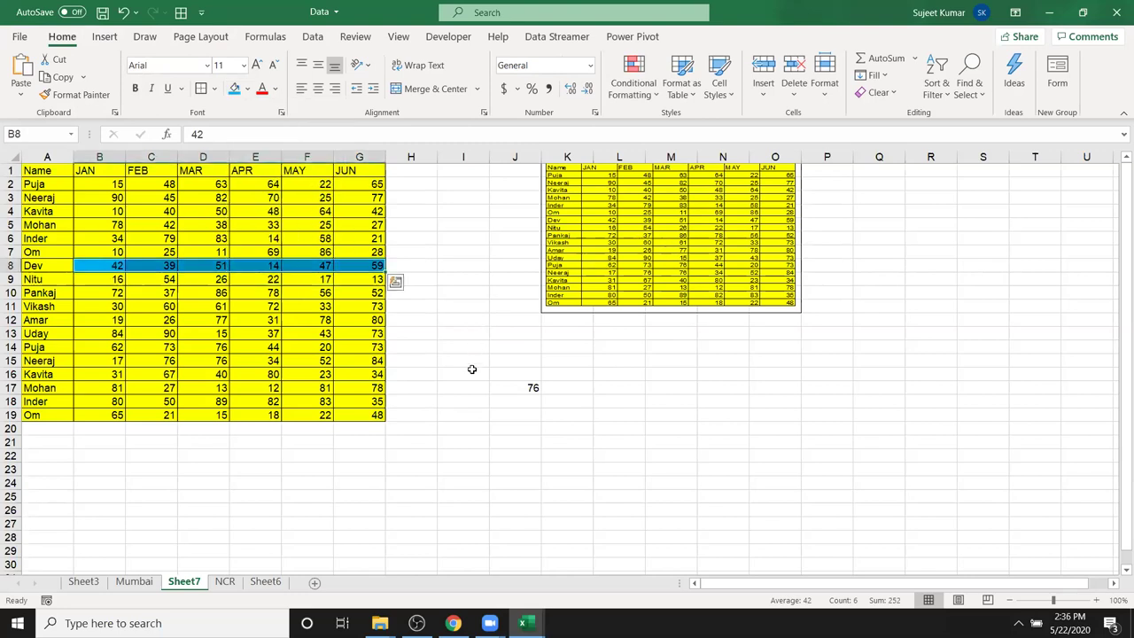
key("ctrl+z")
Paste A1:G19 at K1 as a linked picture and shrink it to 2.63 by 3.7 inches.
left_click(609, 274)
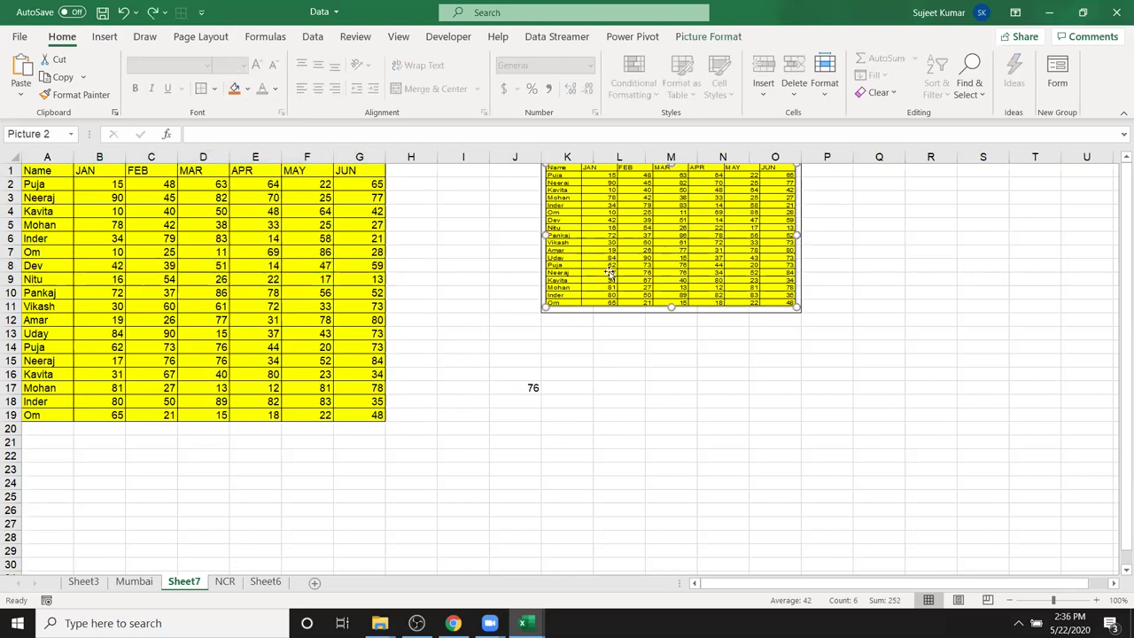
double_click(610, 274)
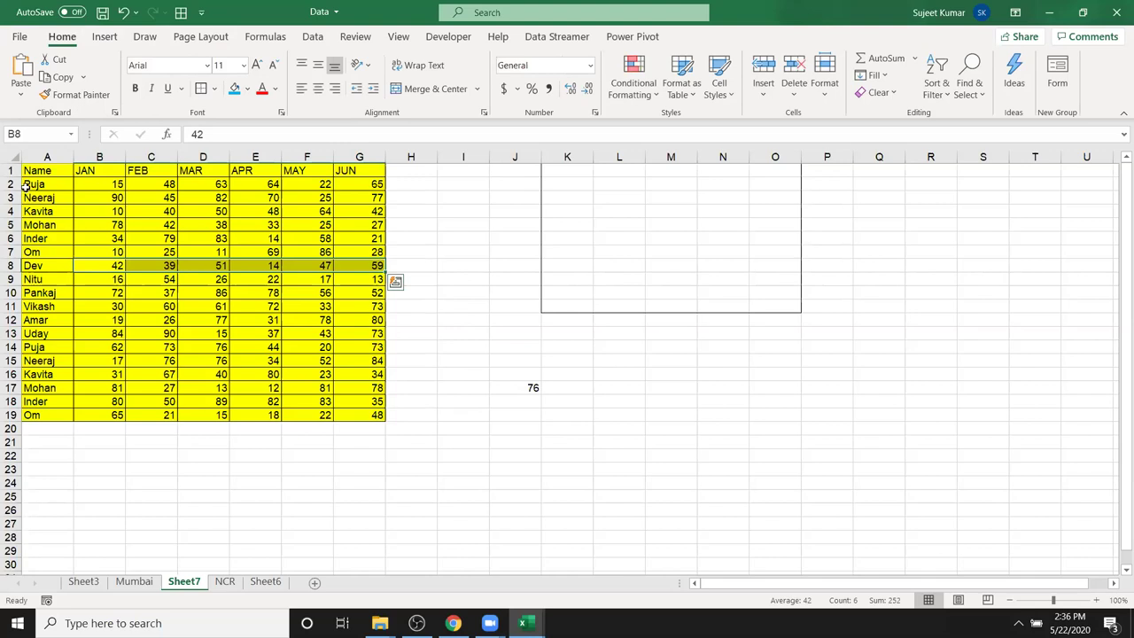
left_click_drag(35, 168, 371, 408)
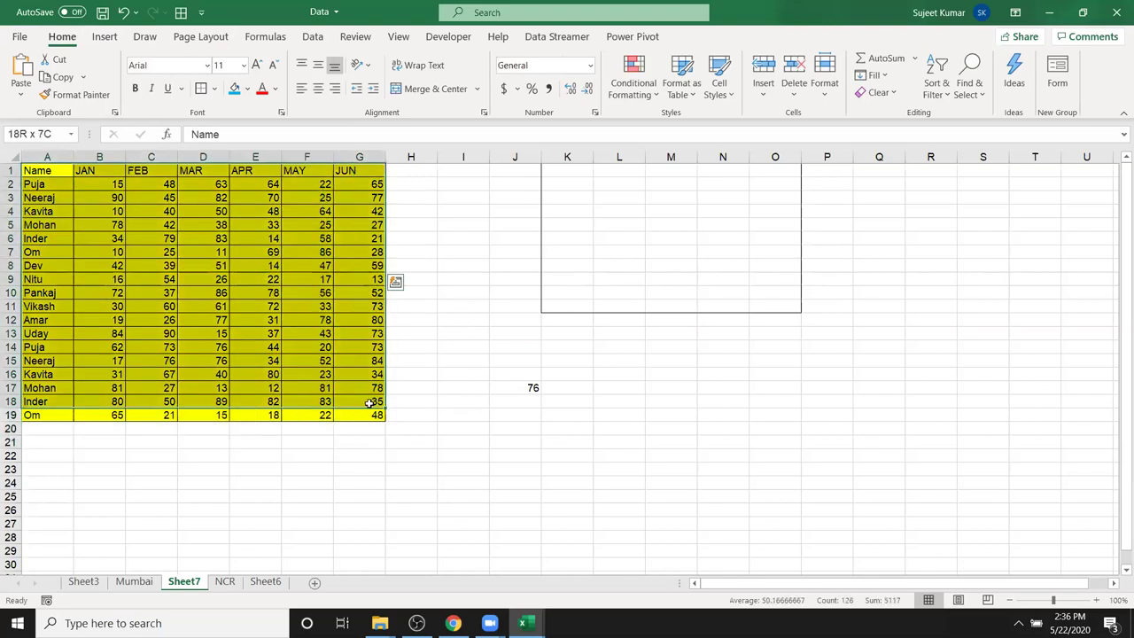
key("ctrl+c")
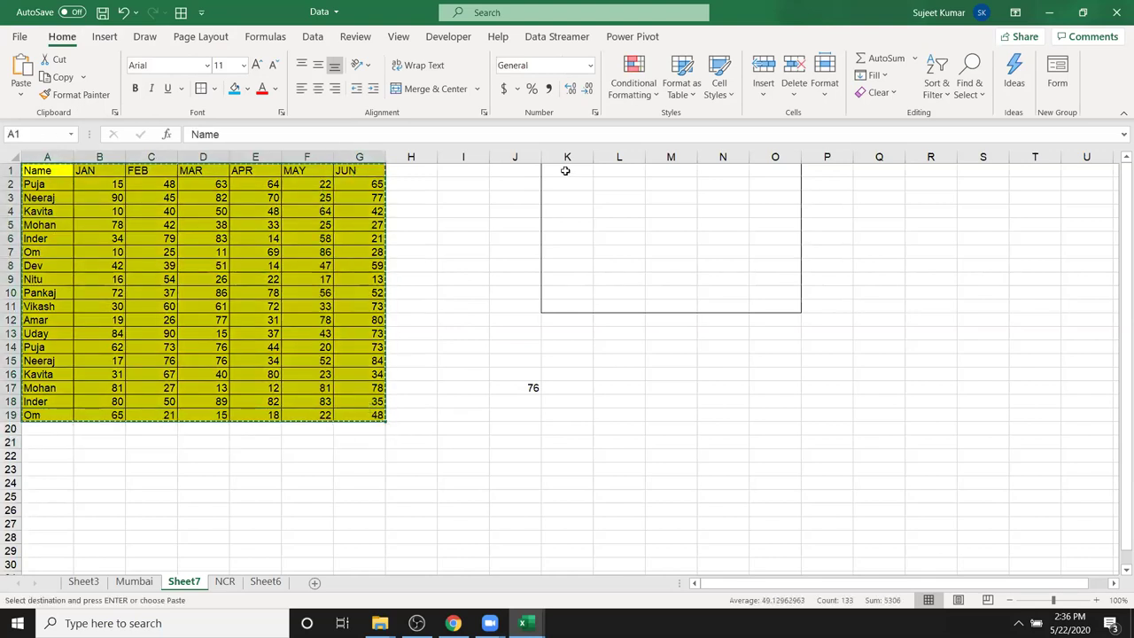
left_click(561, 169)
left_click(20, 92)
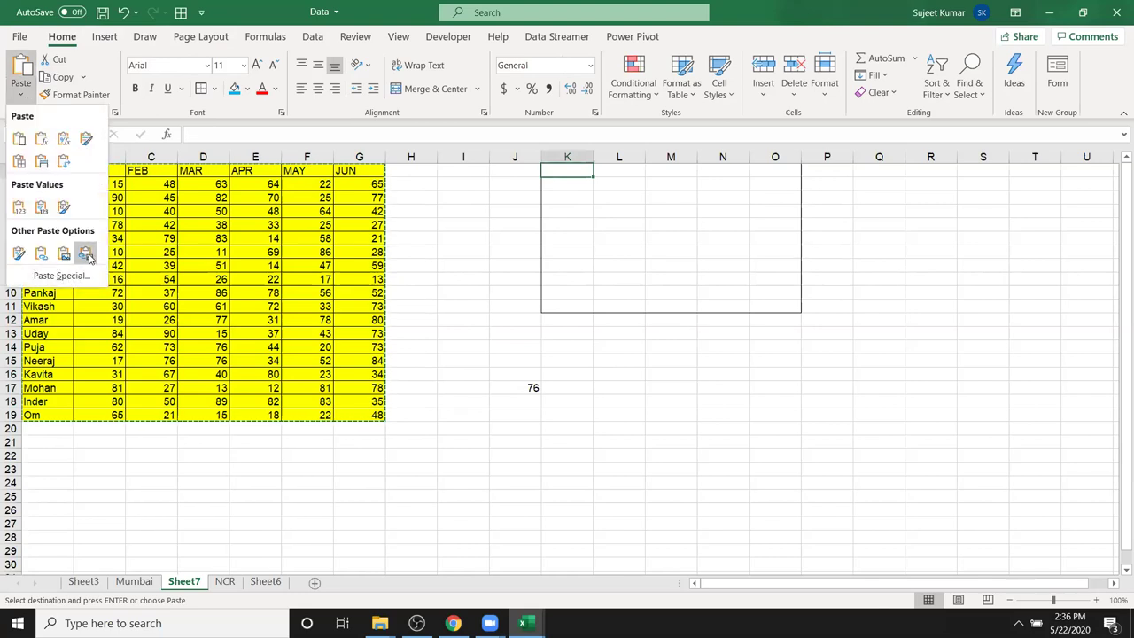
left_click(87, 254)
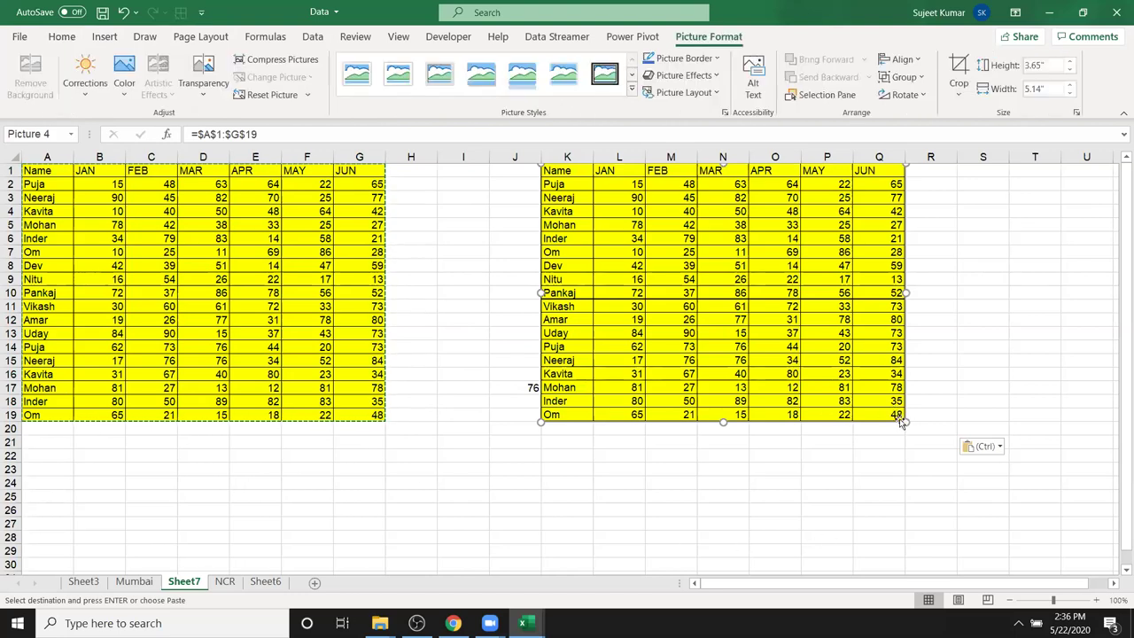
left_click_drag(904, 423, 797, 266)
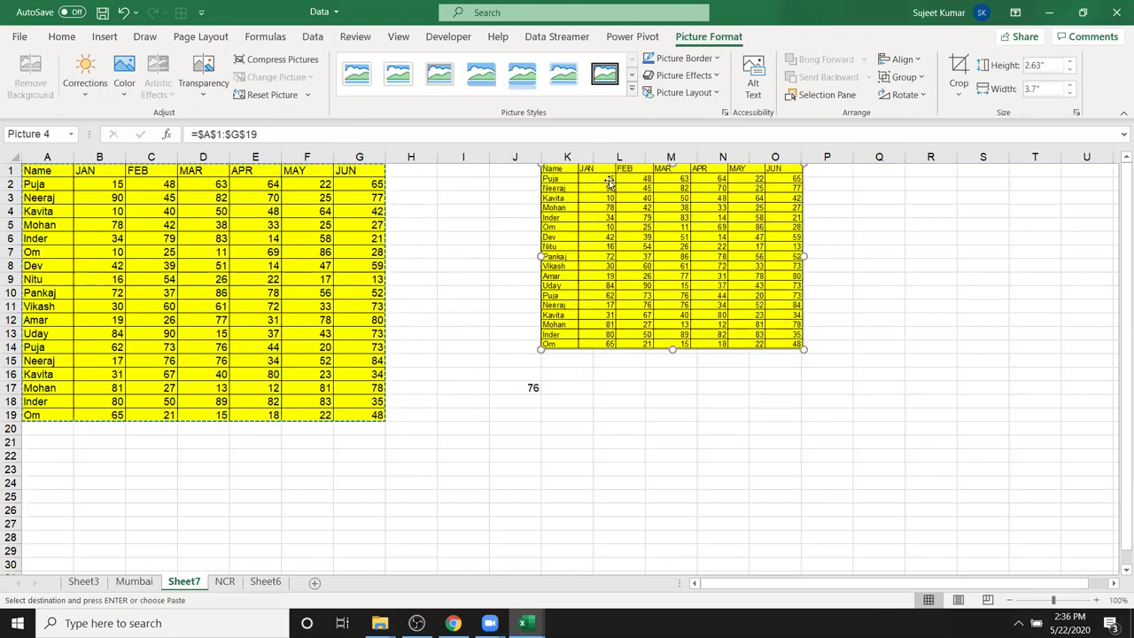
Change B2 to 500 and reposition the linked picture beside the table.
left_click(116, 184)
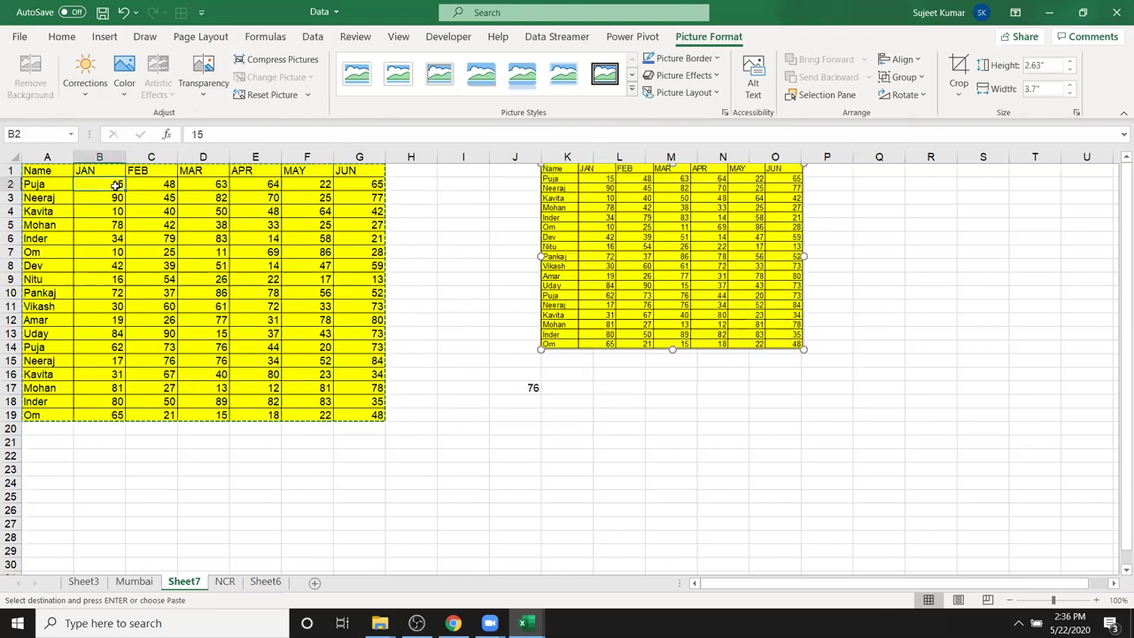
type("500")
key("Return")
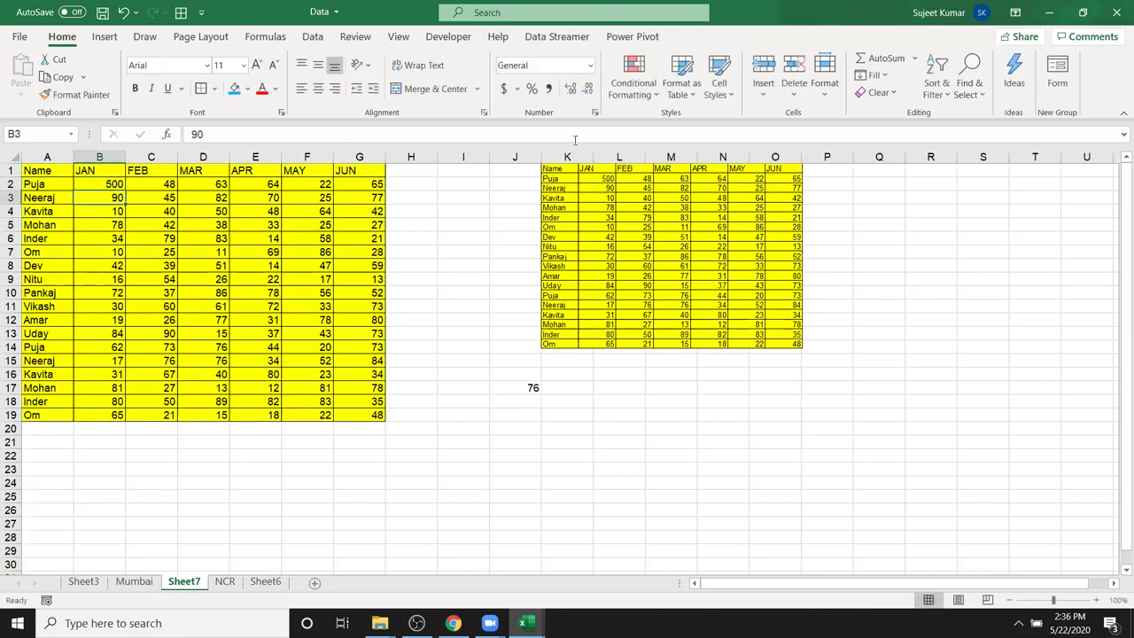
mouse_move(639, 223)
left_mouse_down()
mouse_move(754, 310)
mouse_move(696, 249)
left_mouse_up()
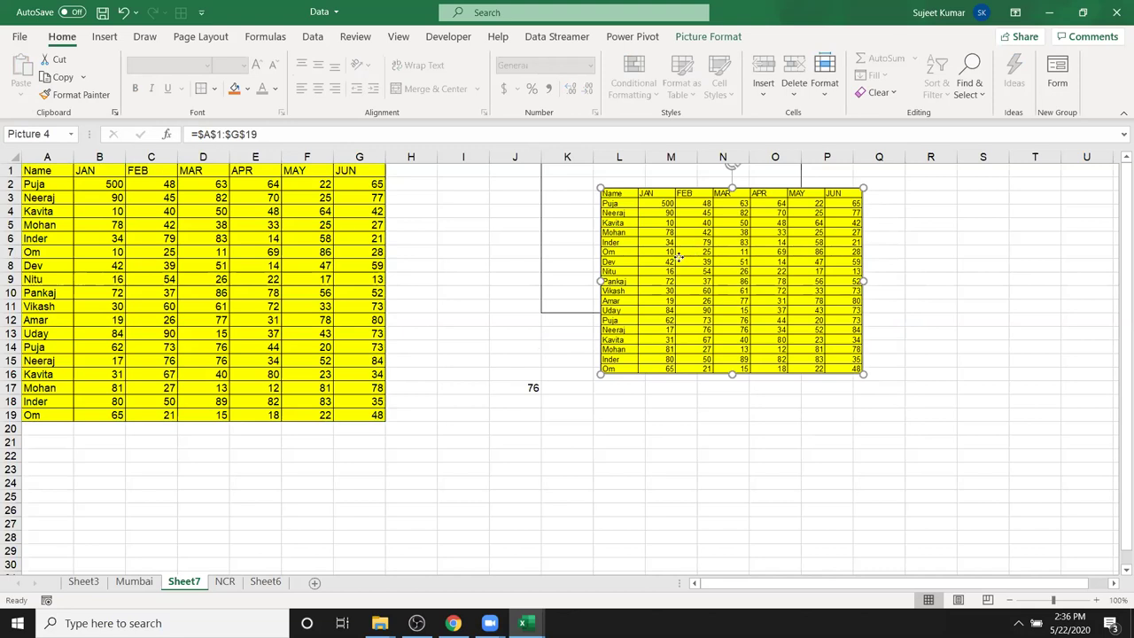
left_click_drag(682, 257, 666, 262)
left_click(94, 194)
left_click(102, 203)
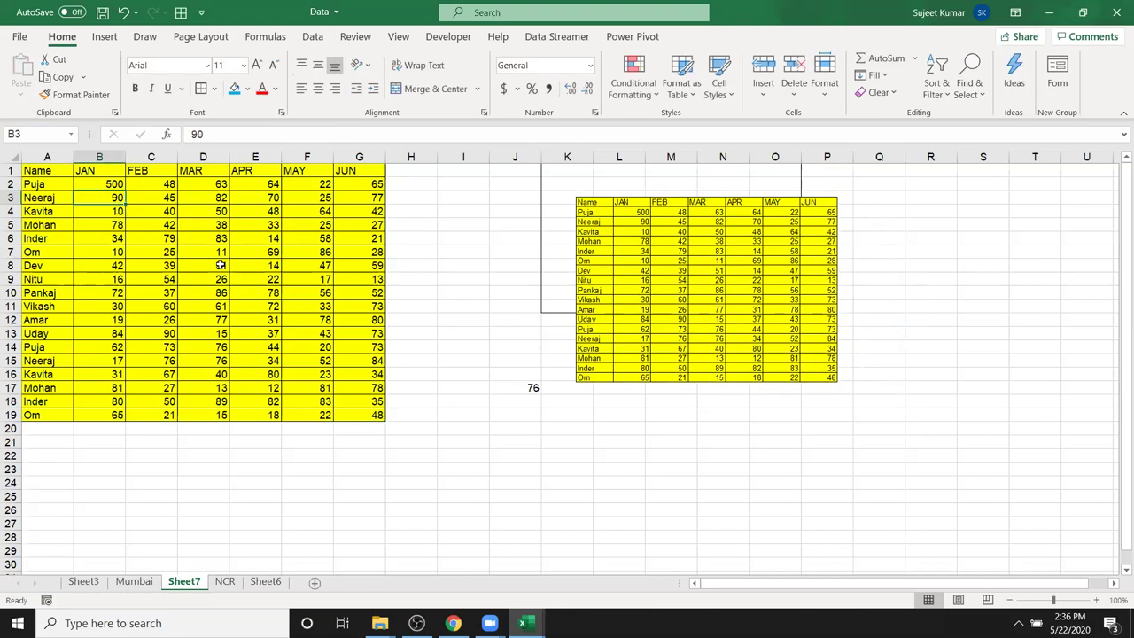
left_click_drag(758, 288, 720, 312)
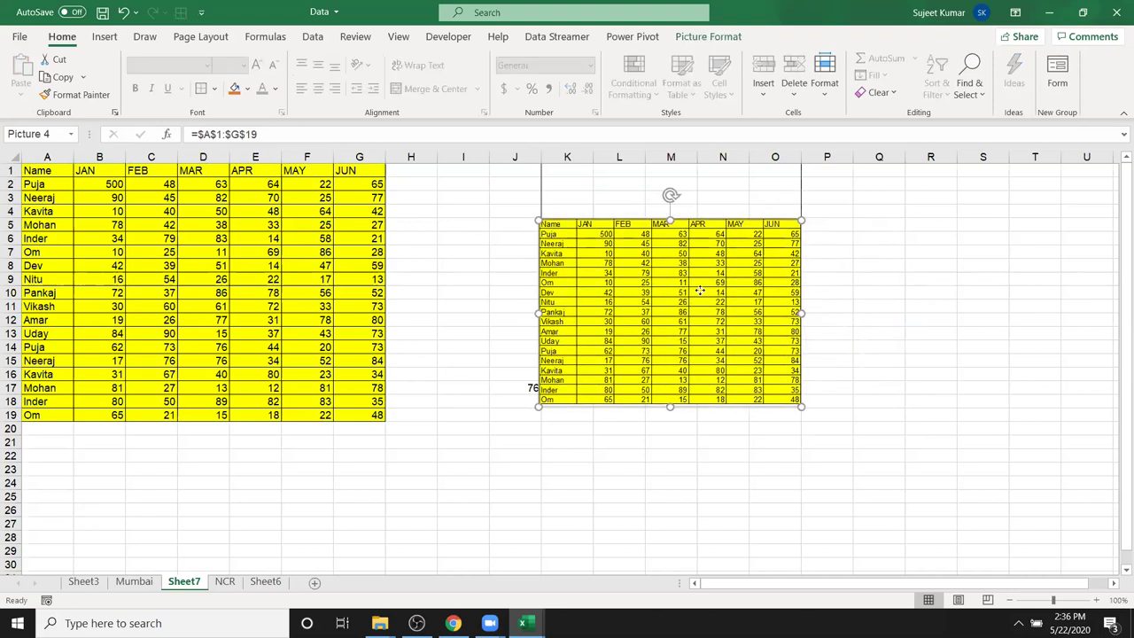
left_click_drag(644, 311, 660, 286)
left_click(266, 319)
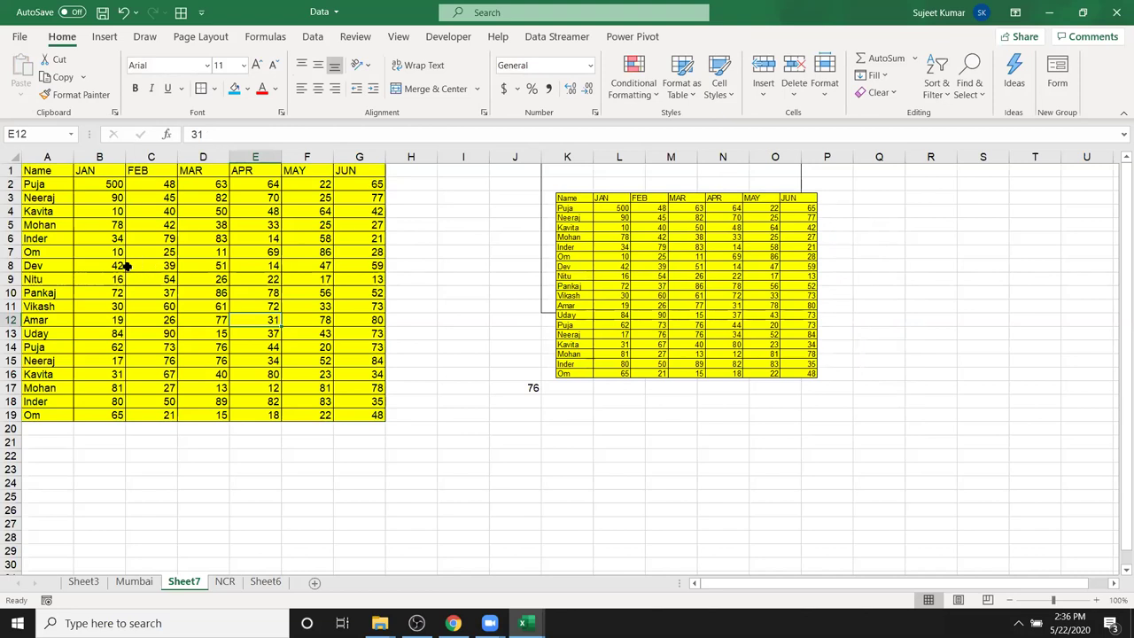
Enter =20+30 in B2 so it shows 50, and move the linked picture lower.
left_click_drag(147, 266, 317, 307)
left_click(599, 291)
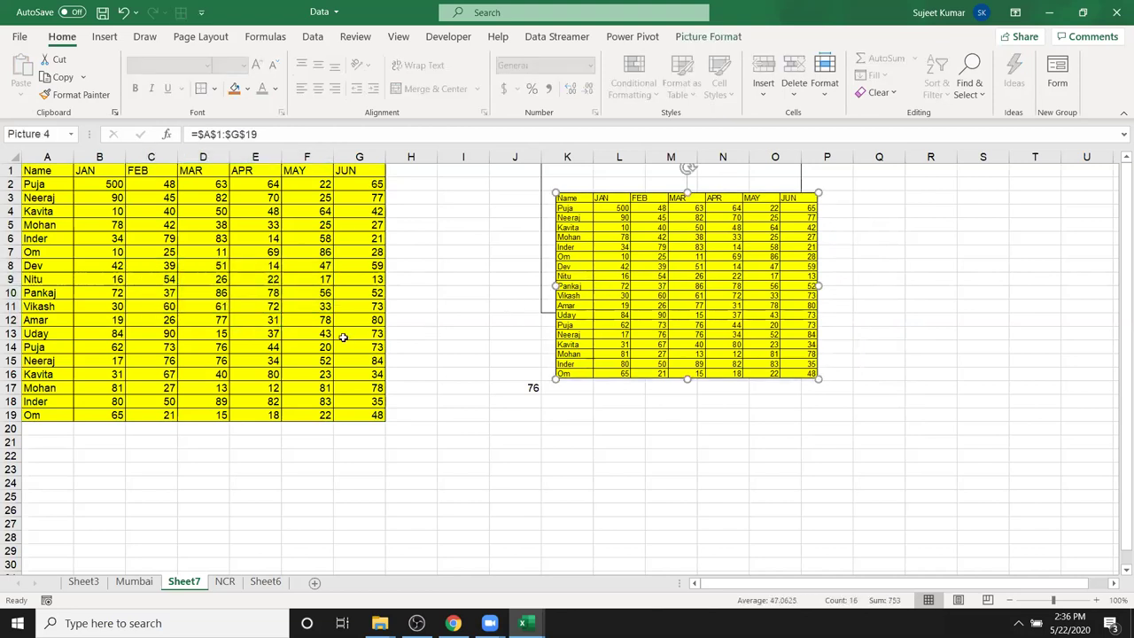
left_click(113, 254)
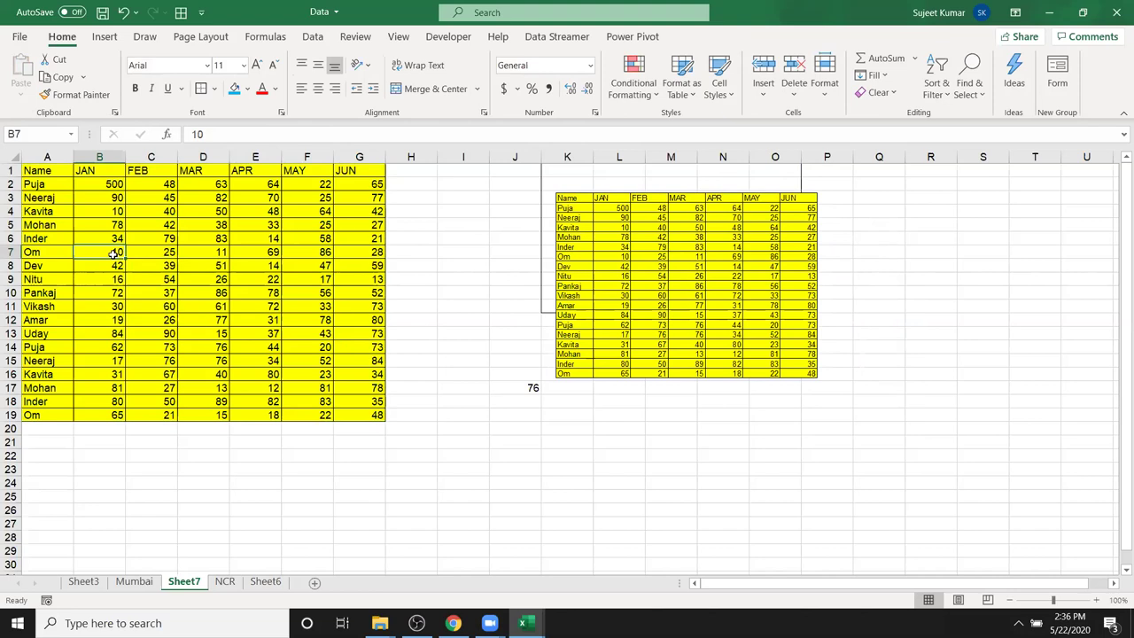
left_click(680, 317)
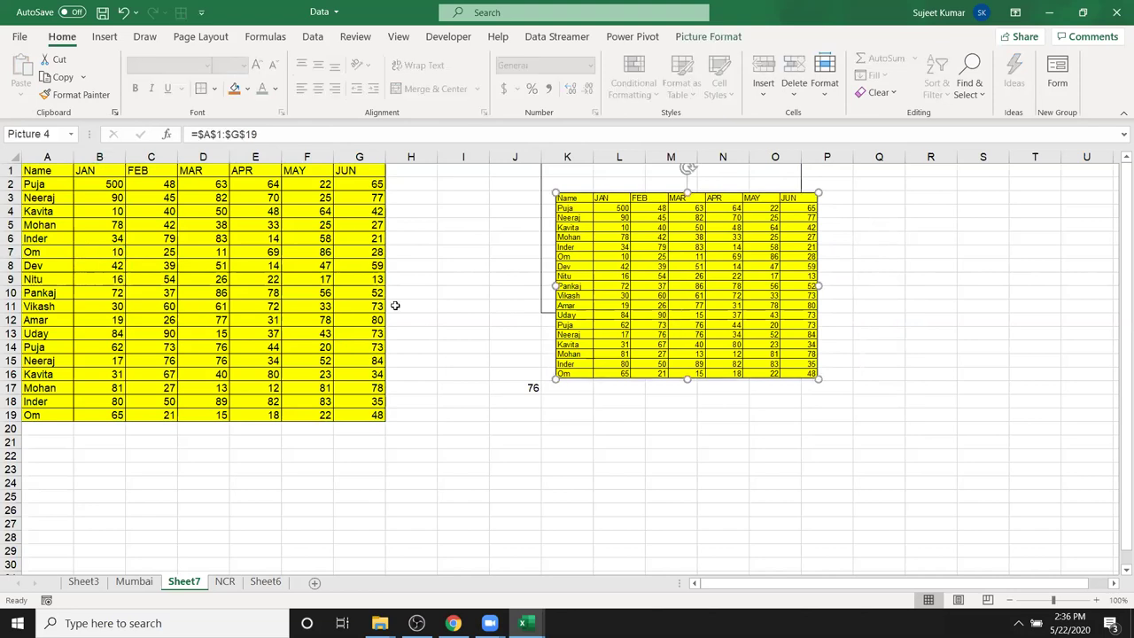
left_click(99, 175)
left_click(99, 180)
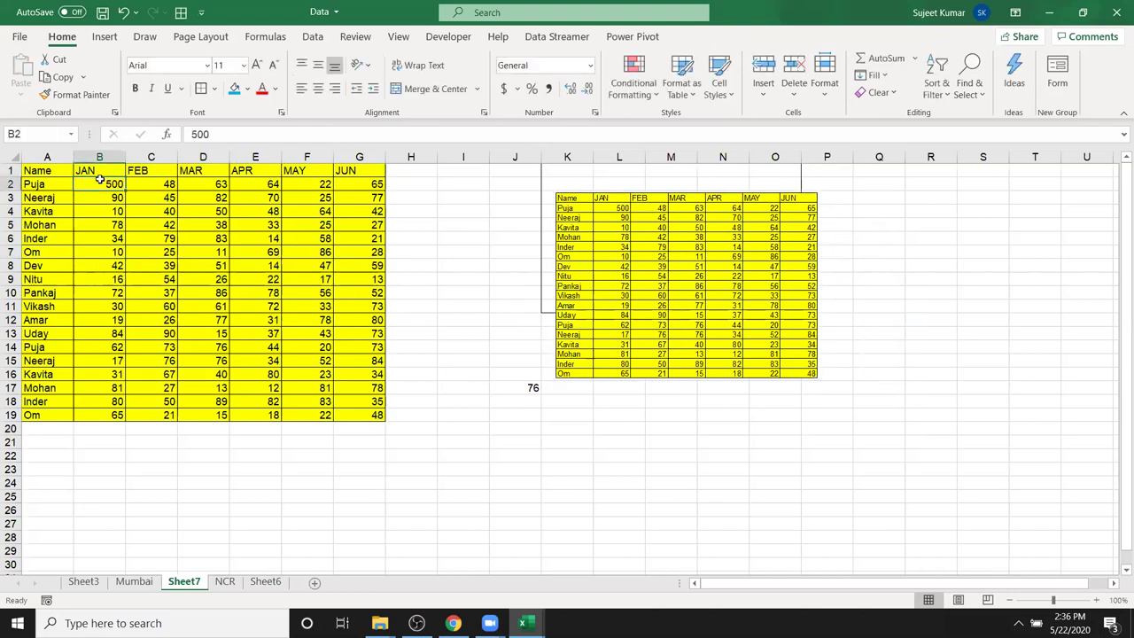
type("=20+30")
key("ctrl+Return")
left_click_drag(706, 307, 709, 328)
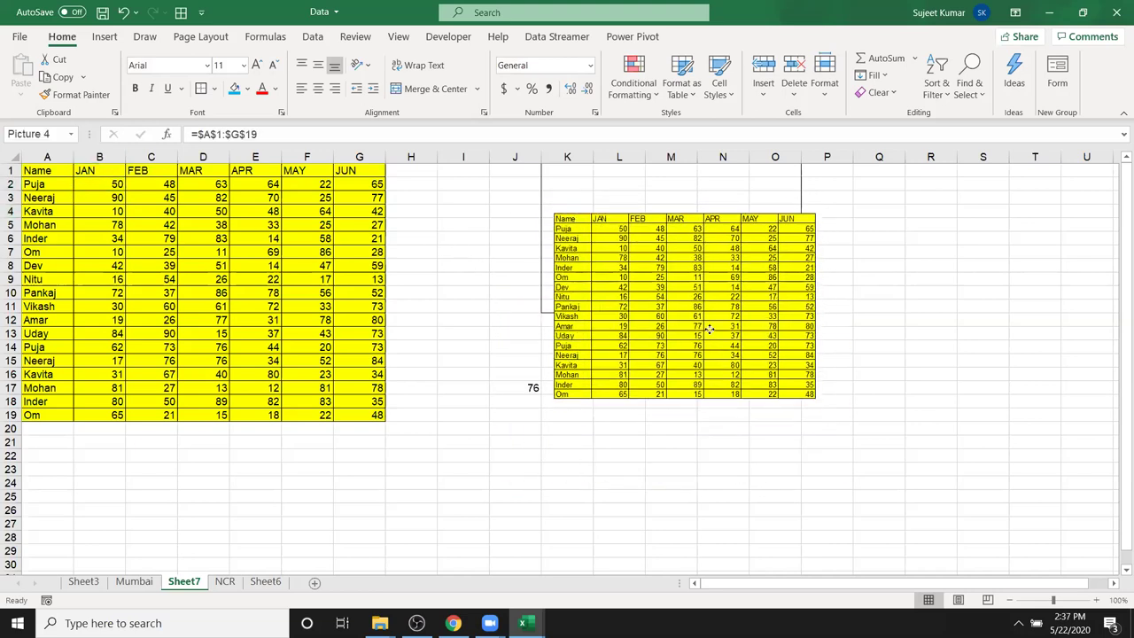
left_click(124, 184)
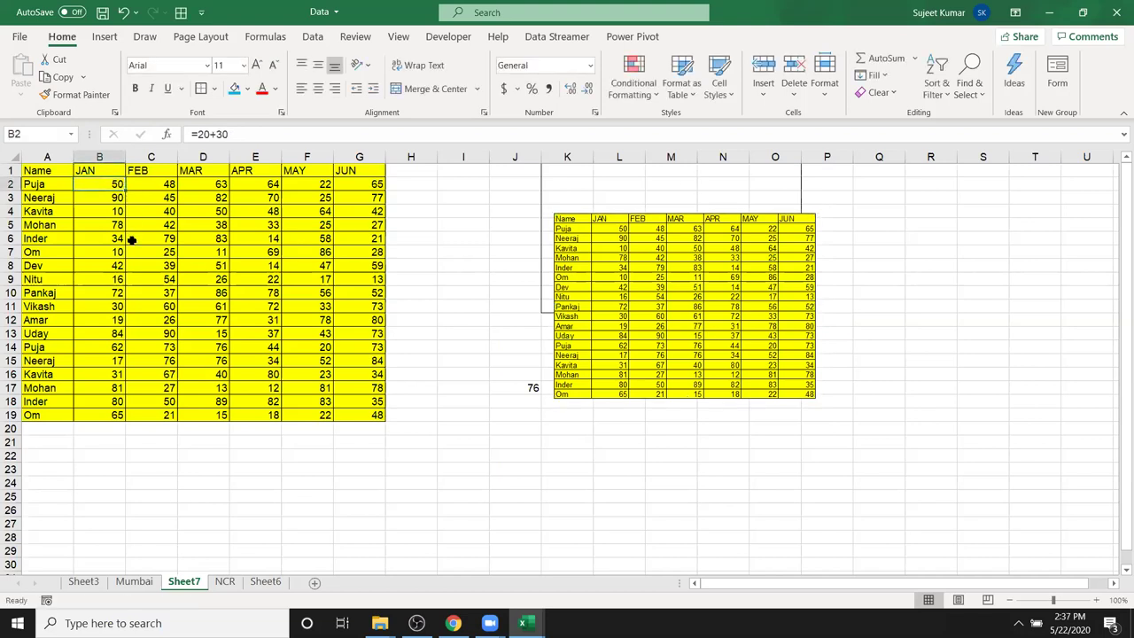
left_click_drag(711, 317, 703, 354)
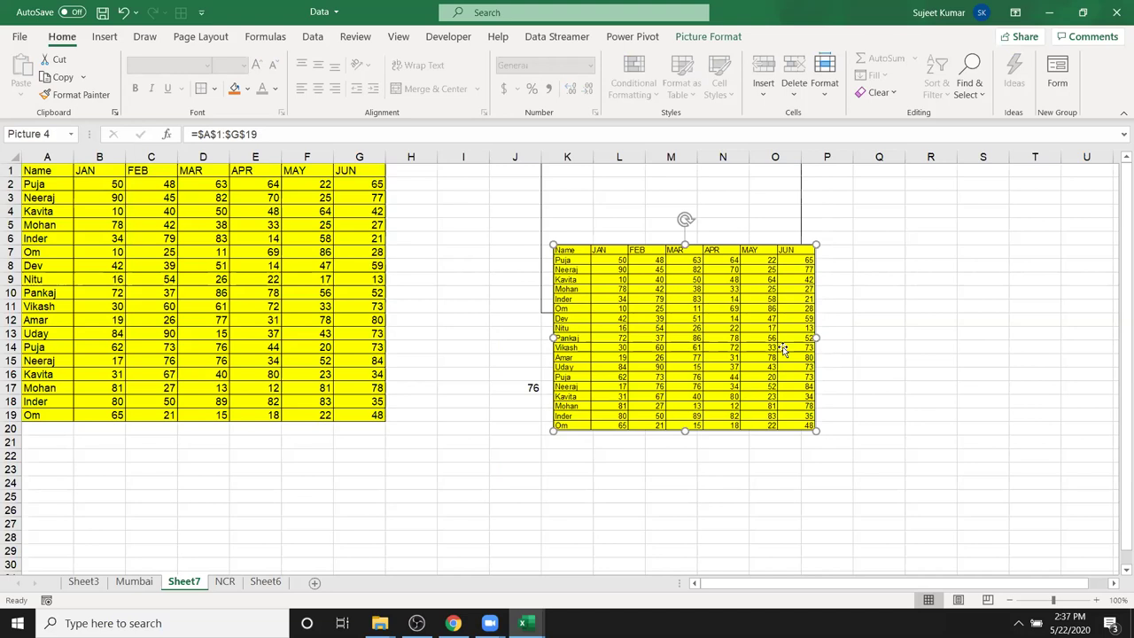
Delete the linked picture and paint the table's yellow format onto L17, N23 and P21.
key("Delete")
left_click(945, 411)
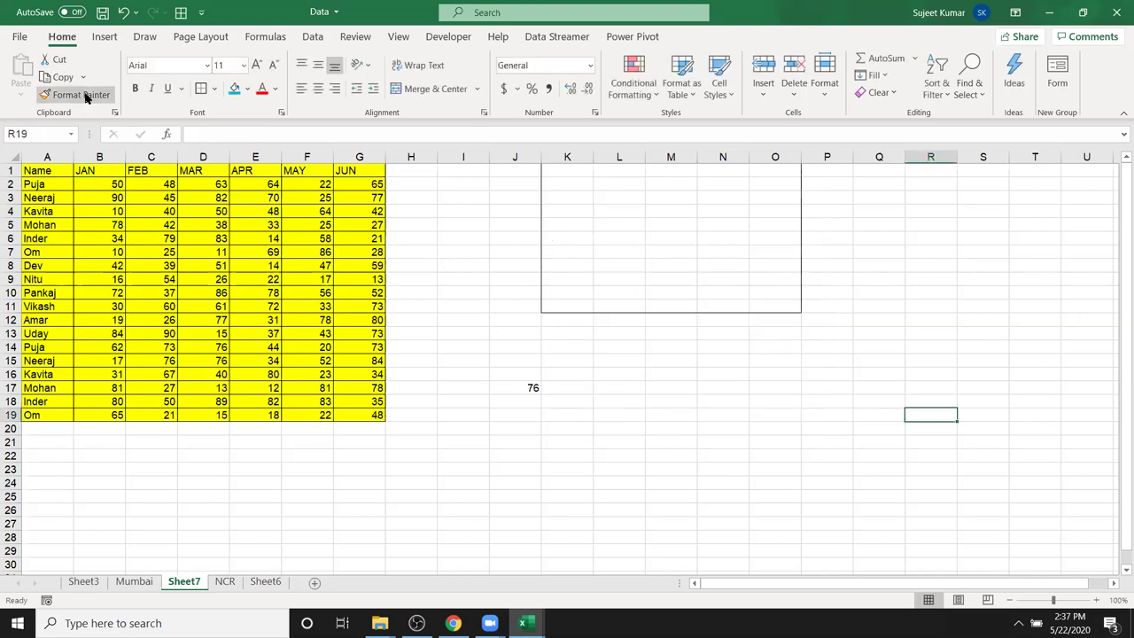
left_click(326, 358)
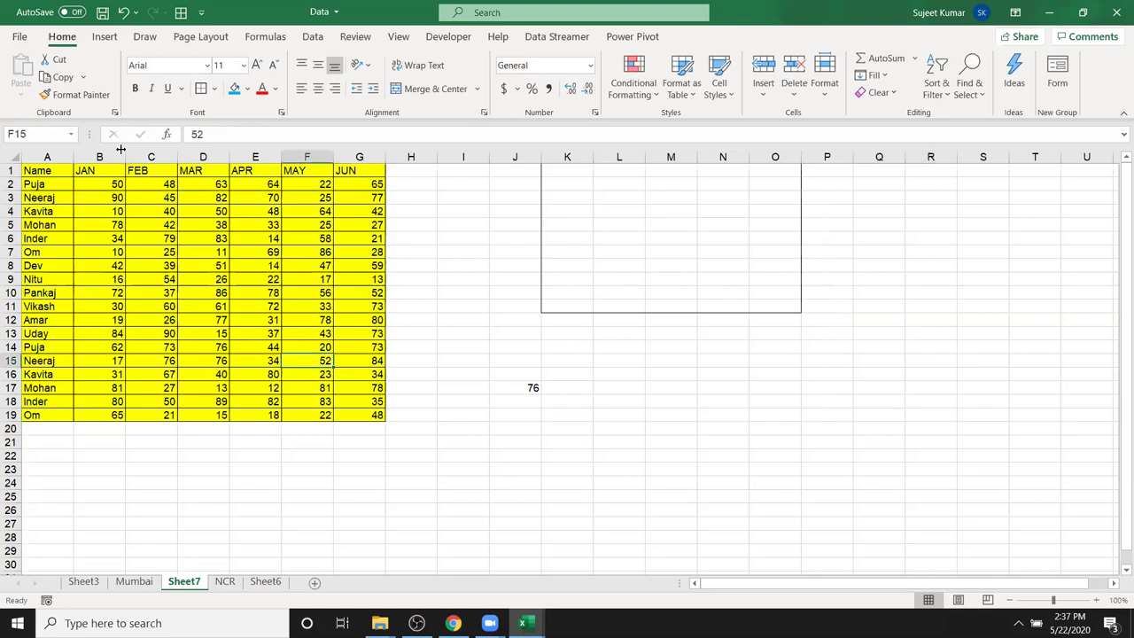
left_click(76, 95)
left_click(601, 384)
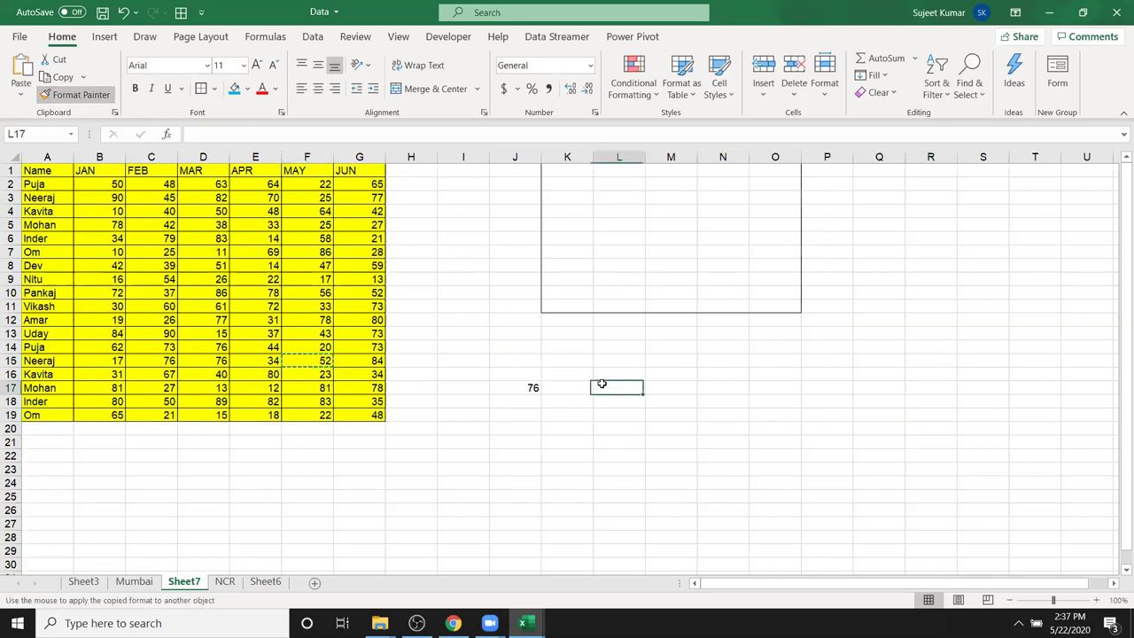
left_click(238, 304)
left_click(92, 96)
left_click(718, 469)
left_click(361, 323)
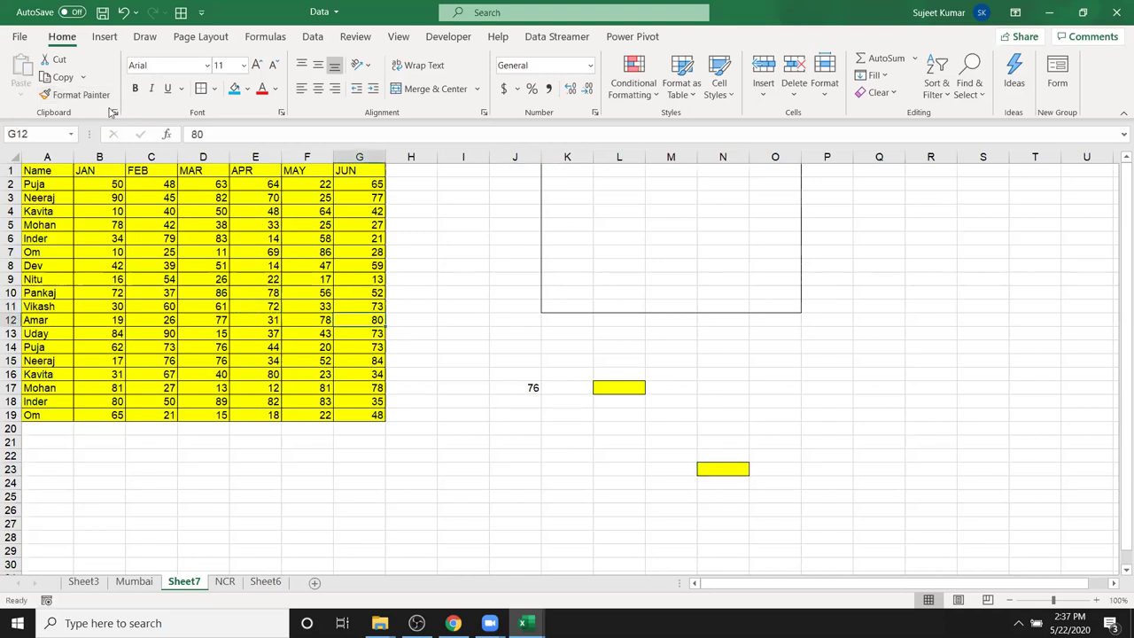
left_click(89, 94)
left_click(840, 438)
Lock Format Painter on G13 and paint yellow onto about twenty scattered cells in columns I–R.
left_click(340, 332)
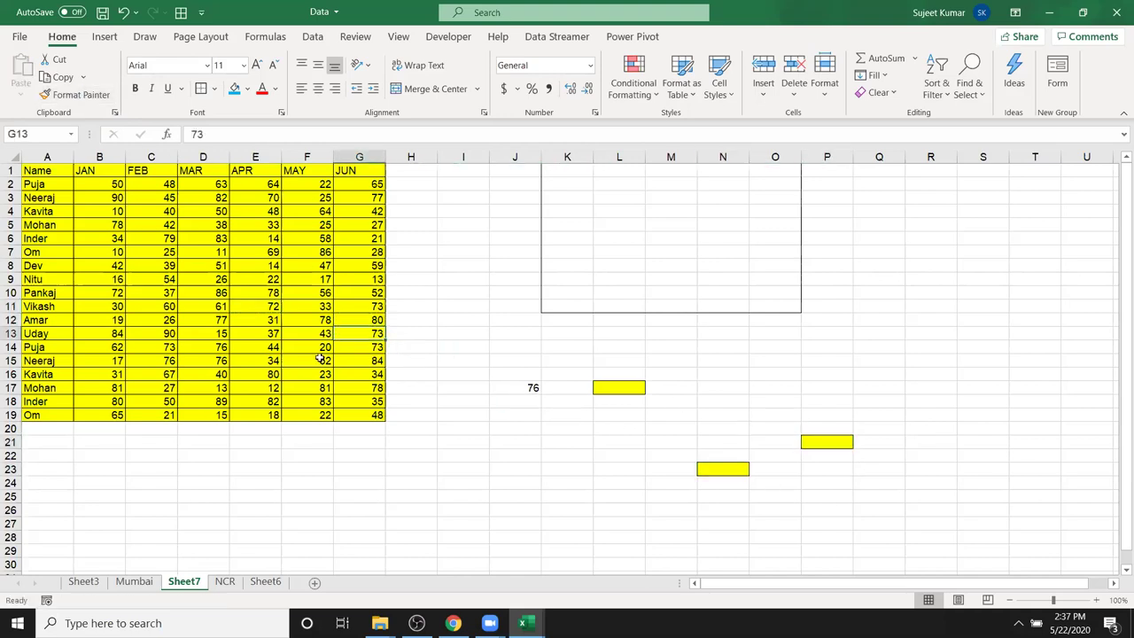
left_click(89, 95)
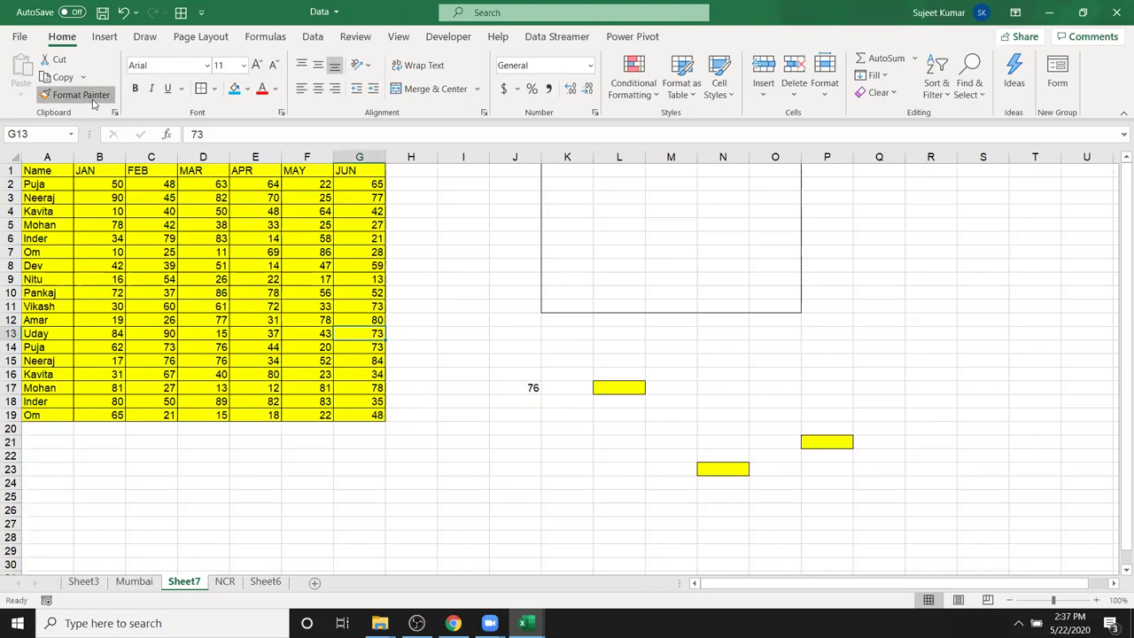
left_click(514, 469)
left_click(462, 510)
left_click(618, 522)
left_click(618, 469)
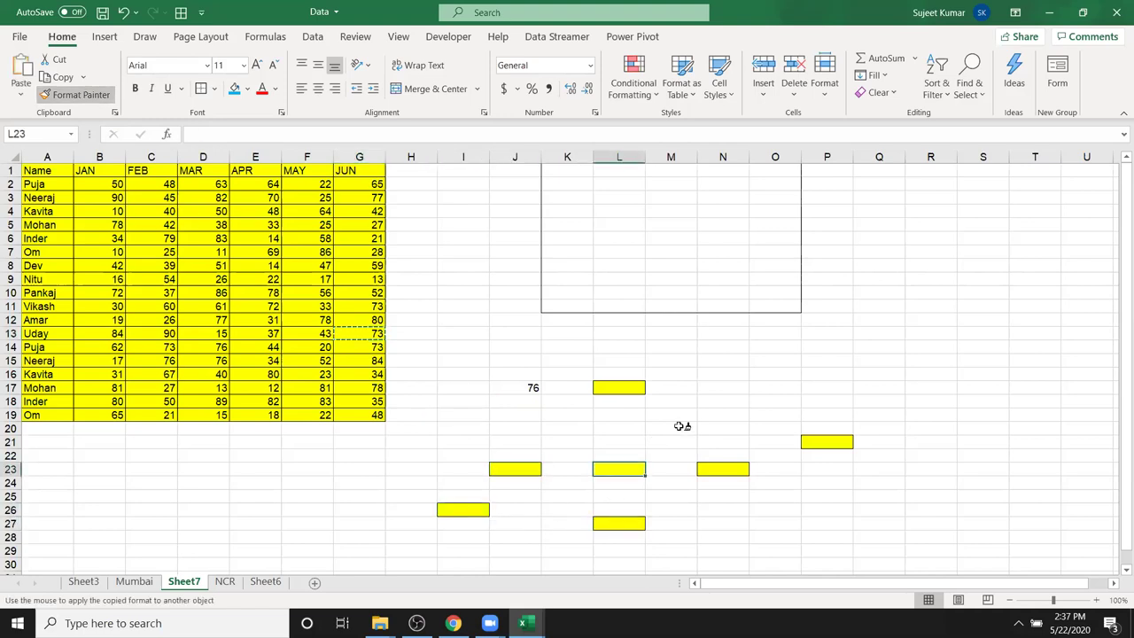
left_click(722, 414)
left_click(879, 374)
left_click(878, 292)
left_click(774, 265)
left_click(567, 264)
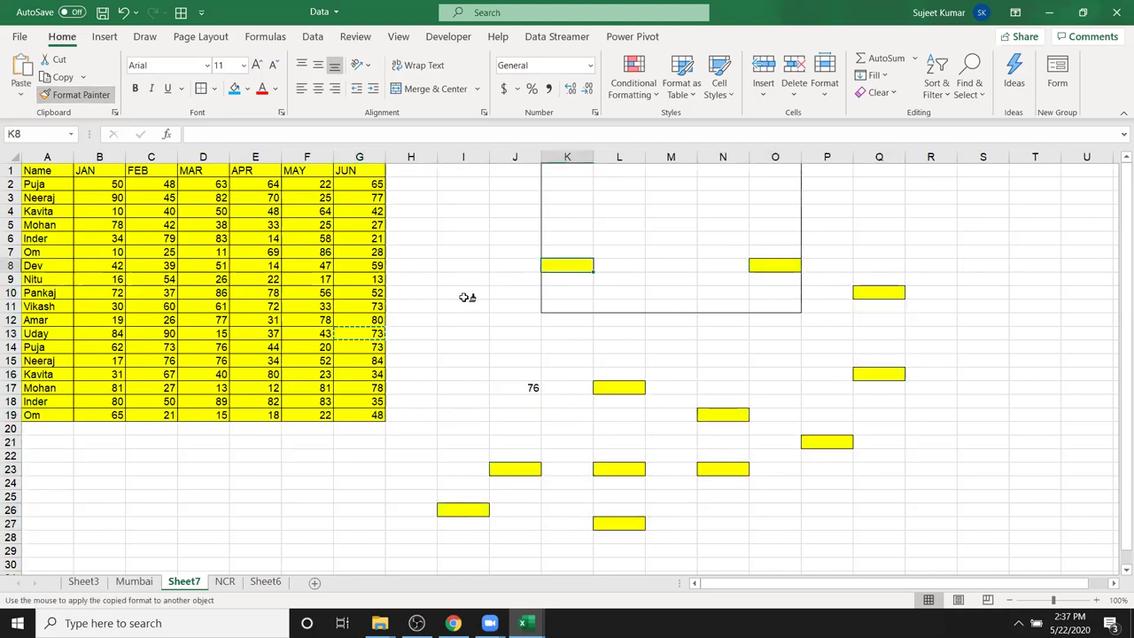
left_click(463, 306)
left_click(515, 333)
left_click(618, 347)
left_click(722, 347)
left_click(777, 375)
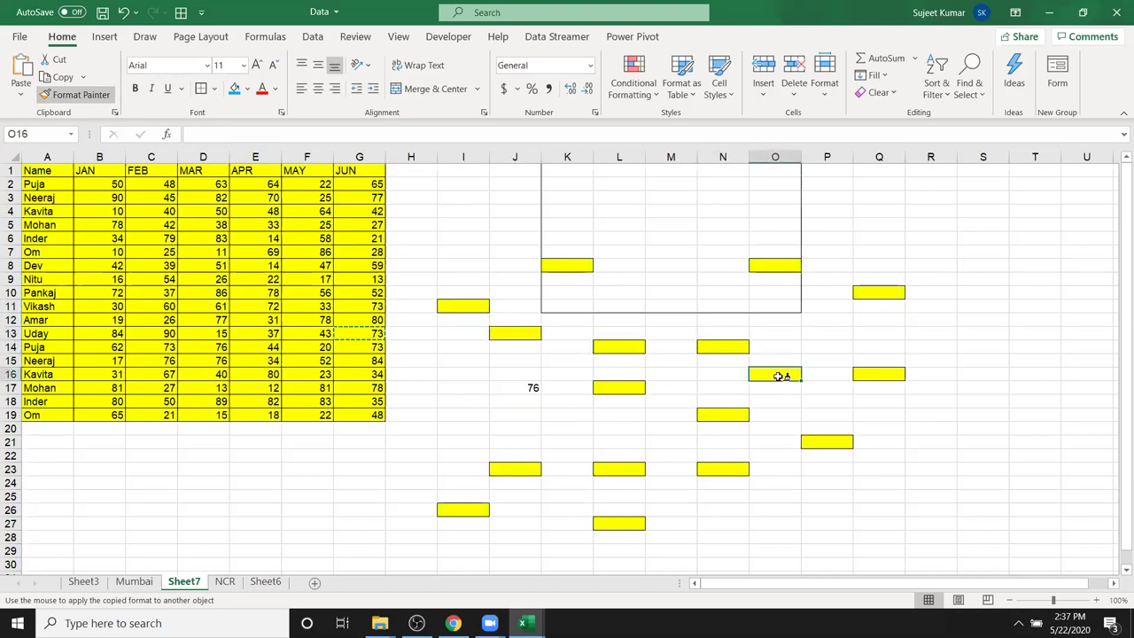
left_click(879, 427)
left_click(930, 481)
left_click(774, 510)
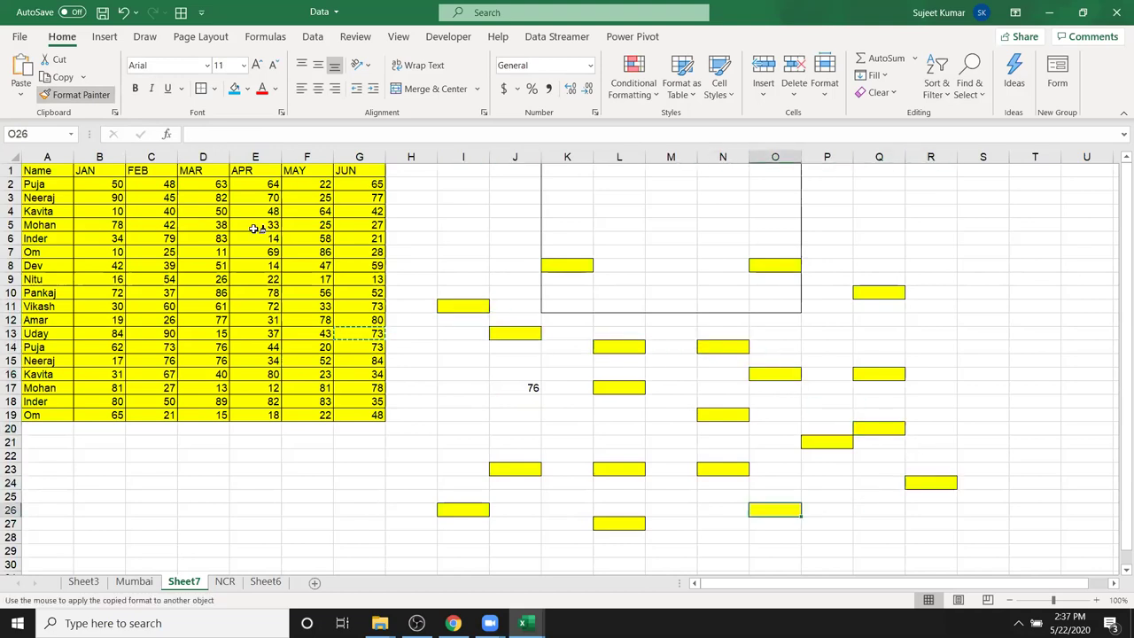
left_click(78, 95)
left_click(484, 465)
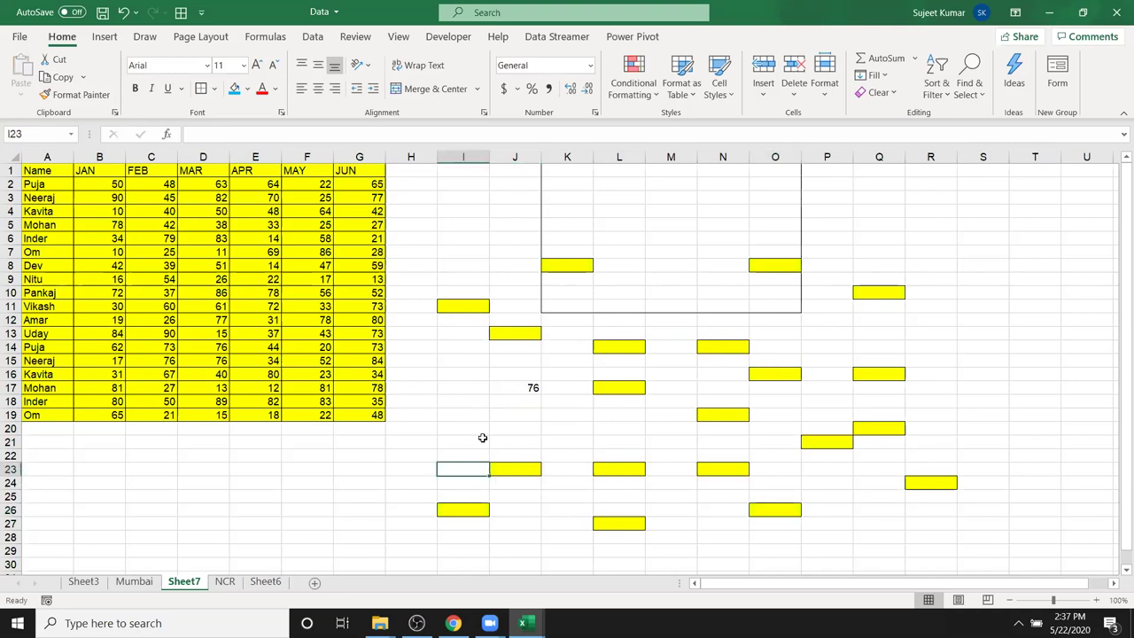
left_click(491, 413)
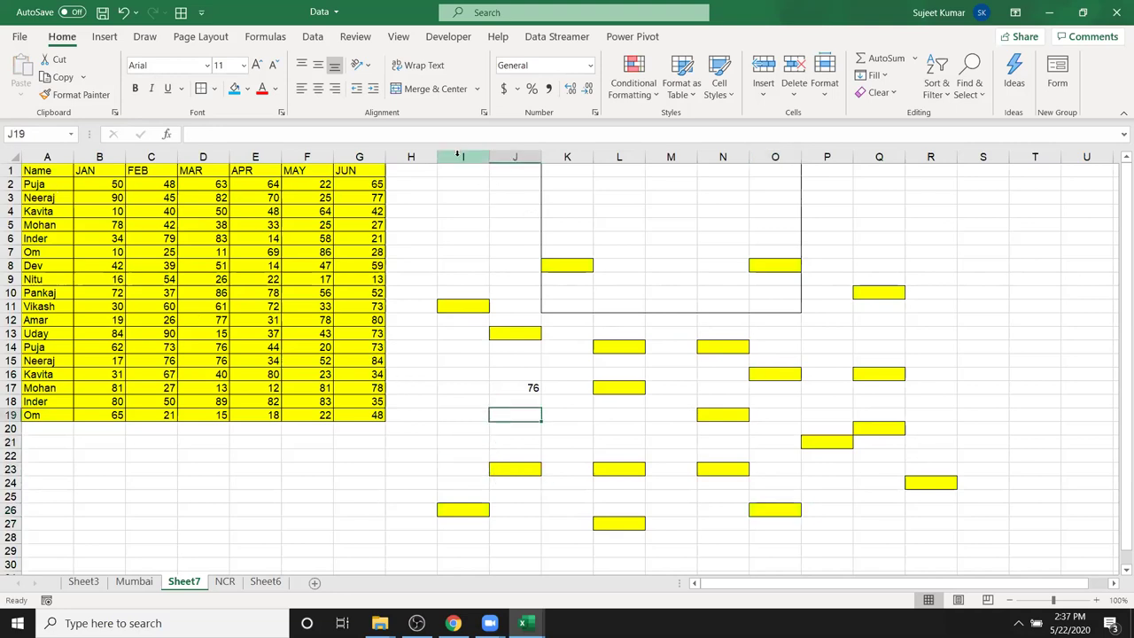
Delete columns I through S to remove the scattered yellow cells.
left_click_drag(460, 156, 975, 201)
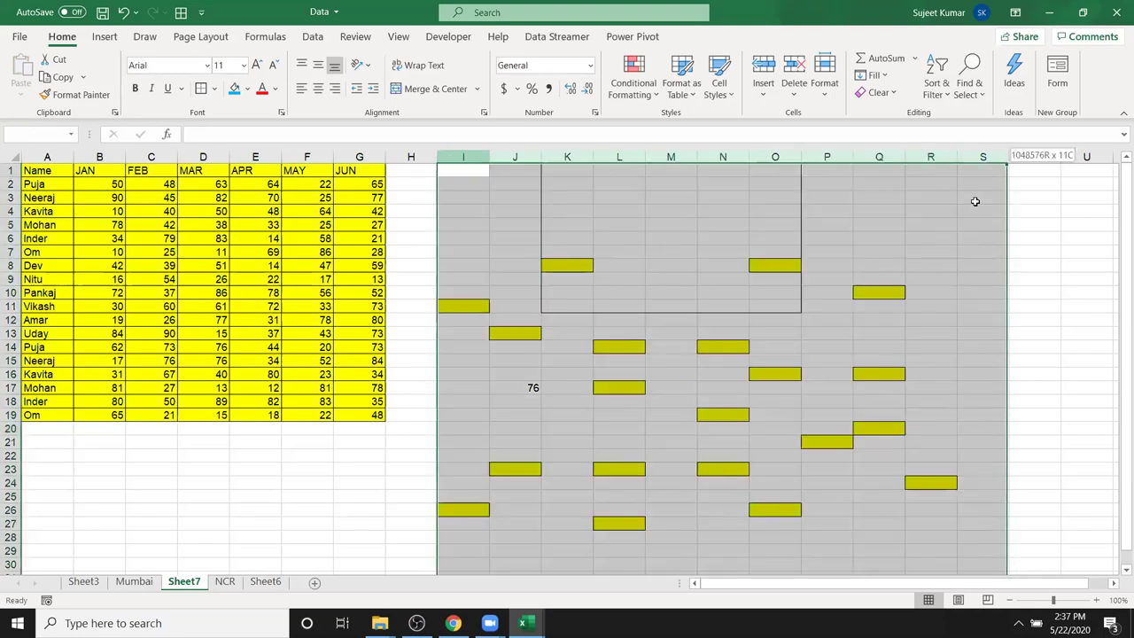
key("ctrl+minus")
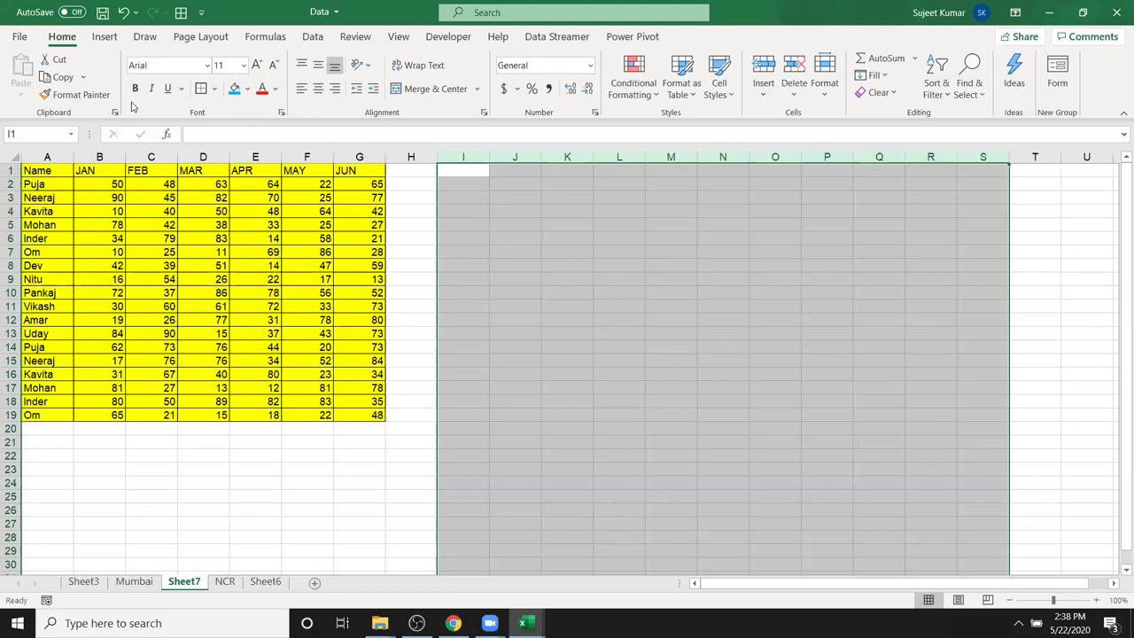
Show the desktop and close the OBS window.
key("super+d")
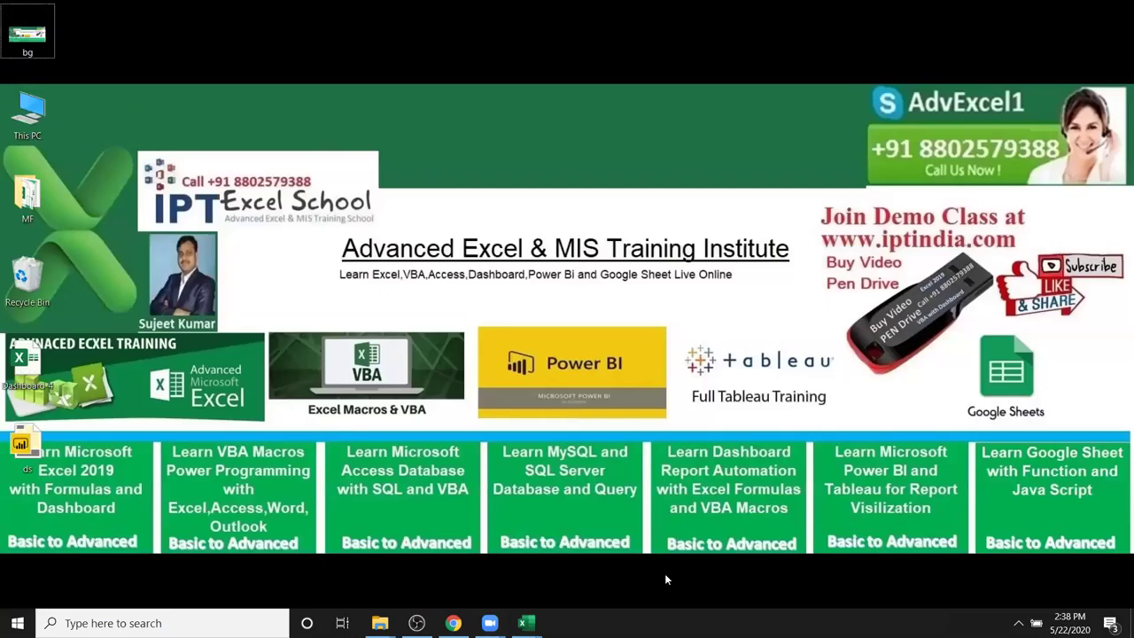
left_click(416, 623)
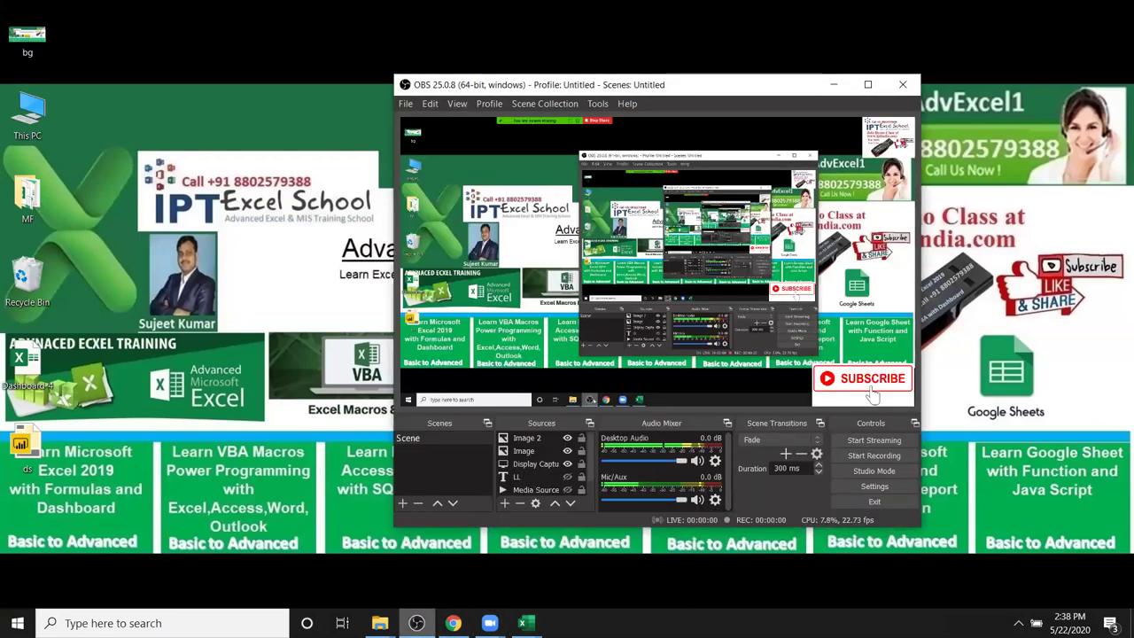
left_click(909, 80)
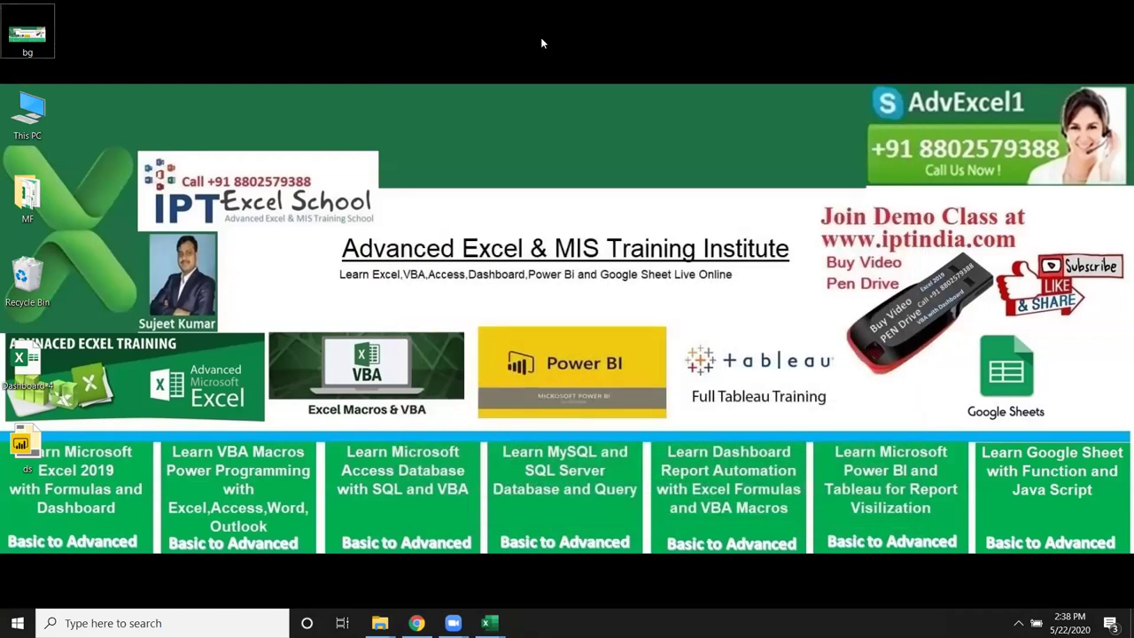
Restore the Data workbook's Sheet7 and select an empty cell below the yellow table.
left_click(486, 623)
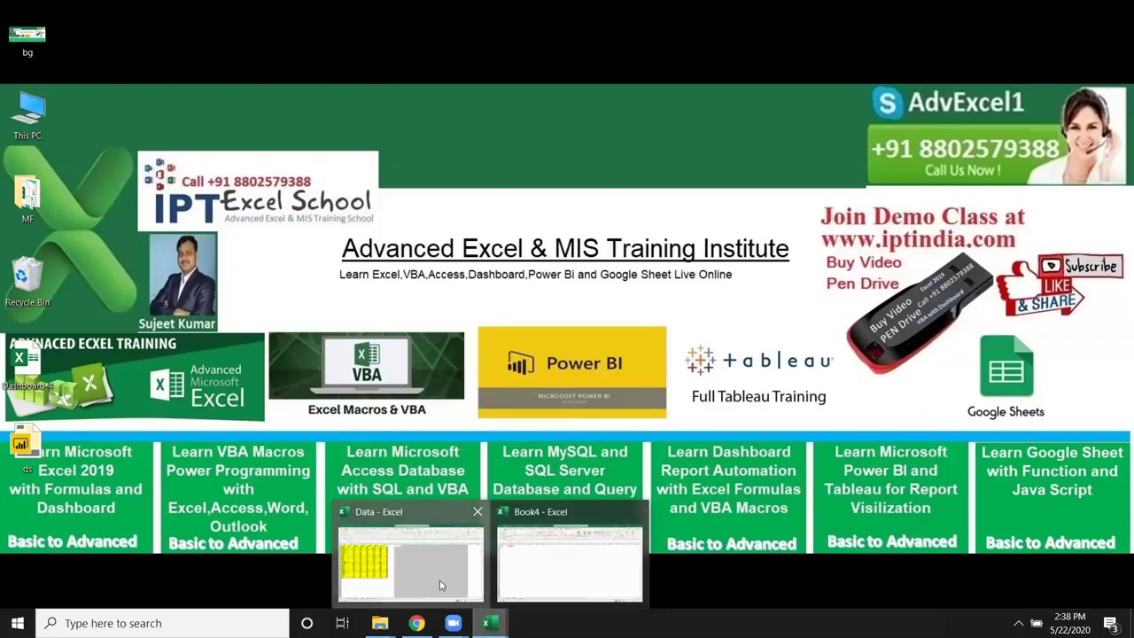
left_click(398, 589)
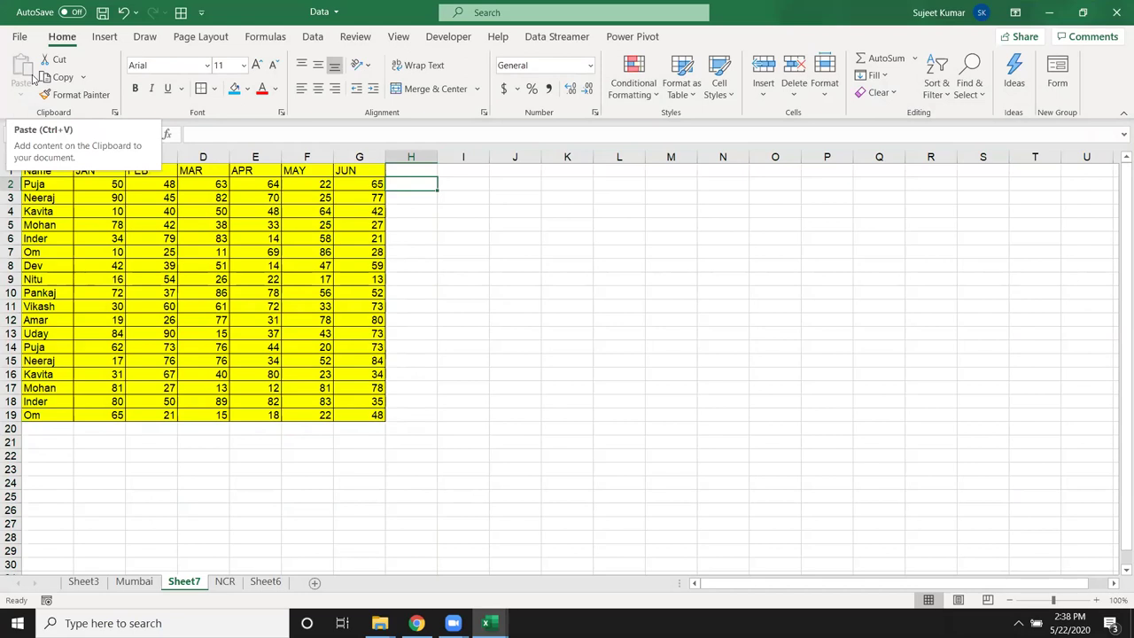
left_click(478, 563)
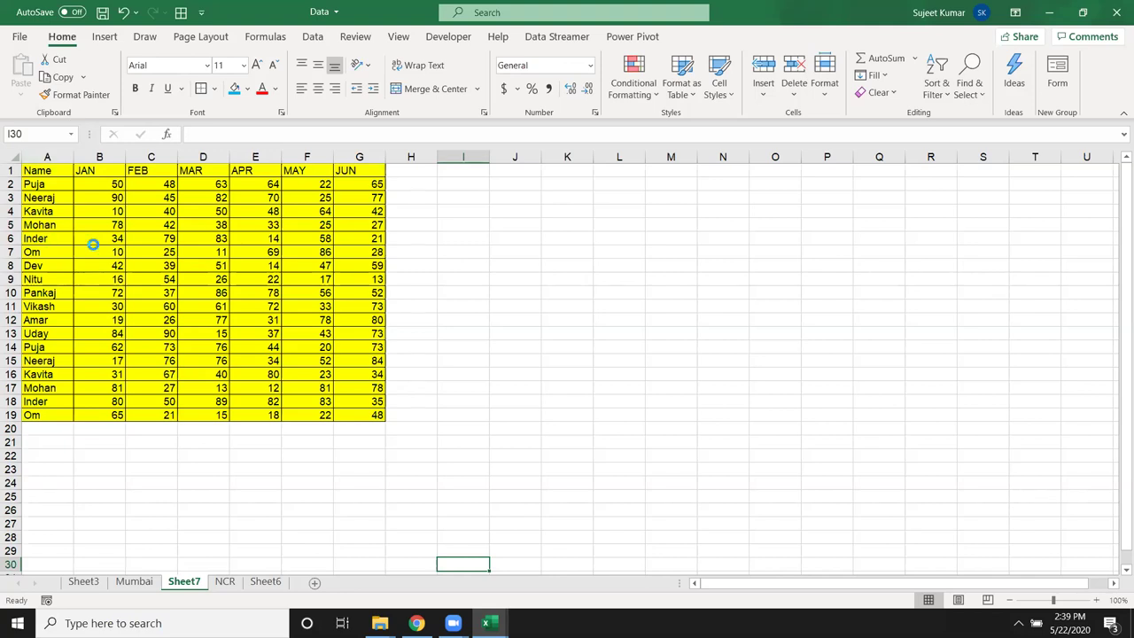
In a new workbook, add a Name header and fill names from Puja down to row 16.
key("ctrl+n")
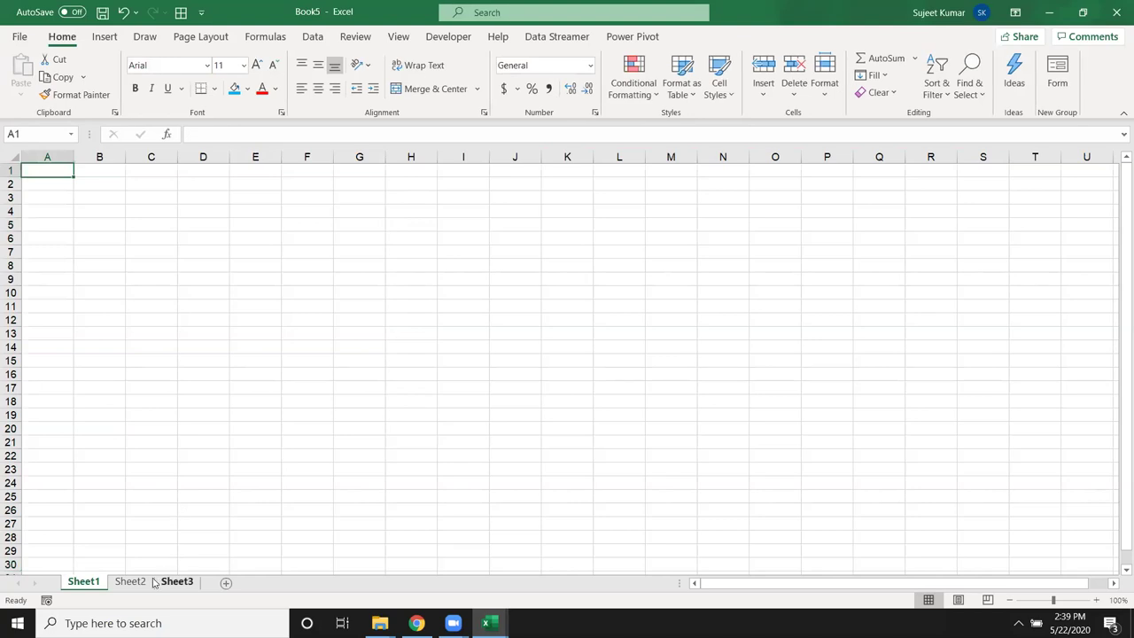
type("Name")
key("Return")
type("Puja")
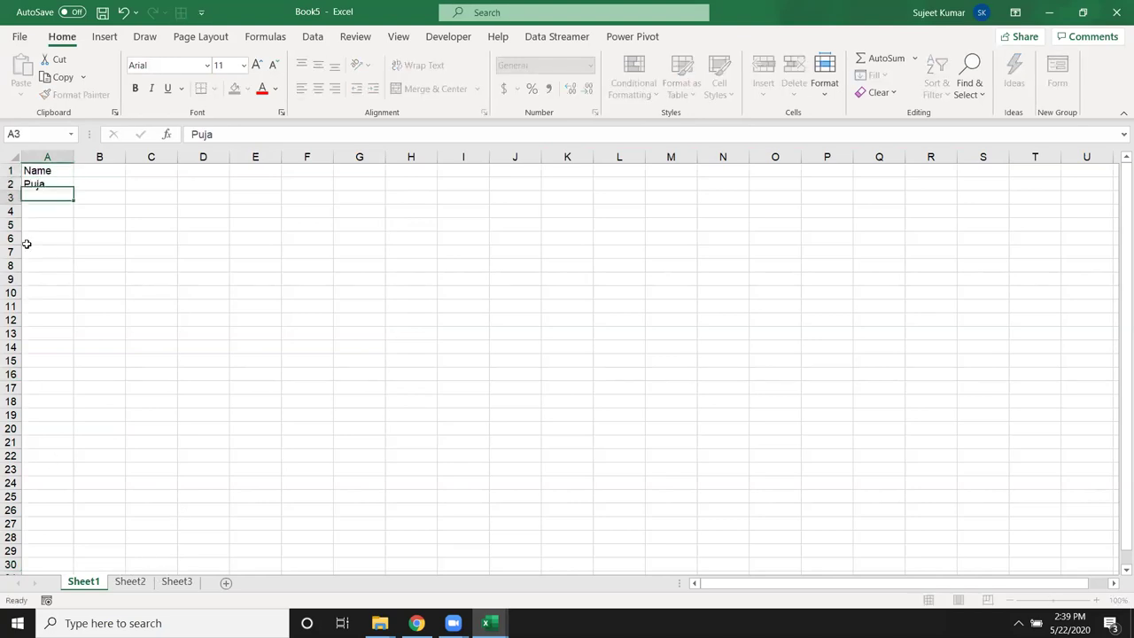
key("Return")
left_click(69, 183)
left_click_drag(73, 190, 78, 388)
Add a Jan header in B1 and enter =RANDBETWEEN(10,90) in B2.
left_click(109, 167)
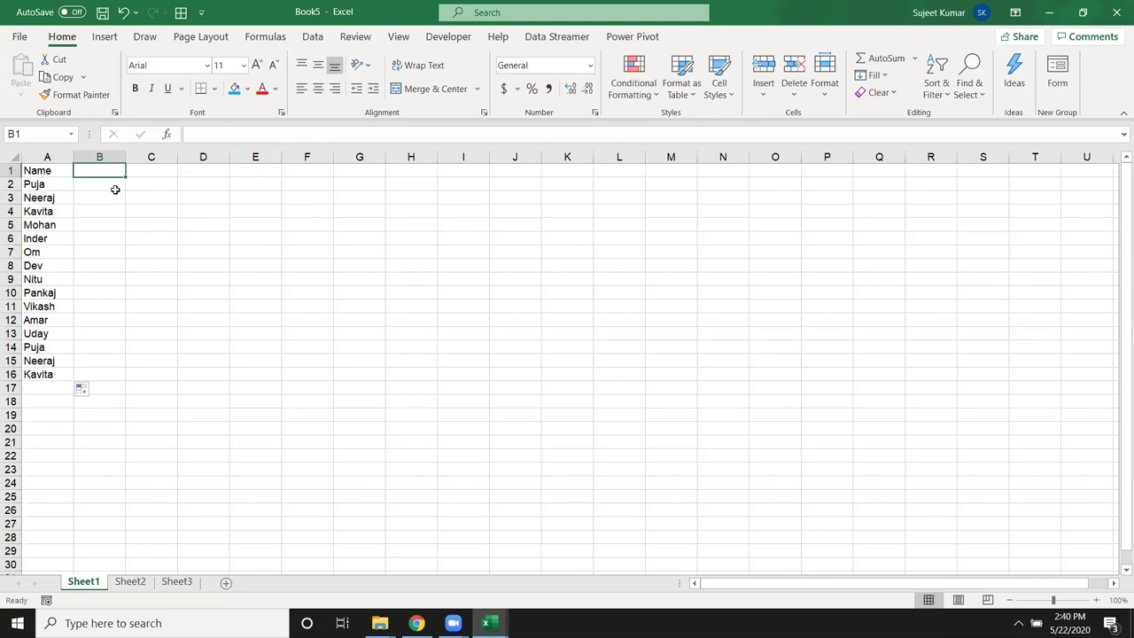
type("JAn")
left_click(116, 185)
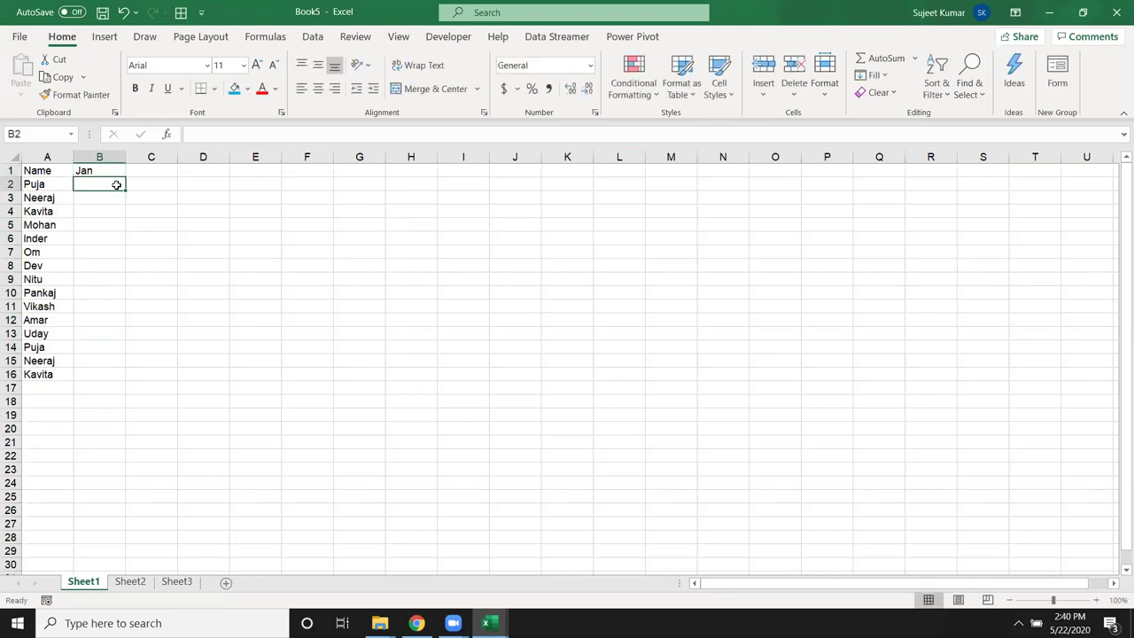
type("=ra")
key("Down")
key("Down")
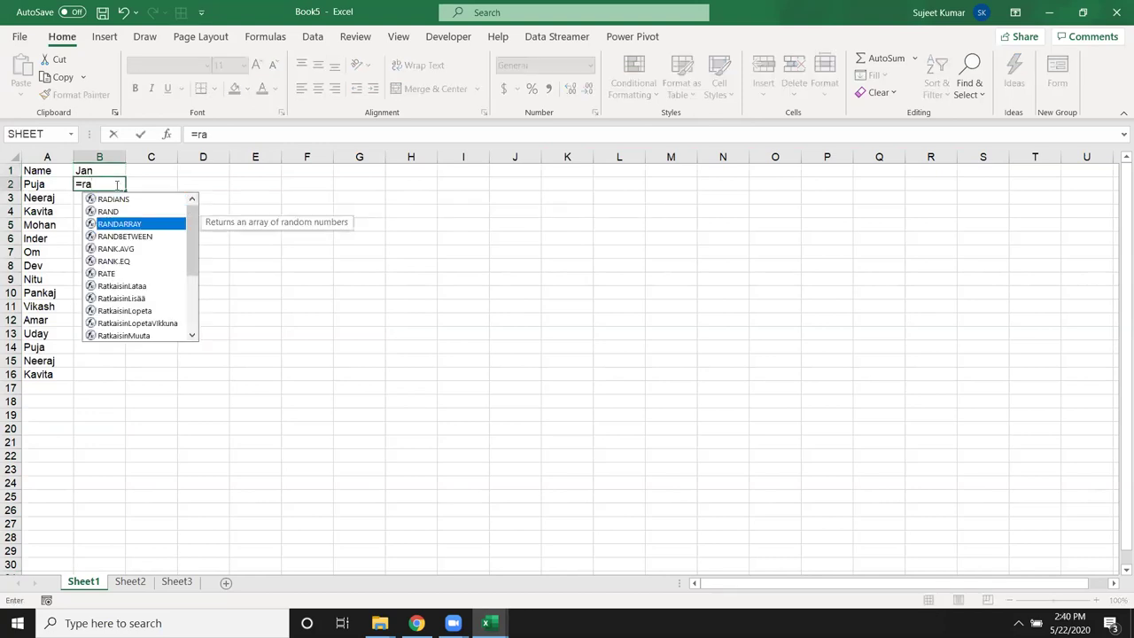
key("Down")
key("Tab")
type("10,9")
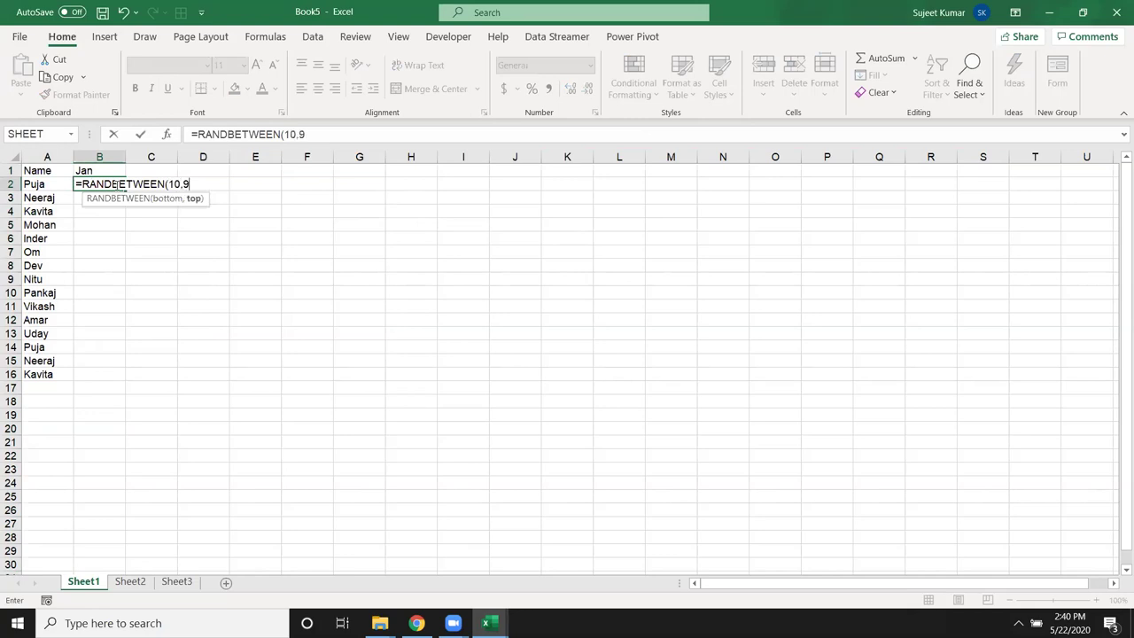
type("0")
key("Return")
Fill the random formula down to B16 and select the whole Name/Jan table.
left_click(97, 181)
left_click_drag(98, 206, 101, 370)
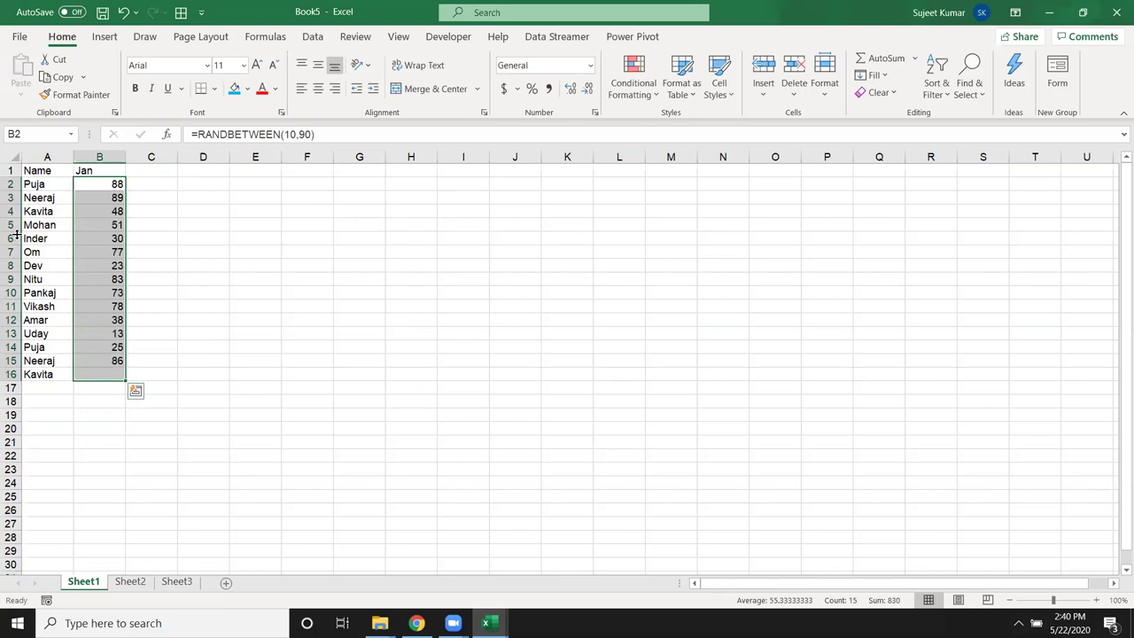
left_click_drag(36, 170, 101, 379)
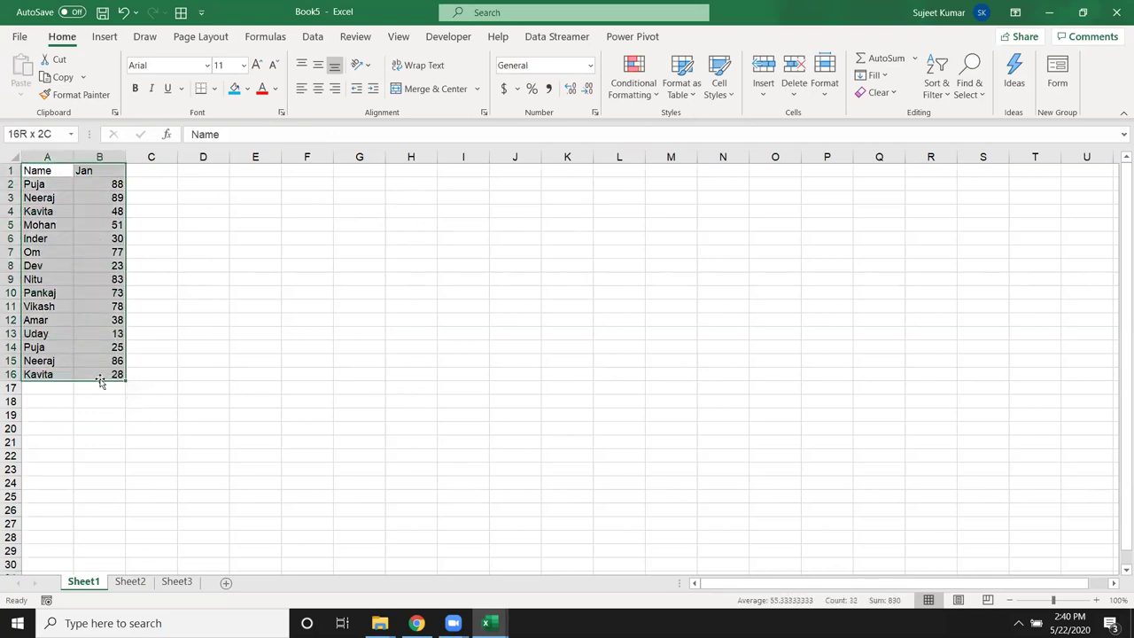
Copy the Name/Jan table and paste it into Sheet2 and Sheet3.
key("ctrl+c")
left_click(129, 582)
key("ctrl+v")
left_click(190, 582)
key("ctrl+v")
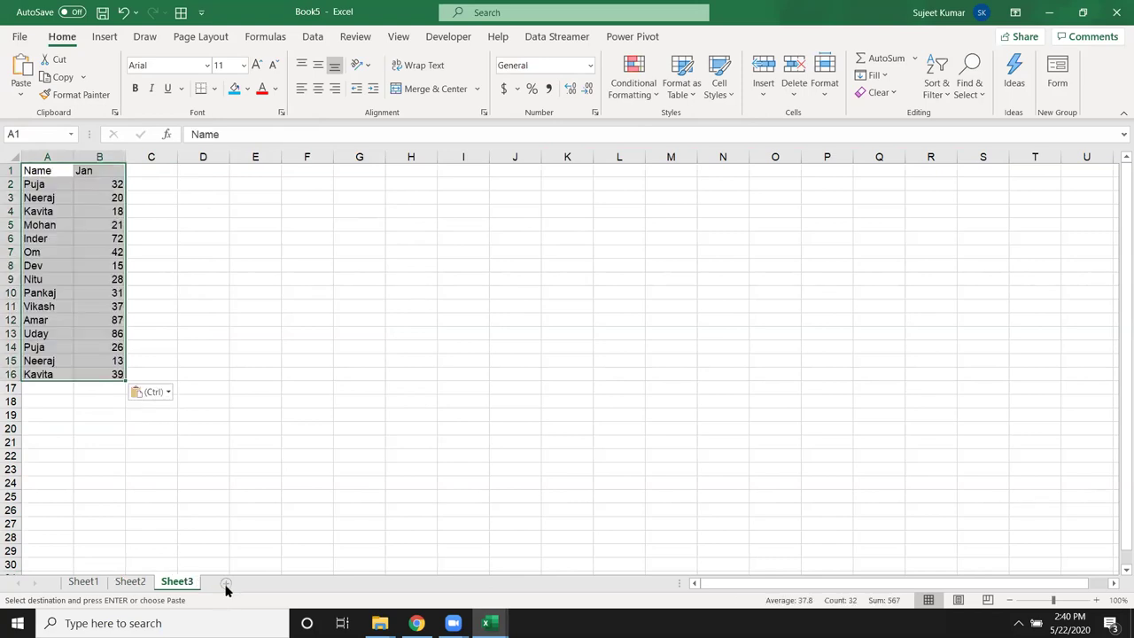
Add Sheet4 and Sheet5 and paste the Name/Jan table into each.
left_click(226, 583)
key("ctrl+v")
left_click(272, 583)
key("ctrl+v")
Cancel the grouped-sheet copy and add a new empty Sheet6.
left_click(78, 582, "shift")
key("ctrl+c")
left_click(18, 98)
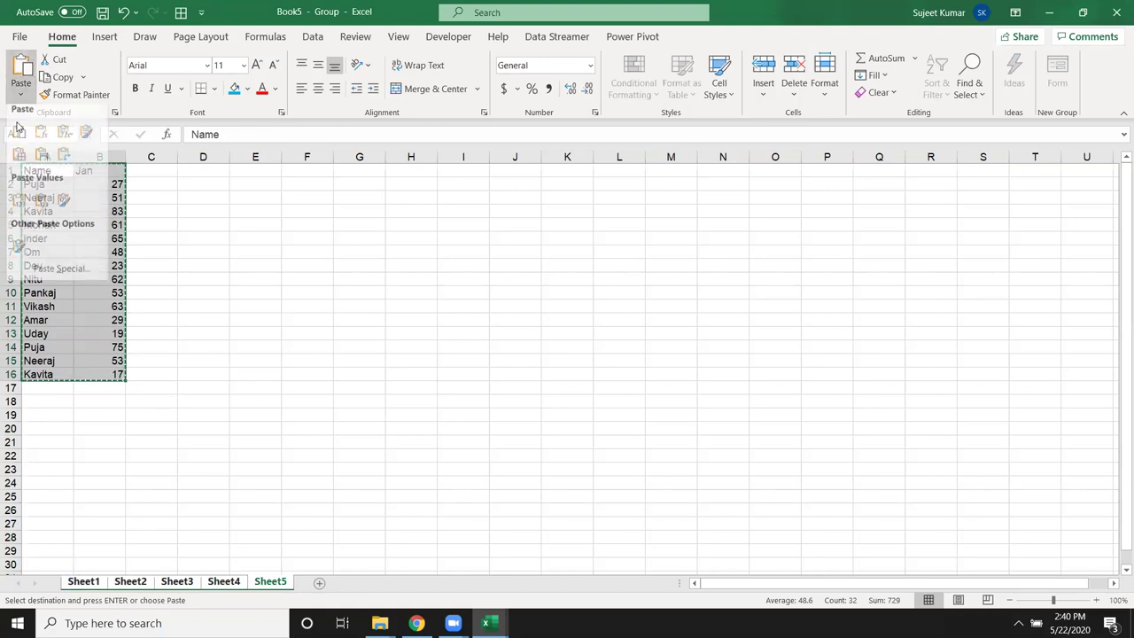
left_click(196, 253)
left_click(227, 261)
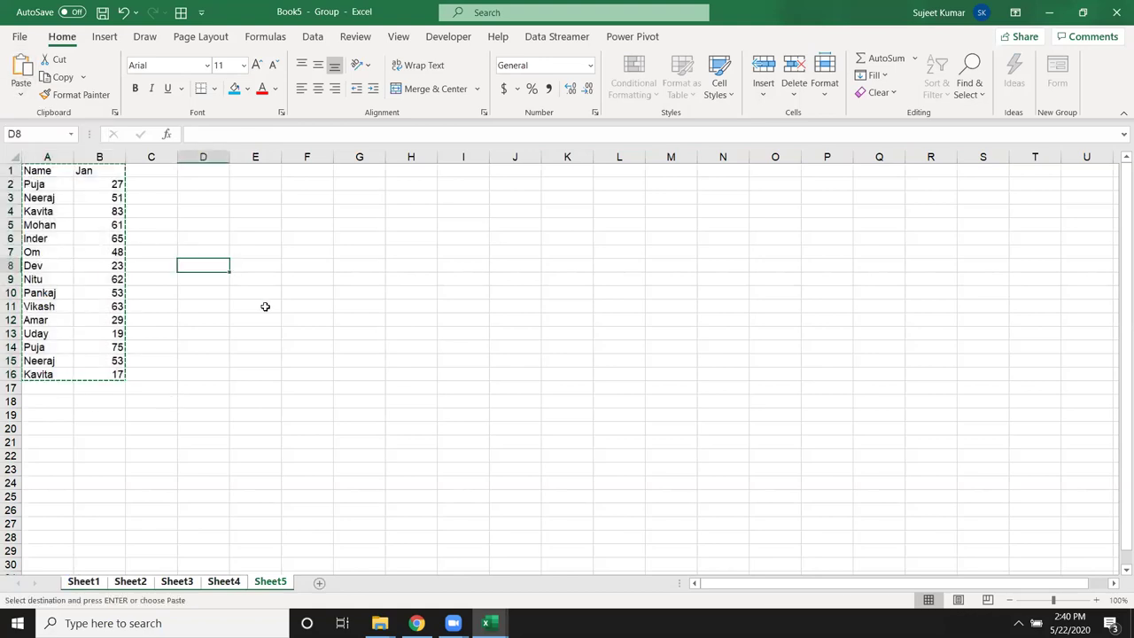
key("Escape")
left_click(321, 582)
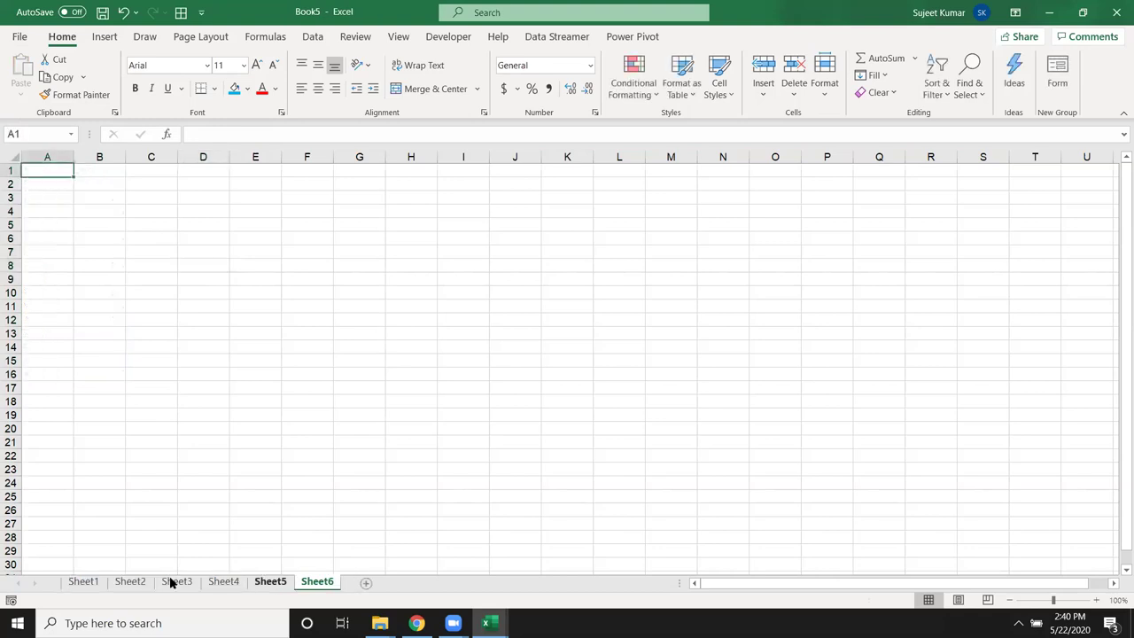
Paste Sheet1's Name/Jan table into Sheet6.
left_click(96, 581)
left_click(305, 587)
left_click(89, 583)
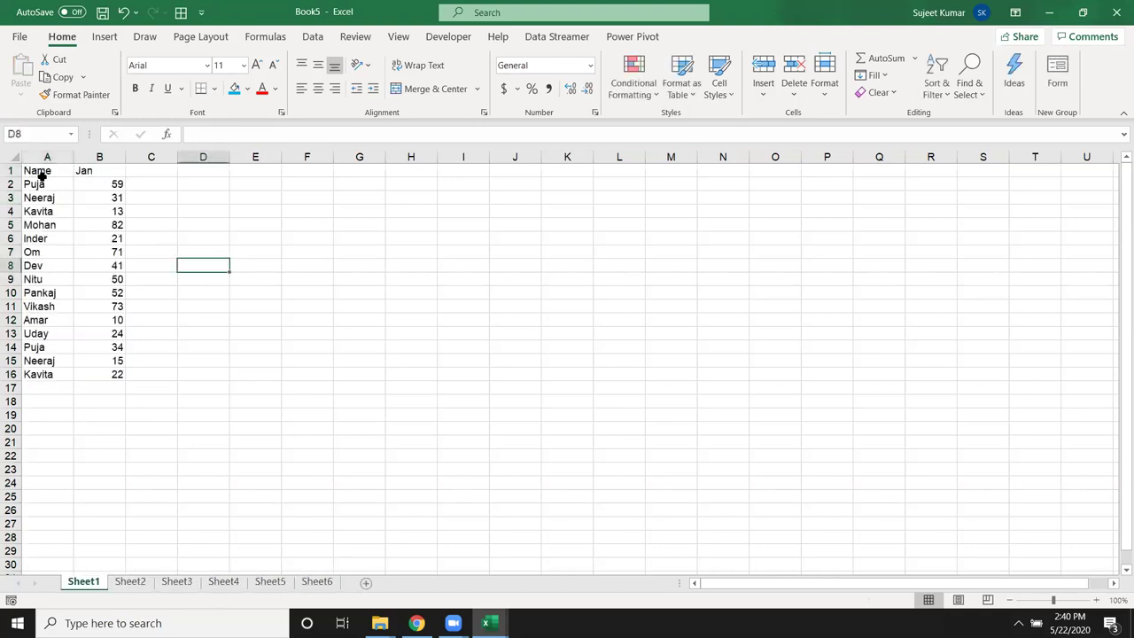
left_click_drag(39, 173, 111, 376)
key("ctrl+c")
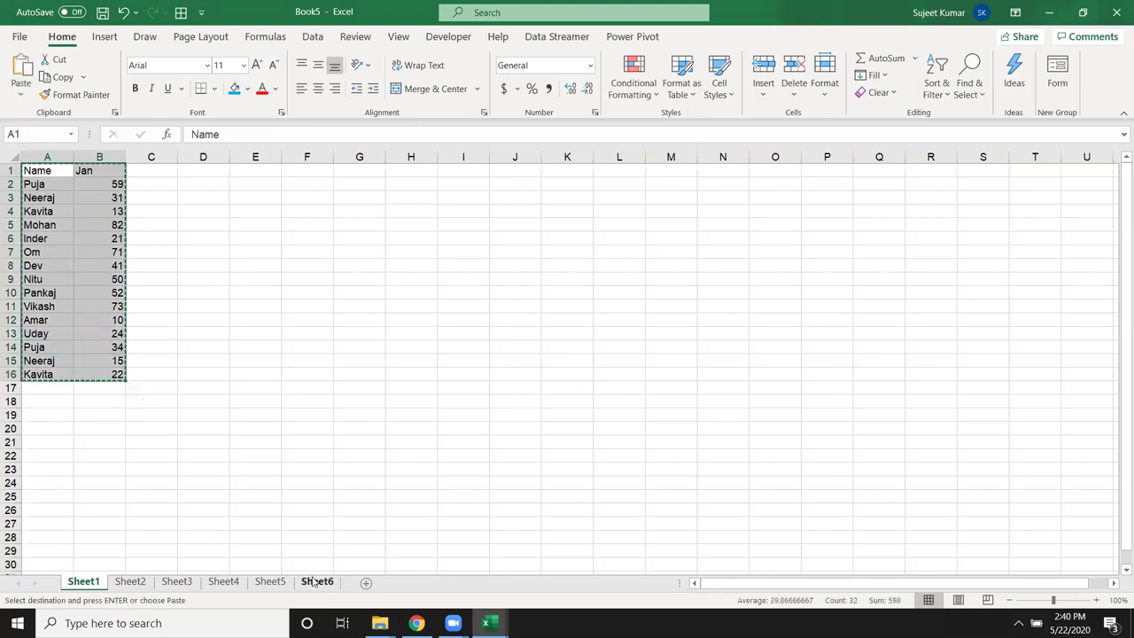
left_click(317, 581)
key("ctrl+v")
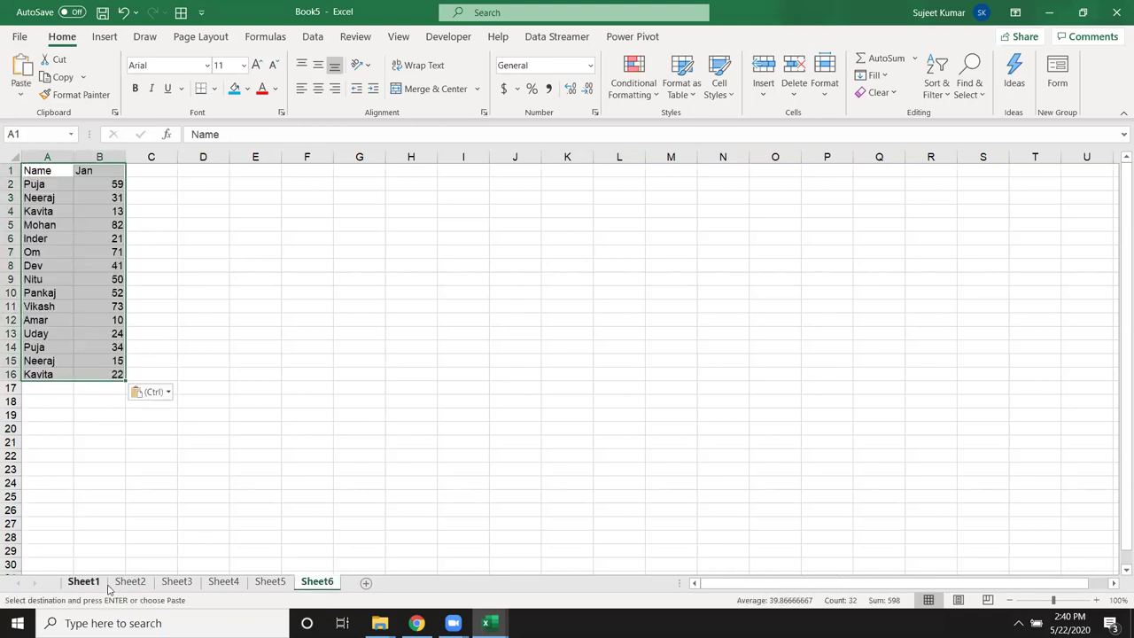
Append Sheet2's data rows, without the header, starting at A17 on Sheet6.
left_click(130, 581)
left_click(40, 187)
left_click_drag(40, 188, 113, 374)
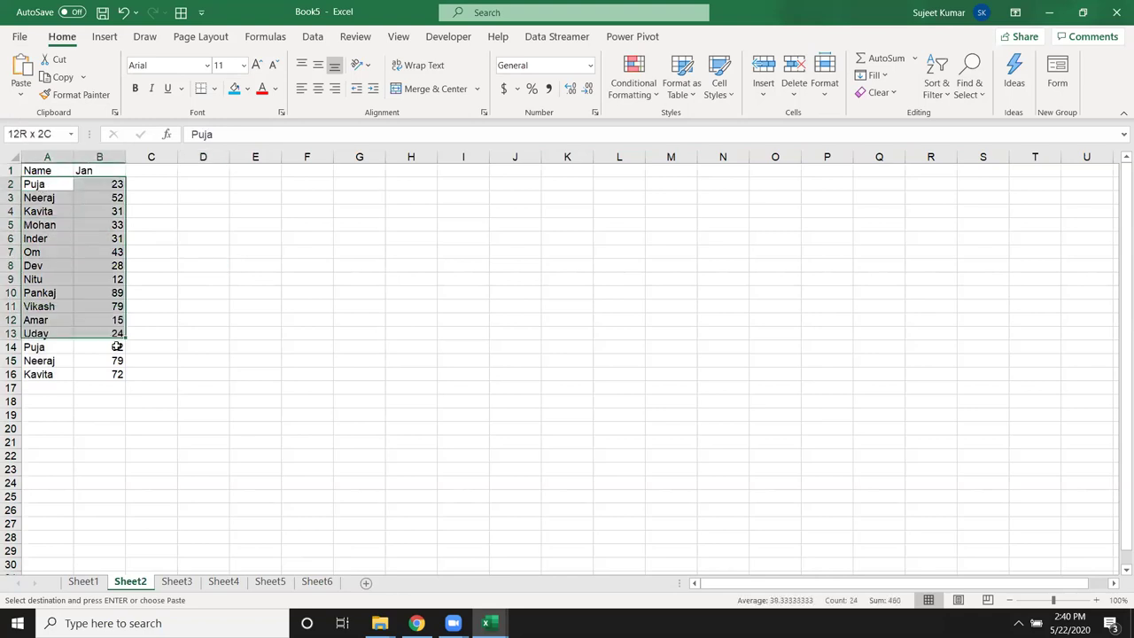
left_click(316, 581)
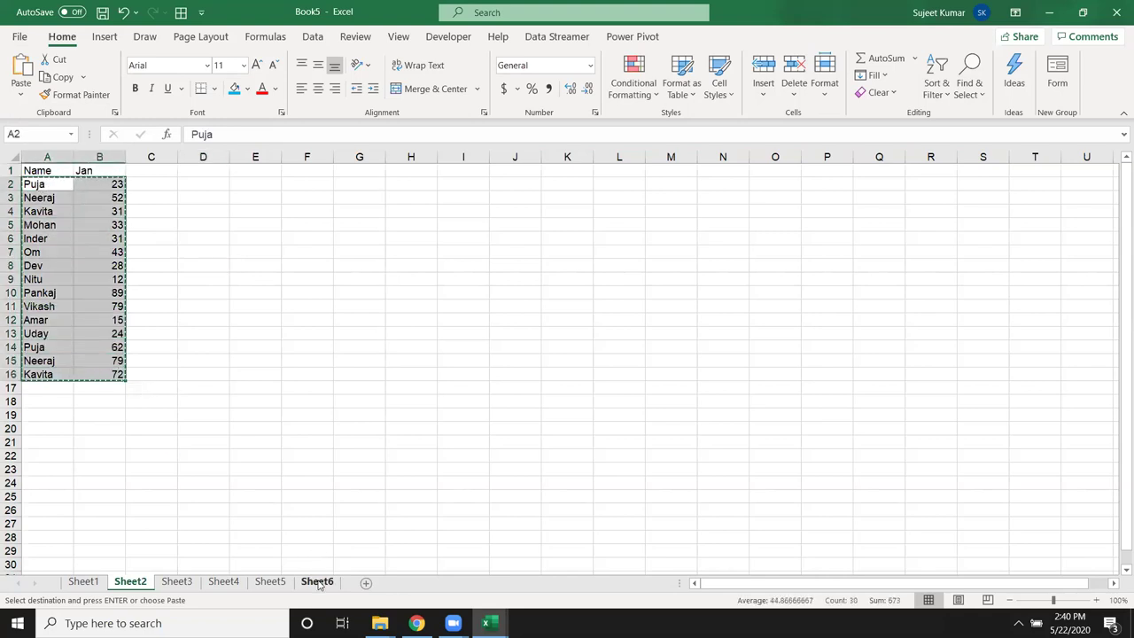
left_click(47, 388)
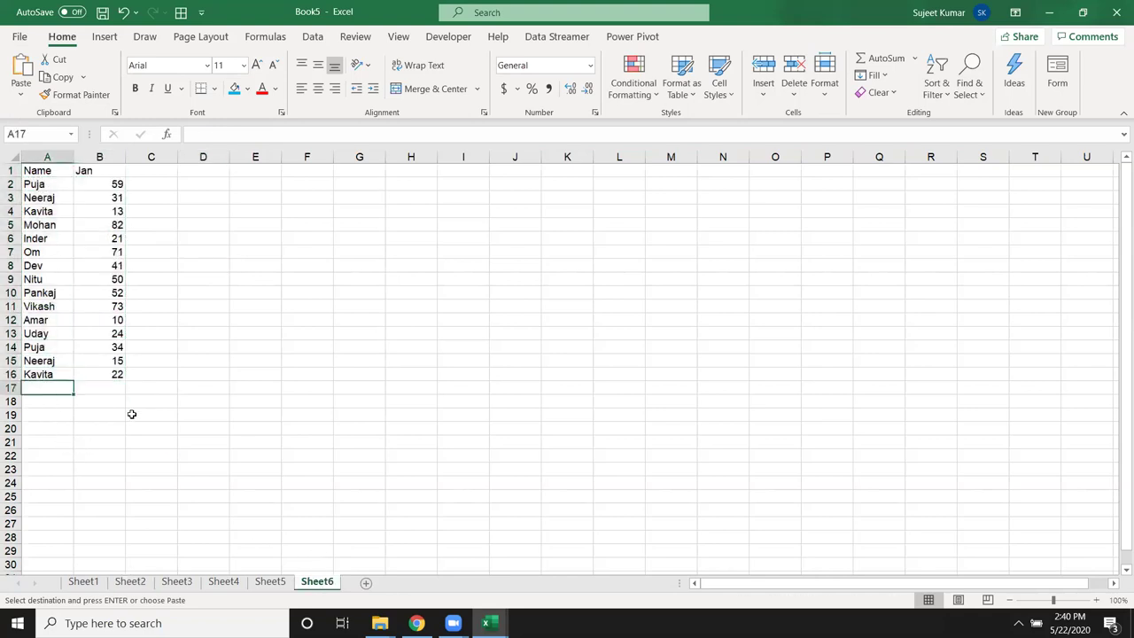
key("ctrl+v")
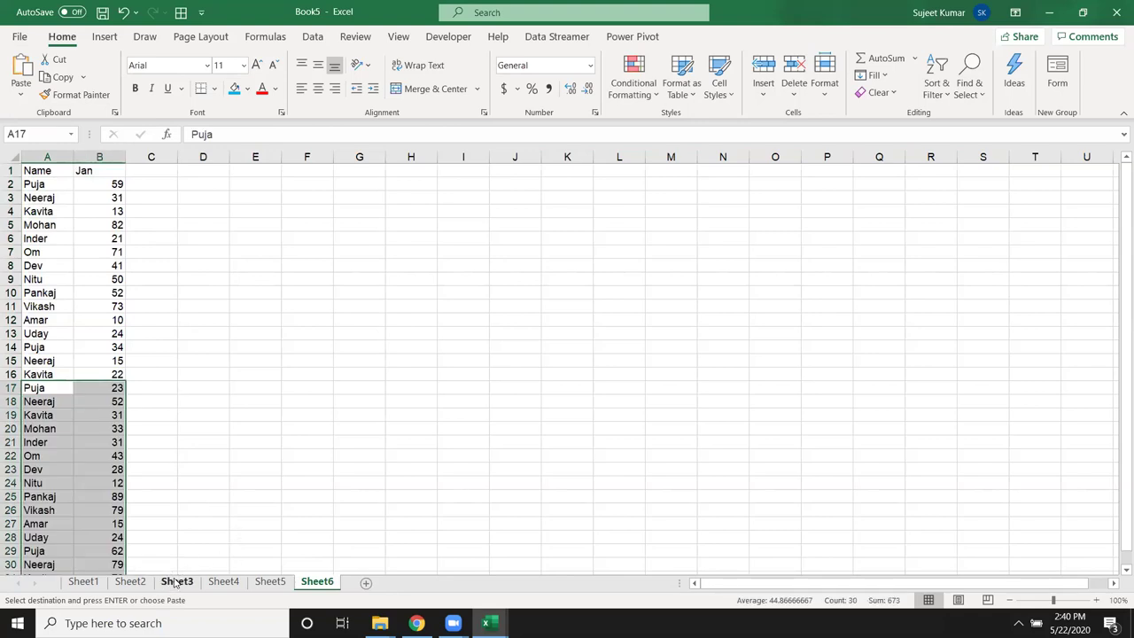
Append Sheet3's data rows below the existing data on Sheet6.
left_click(173, 582)
left_click_drag(40, 184, 115, 374)
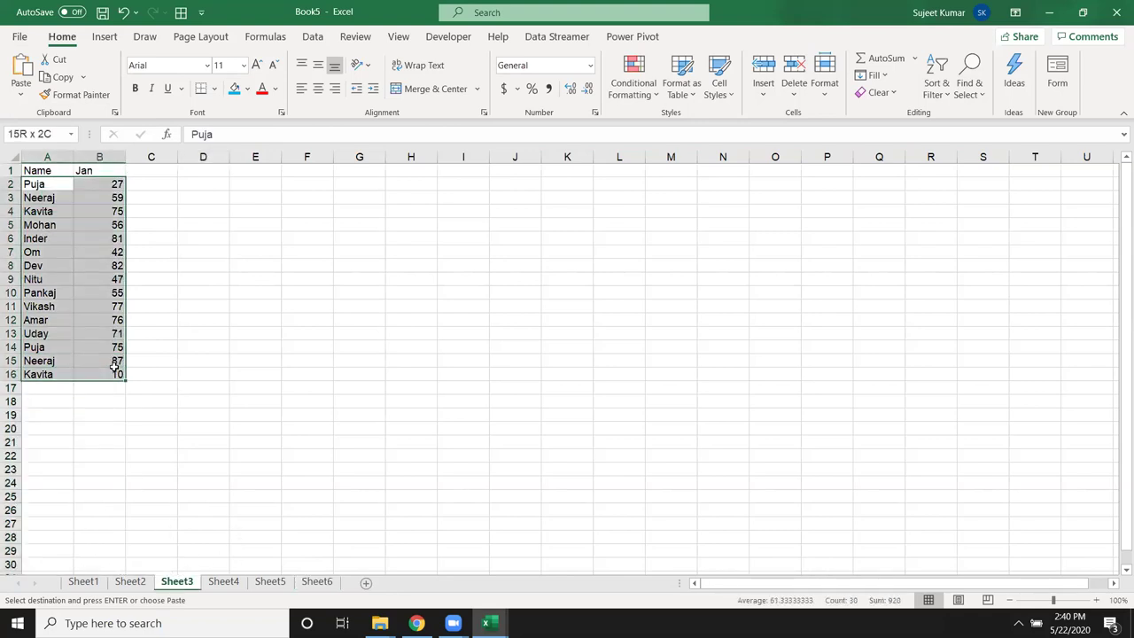
key("ctrl+c")
left_click(316, 581)
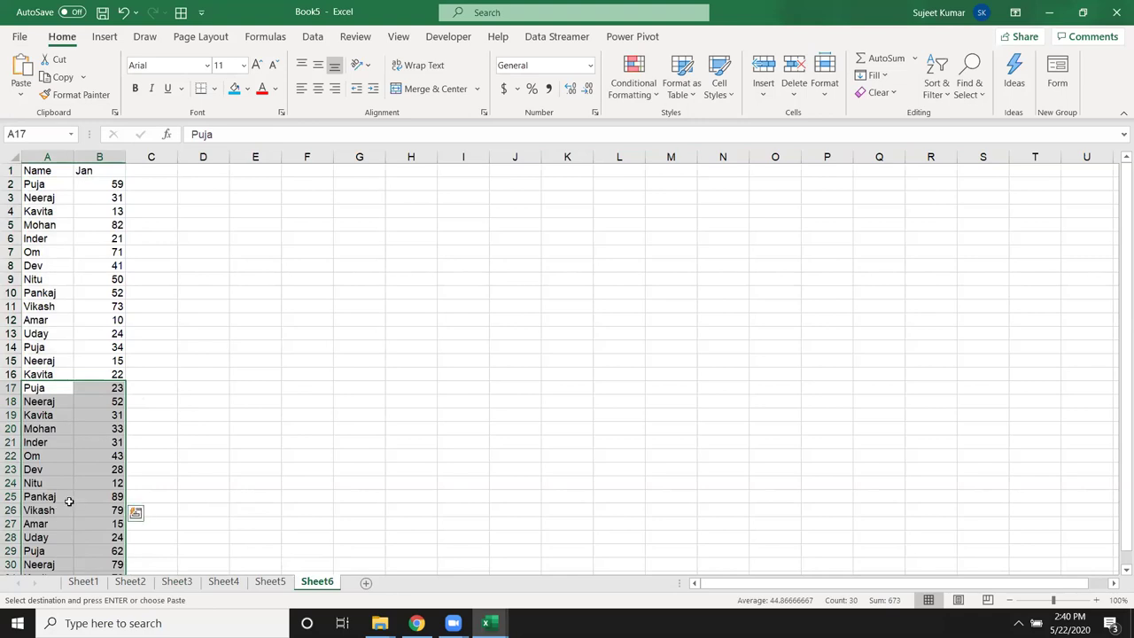
scroll(58, 512, "down", 5)
left_click(48, 375)
left_click(47, 387)
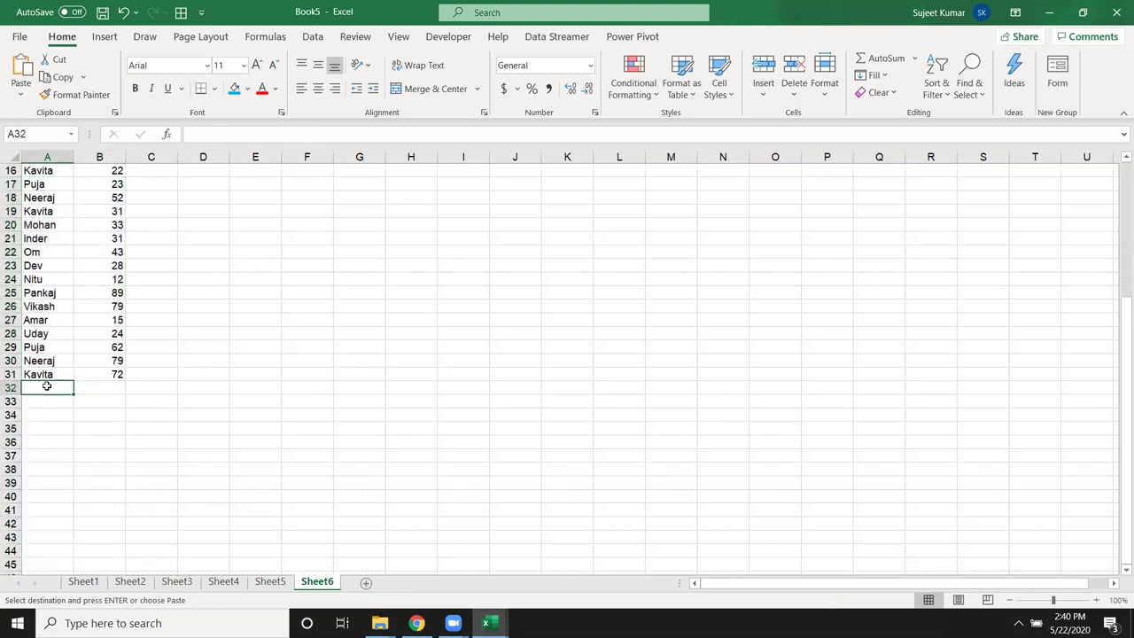
key("ctrl+v")
Clear every data row from A2 down, leaving only the Name/Jan headers.
scroll(138, 303, "up", 5)
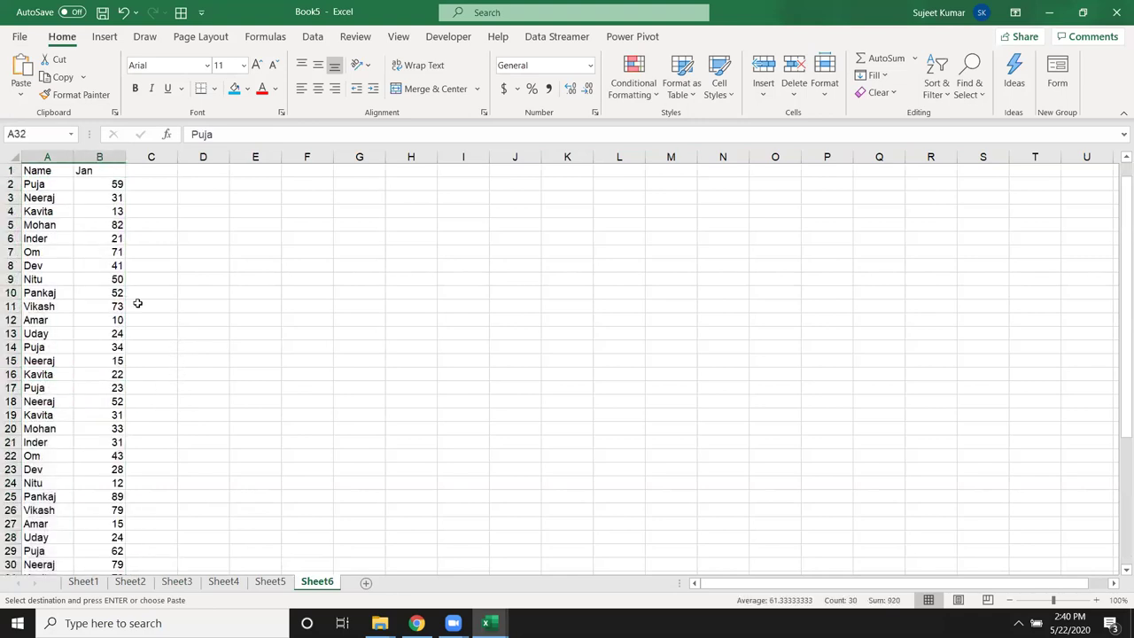
left_click(47, 195)
left_click(47, 184)
key("ctrl+shift+Right")
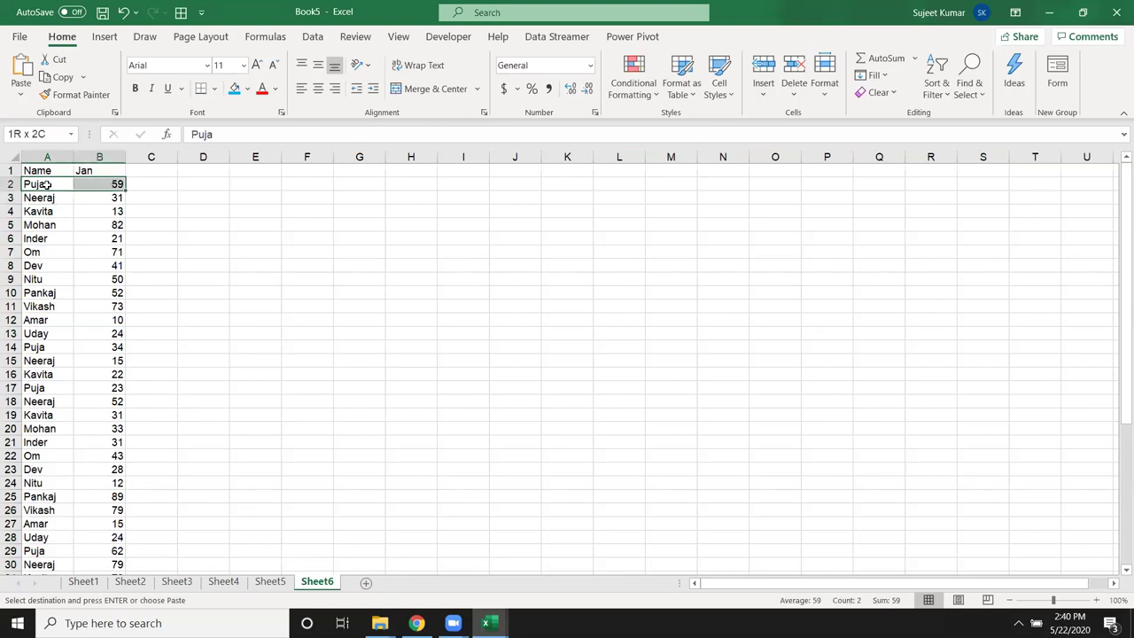
key("ctrl+shift+Down")
key("Delete")
scroll(47, 184, "up", 5)
key("ctrl+Home")
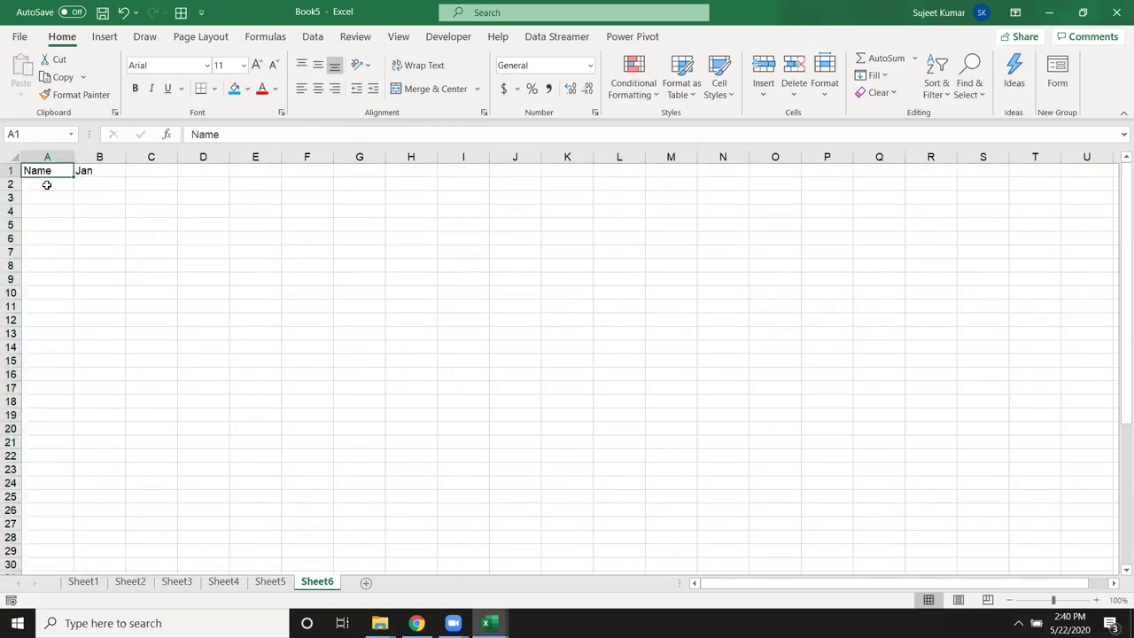
Rename the Sheet6 tab to Data.
double_click(333, 585)
type("Data")
left_click(319, 480)
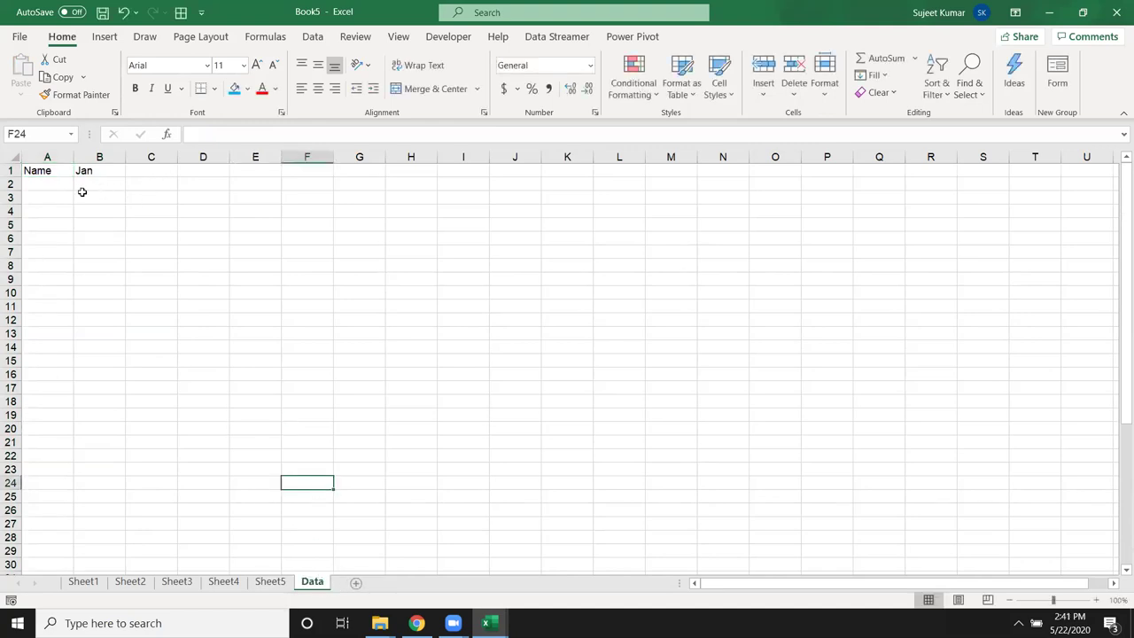
Open the Clipboard pane and switch to Sheet1.
left_click(55, 182)
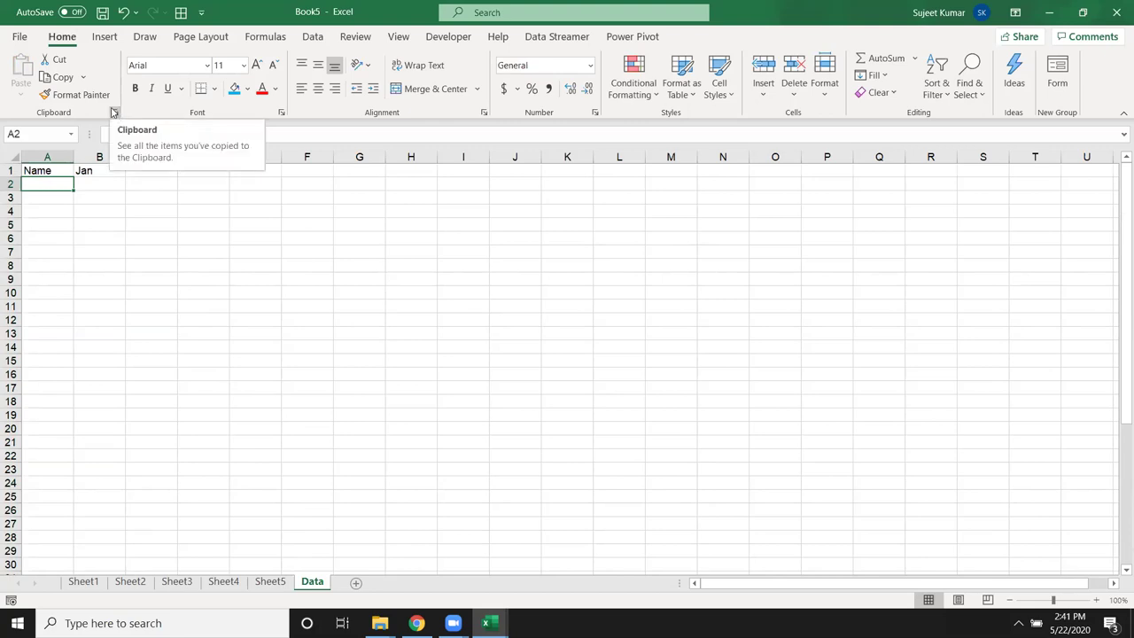
left_click(114, 112)
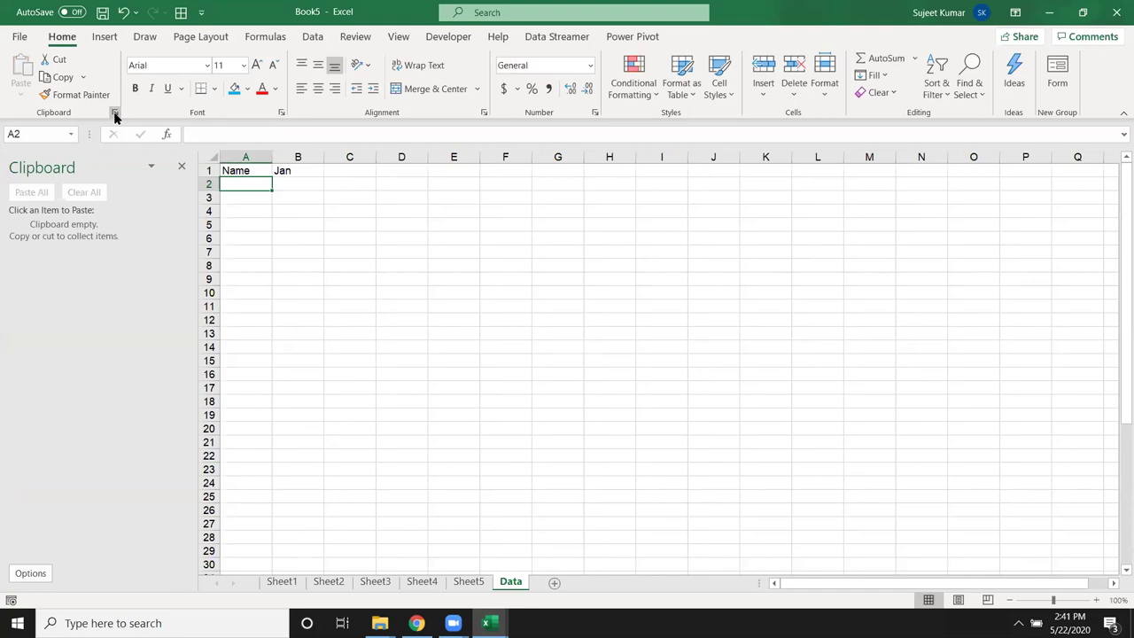
left_click(282, 582)
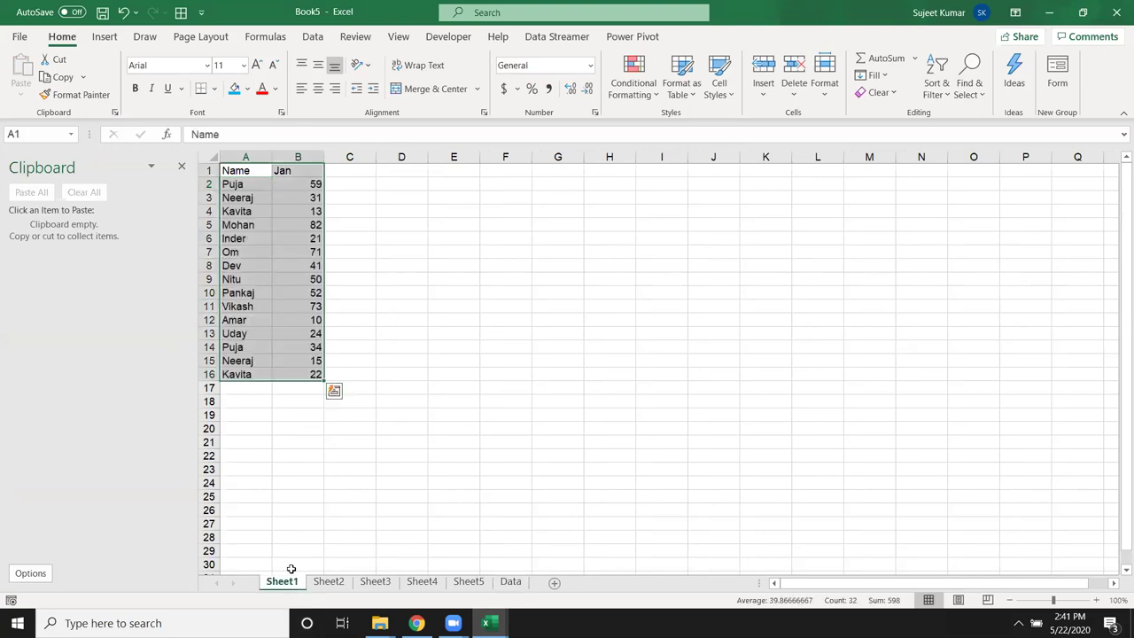
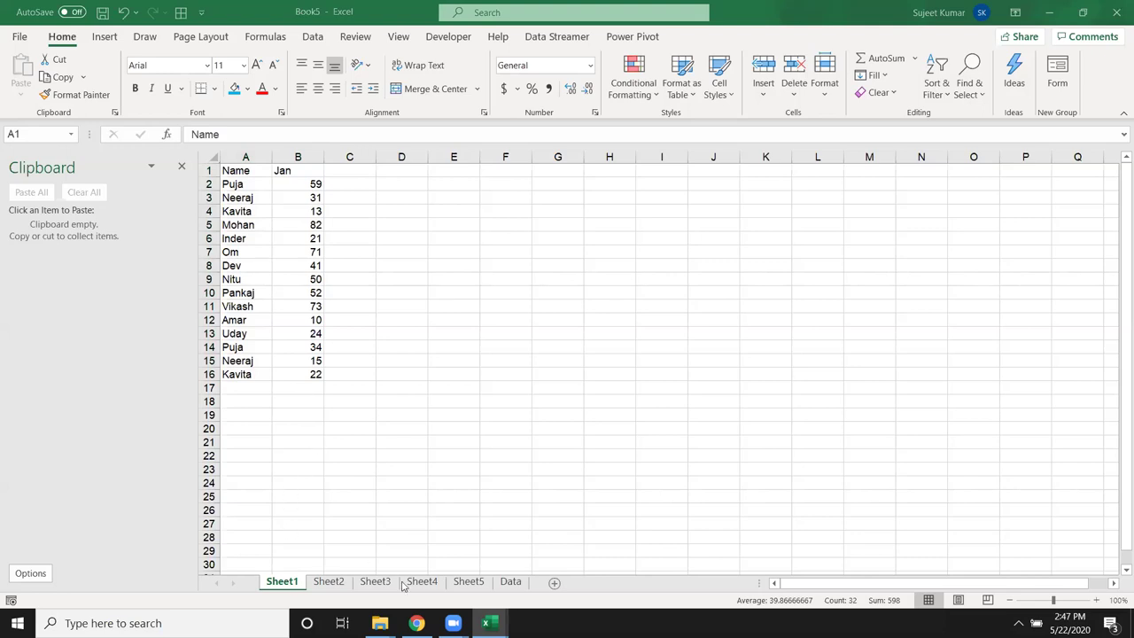
mouse_move(453, 623)
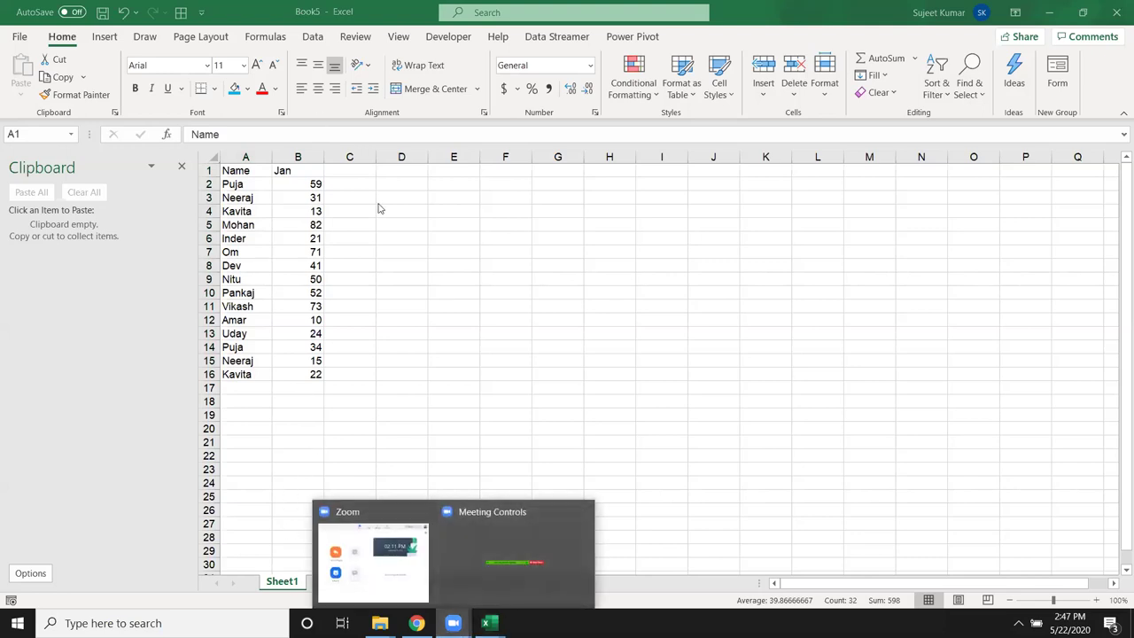